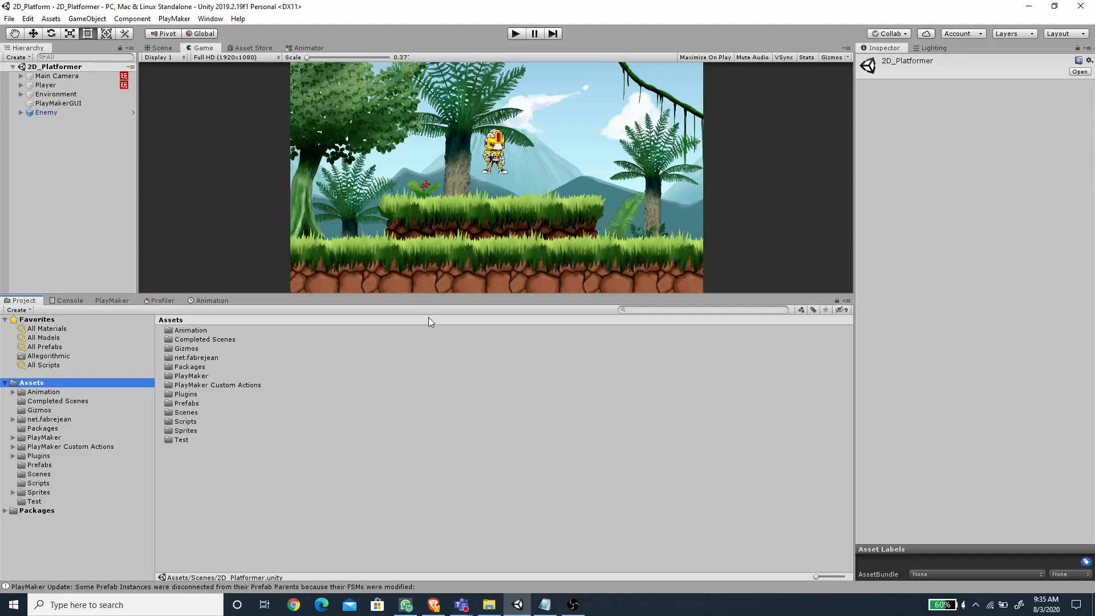
Step: Locate the Robot Dead clip in the Animation/Robot folder of the project assets
double_click(190, 331)
double_click(188, 360)
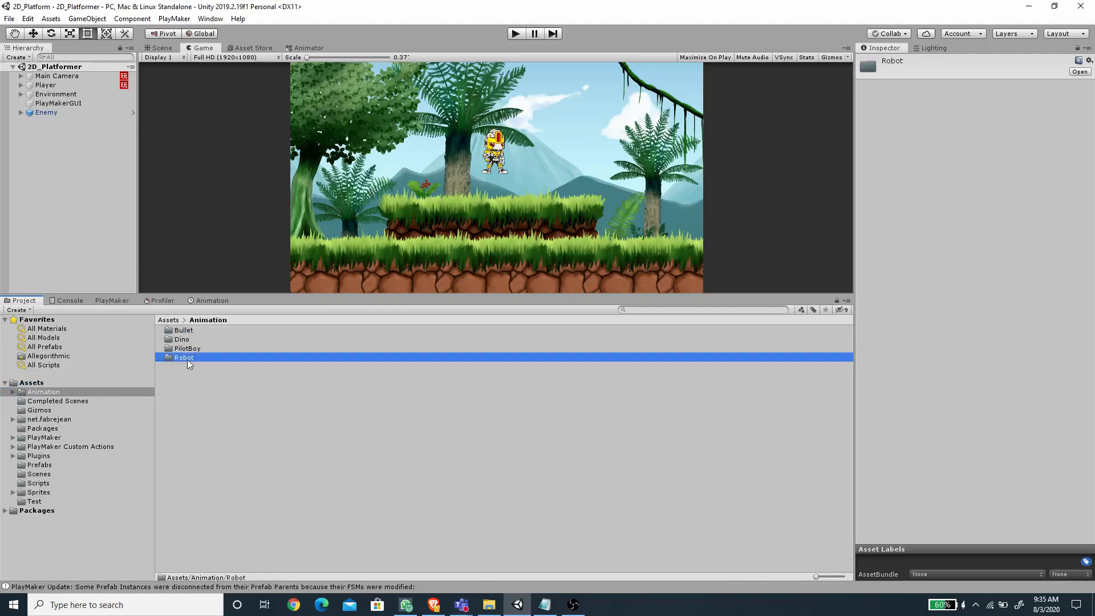
click(189, 340)
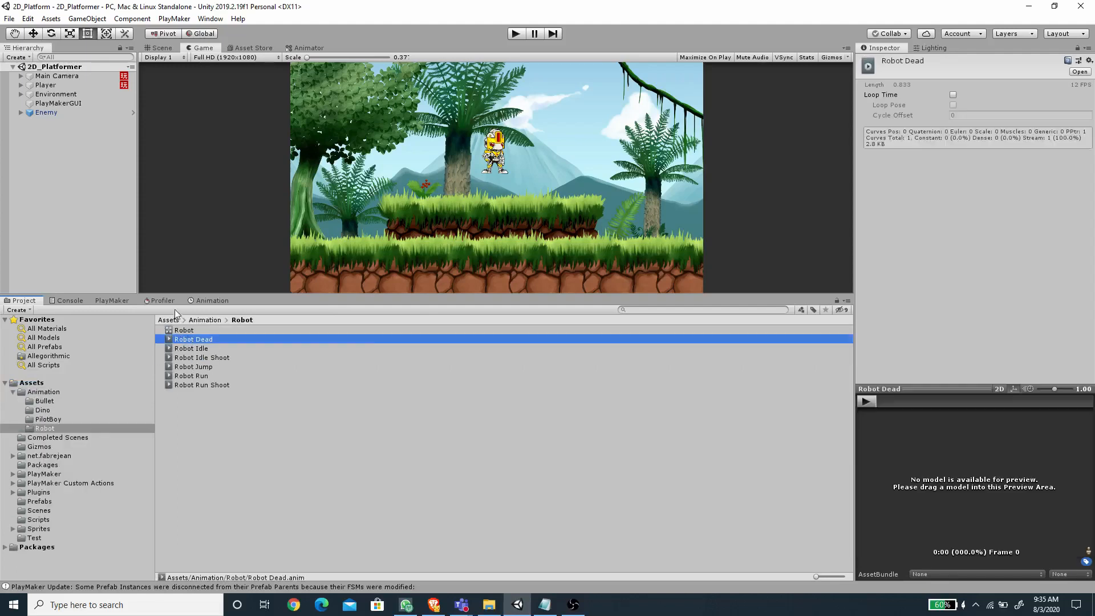
Step: Preview the Robot Dead animation clip on the Player's Robot child object, and exit the preview
click(21, 85)
click(50, 95)
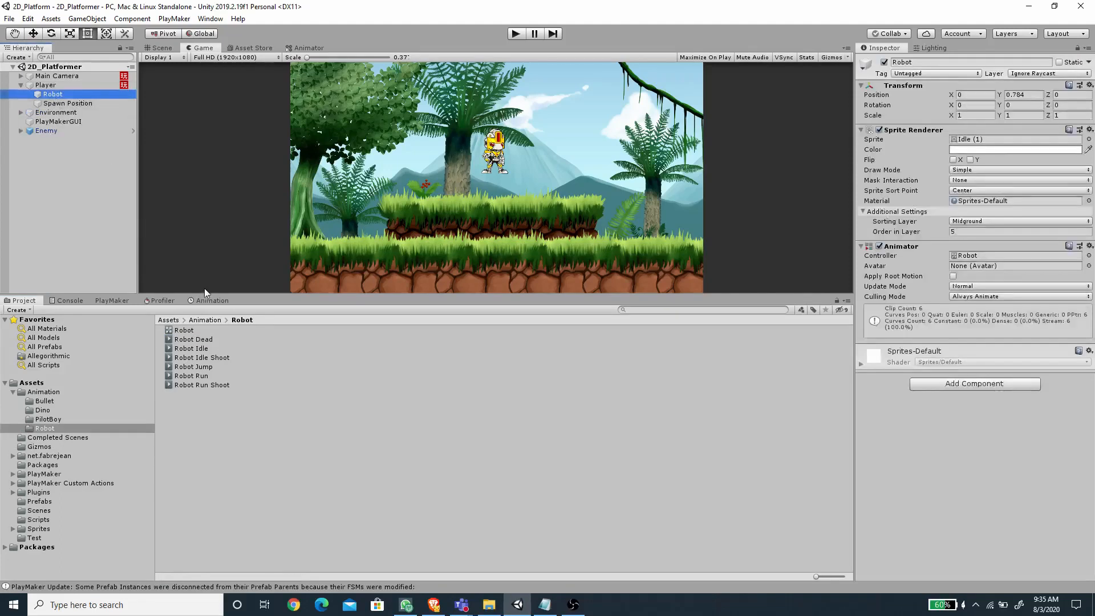
click(212, 301)
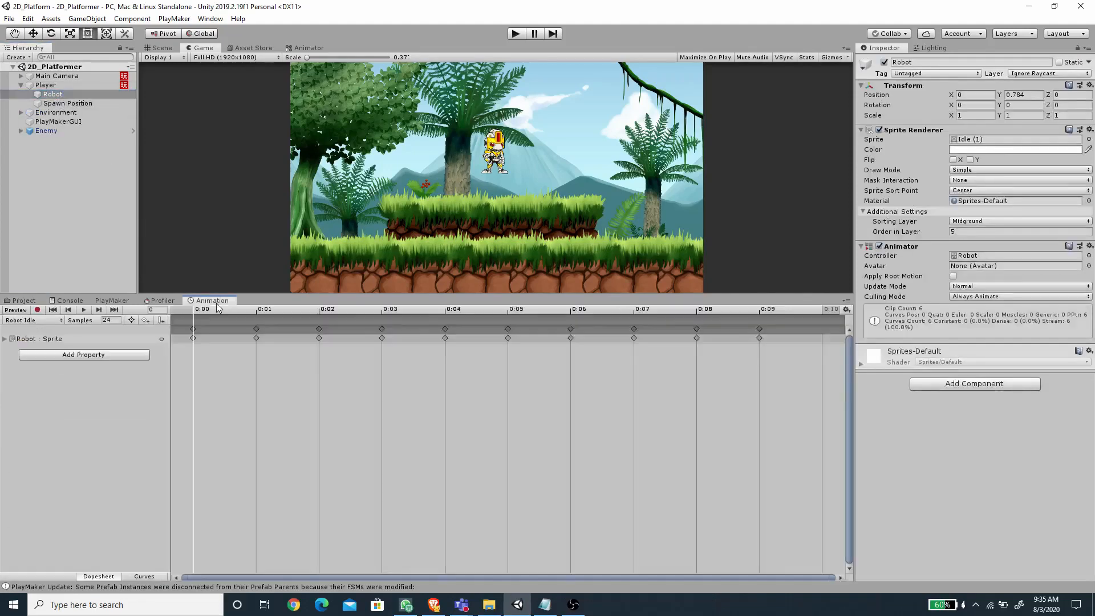
click(49, 322)
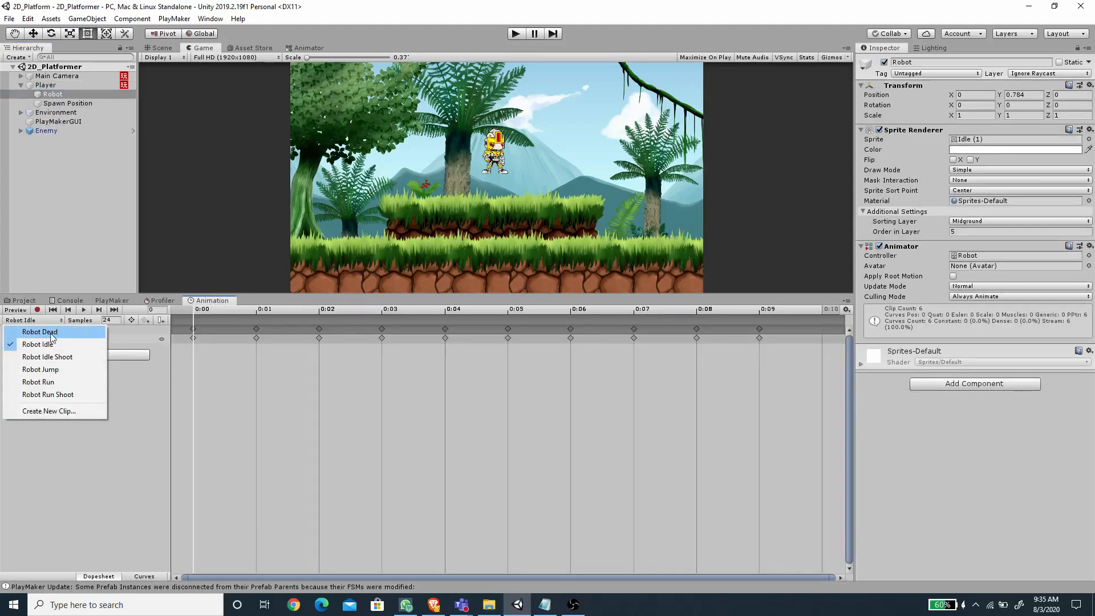
click(59, 330)
click(84, 310)
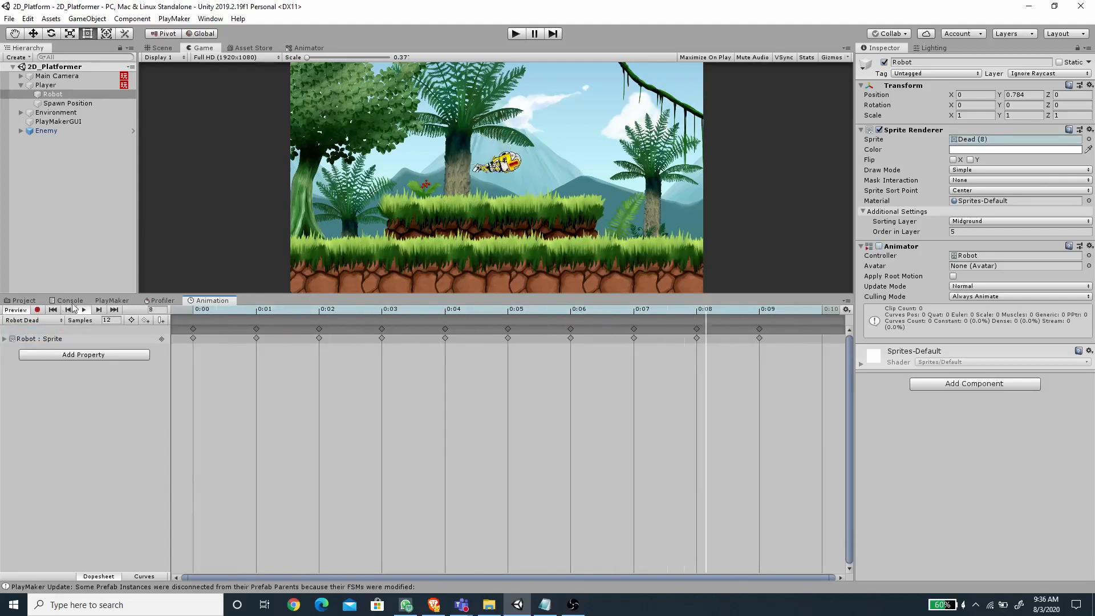
click(20, 311)
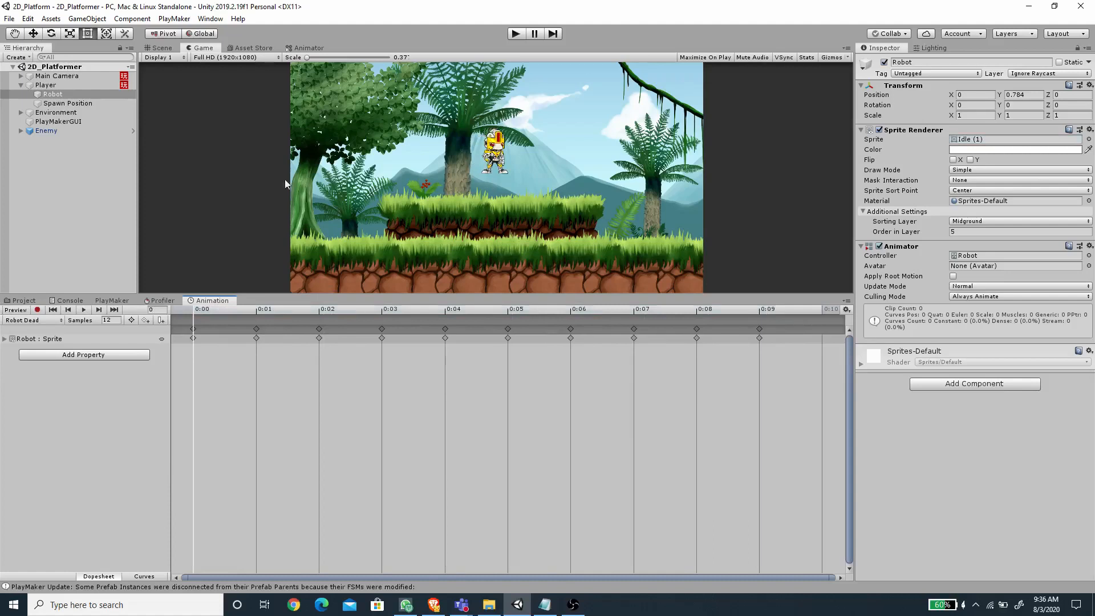
Step: Examine the Dead state, the transition from Any State to it, and the available parameter types in the Robot's Animator
click(307, 48)
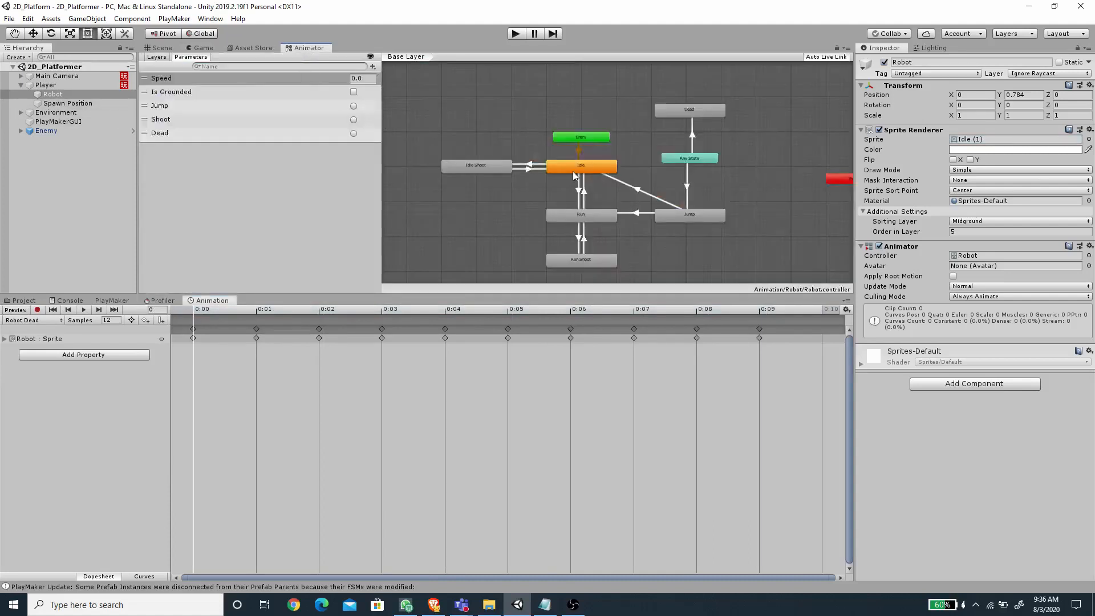
scroll(703, 210, up, 5)
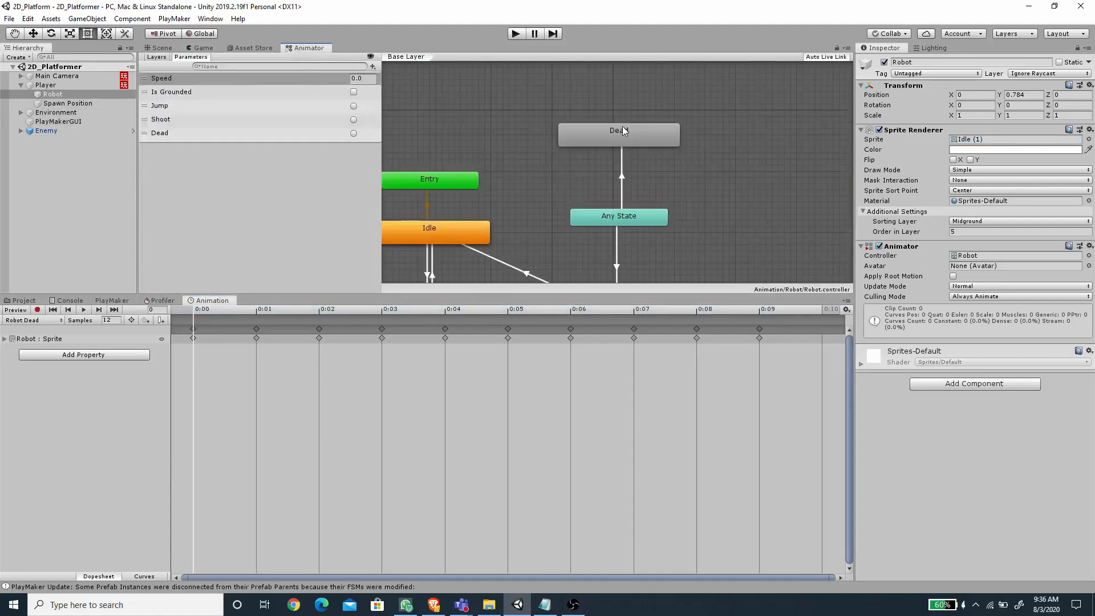
click(623, 131)
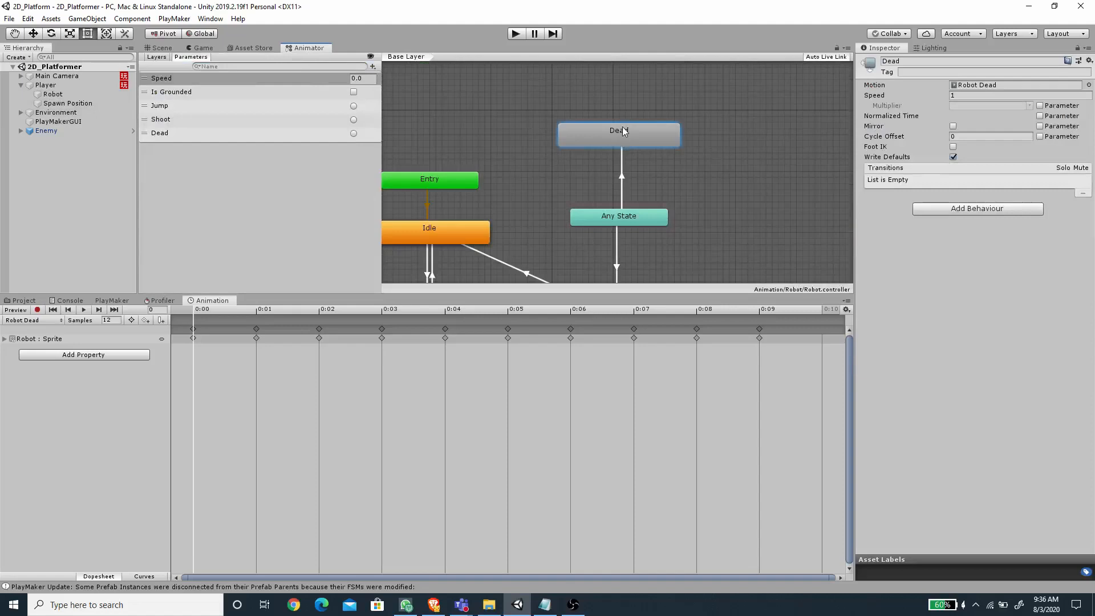
click(623, 171)
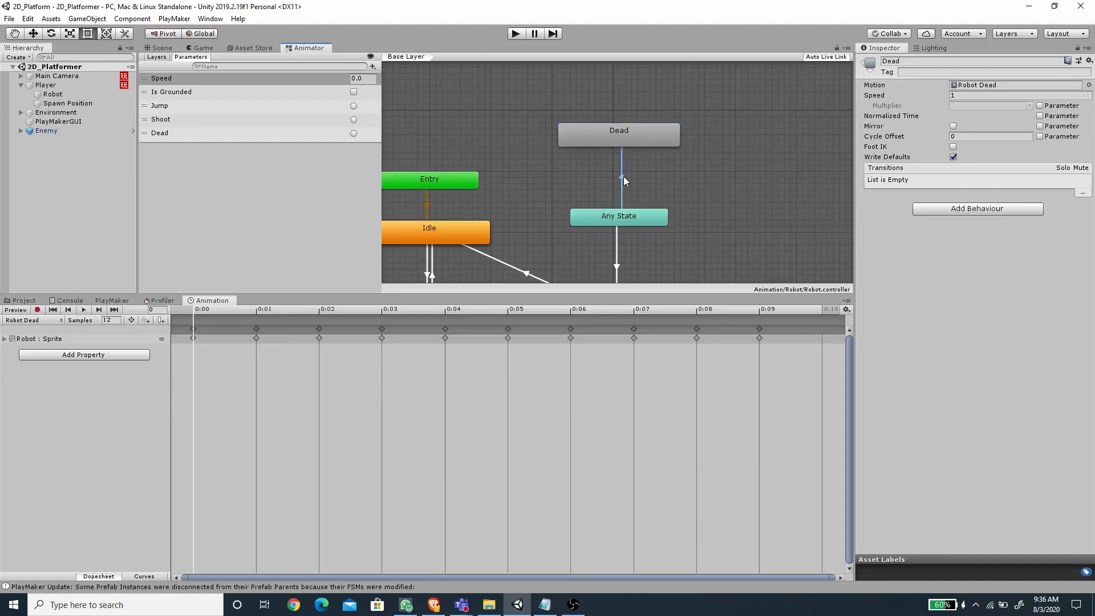
click(373, 66)
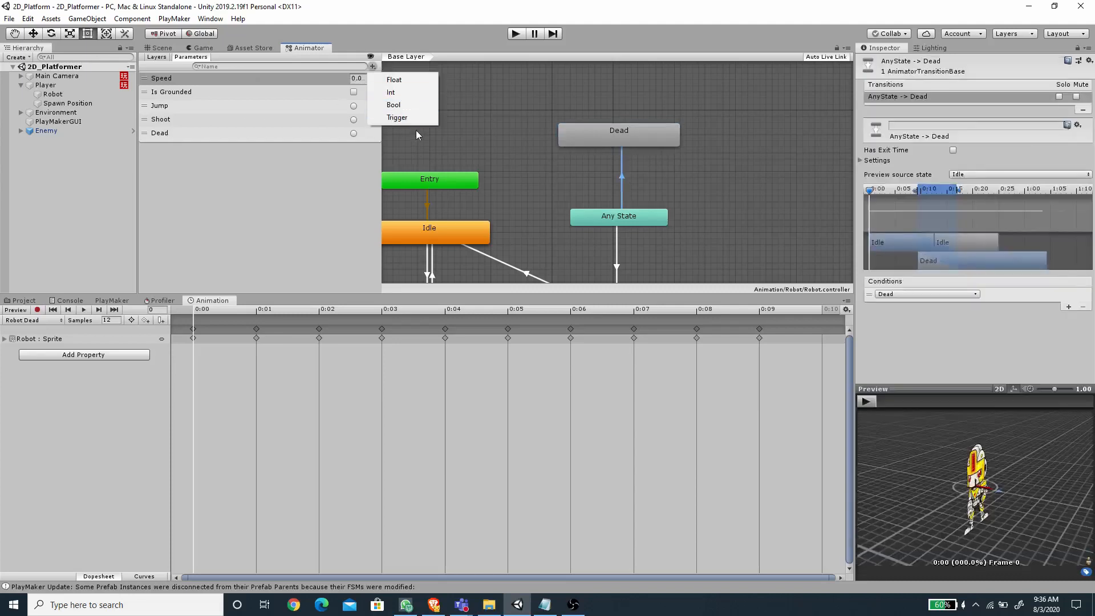
click(198, 180)
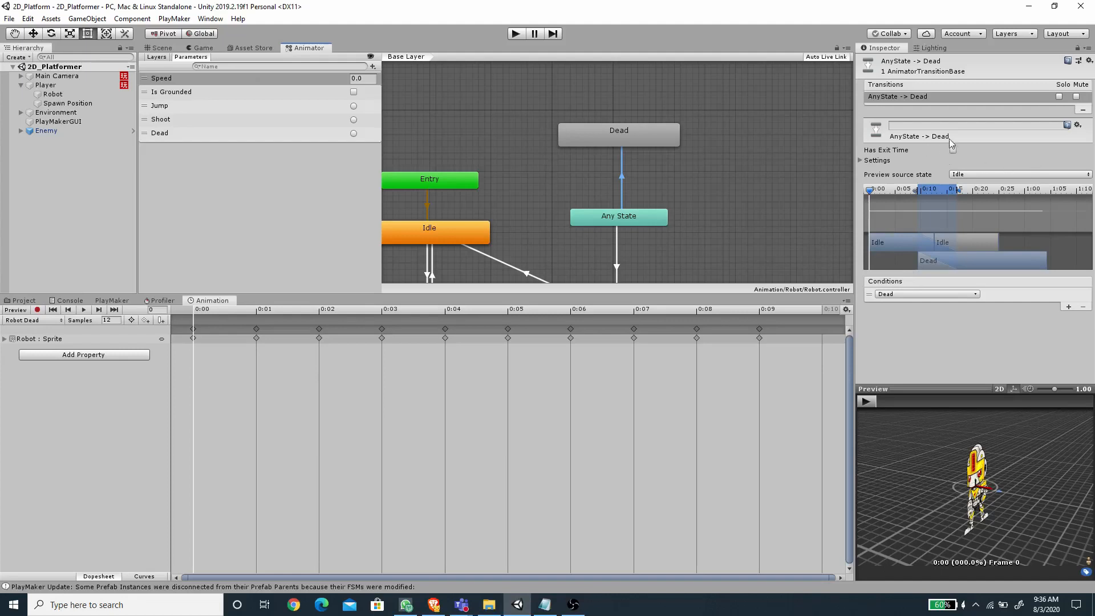
click(659, 133)
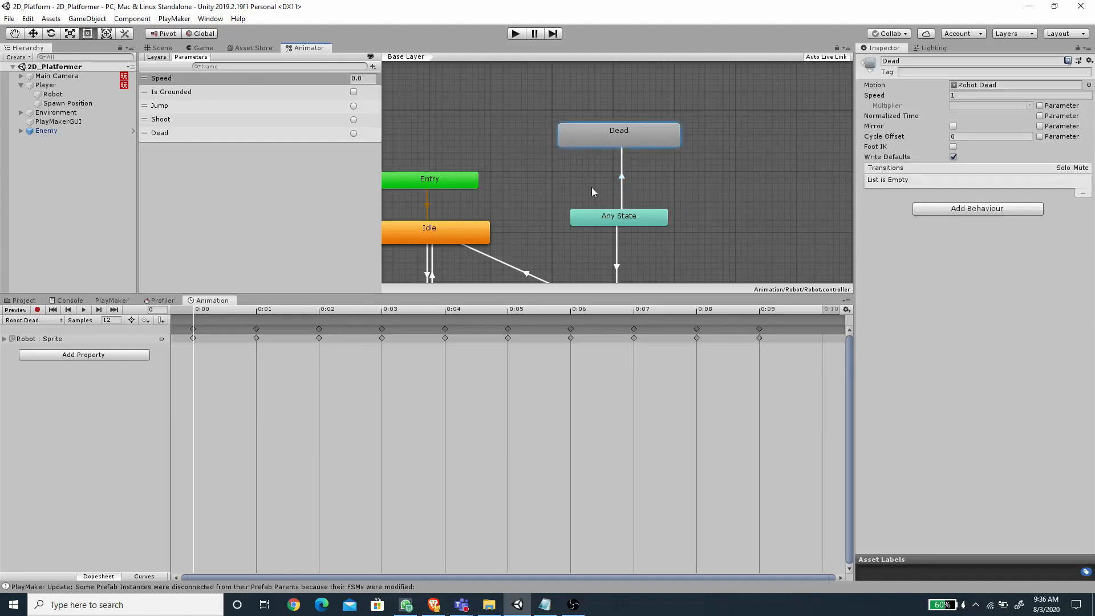
Step: Review the project's tag list from the Player object, and return to the project assets and Game view
click(73, 162)
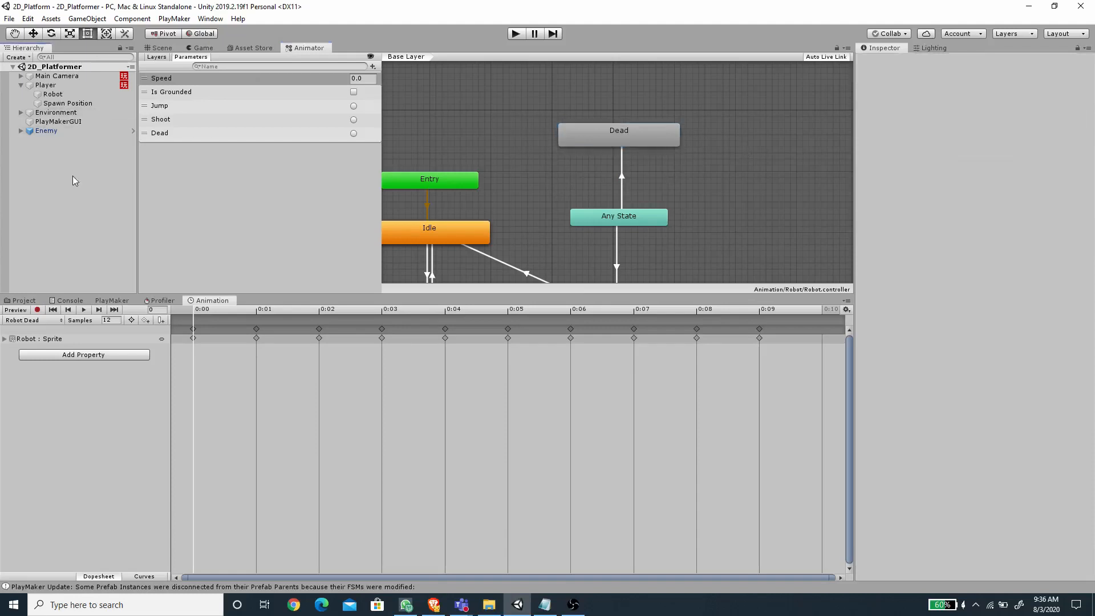
click(69, 85)
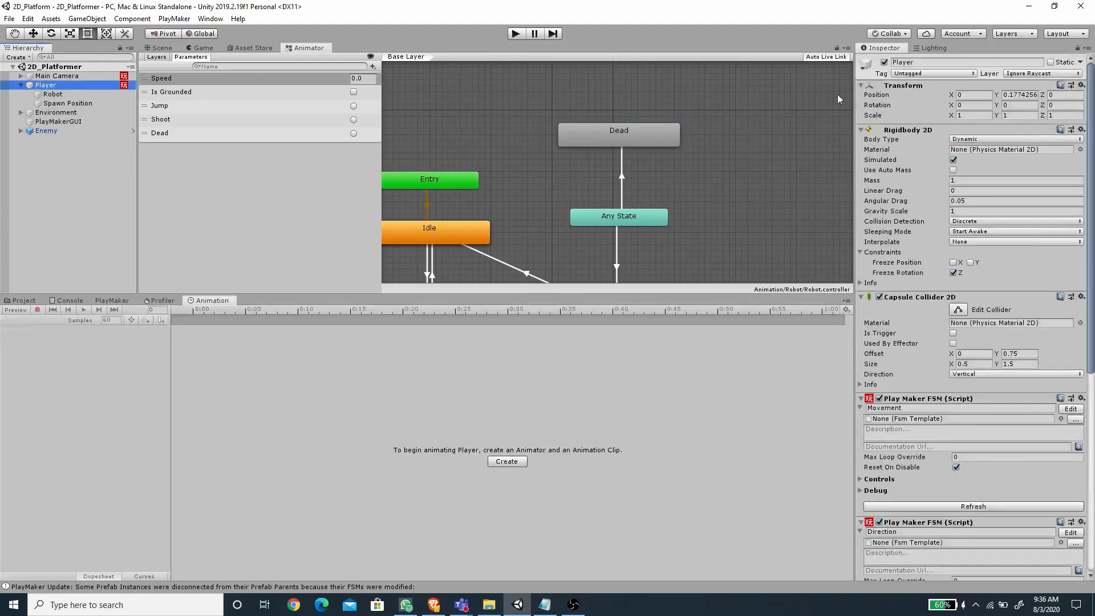
click(909, 78)
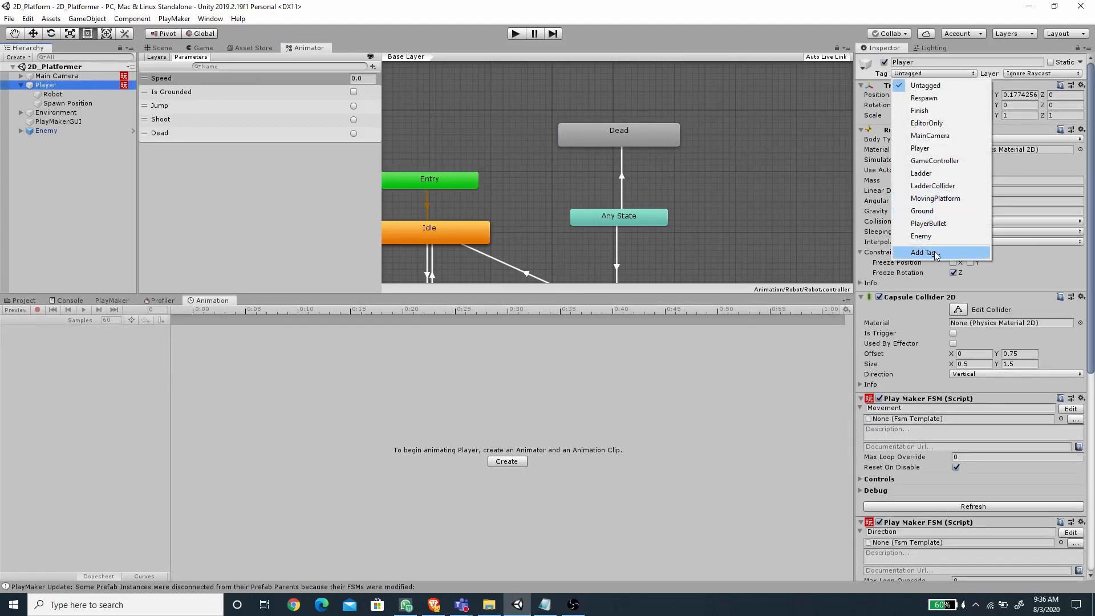
click(934, 253)
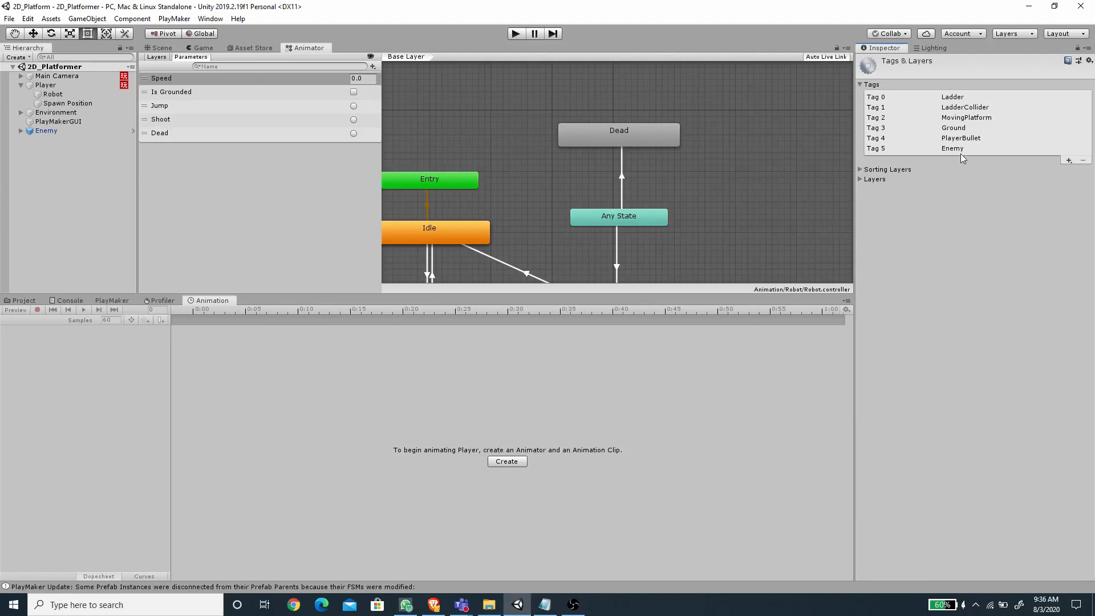
click(25, 300)
click(208, 49)
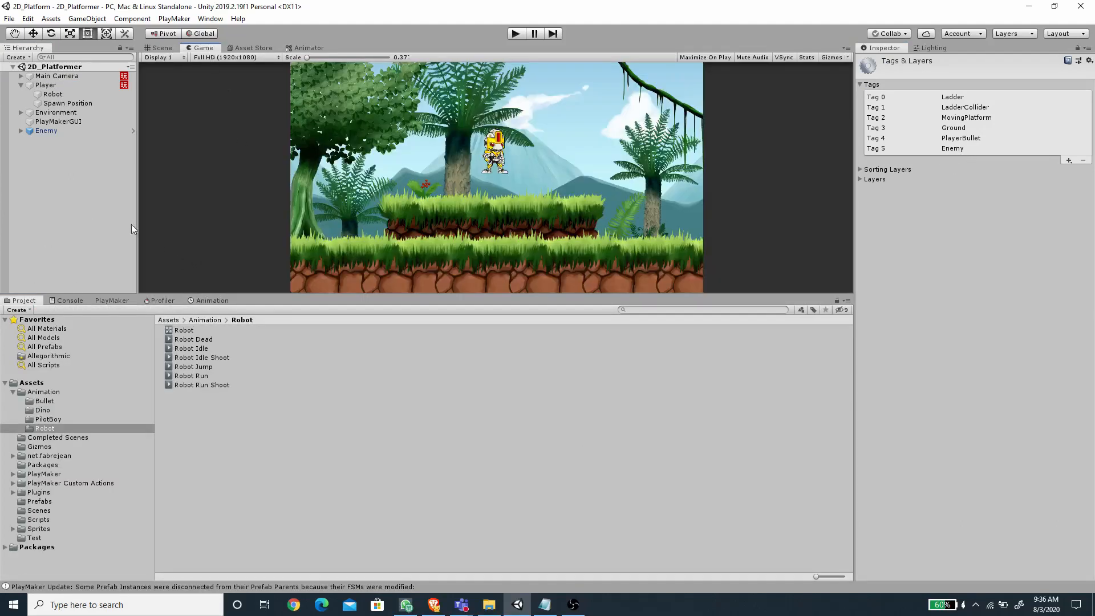
Step: Open the Enemy prefab for editing and show it in the Scene view
click(58, 135)
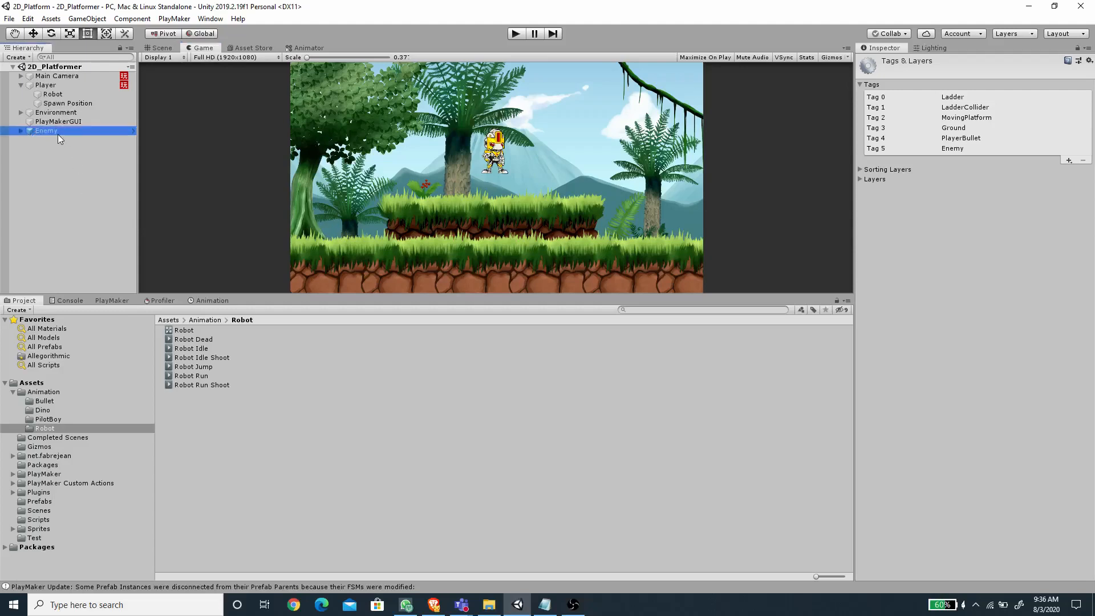
click(20, 131)
click(919, 84)
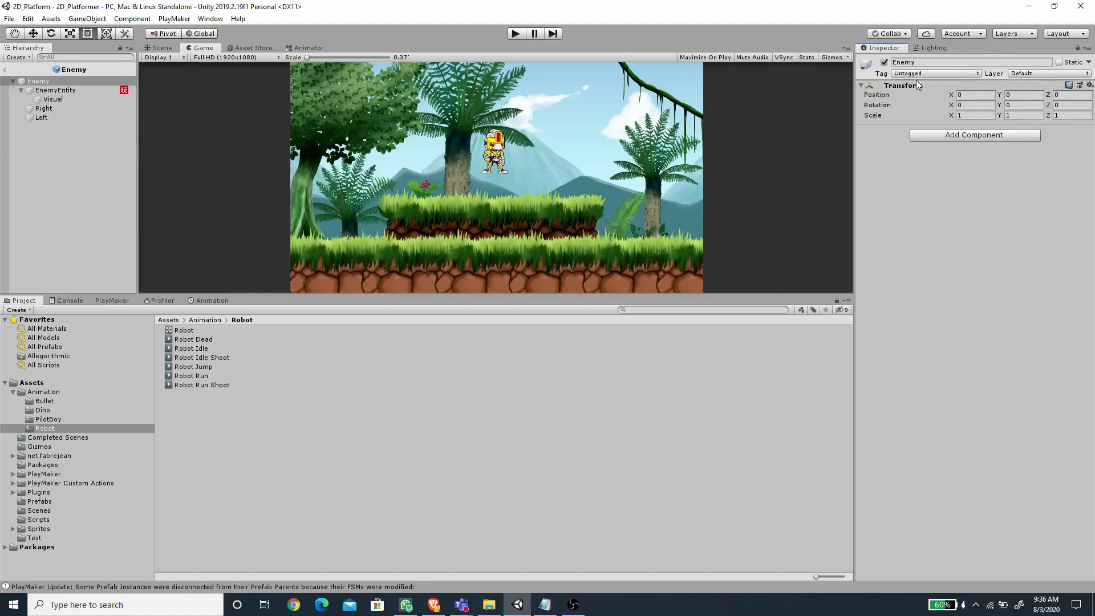
click(171, 48)
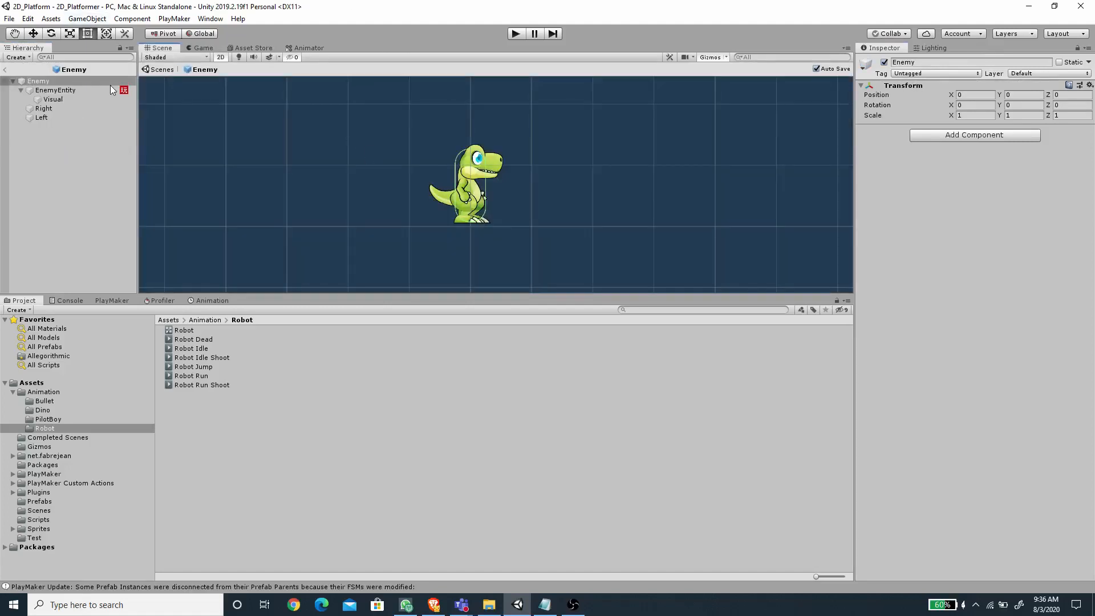
Step: Add a new PlayMaker FSM to EnemyEntity and name it Stats
click(63, 90)
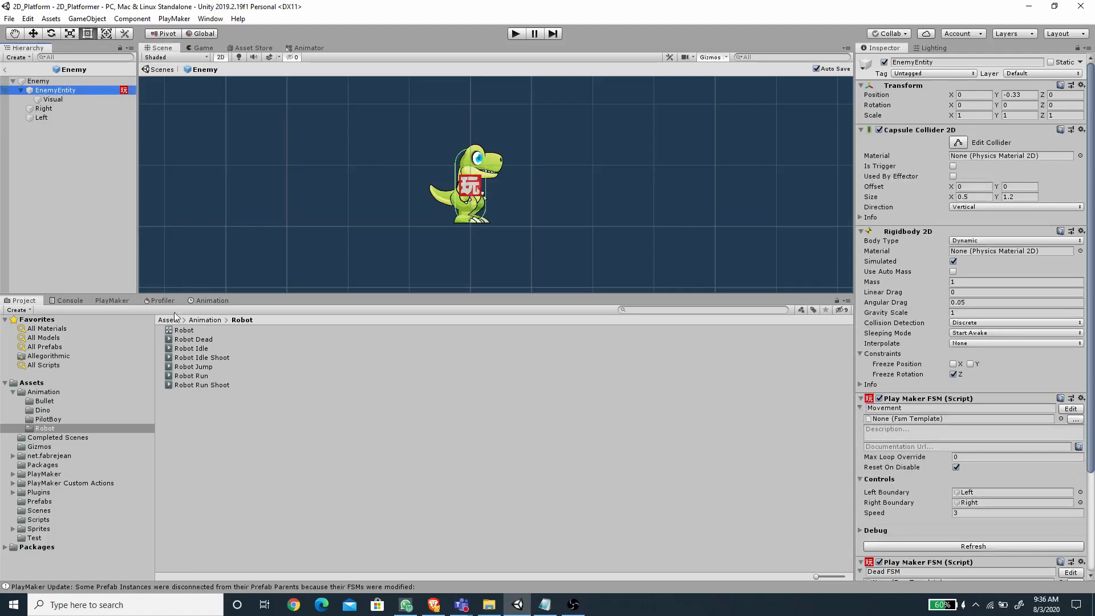
click(112, 301)
click(141, 312)
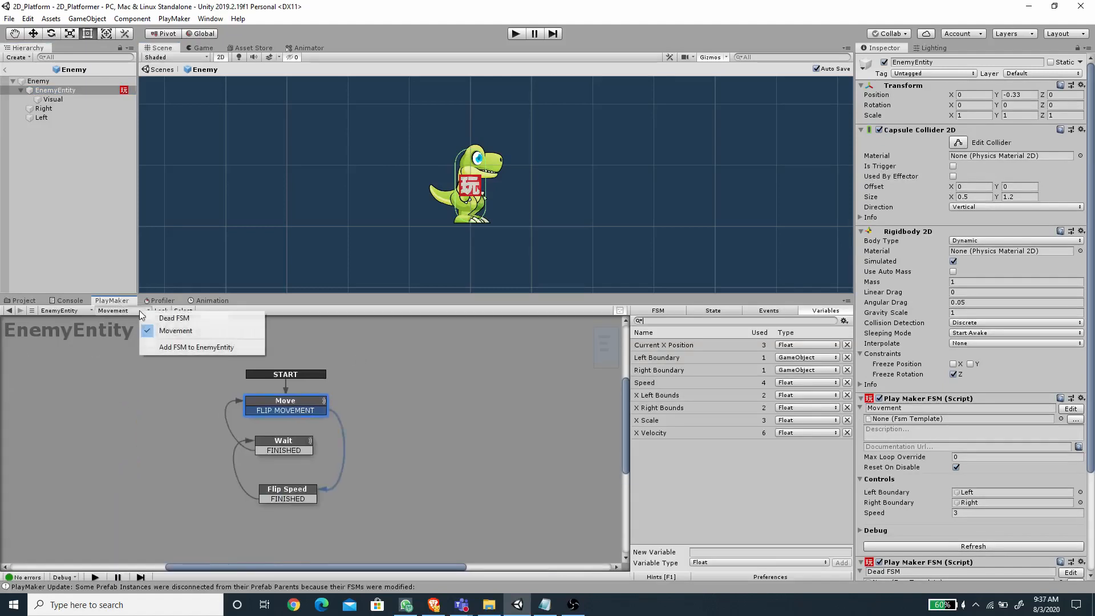
click(186, 348)
click(666, 312)
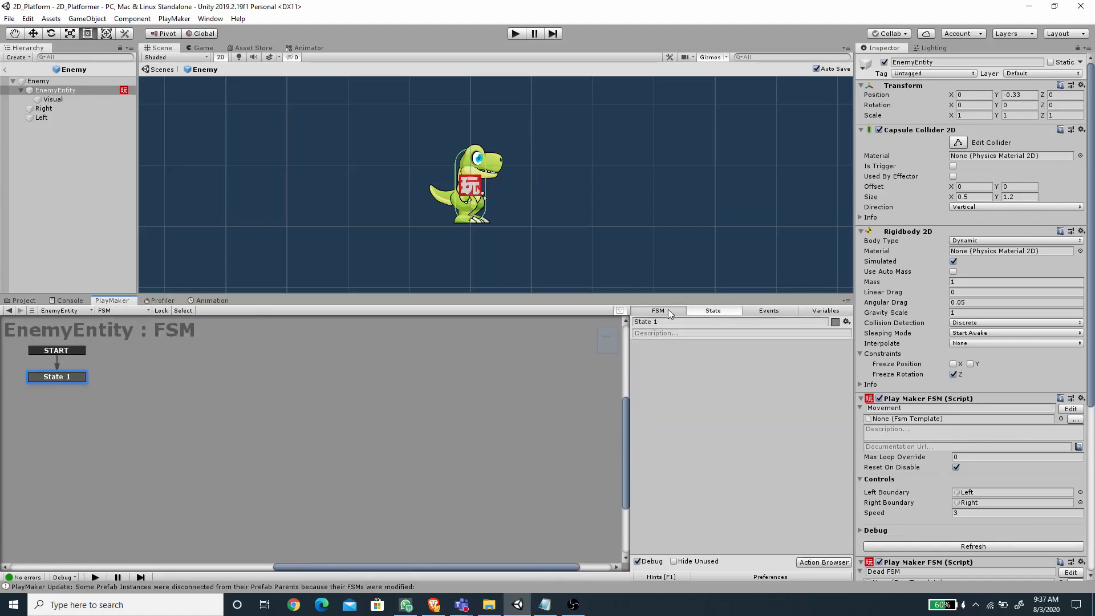
click(667, 322)
double_click(667, 322)
text(Stats)
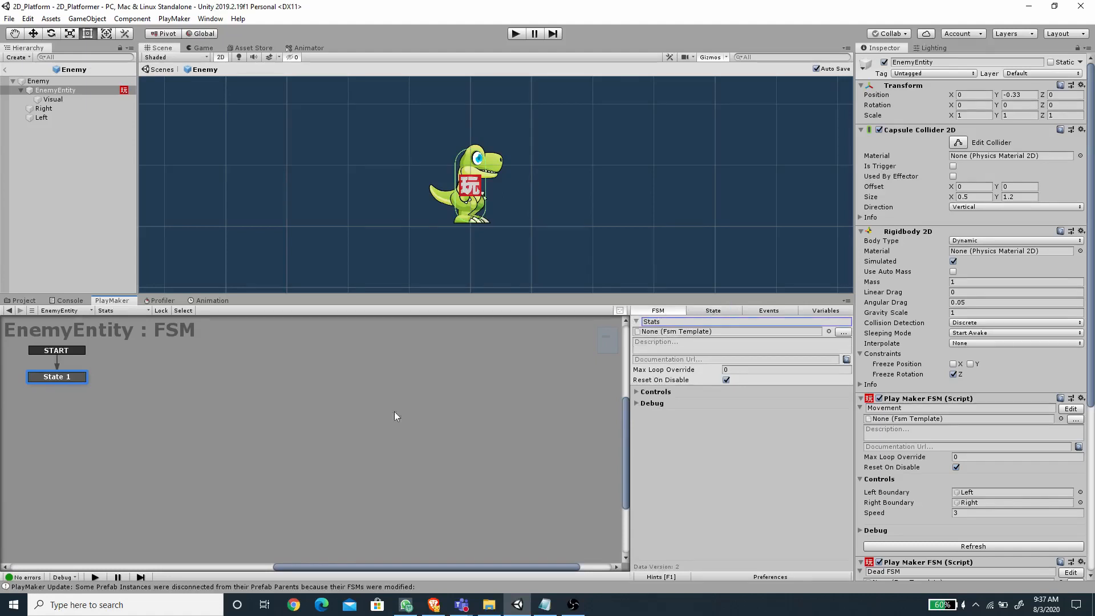
Step: Add an Int variable named DamageValue to the Stats FSM and set its value to 1
middle_drag(211, 413, 454, 428)
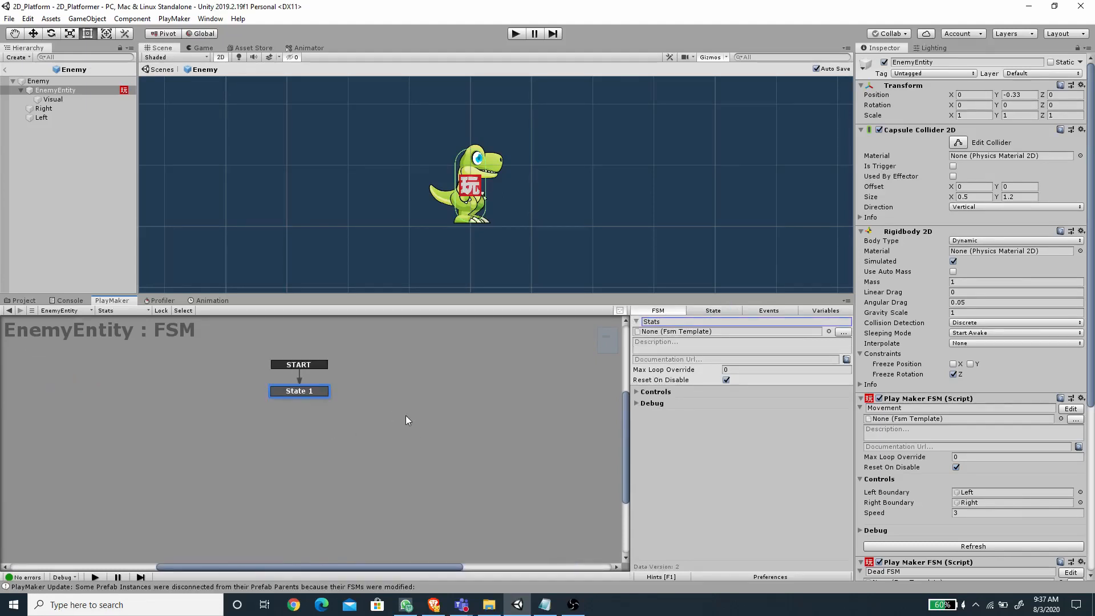
click(826, 311)
click(713, 562)
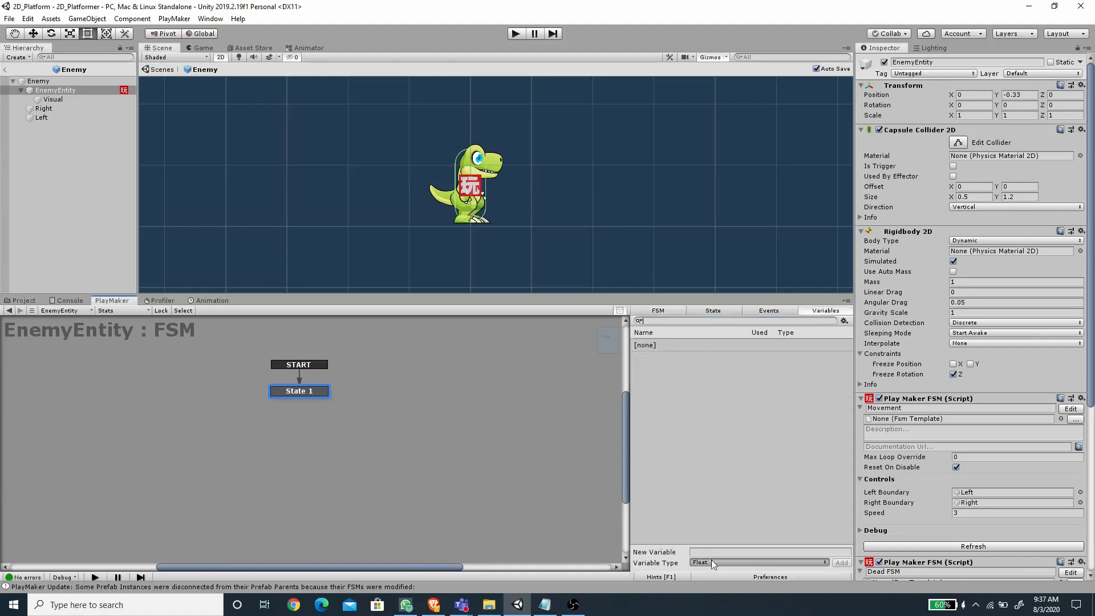
click(752, 364)
click(713, 550)
text(Dama)
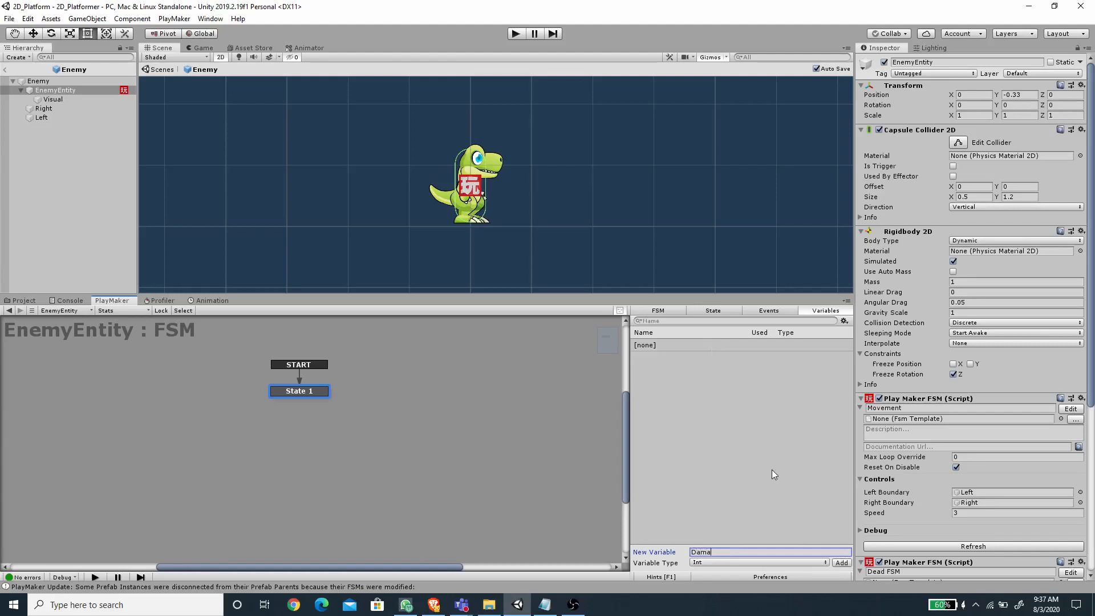
text(geValue)
key(Return)
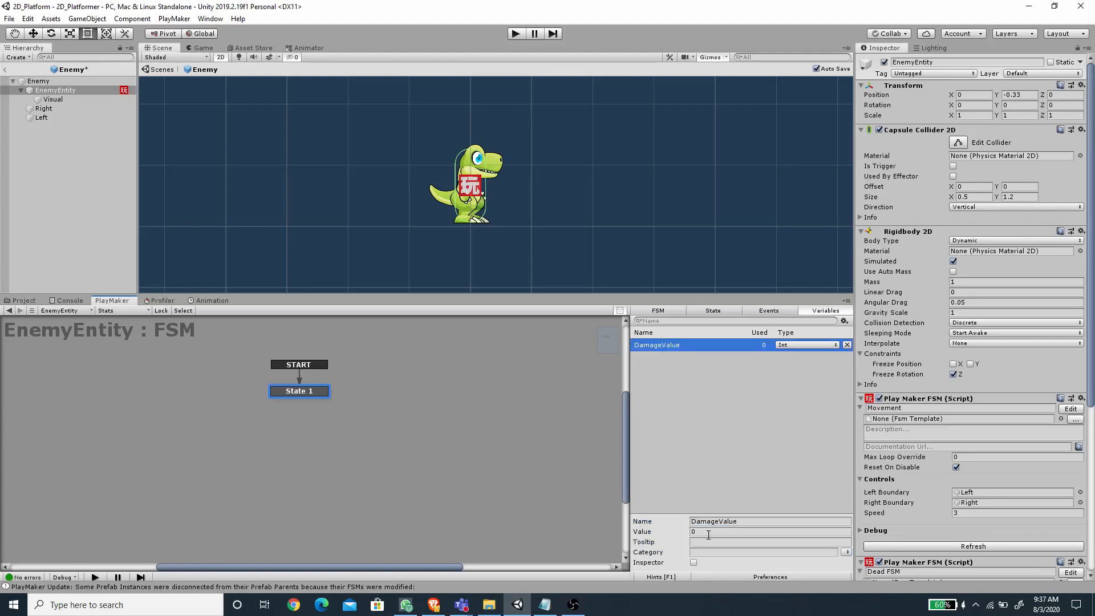
click(710, 531)
text(1)
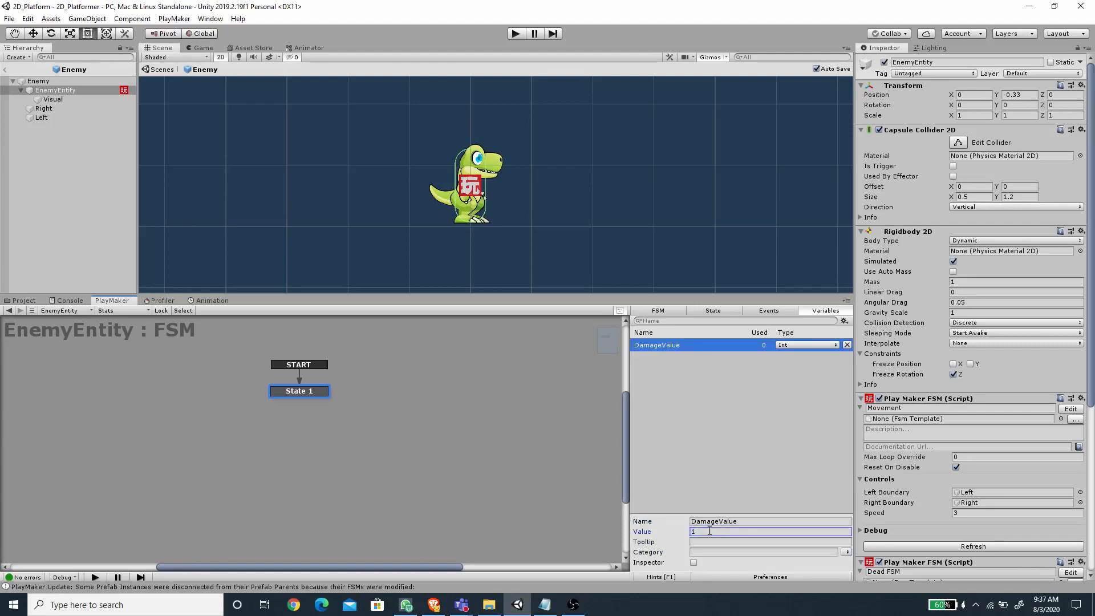
Step: Exit the Enemy prefab, add a new PlayMaker FSM to the Player object and name it Health
click(7, 70)
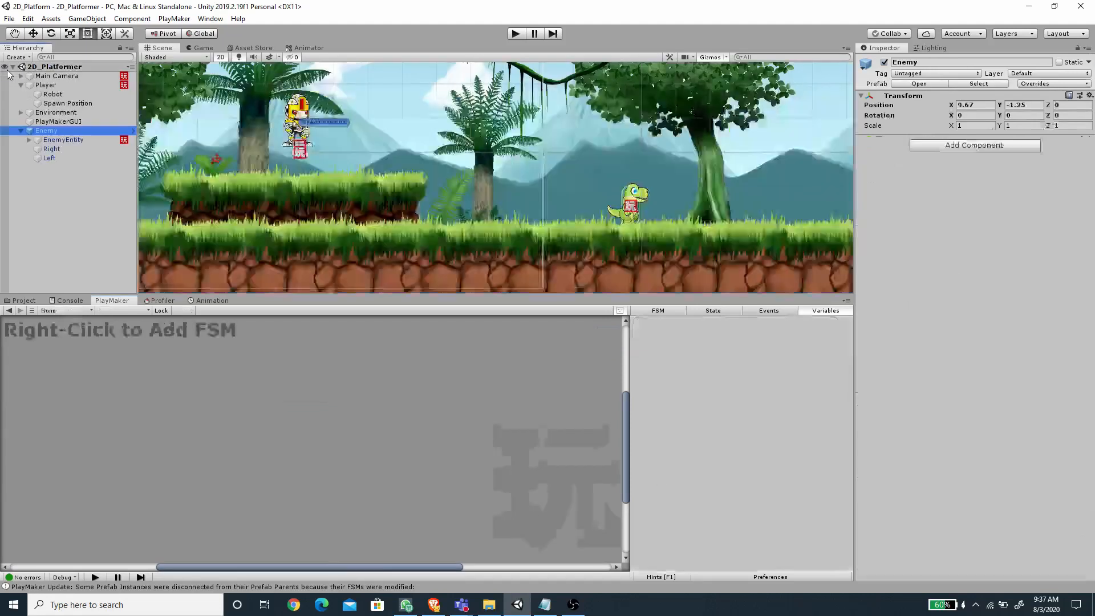
click(51, 86)
middle_drag(180, 403, 337, 454)
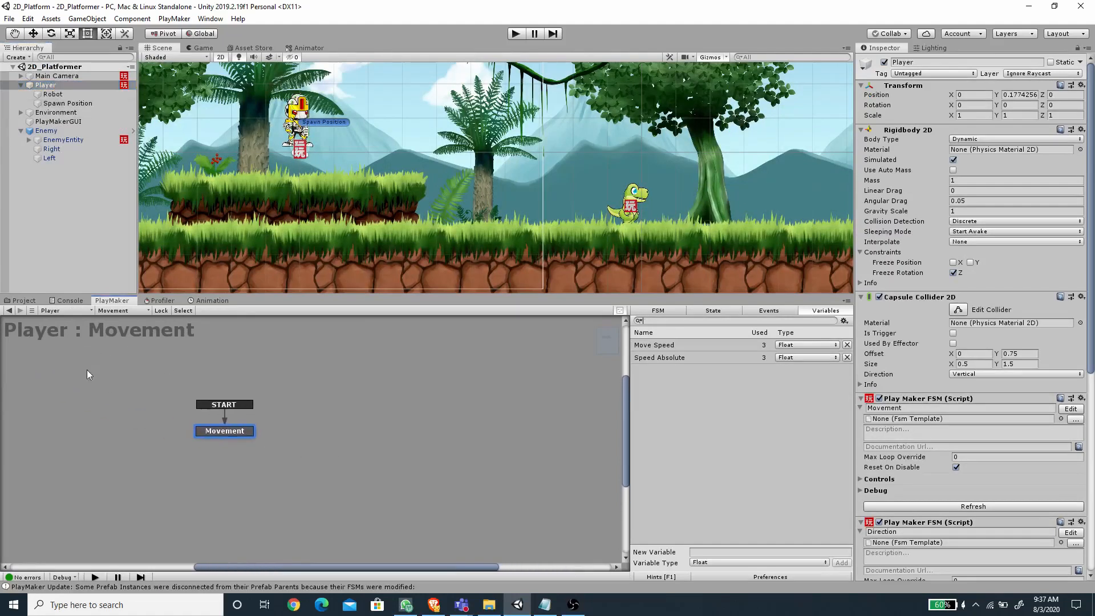
click(138, 313)
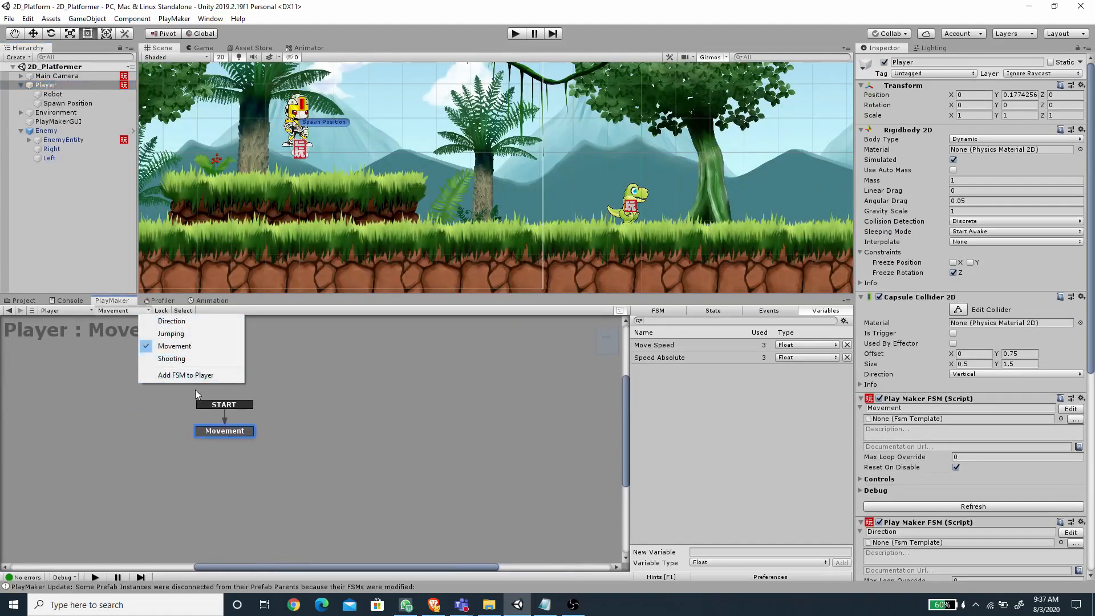
click(186, 377)
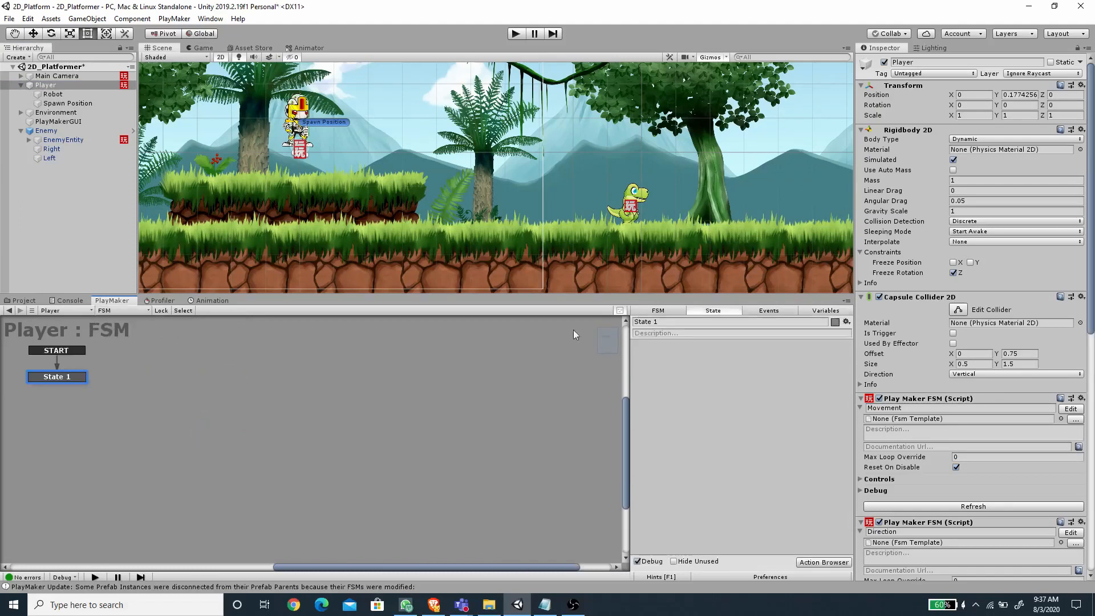
click(666, 314)
click(668, 322)
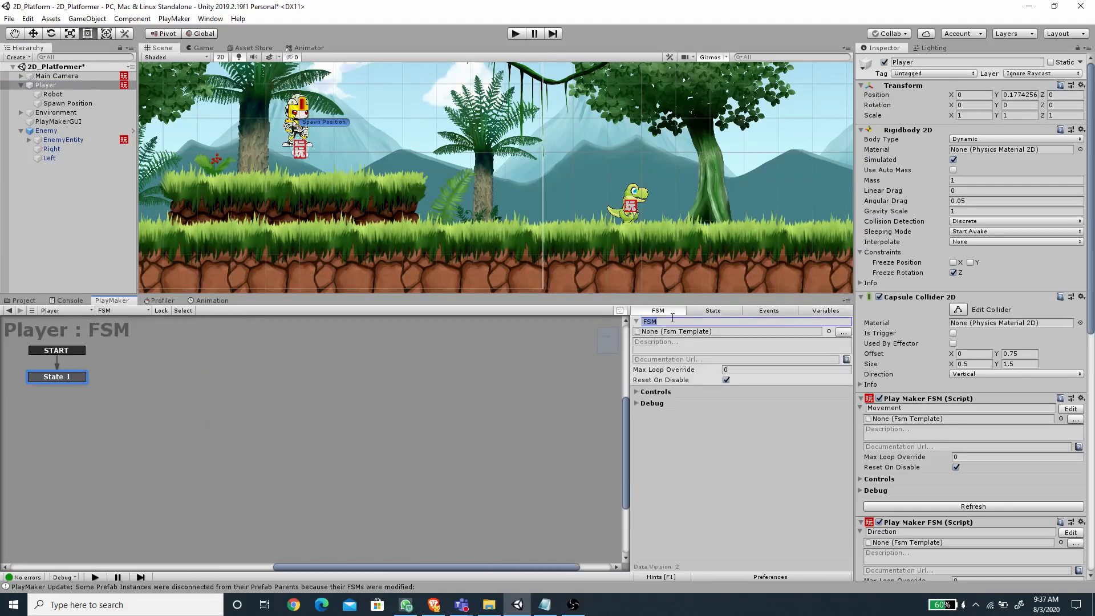
text(Health)
Step: Add two Int variables named Health and CurrentHealth to the Player's Health FSM
click(826, 312)
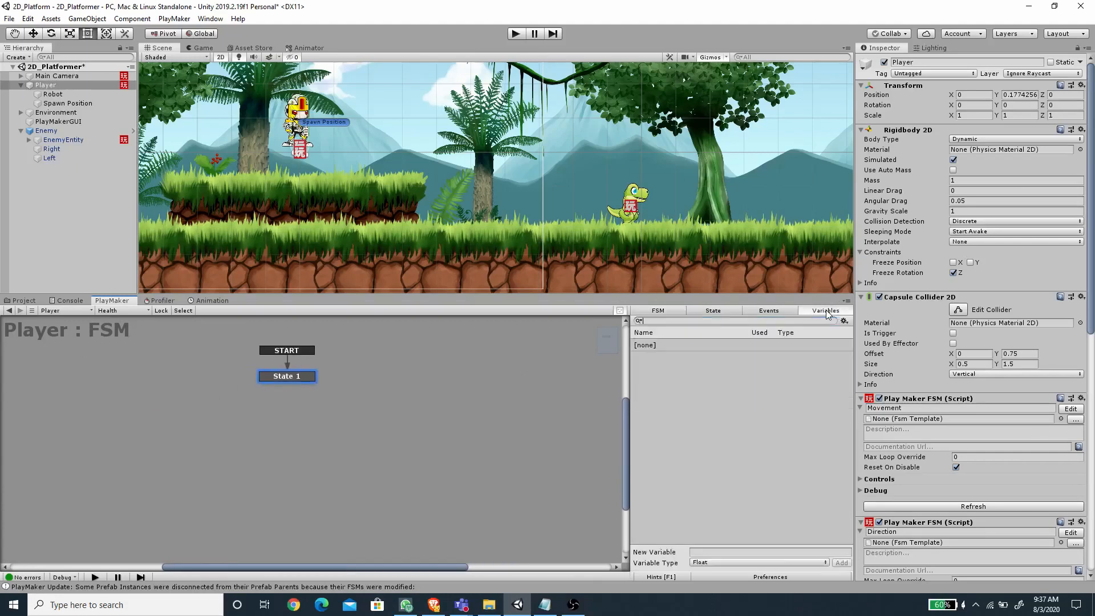
click(713, 561)
click(750, 367)
click(706, 551)
text(Health)
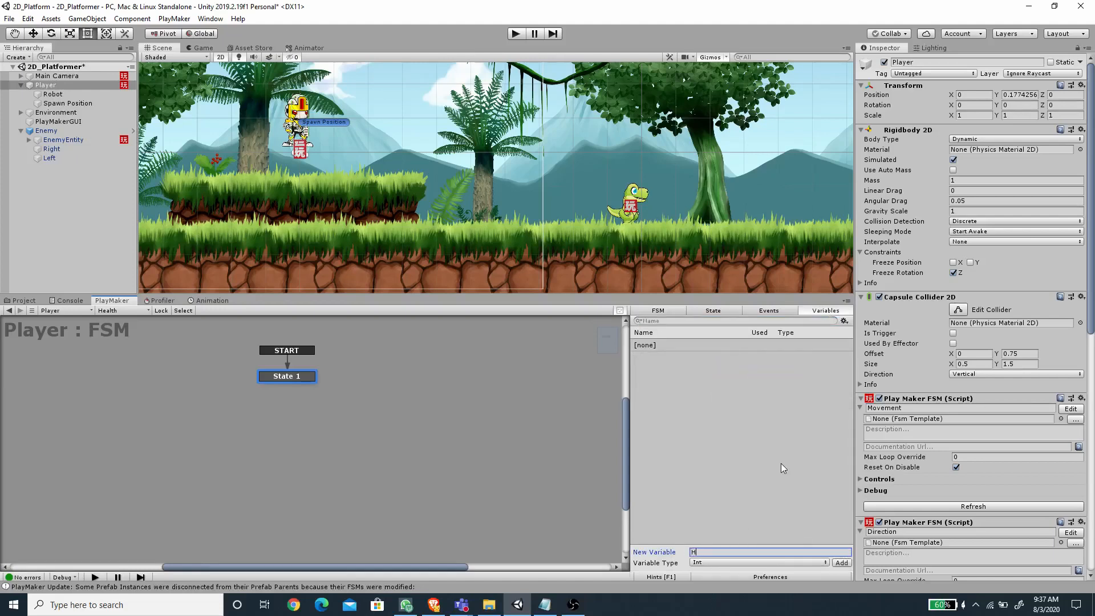
key(Return)
click(782, 464)
click(707, 552)
text(CurrentHealth)
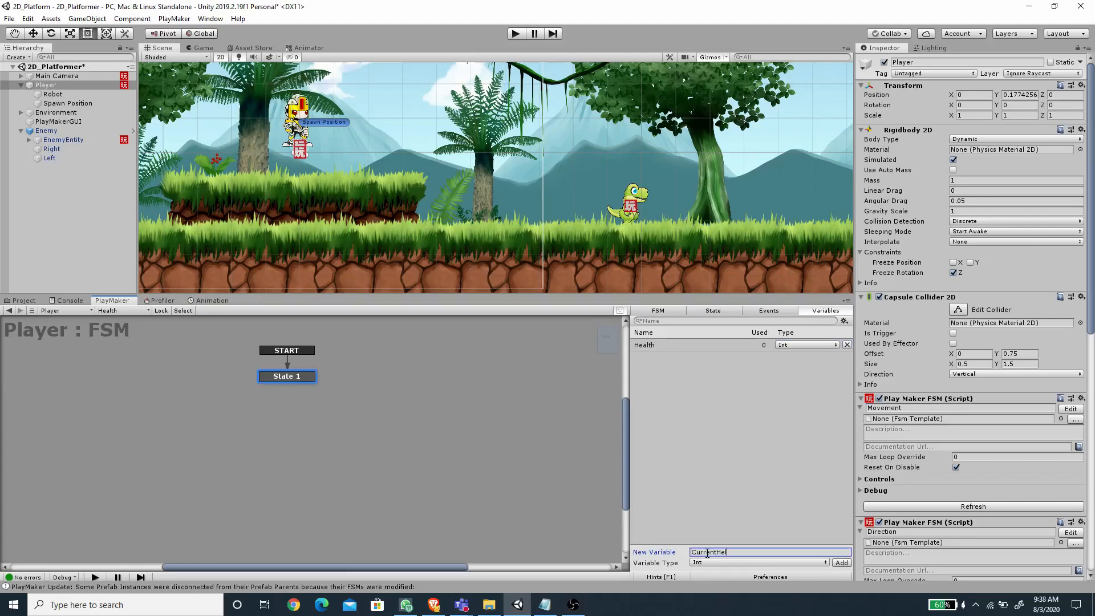
key(Return)
Step: Expose the Health variable in the Inspector and set its value to 2
click(674, 358)
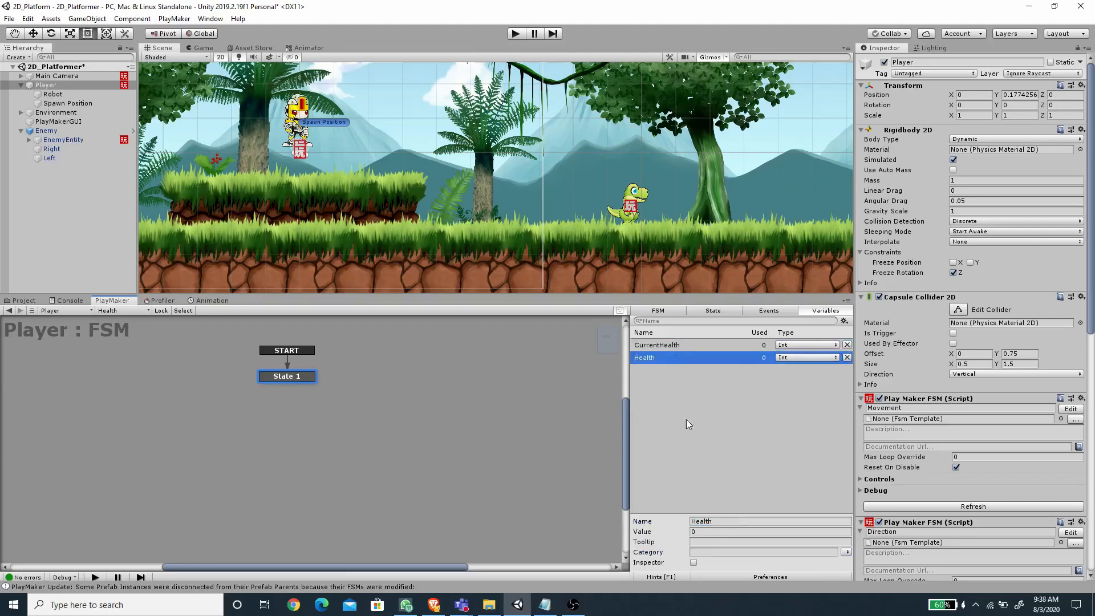
click(693, 562)
click(702, 534)
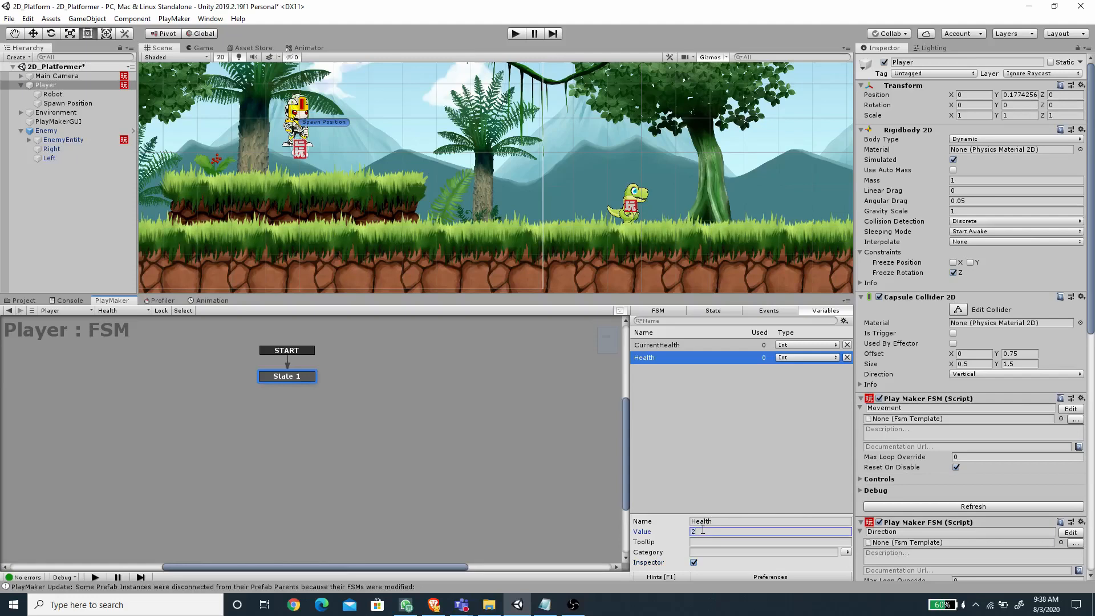
text(2)
Step: Collapse the Player's other four PlayMaker FSM components and expand the Controls of the Health FSM component
click(861, 399)
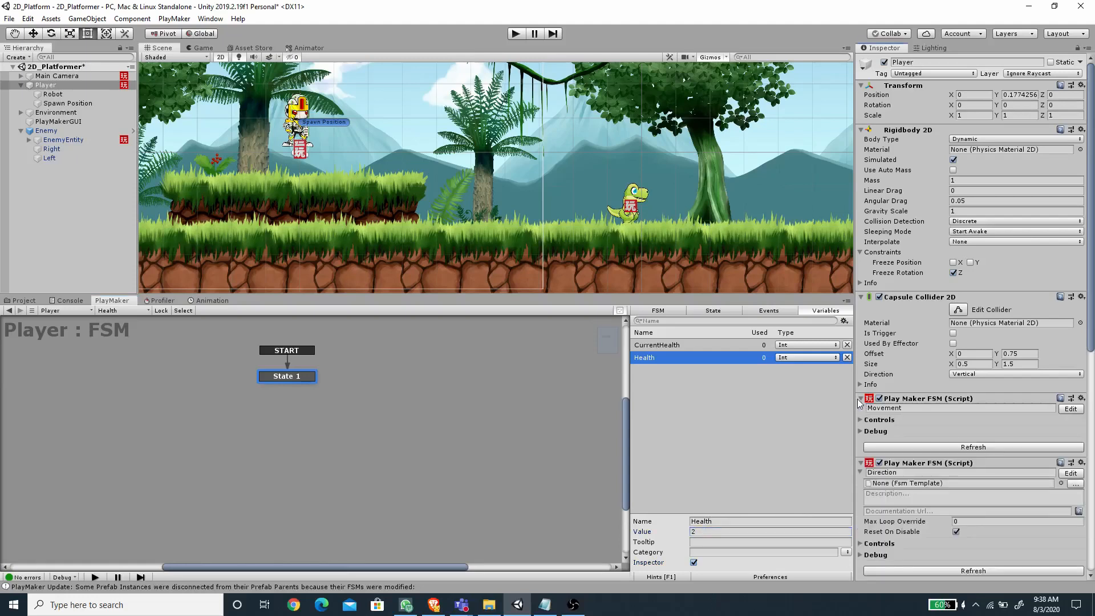
click(861, 410)
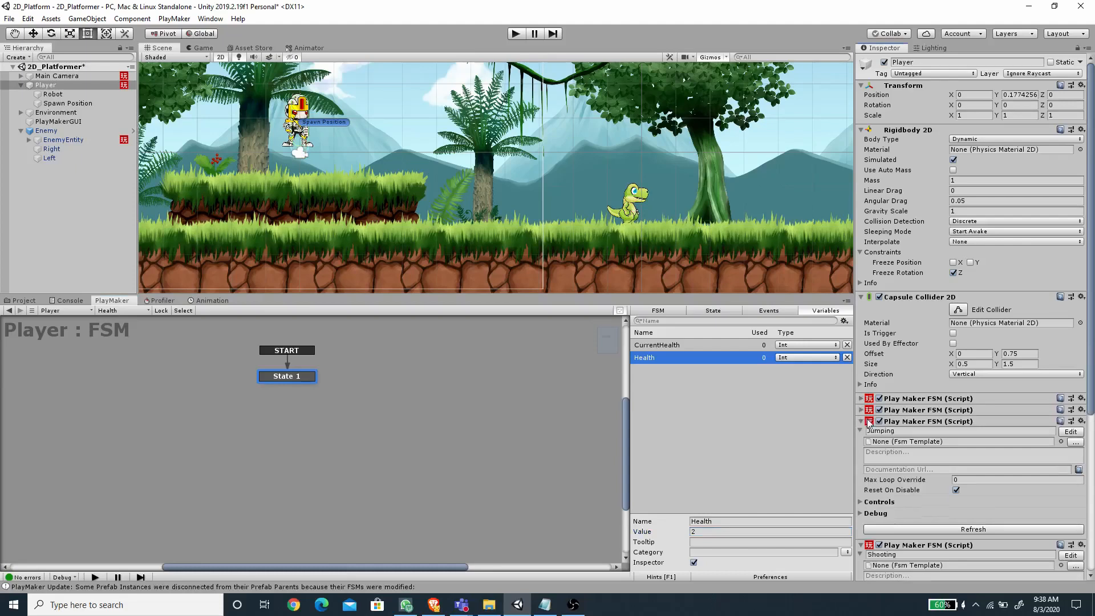
click(861, 421)
click(862, 433)
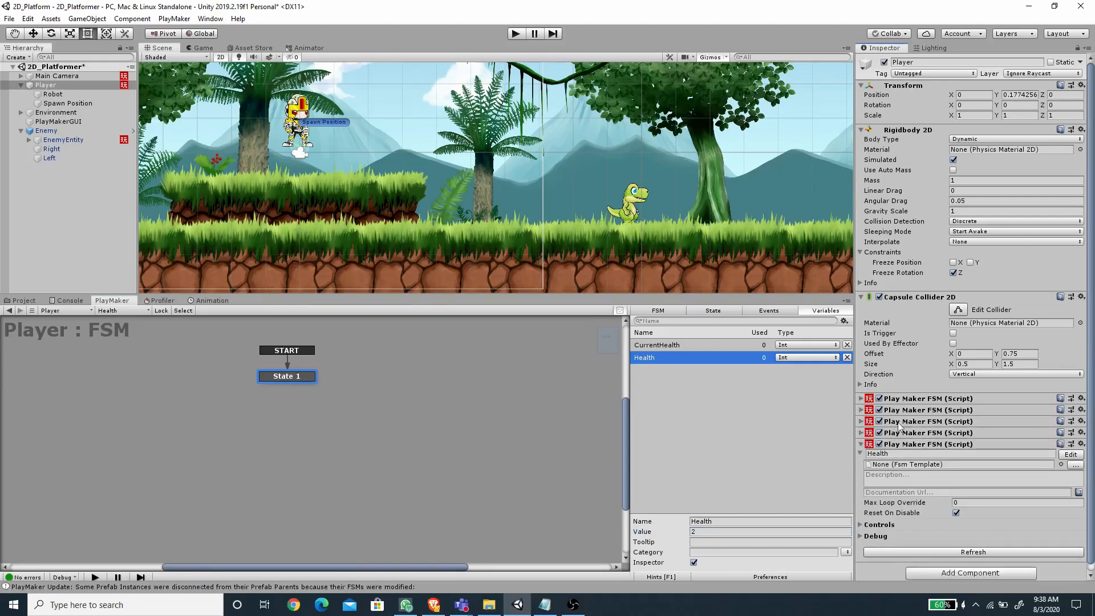
click(860, 518)
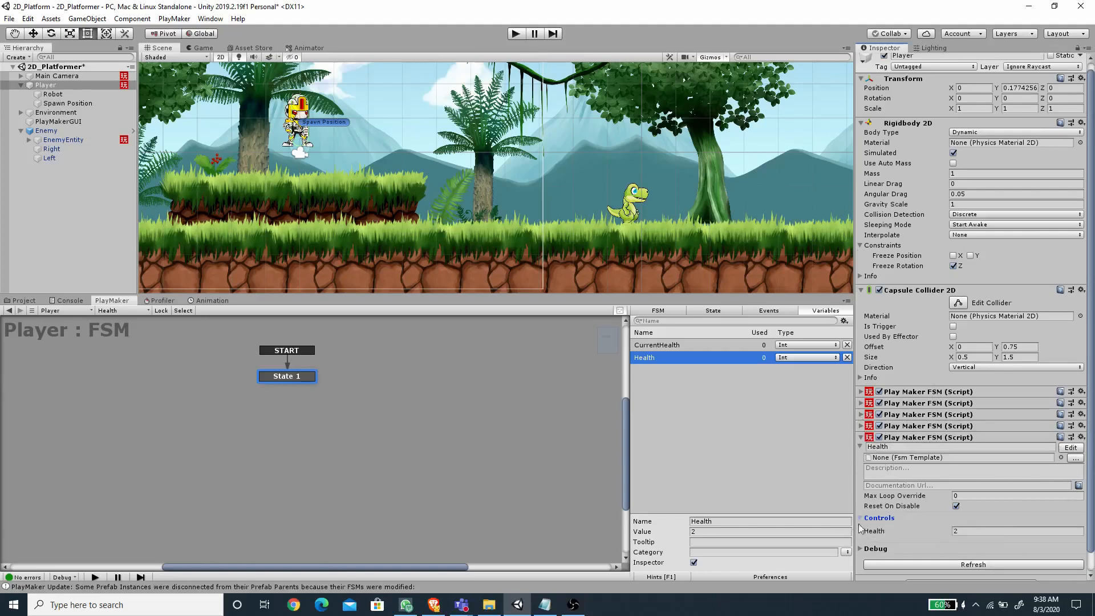
Step: Rename the Health FSM's start state to Init and add a Set Int Value action to it
click(715, 310)
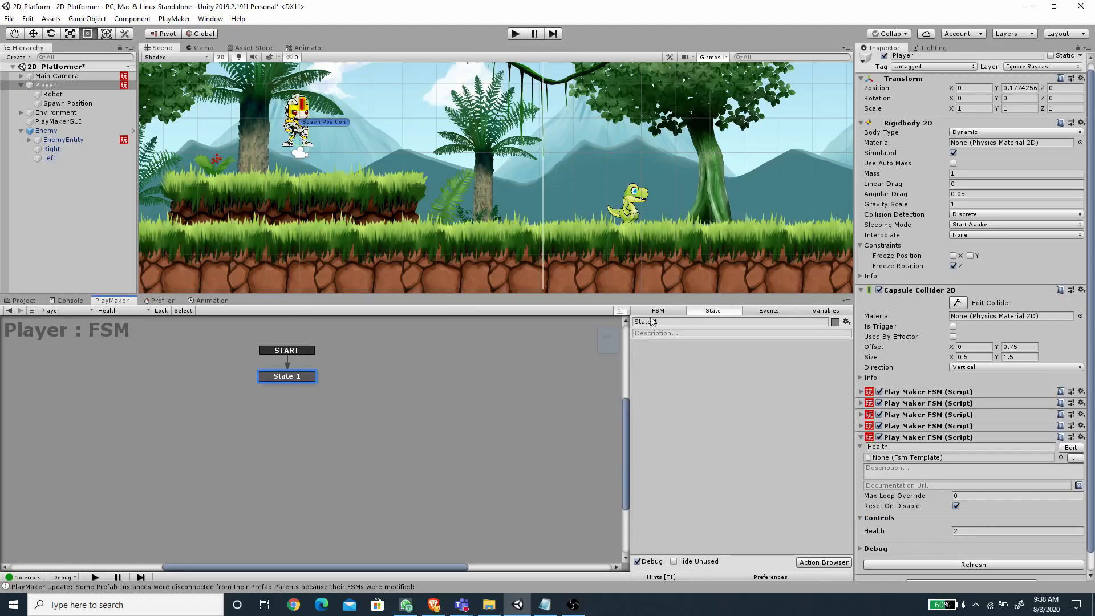
click(673, 322)
text(Init)
click(808, 562)
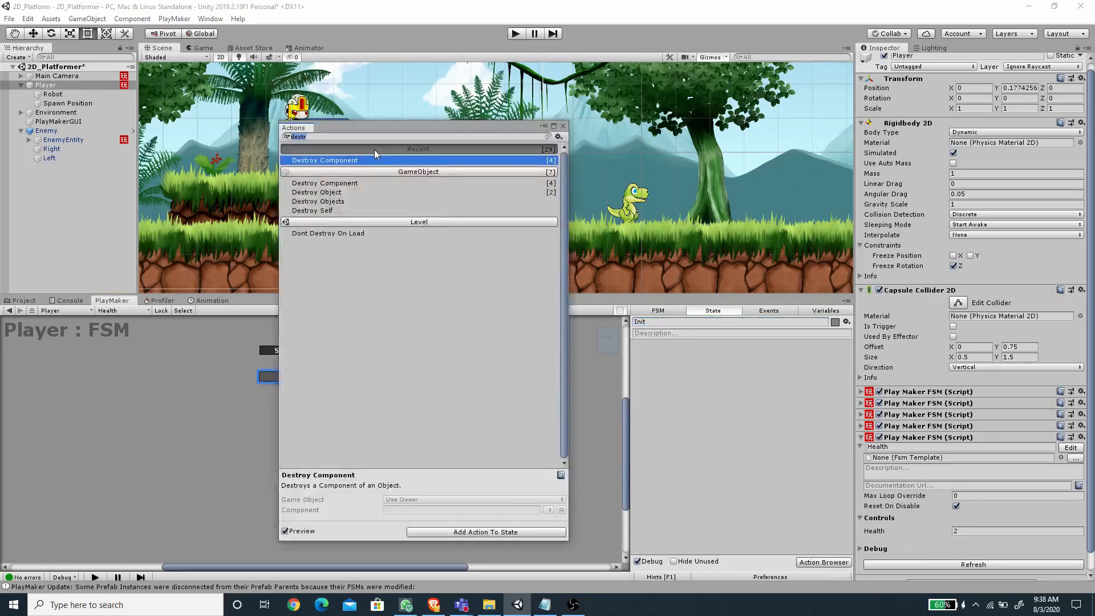
text(set in)
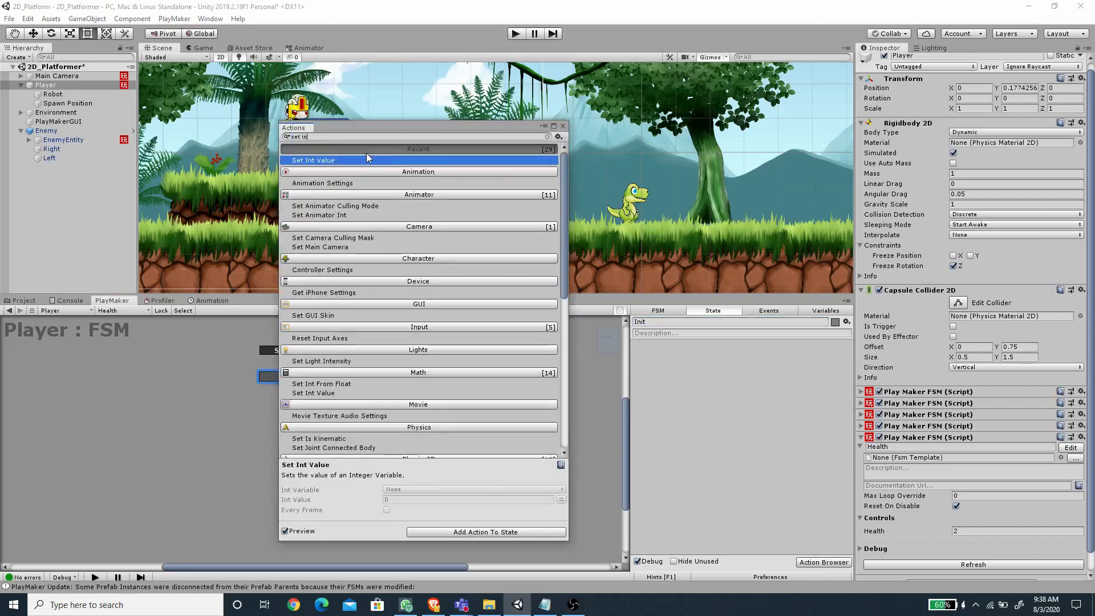
key(Return)
click(564, 125)
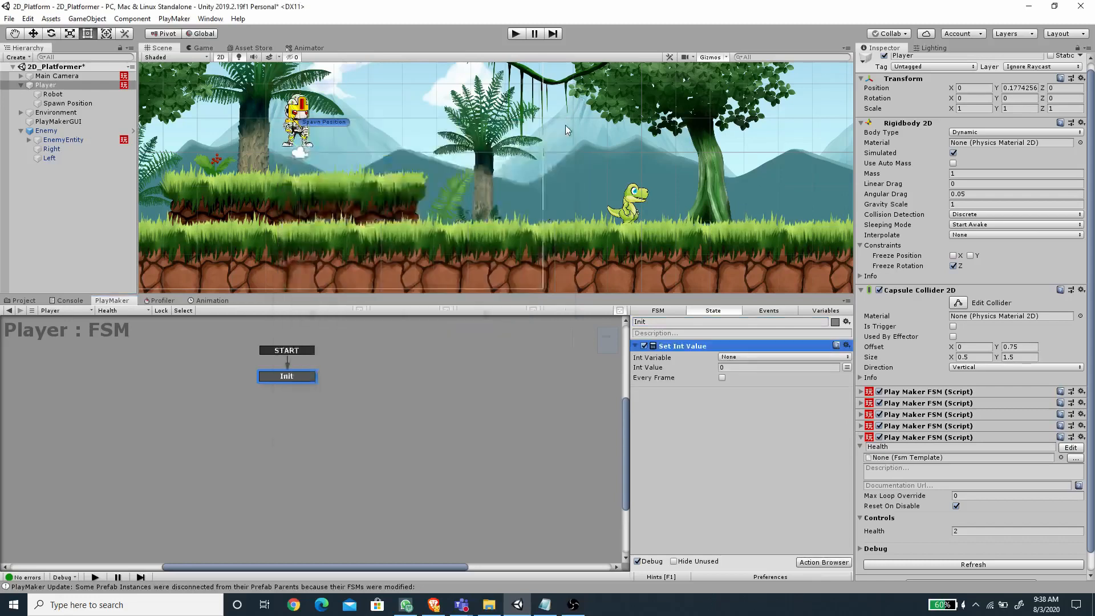
Step: Configure Set Int Value to assign the Health variable's value to CurrentHealth
click(744, 355)
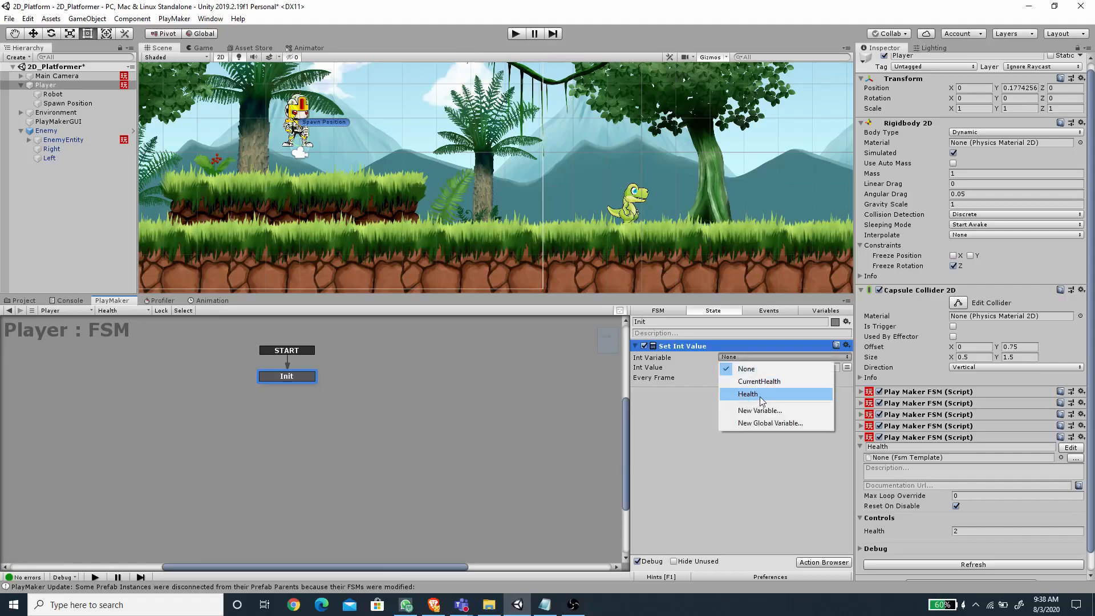
click(748, 394)
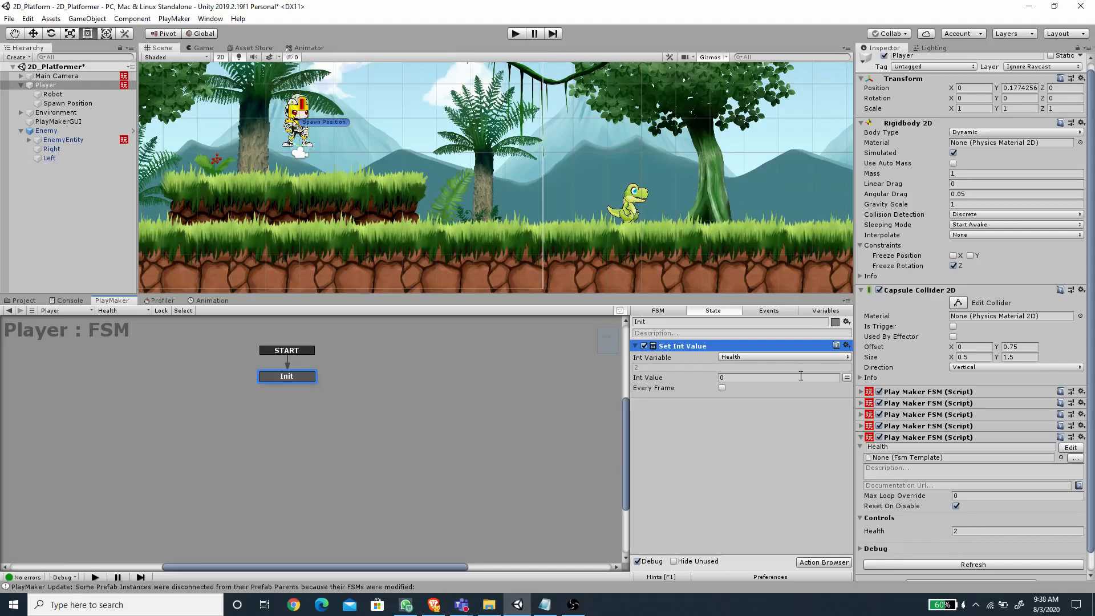
click(847, 377)
click(765, 377)
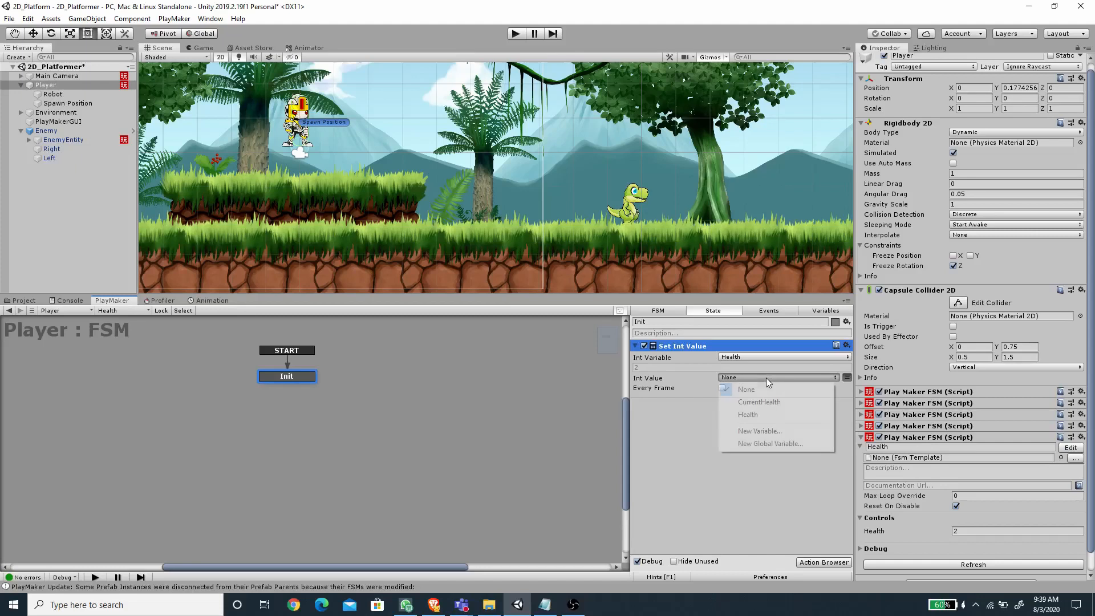
click(734, 357)
click(735, 357)
click(735, 358)
click(735, 357)
click(759, 383)
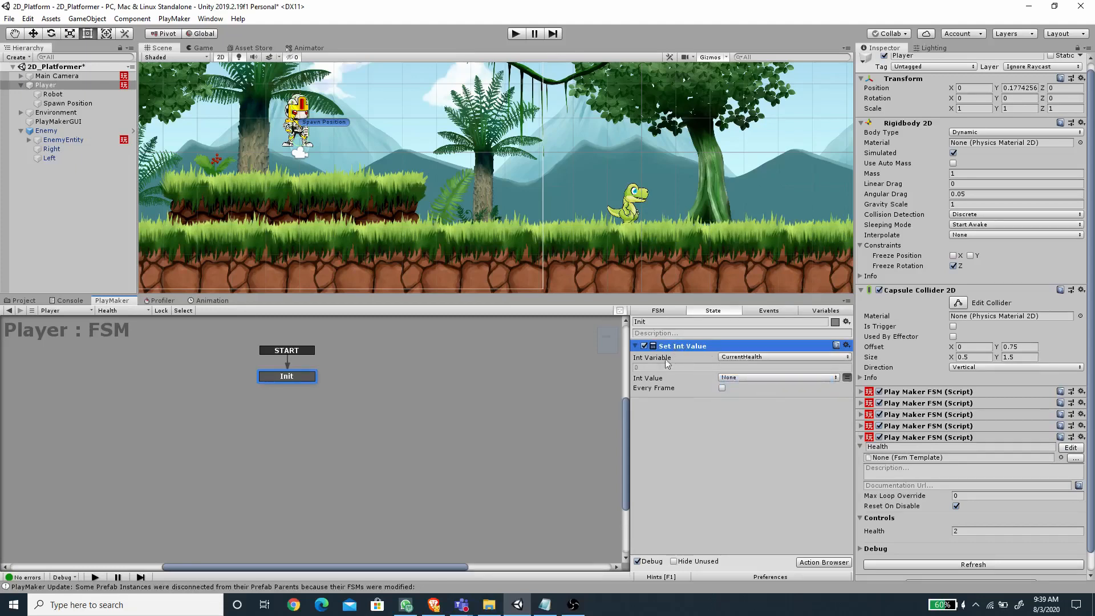
click(738, 377)
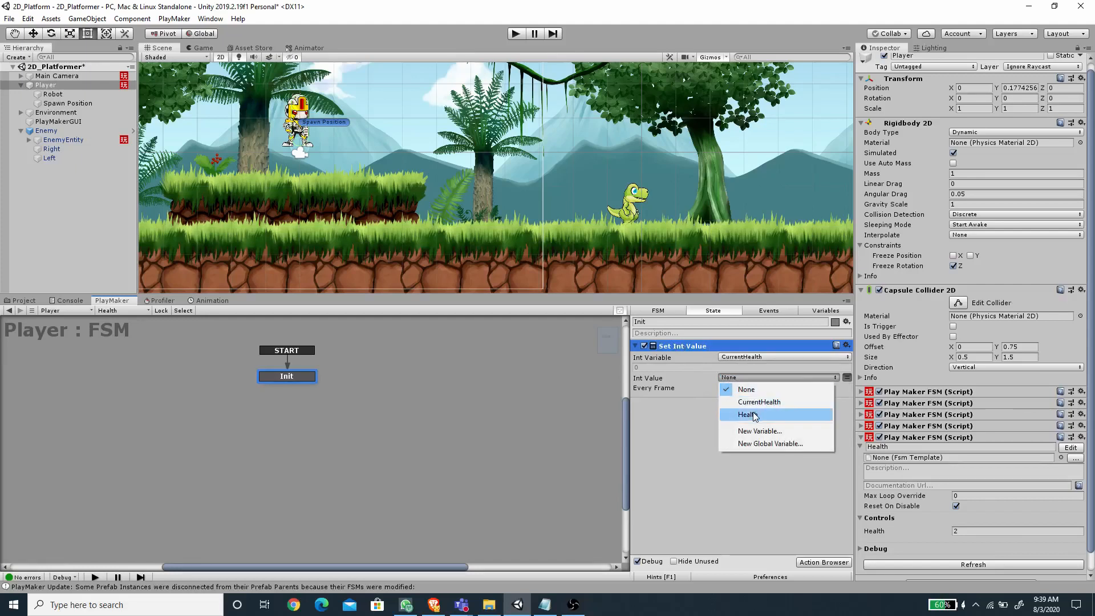
click(757, 416)
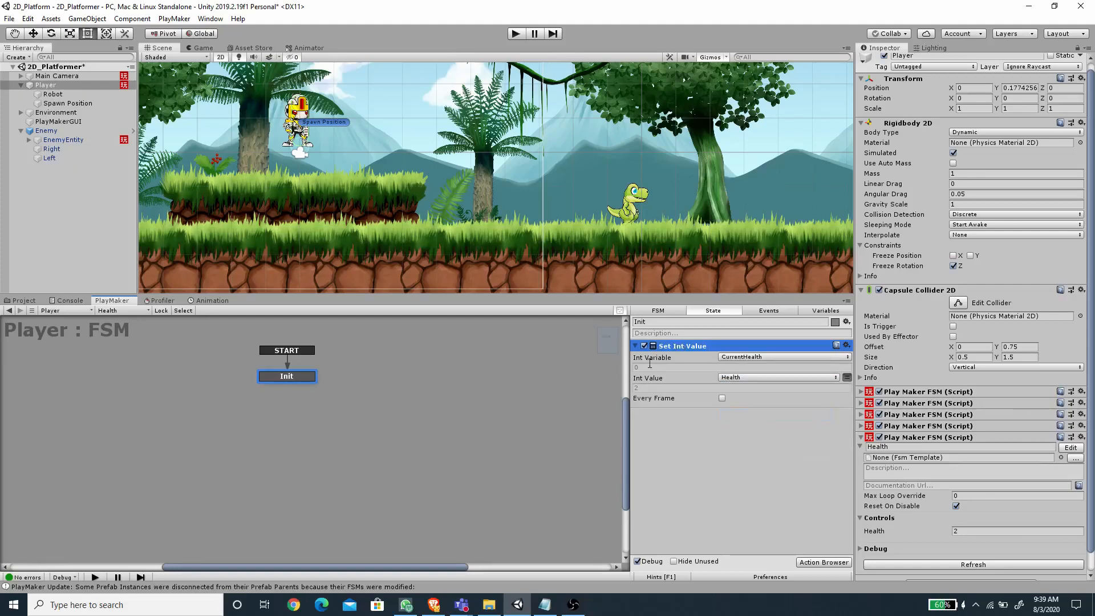
Step: Add a FINISHED transition to Init and link it to a new state named Wait for Enemy Hit
right_click(292, 377)
mouse_move(330, 389)
click(460, 383)
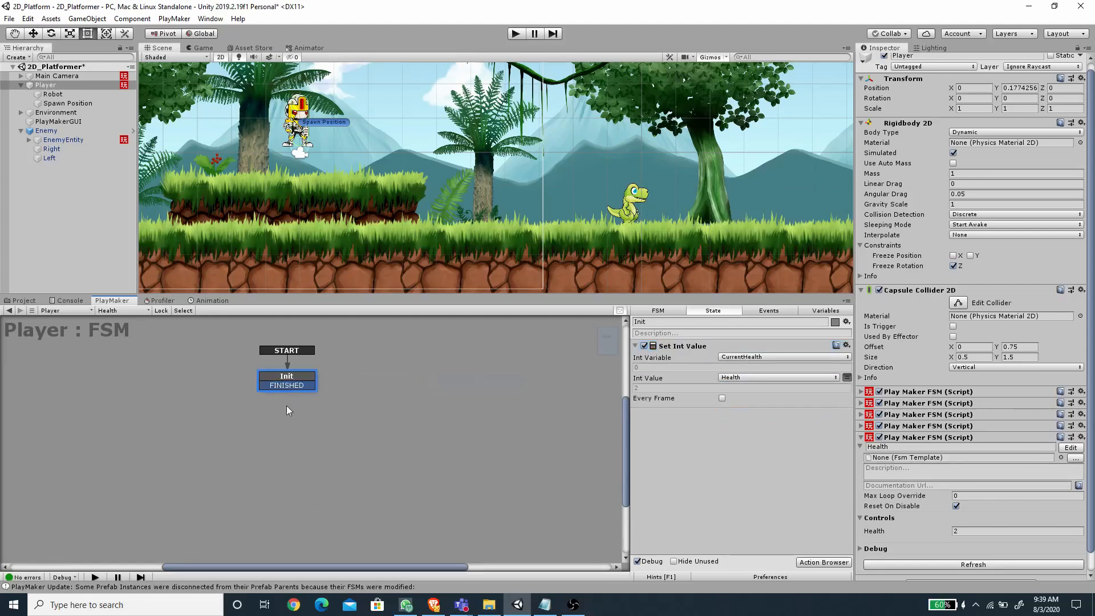
right_click(285, 418)
click(302, 420)
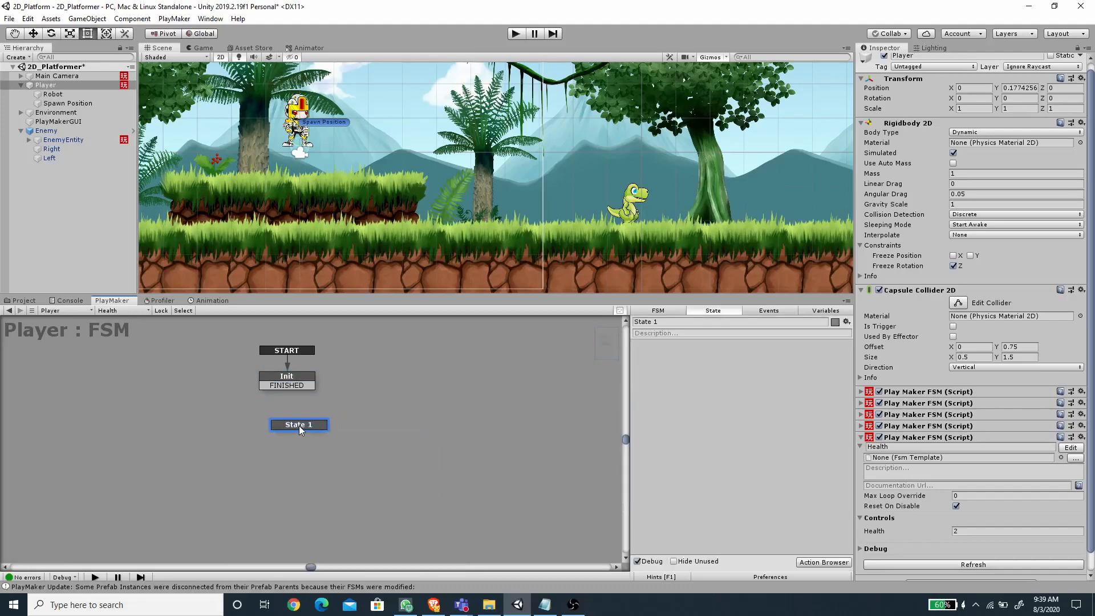
text(Wait)
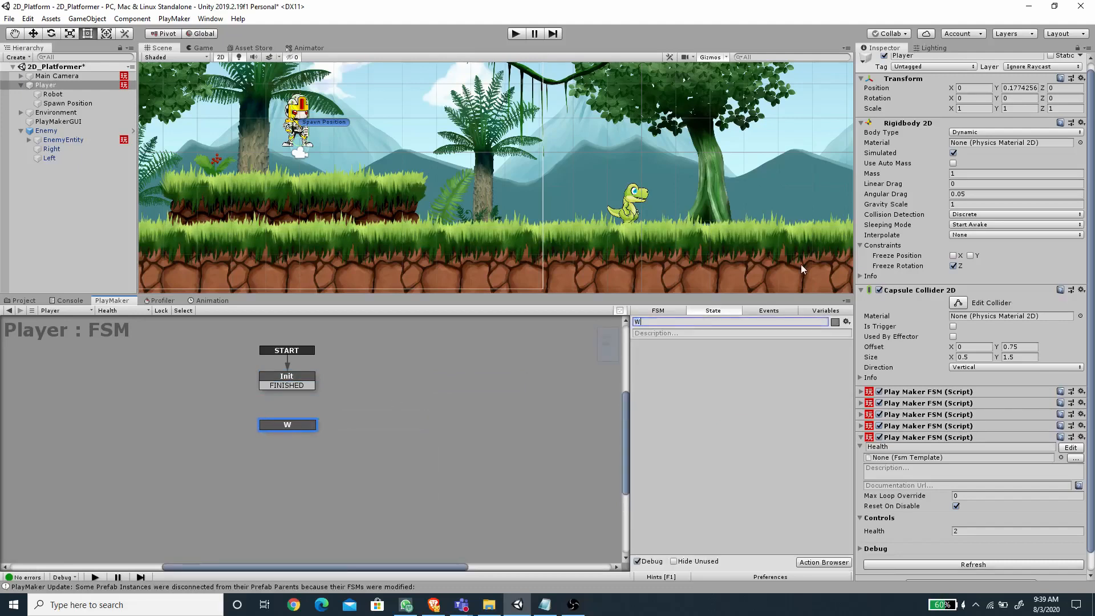
text(for Enemy Hit)
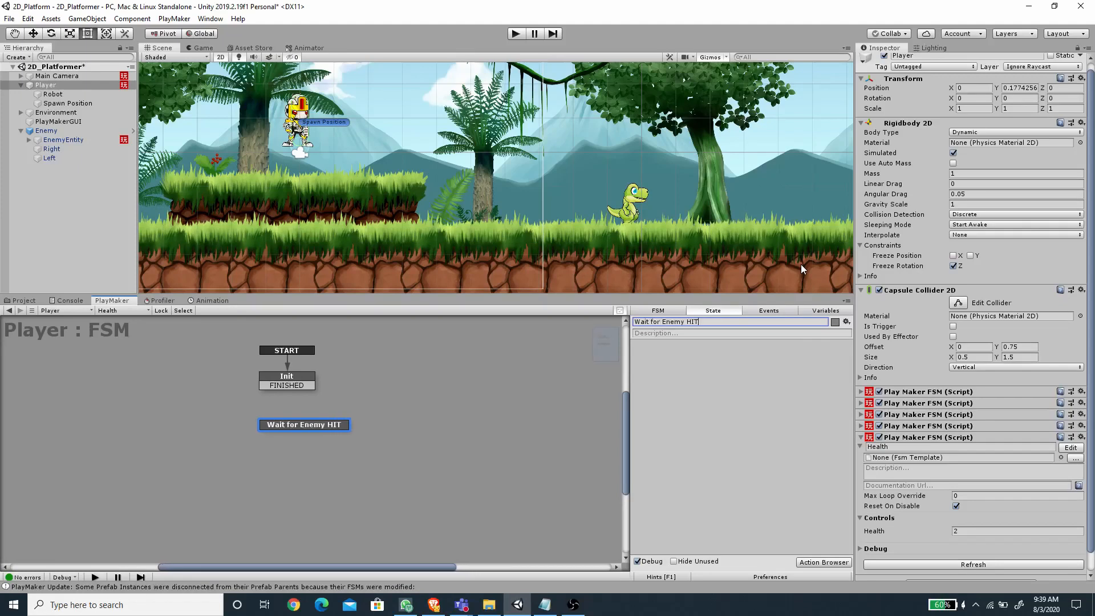
drag(310, 385, 314, 433)
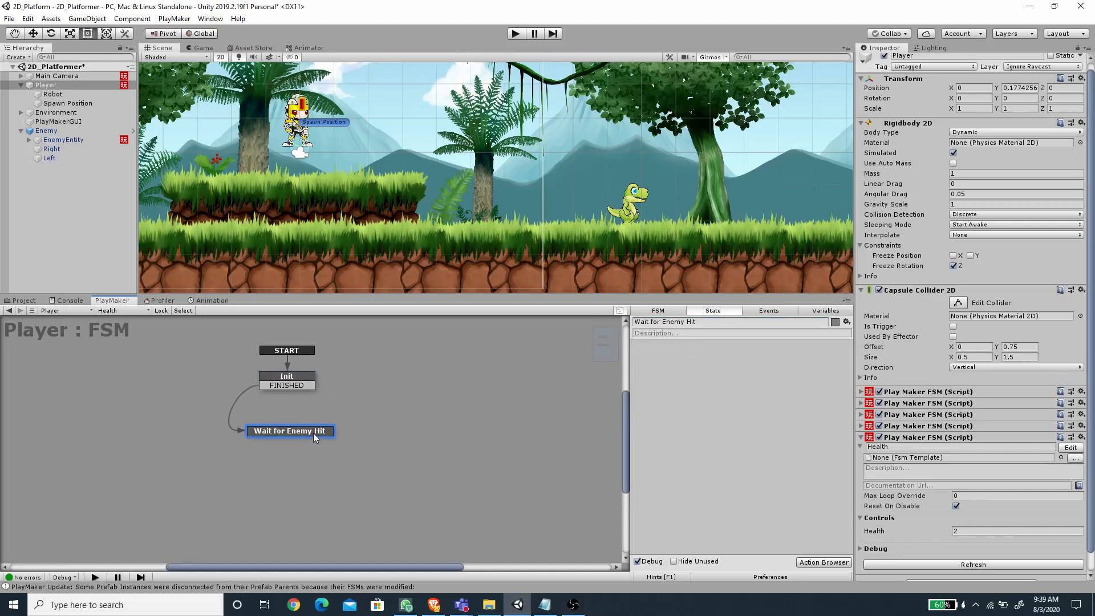
Step: Add Collision2D Event and Trigger2D Event actions to the Wait for Enemy Hit state
click(823, 562)
text(coll)
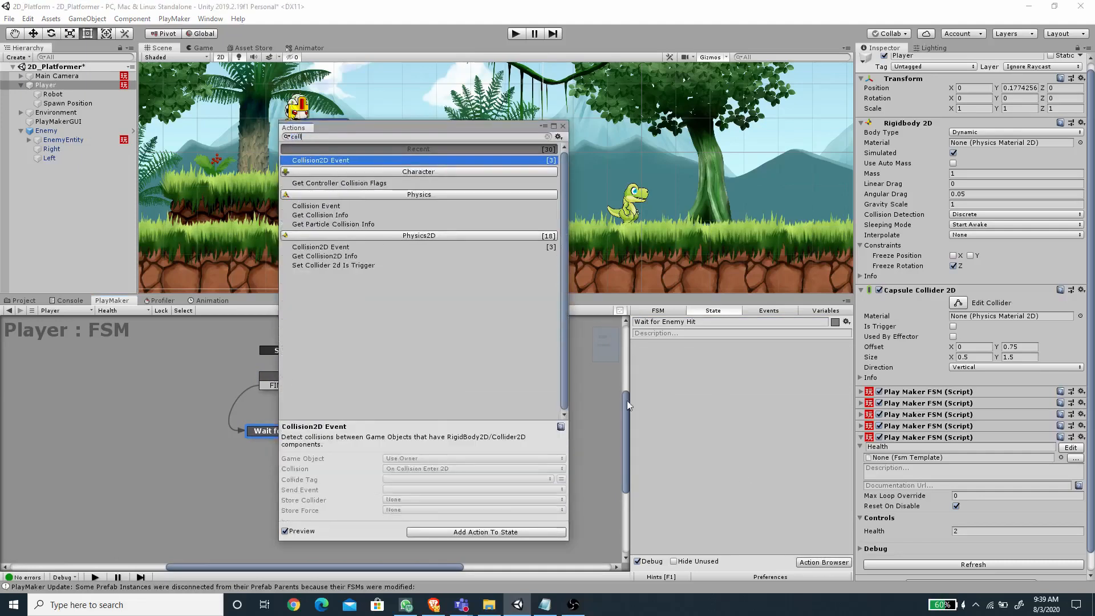
key(Return)
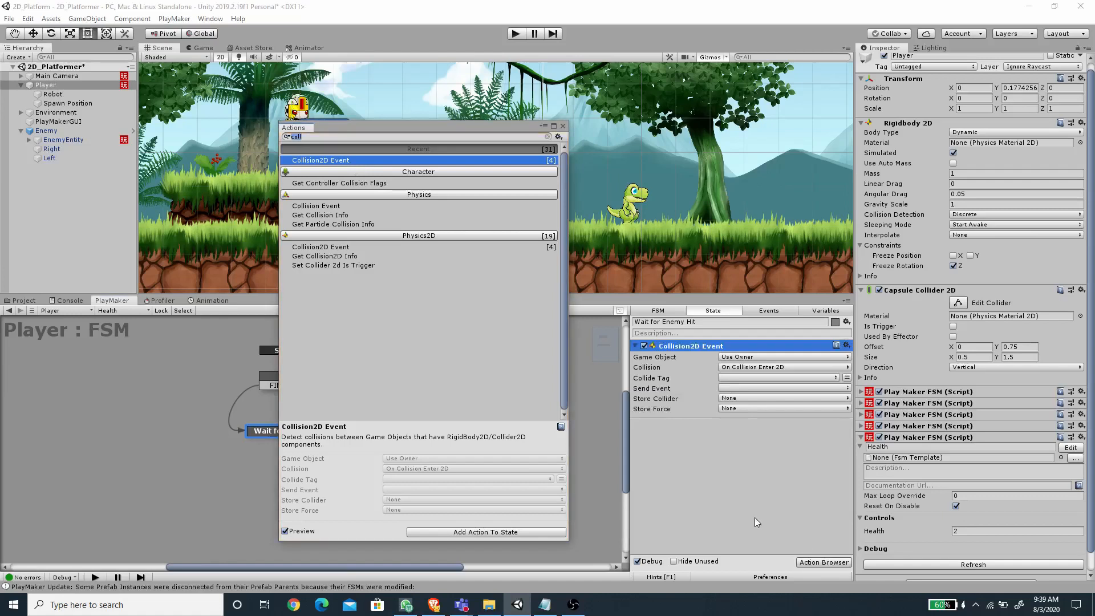
text(trigg)
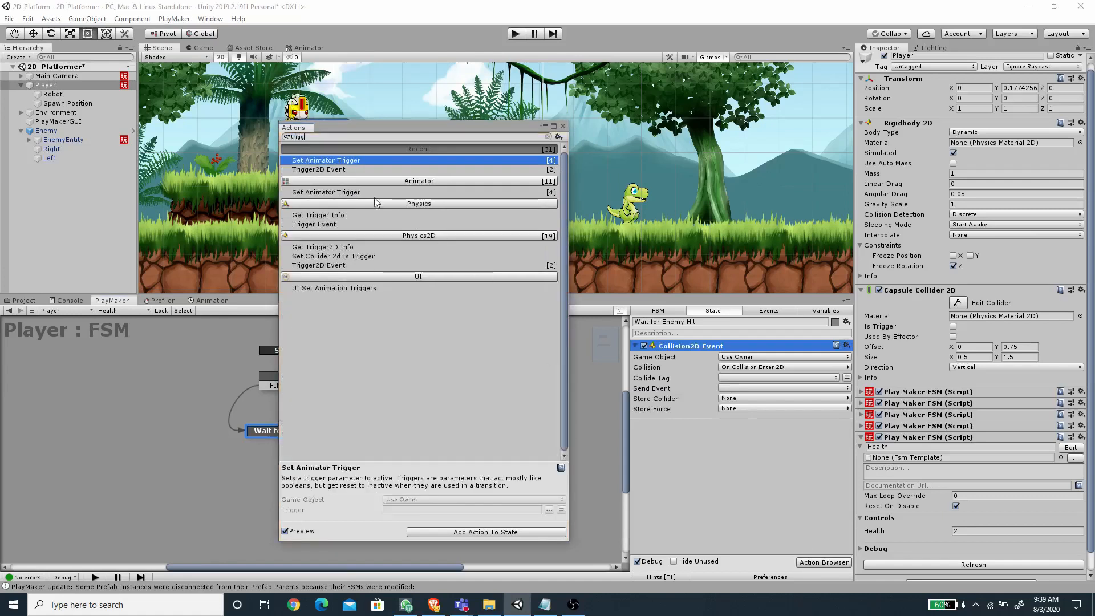
double_click(358, 167)
click(563, 127)
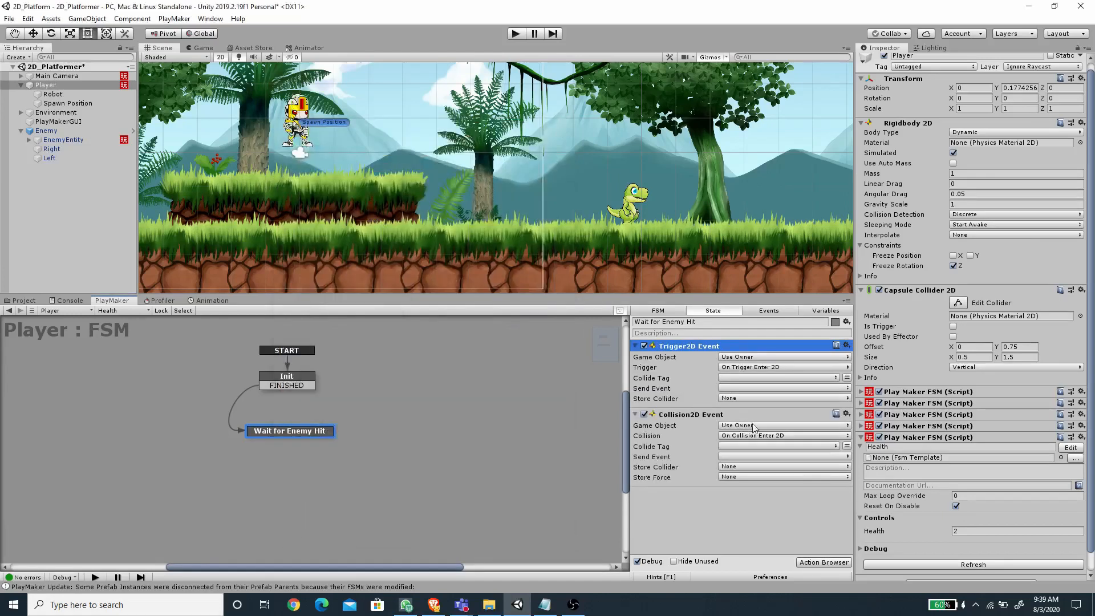
Step: Set the Collide Tag of both the Trigger2D Event and Collision2D Event actions to Enemy
click(753, 379)
click(785, 553)
click(763, 447)
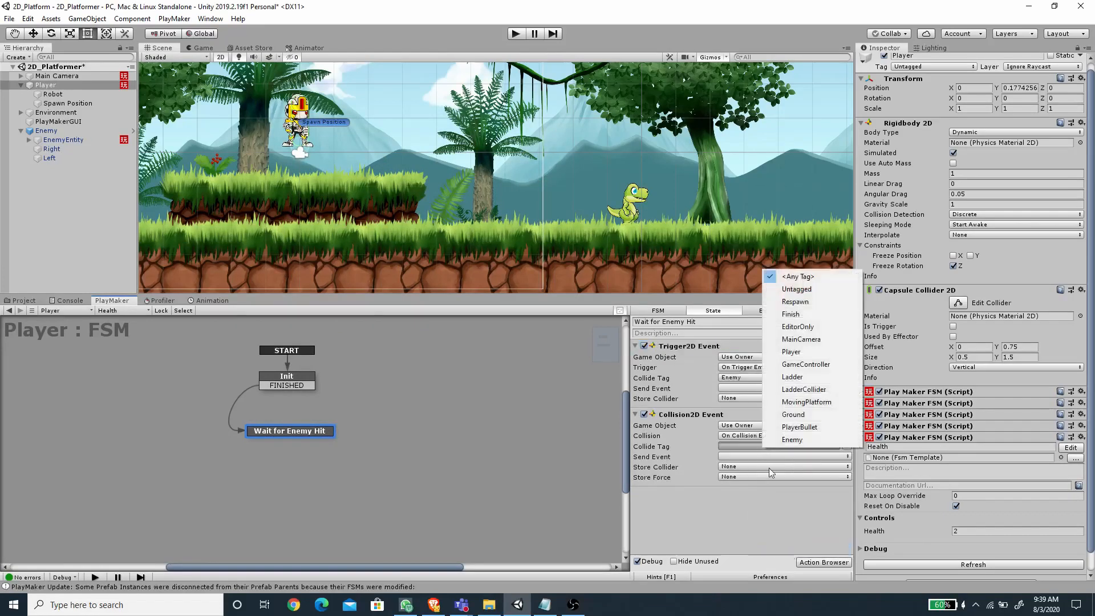
click(798, 440)
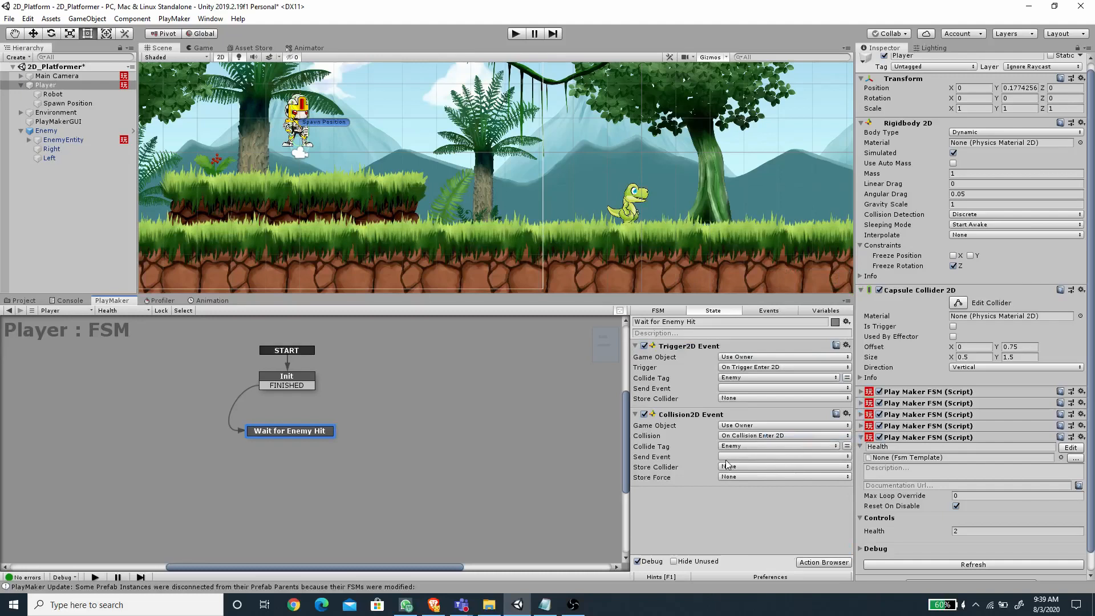
Step: Create an ENEMY HIT event and add it as a transition on the Wait for Enemy Hit state
click(769, 311)
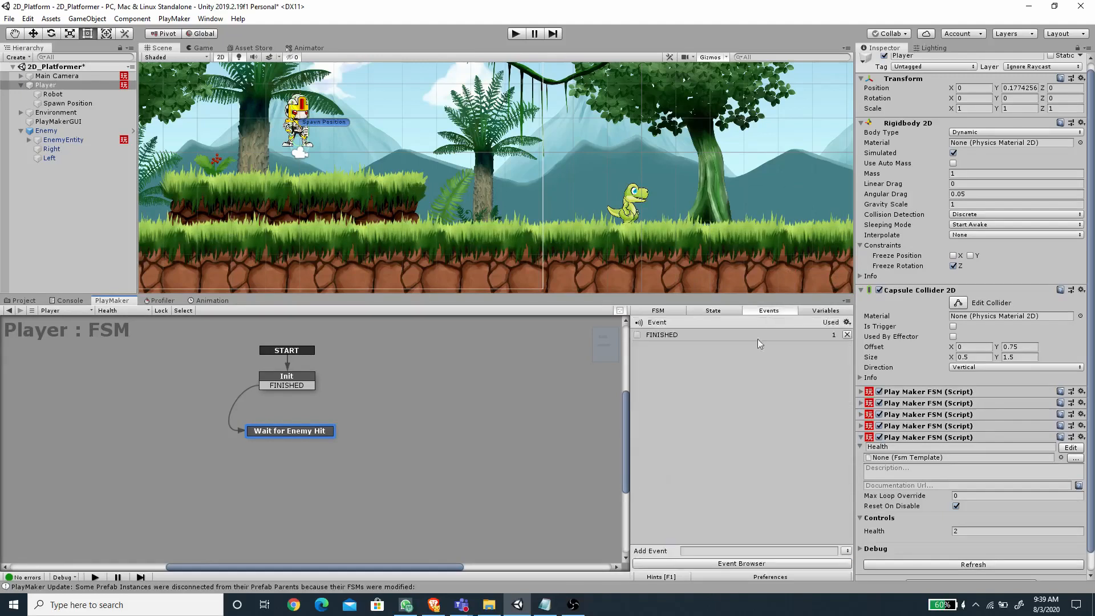
click(703, 551)
text(ENEMY HIT)
key(Return)
right_click(295, 433)
mouse_move(312, 445)
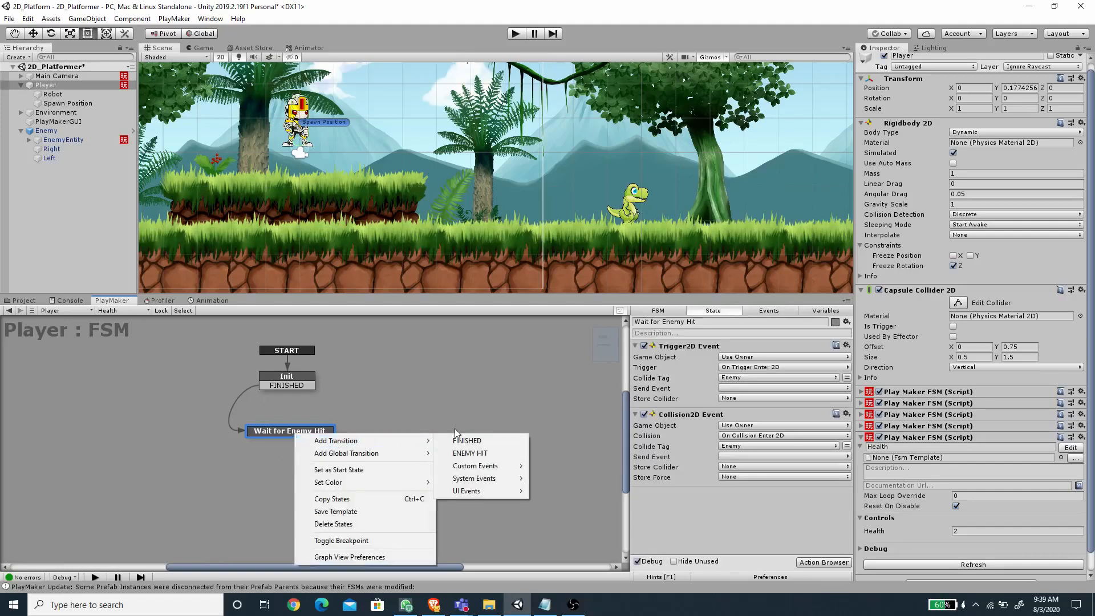
click(454, 456)
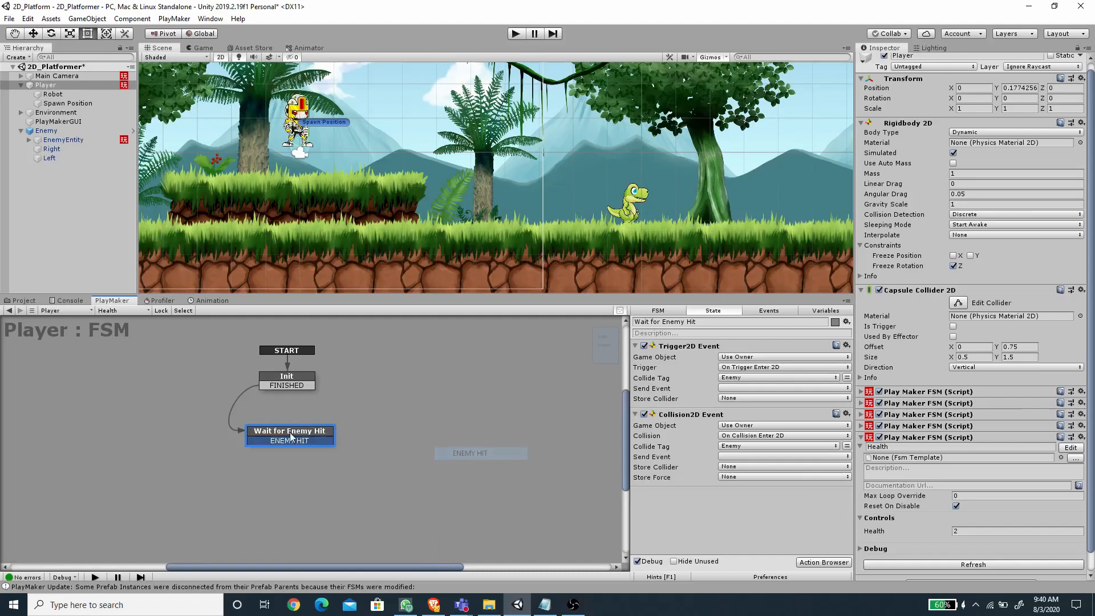
Step: Set the Send Event of both the Trigger2D Event and Collision2D Event actions to ENEMY HIT
click(741, 388)
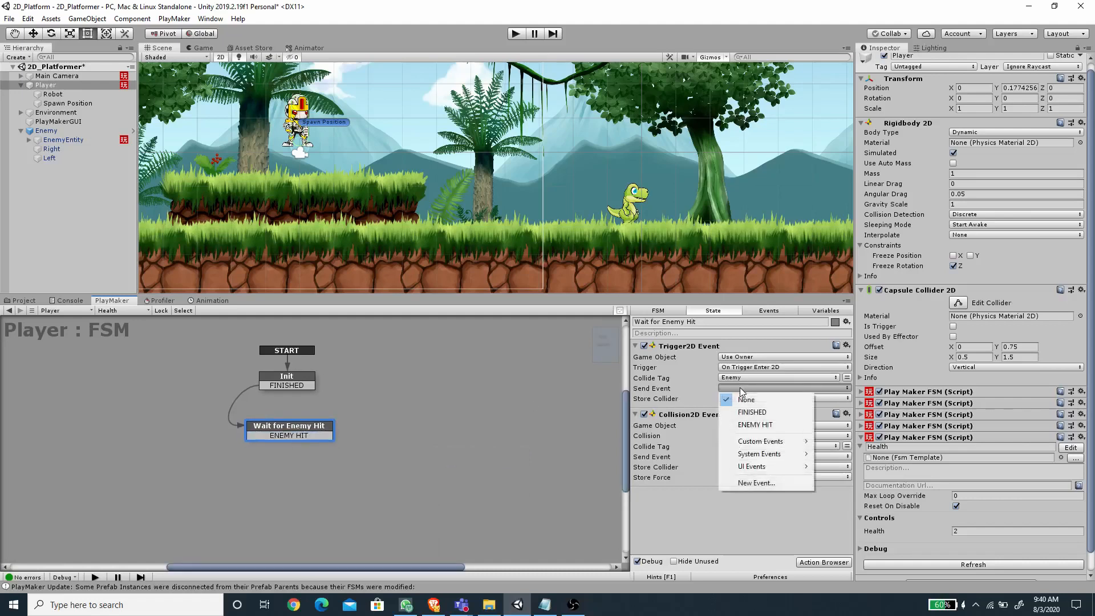
click(761, 425)
click(741, 456)
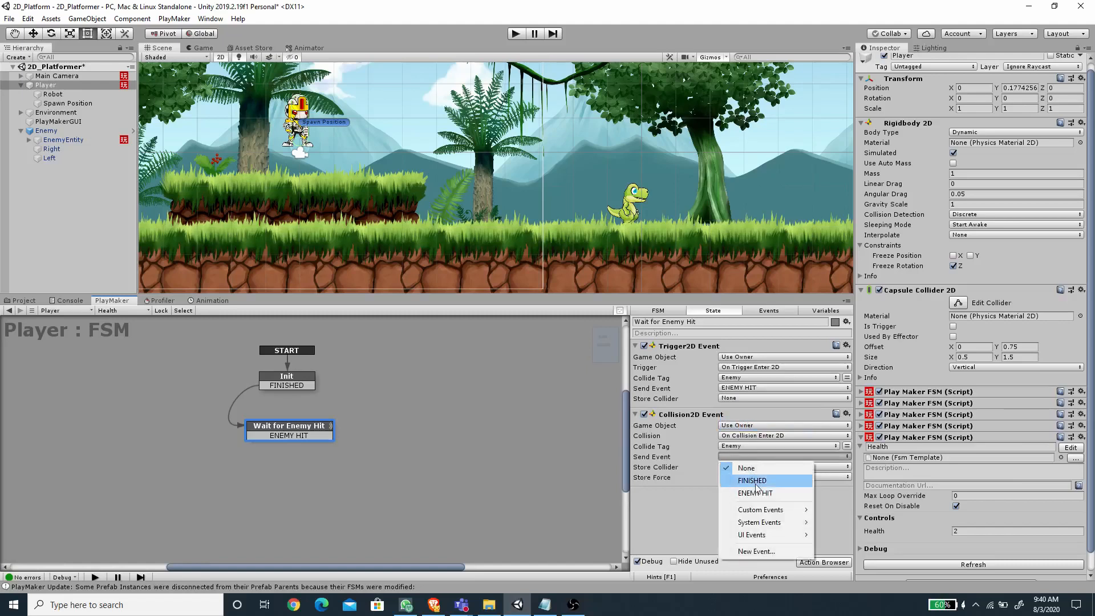
click(754, 494)
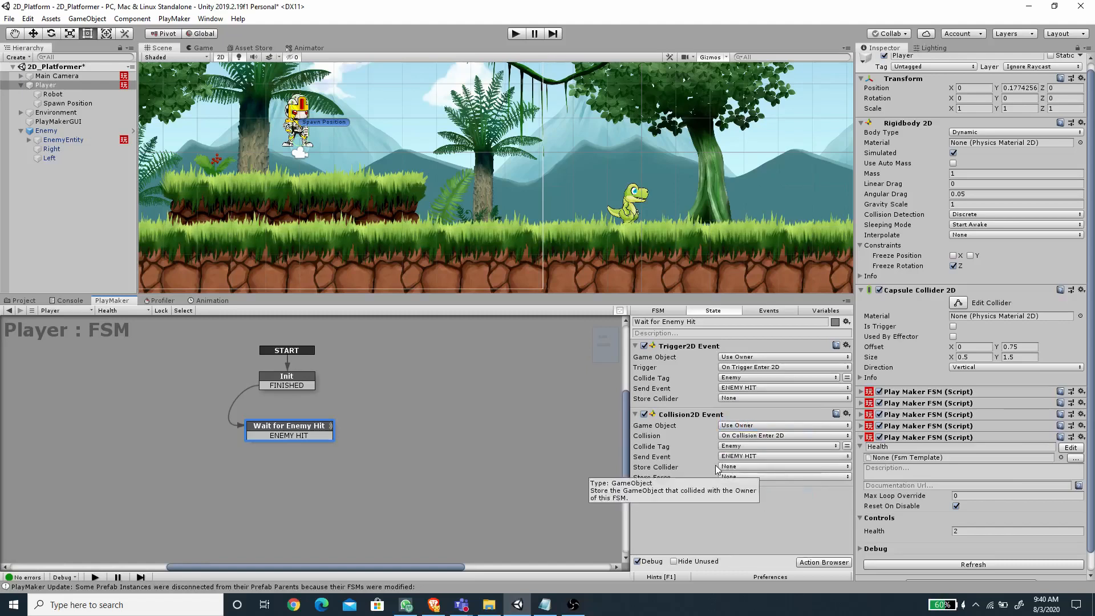
Step: Store the collider of both the Trigger2D Event and Collision2D Event actions in a new variable named LastEnemy
click(732, 398)
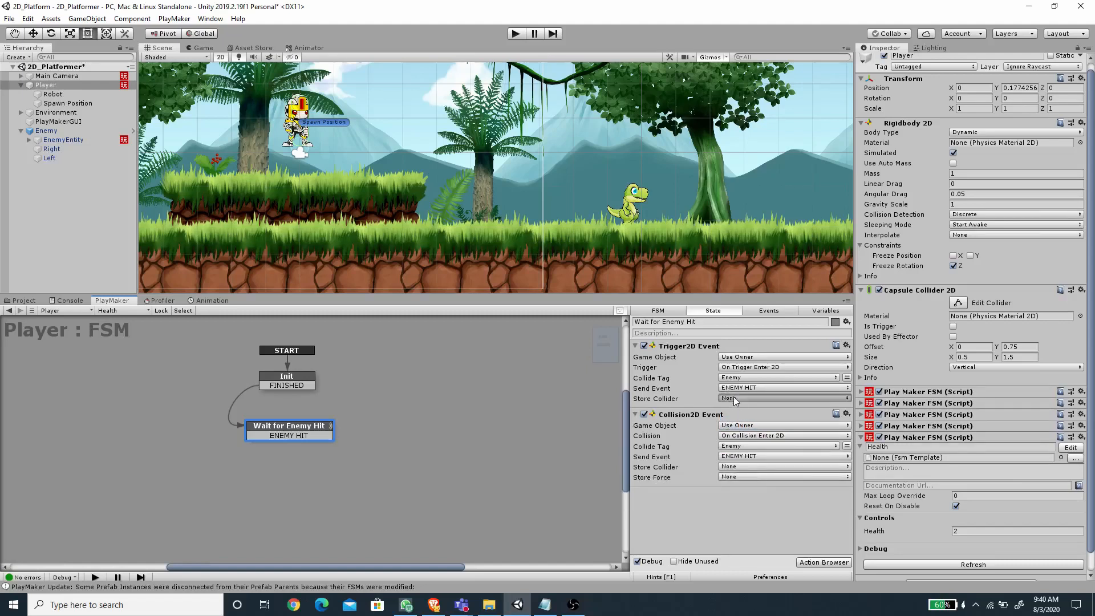
click(761, 427)
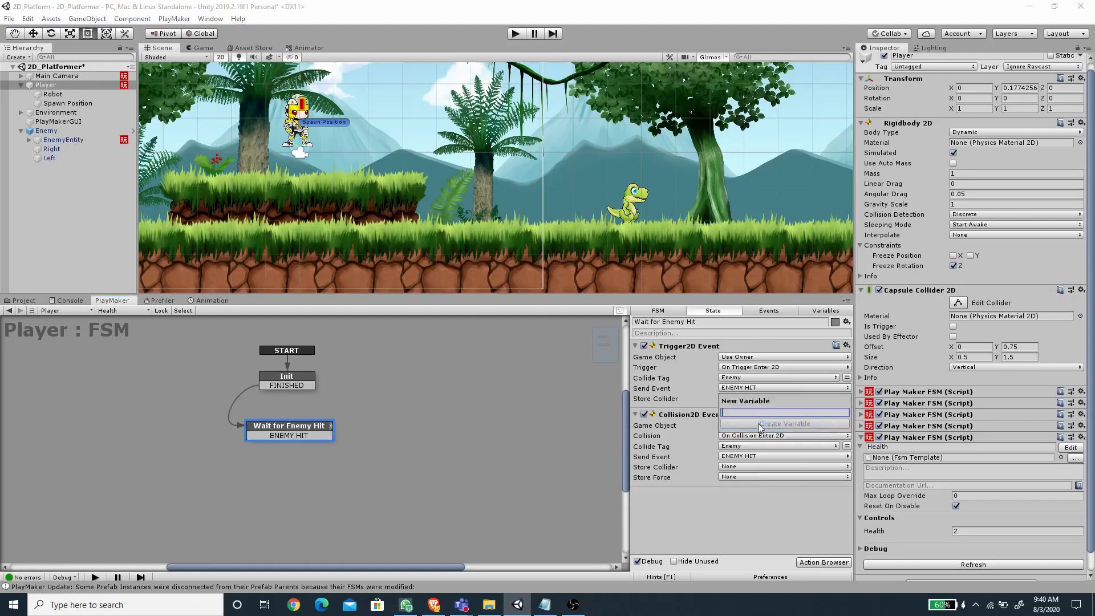
text(LastEnemy)
key(Return)
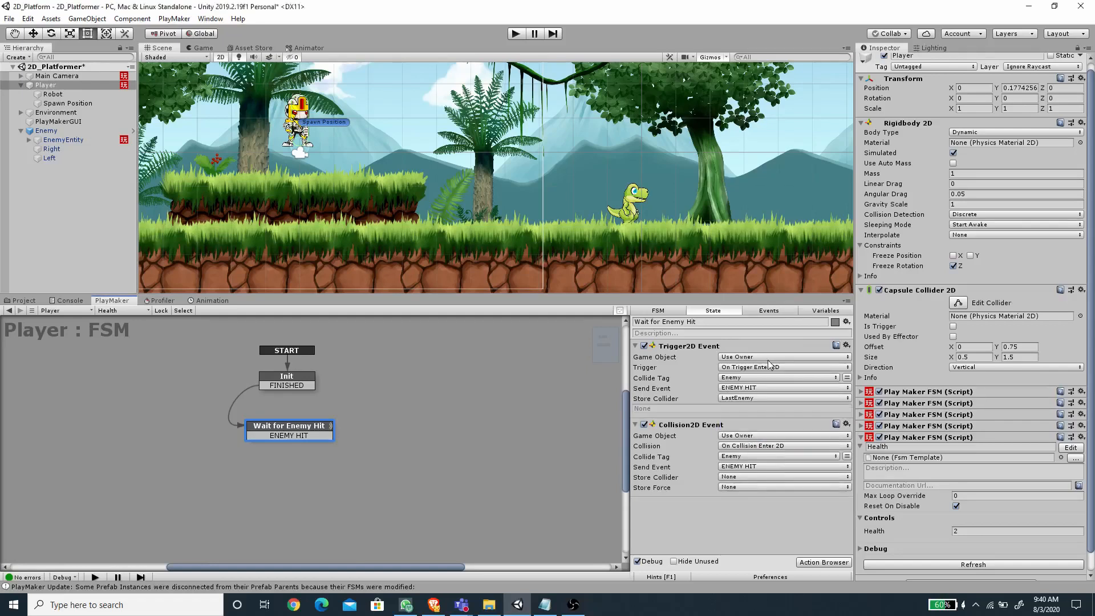
click(741, 476)
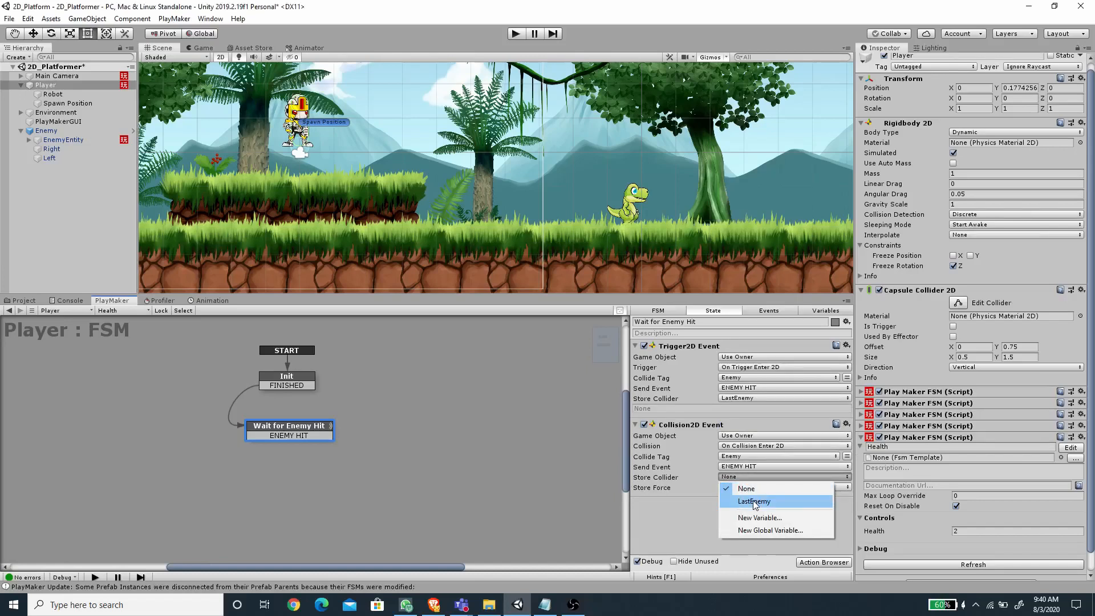
click(754, 502)
Step: Add a state named Substract Health below Wait for Enemy Hit and link the ENEMY HIT transition to it
right_click(268, 484)
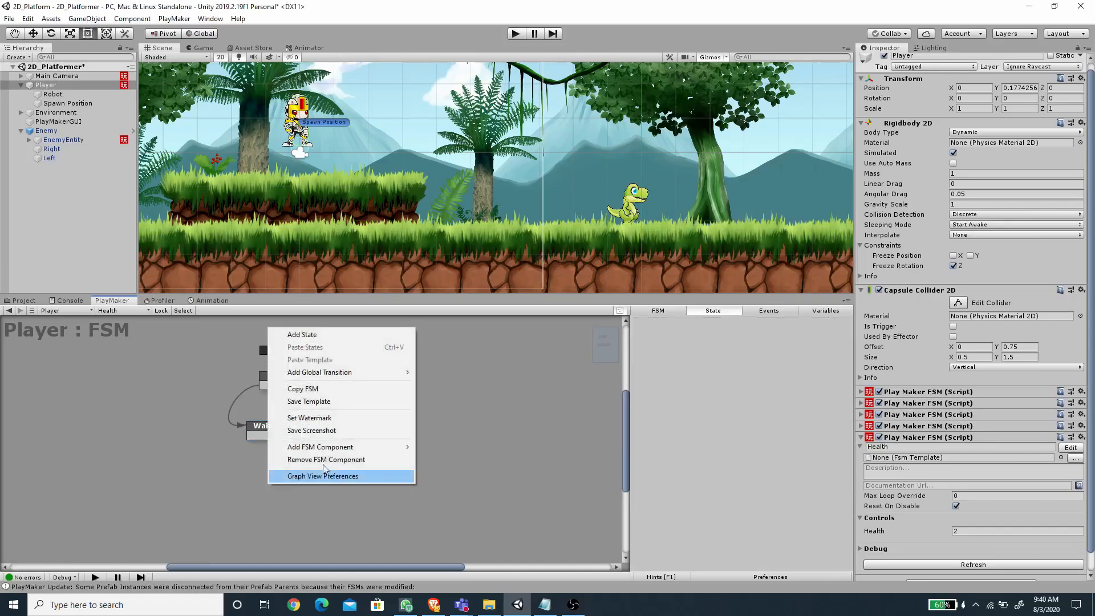
click(332, 336)
drag(293, 492, 291, 477)
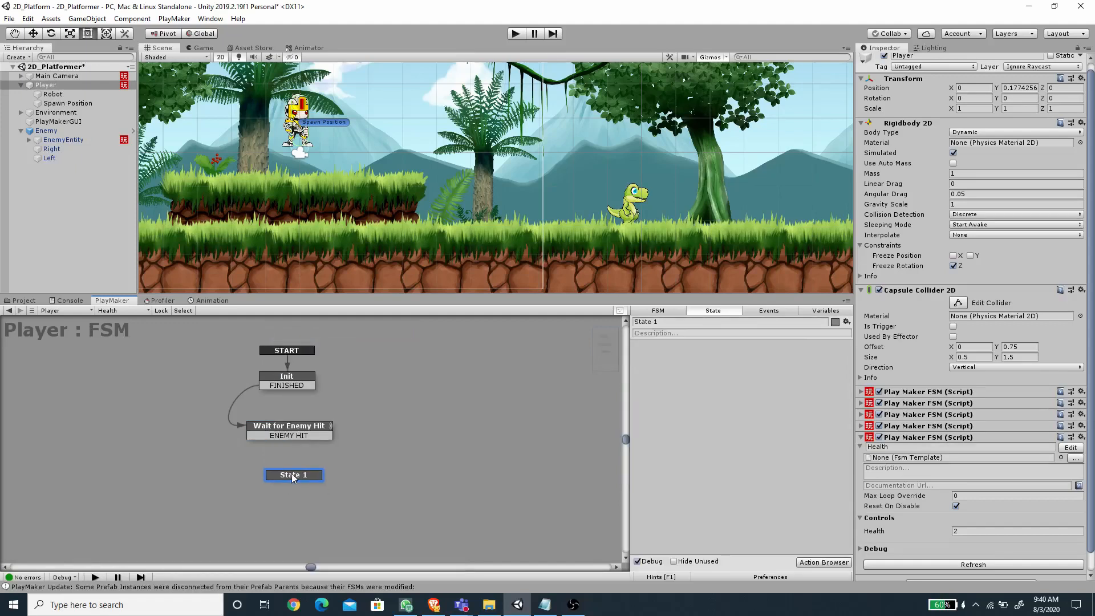
drag(328, 436, 313, 477)
click(319, 472)
click(669, 322)
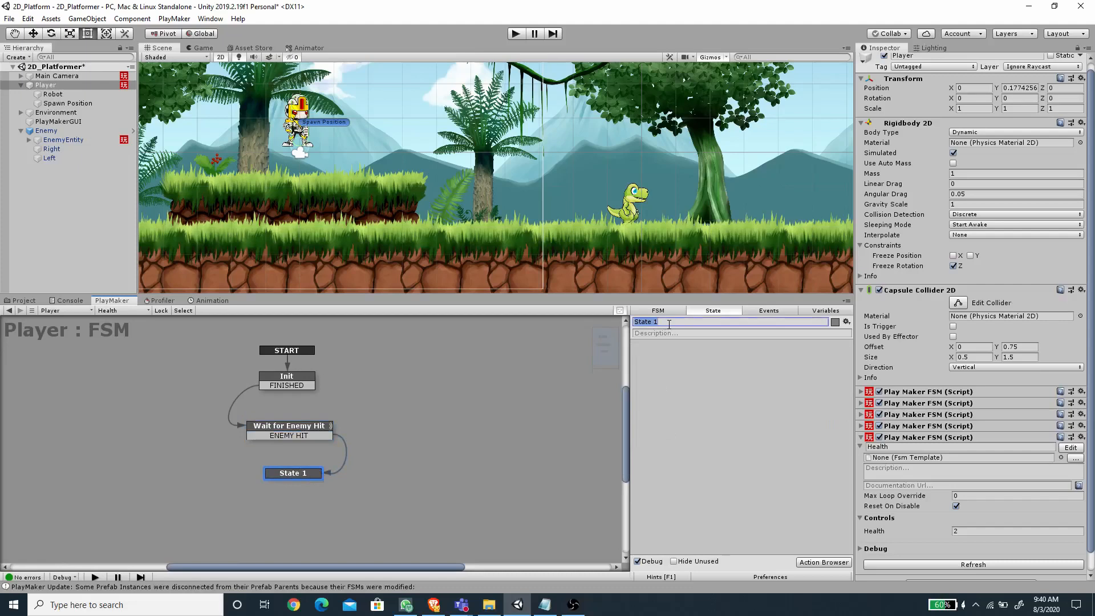
text(Substract Health)
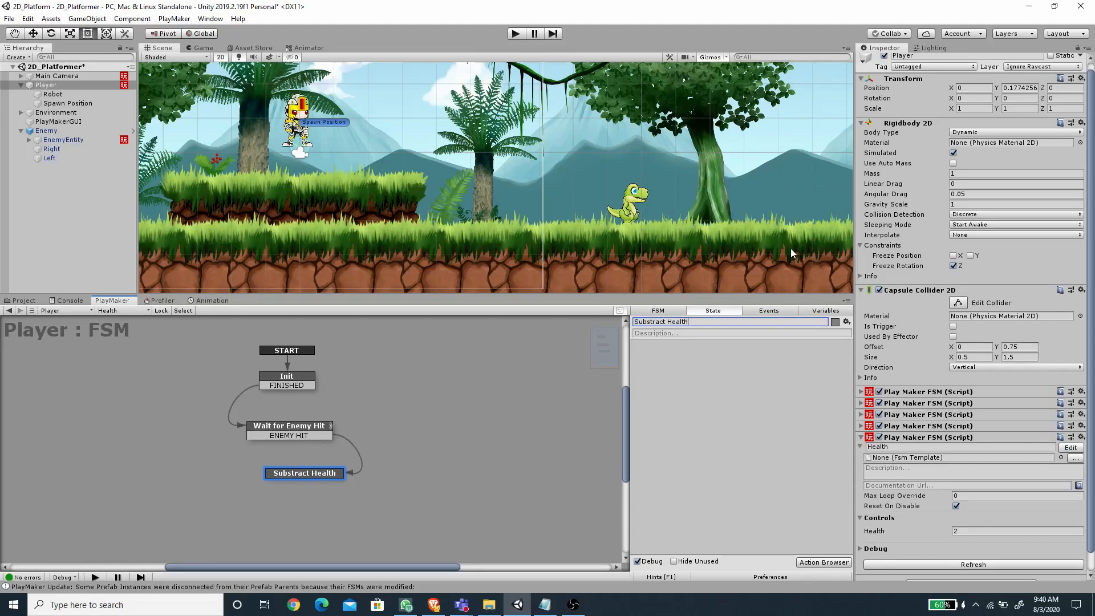
Step: Move the Substract Health state slightly lower and add a FINISHED transition to it
drag(295, 473, 286, 484)
right_click(286, 484)
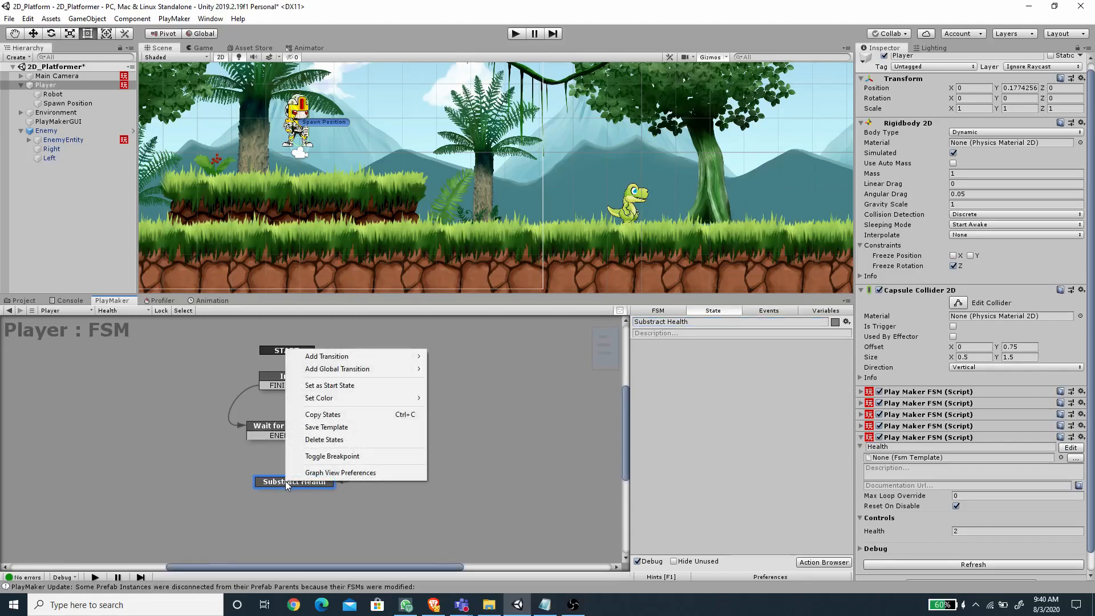
mouse_move(381, 357)
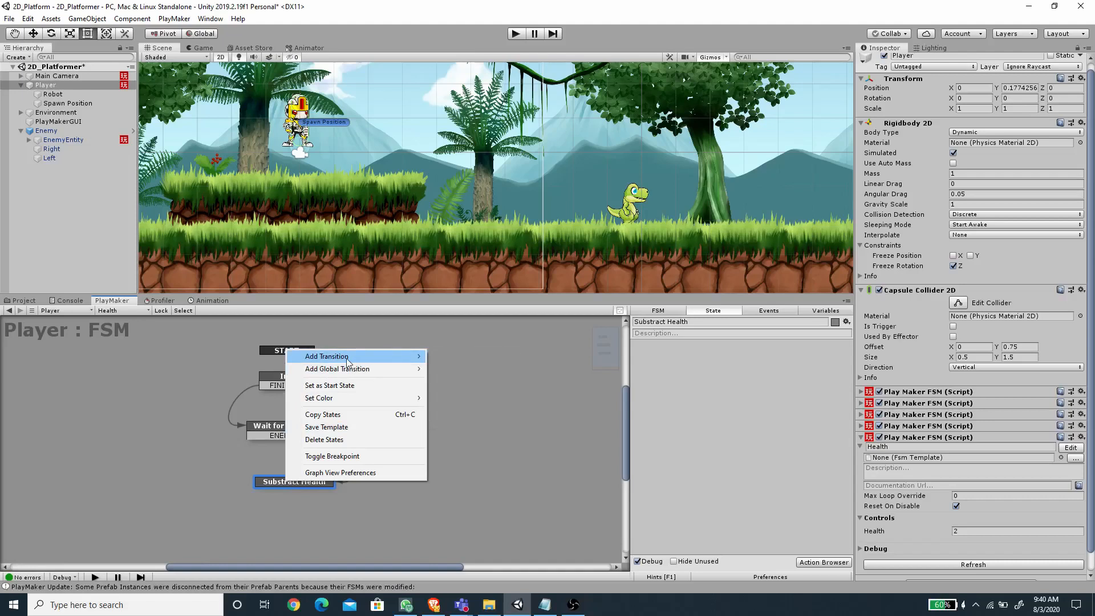
click(440, 356)
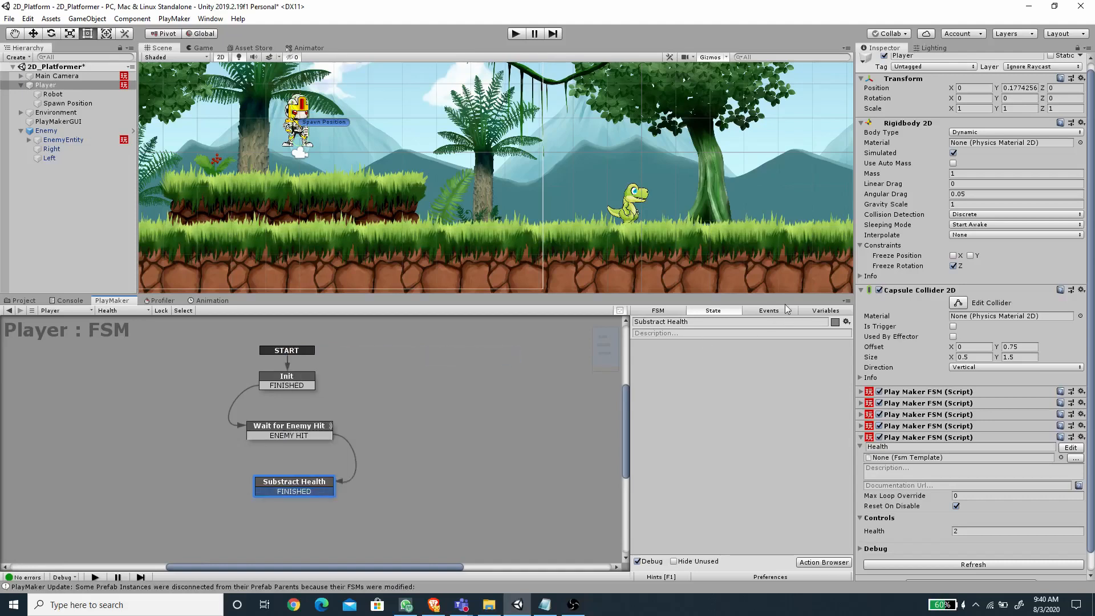
Step: Create a DEAD event and add it as a second transition on the Substract Health state
click(765, 311)
click(709, 551)
text(DE)
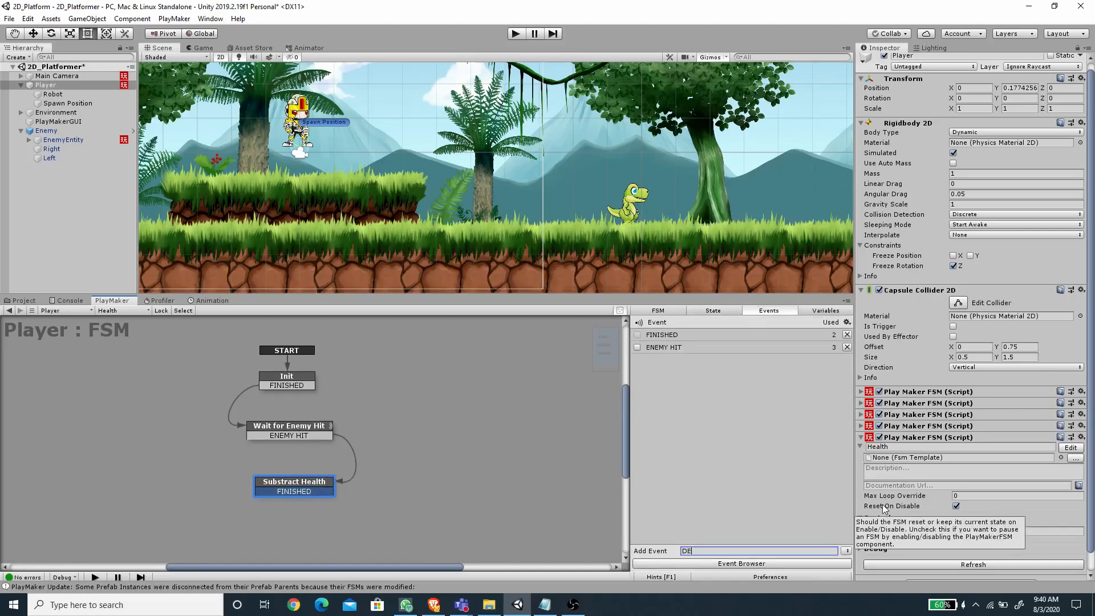
key(Return)
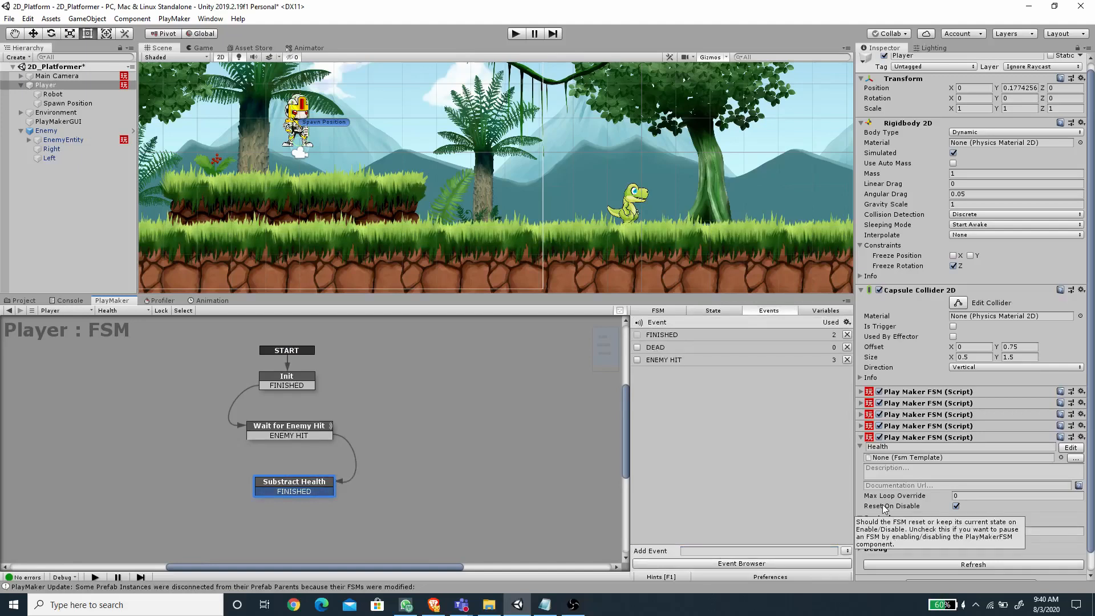
right_click(308, 484)
mouse_move(376, 355)
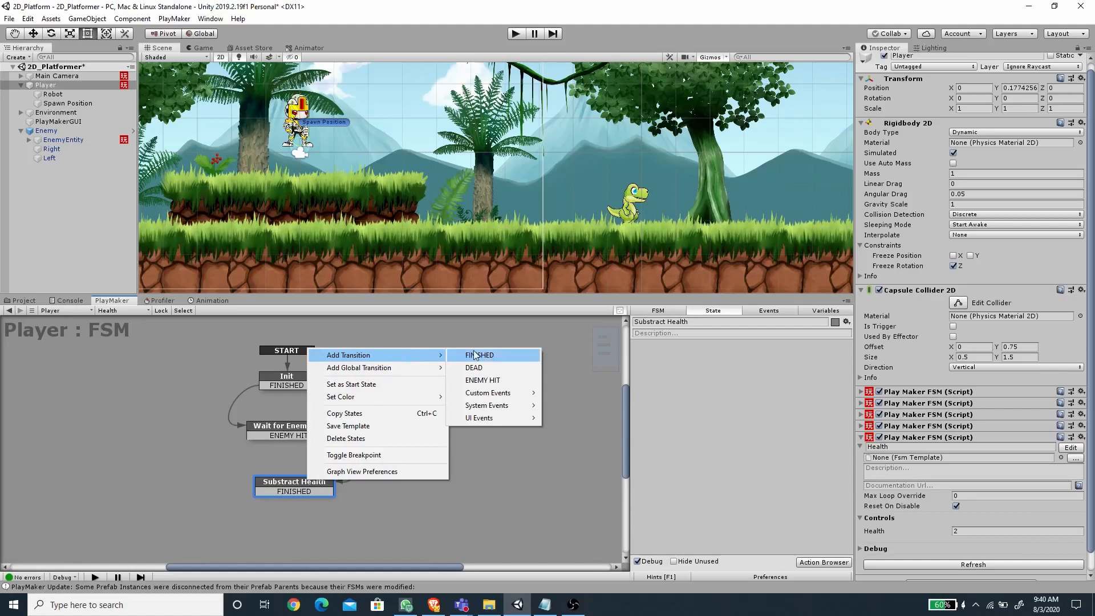
click(475, 368)
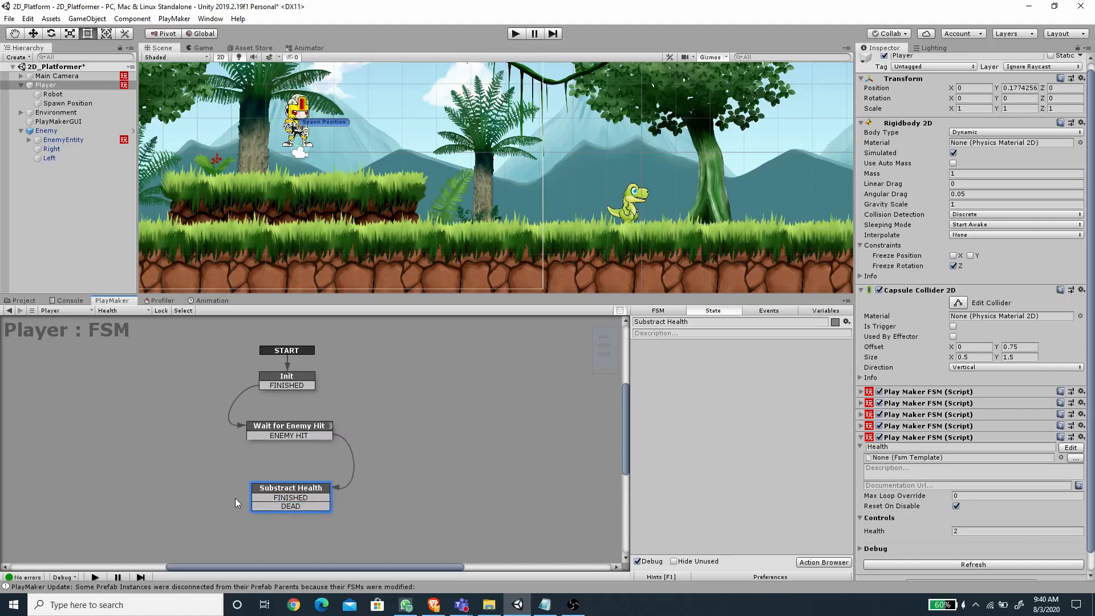
Step: Link Substract Health's FINISHED transition back to Wait for Enemy Hit and select the Substract Health state
drag(256, 499, 227, 488)
drag(230, 444, 267, 427)
click(298, 488)
Step: Add a Get Fsm Int action to the Substract Health state and close the action browser
click(823, 563)
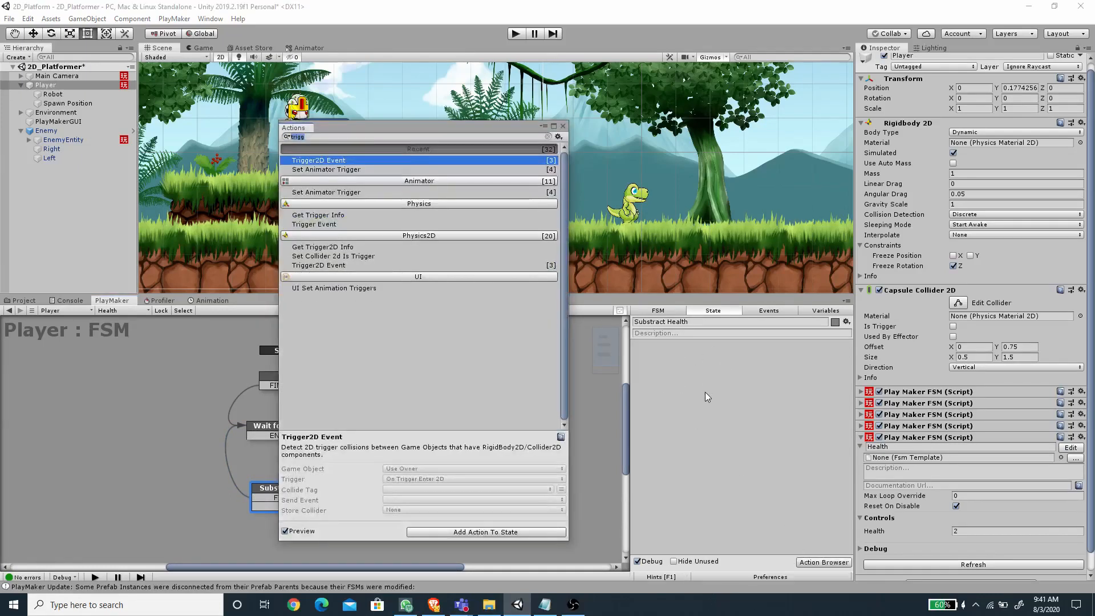
text(get)
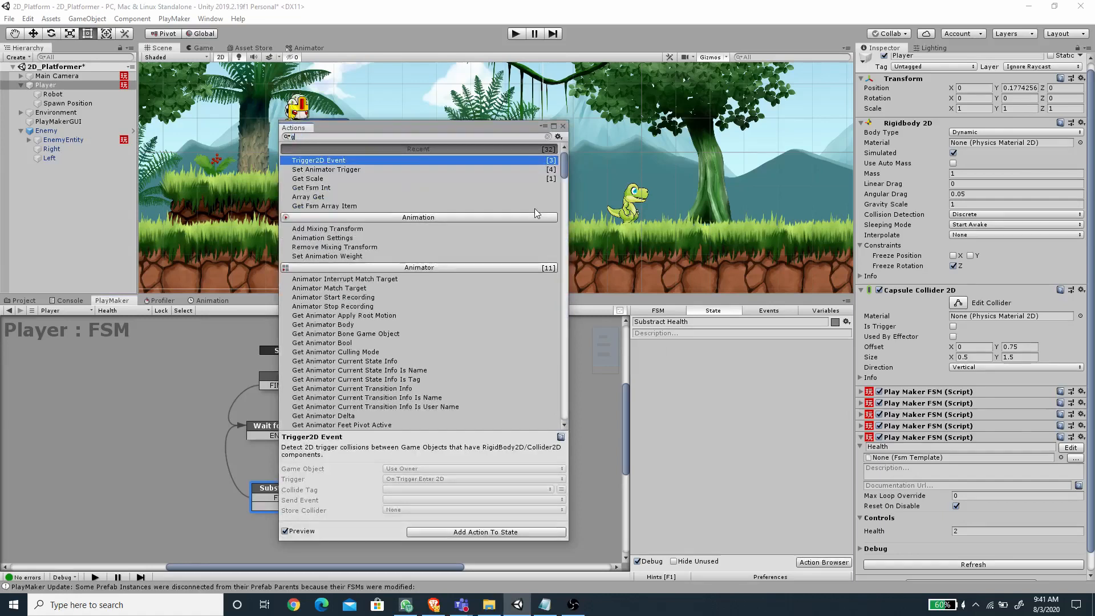
text( f)
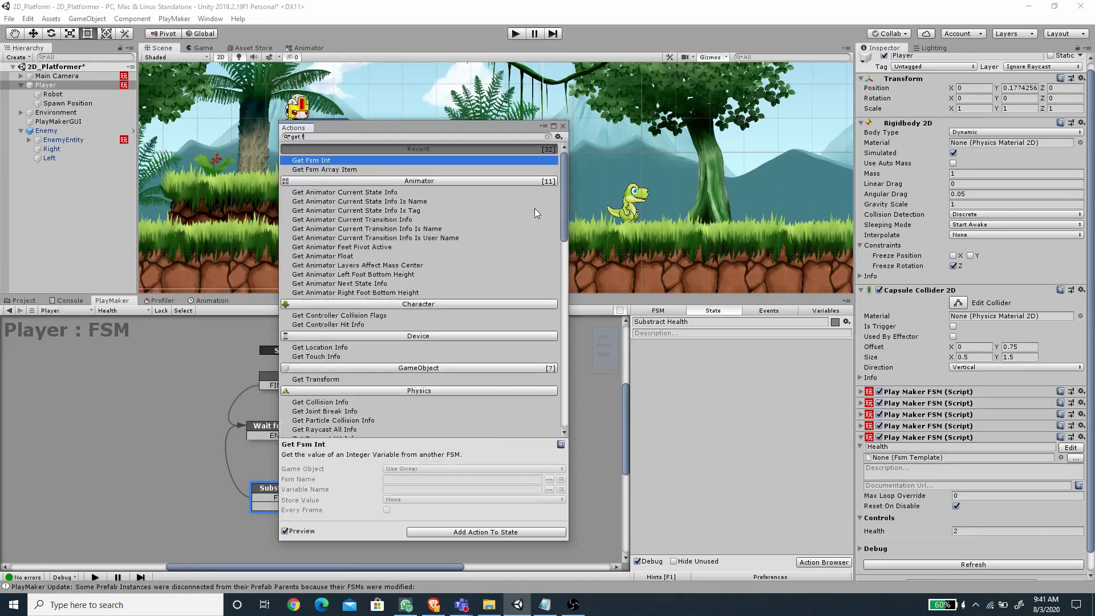
double_click(319, 160)
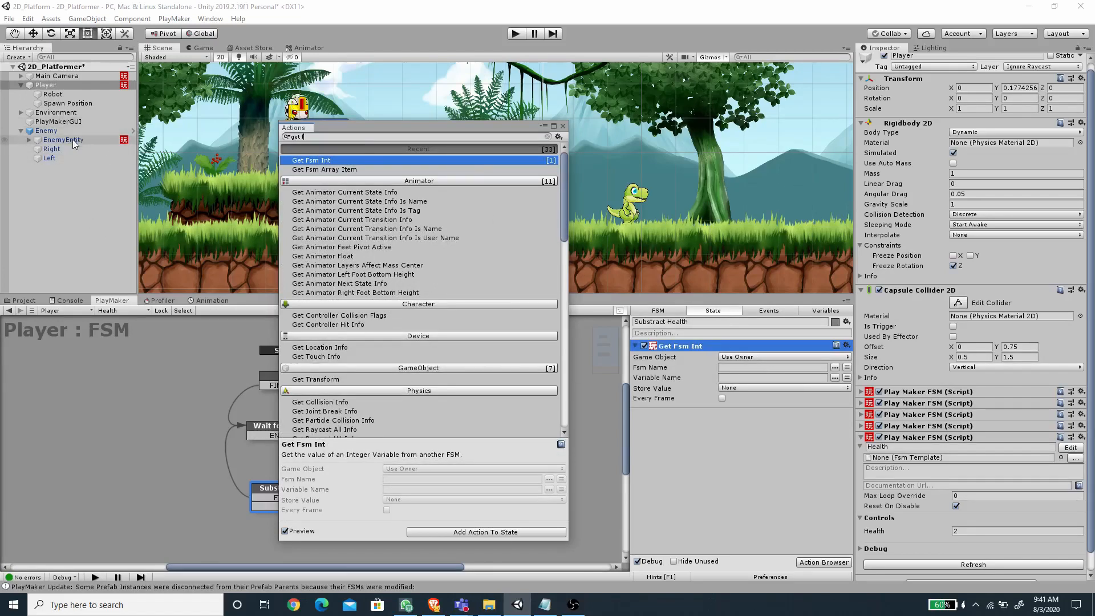
click(563, 126)
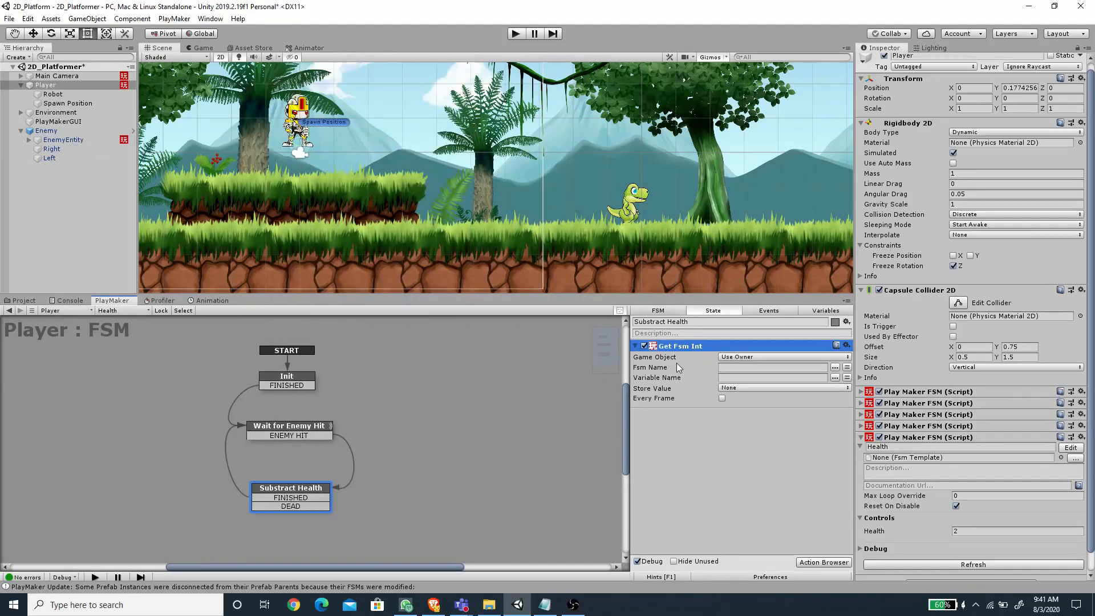
Step: Set Get Fsm Int's Game Object to Specify Game Object, using the LastEnemy variable
click(735, 357)
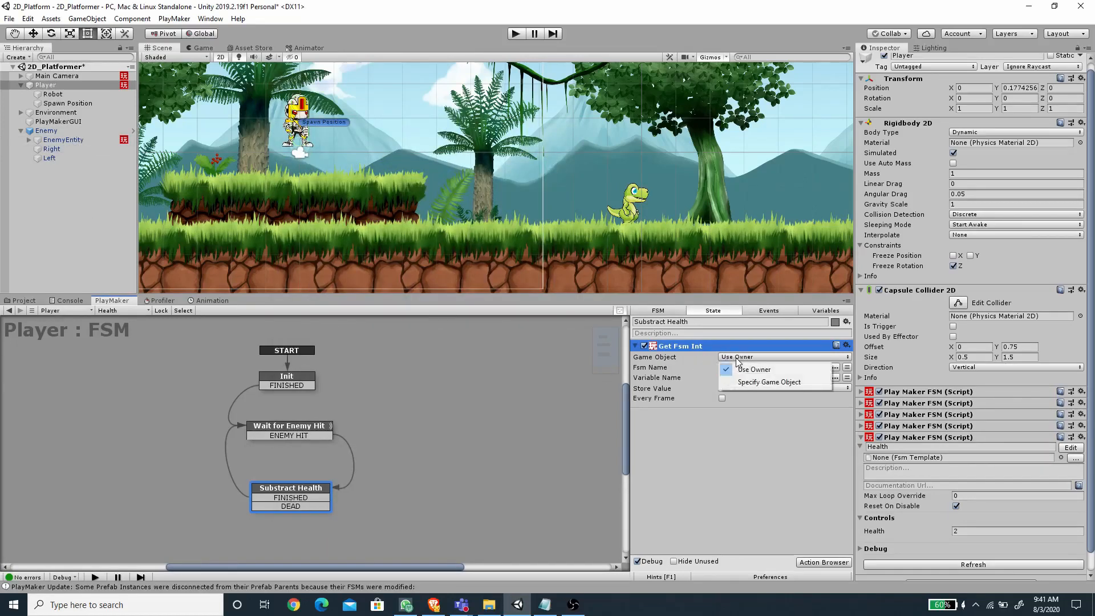
click(755, 382)
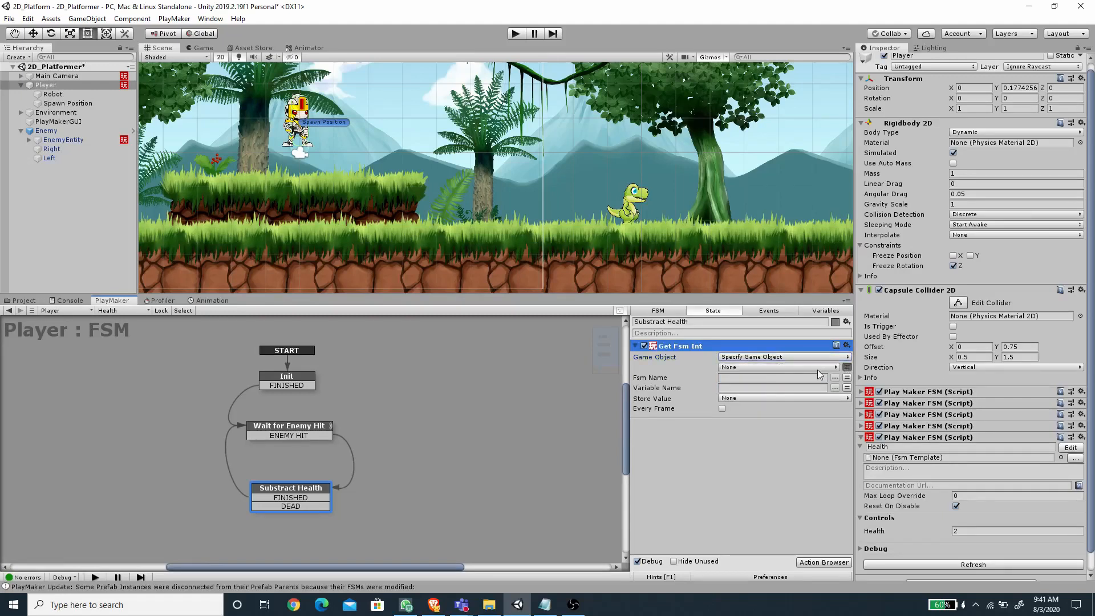
click(803, 368)
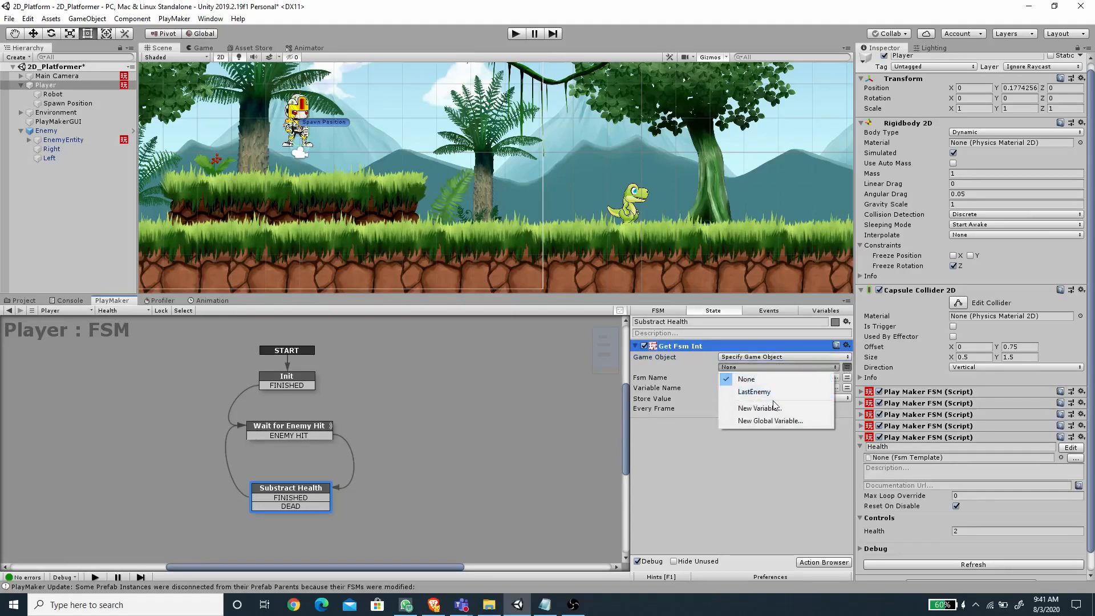
click(750, 391)
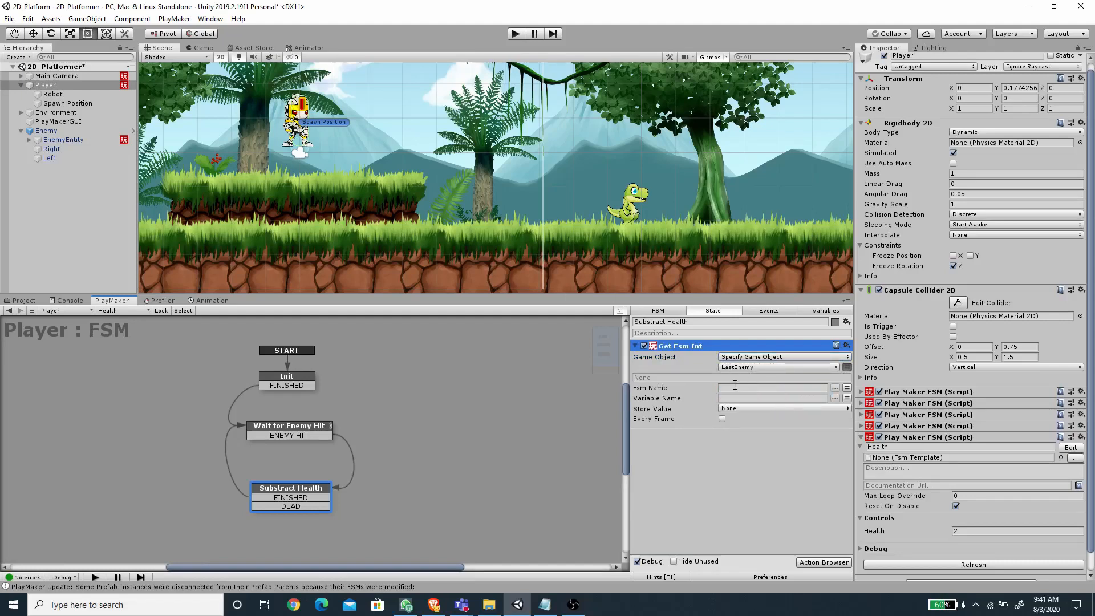
Step: Check EnemyEntity's Stats FSM for its name and its damage variable's name, and return to the Player's Health FSM
click(63, 140)
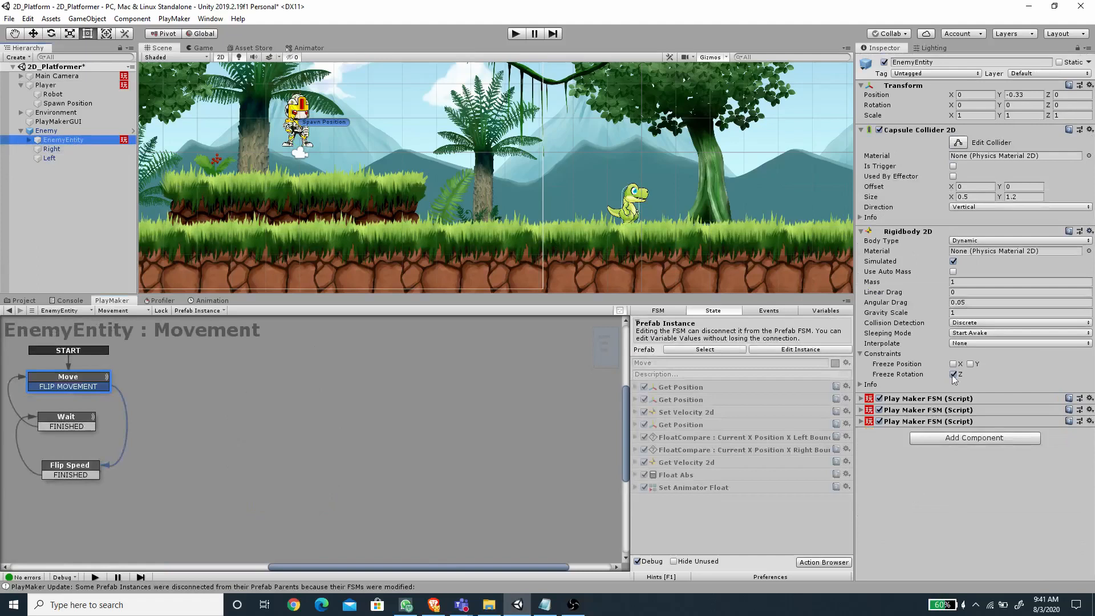
click(860, 421)
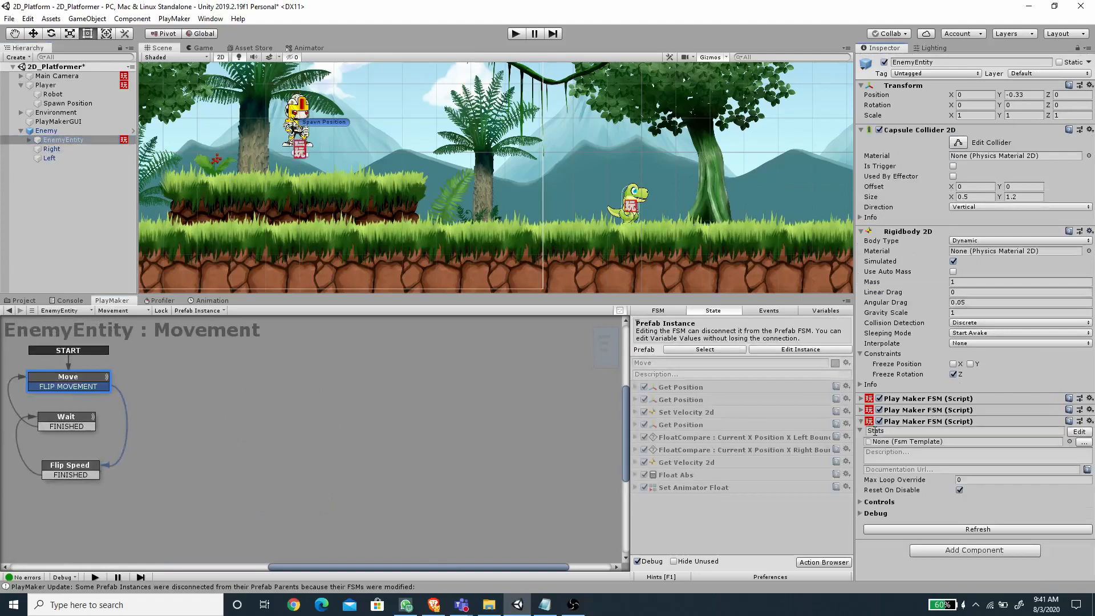
click(861, 421)
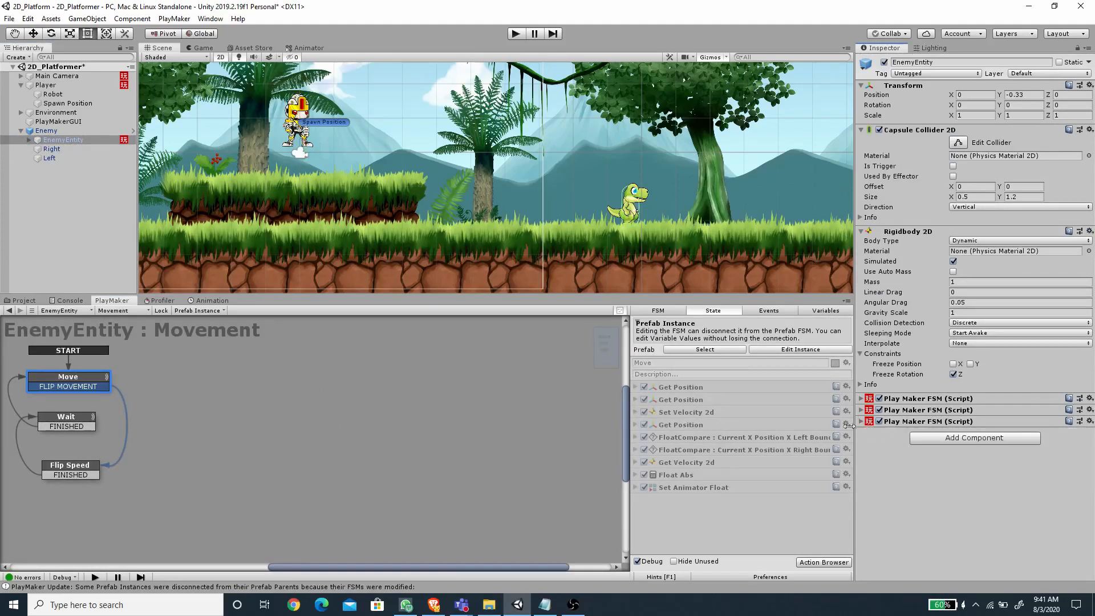
click(115, 311)
click(156, 344)
click(830, 310)
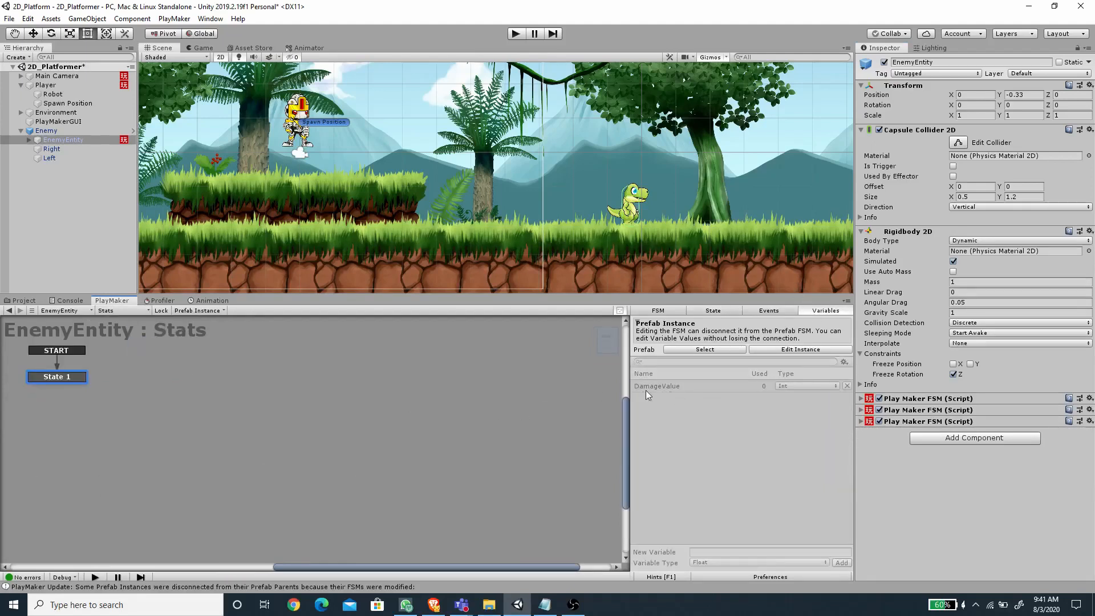
click(51, 85)
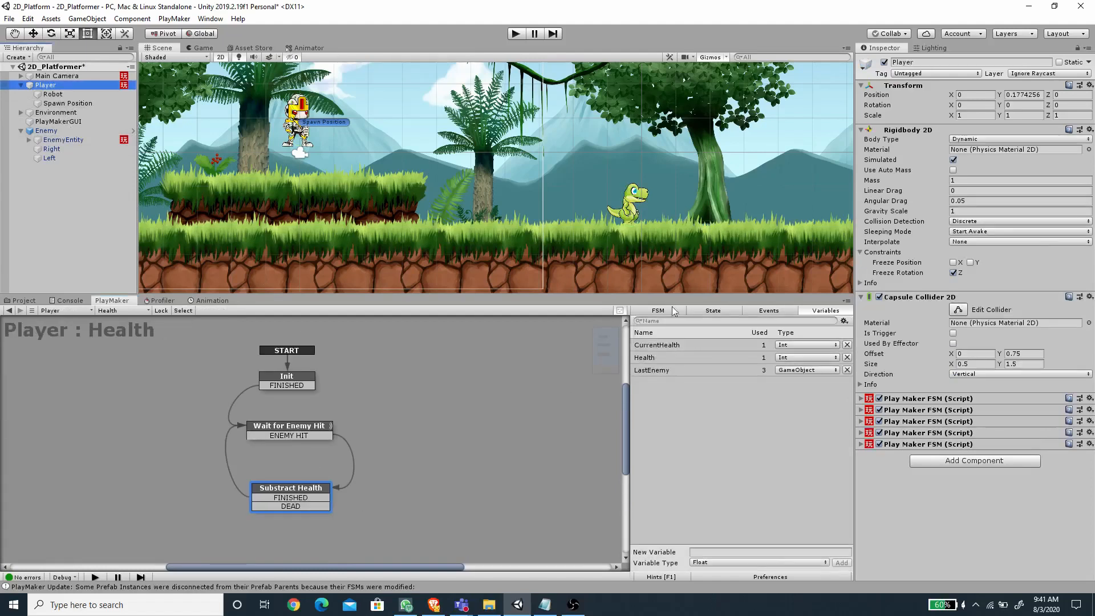
Step: Set Get Fsm Int's Fsm Name to Stats and its Variable Name to DamageValue in the Substract Health state
click(713, 310)
click(743, 389)
text(St)
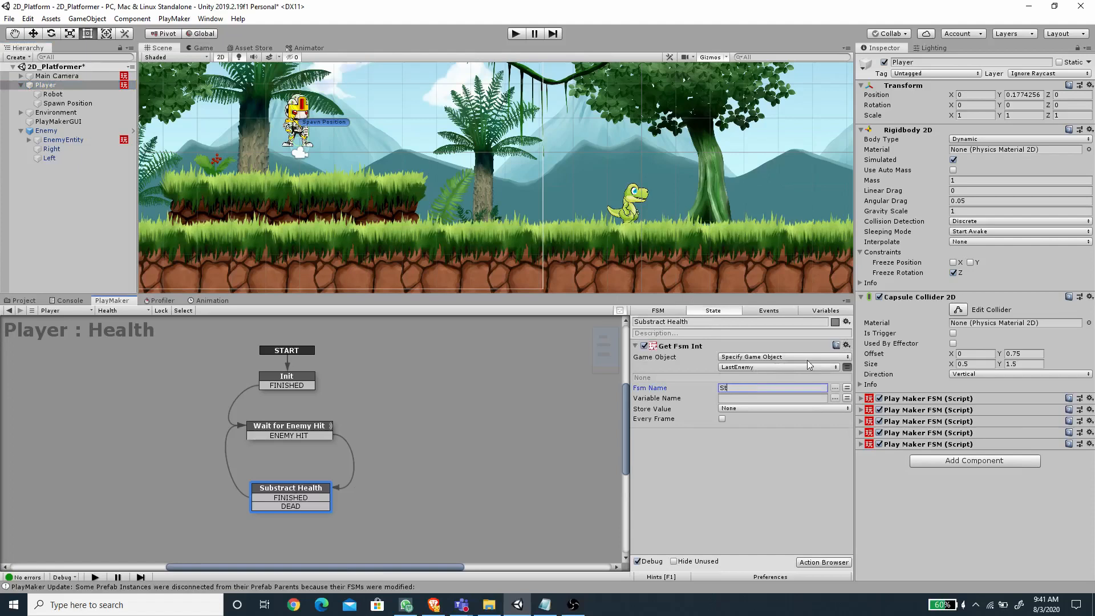
text(ats)
click(751, 399)
text(DamageValue)
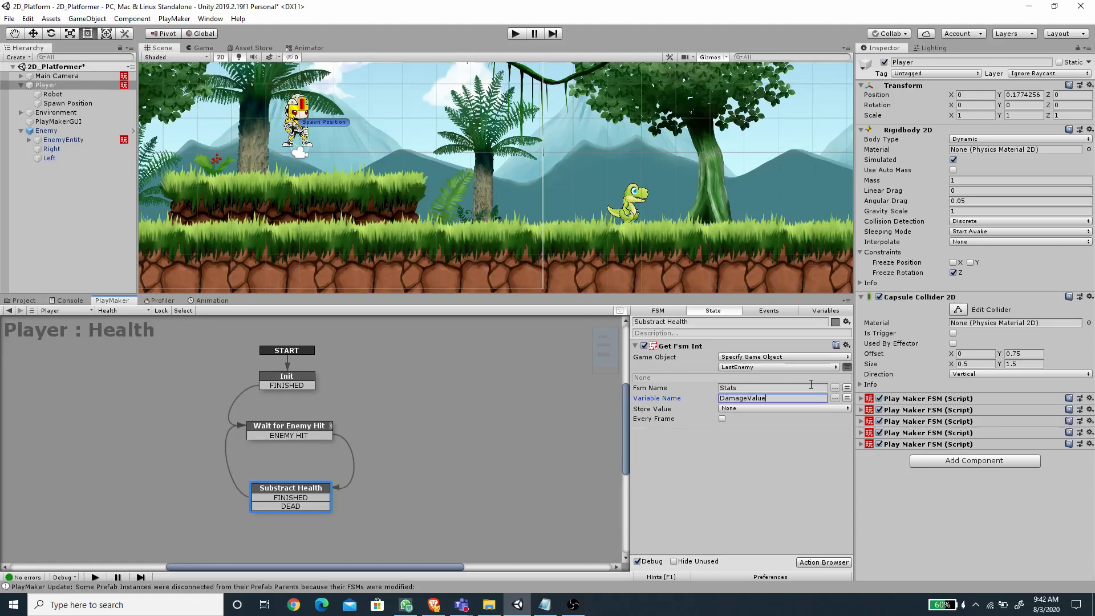
Step: Store Get Fsm Int's value in a new variable named DamageValue and collapse the action
click(741, 408)
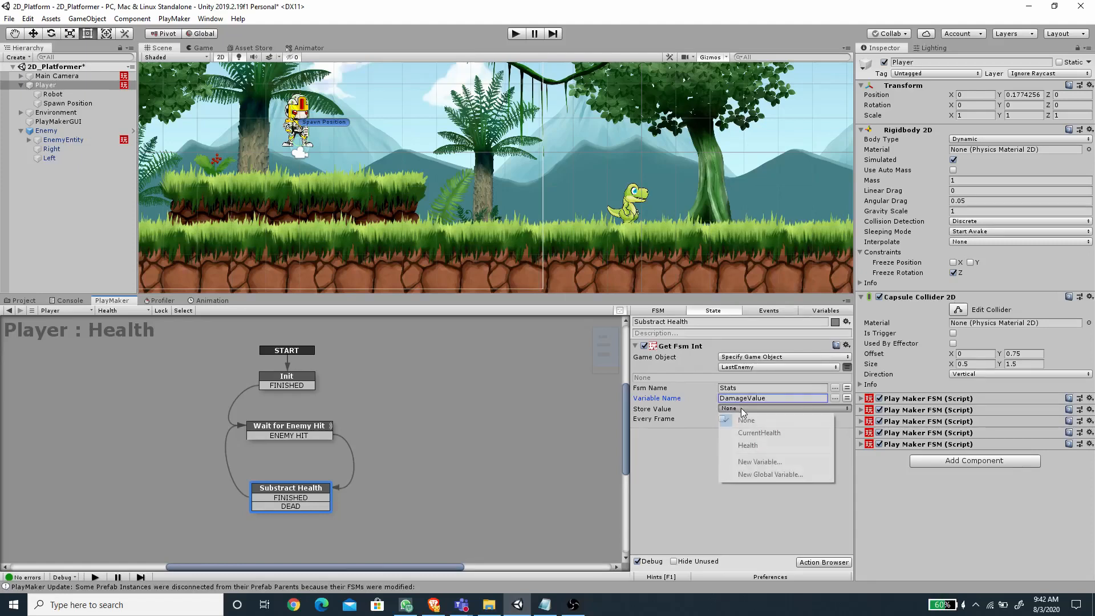
click(765, 463)
text(Damage)
key(BackSpace)
key(BackSpace)
text(ageValue)
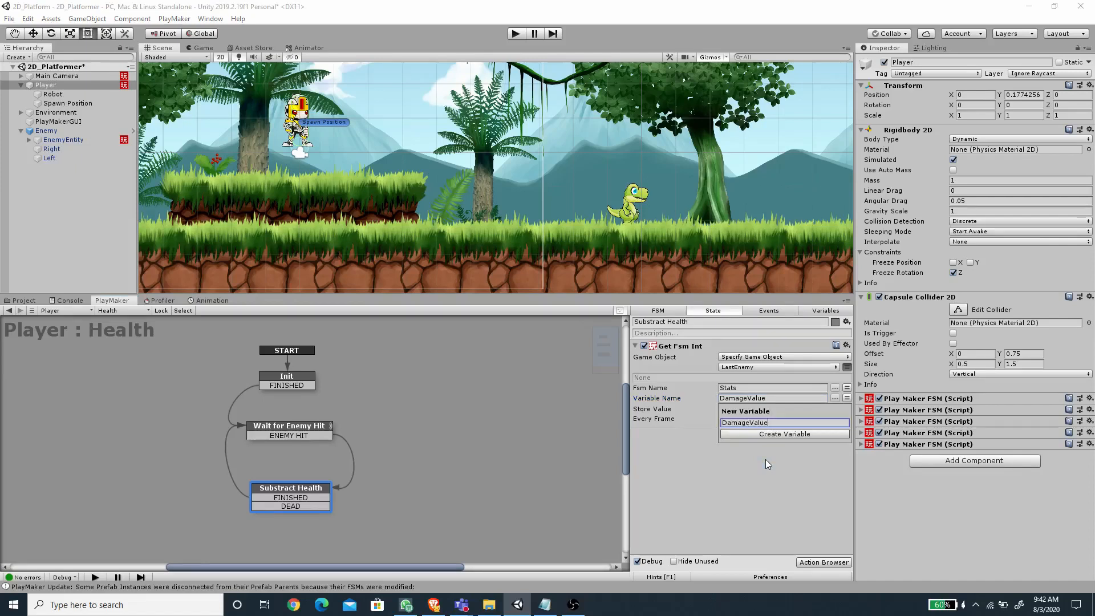
key(Return)
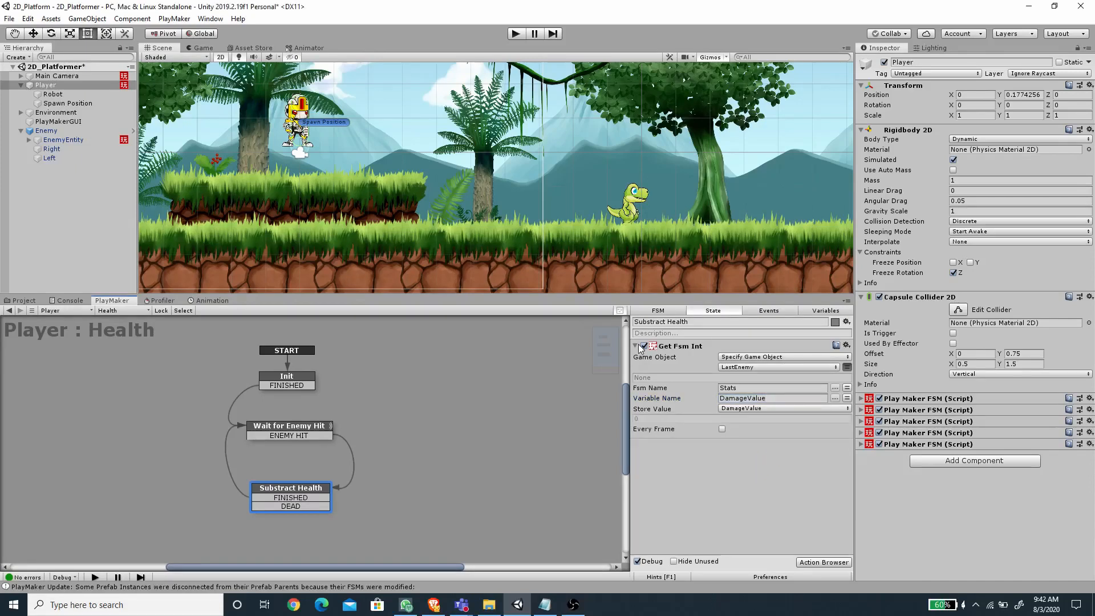
click(635, 345)
Step: Add an Int Operator action to the Substract Health state and close the action browser
click(823, 562)
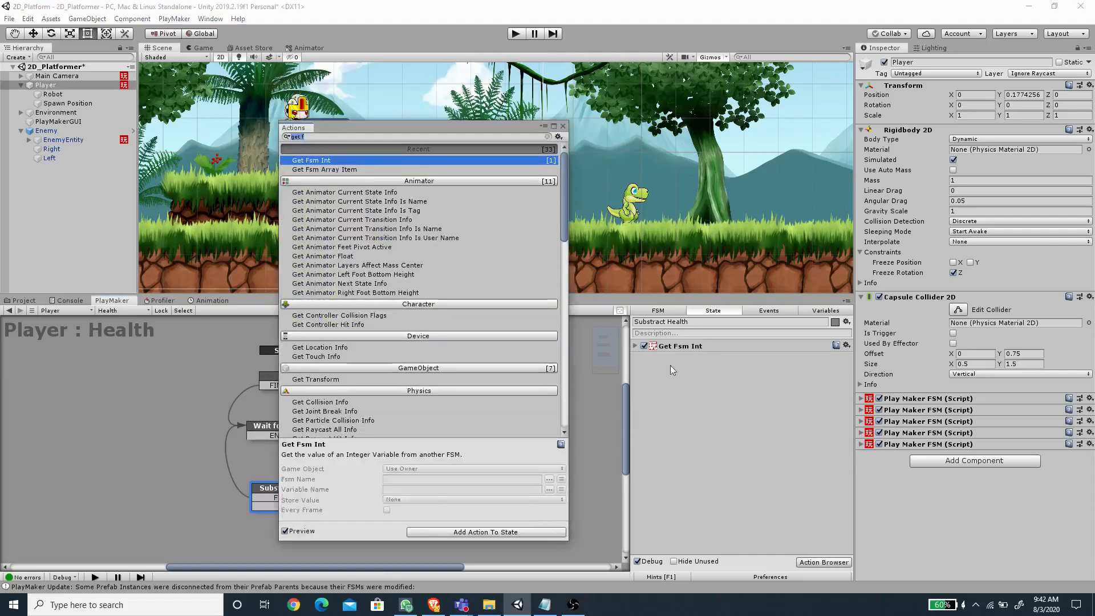
text(int ope)
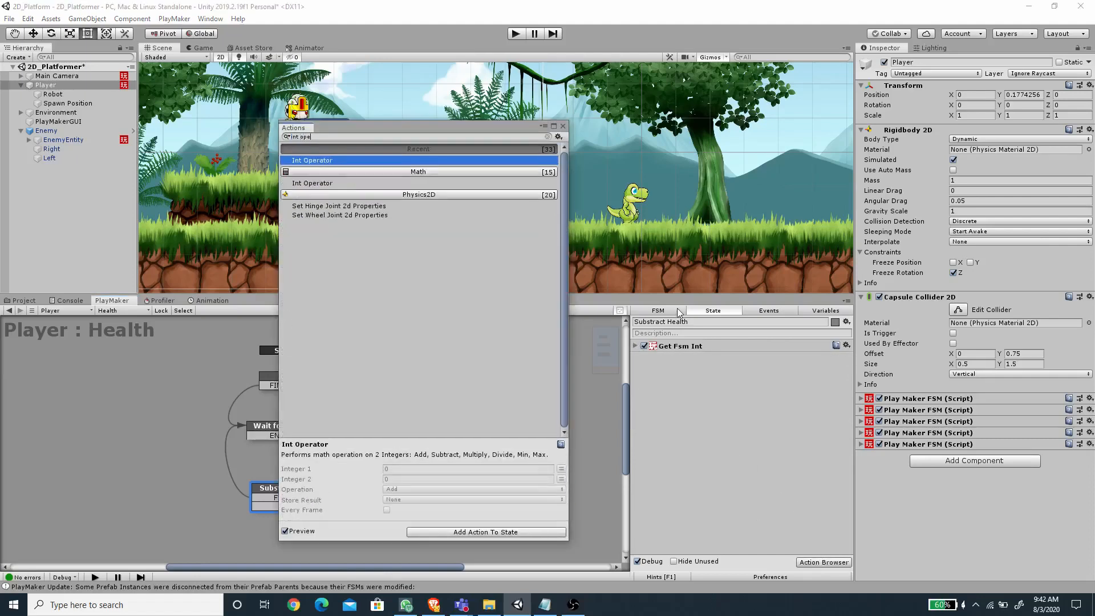
key(Return)
click(563, 125)
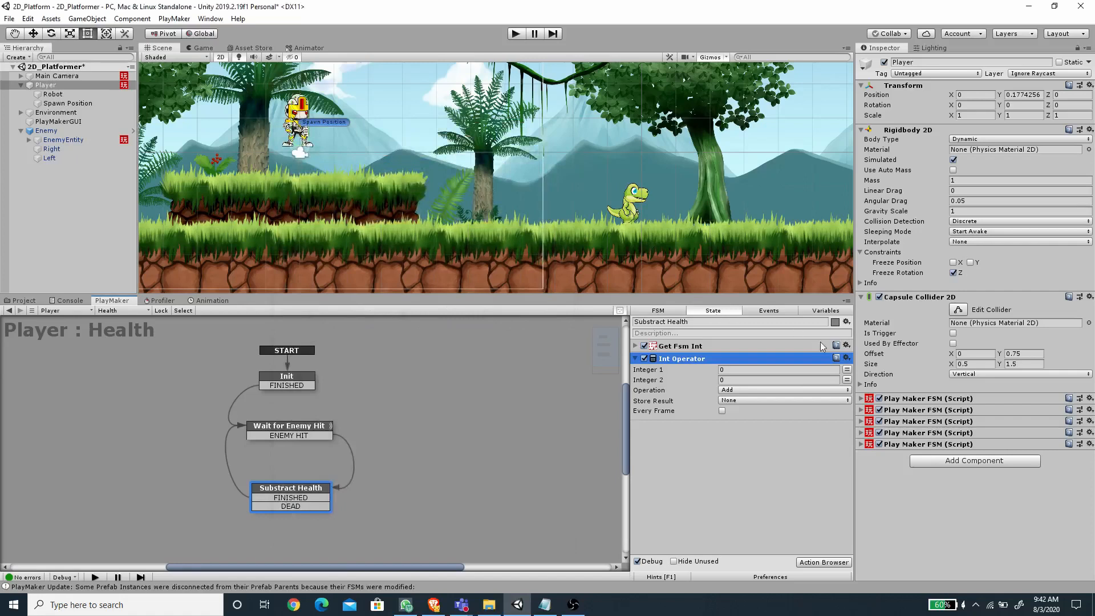
Step: Set Int Operator's Integer 1 to the CurrentHealth variable and Integer 2 to the DamageValue variable
click(848, 370)
click(821, 370)
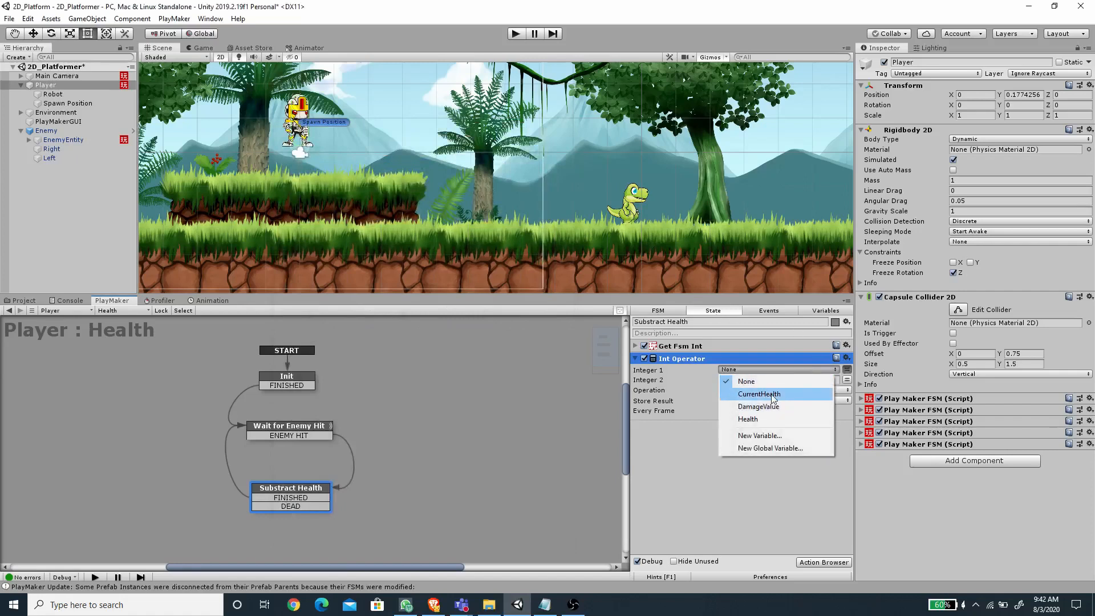
click(758, 393)
click(847, 389)
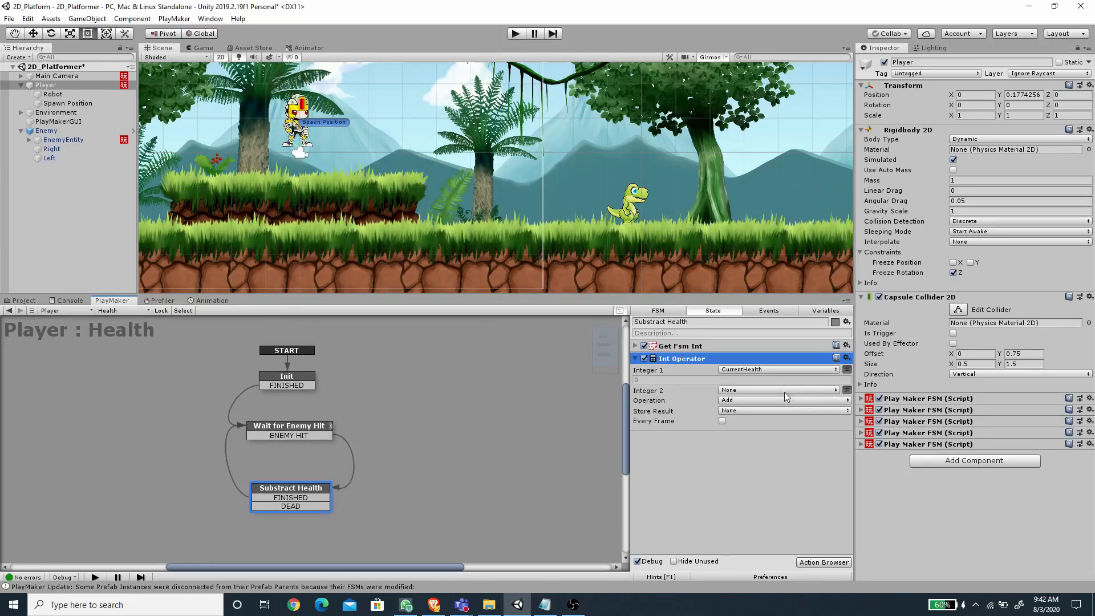
click(785, 392)
click(759, 427)
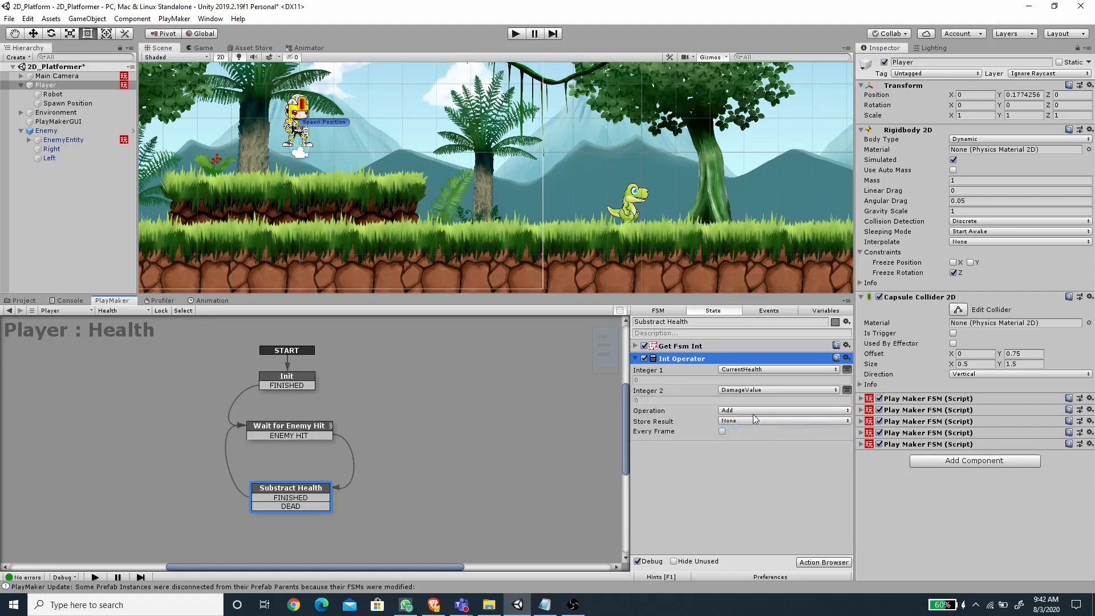
Step: Set Int Operator's operation to Subtract, store the result in CurrentHealth, and collapse the action
click(742, 412)
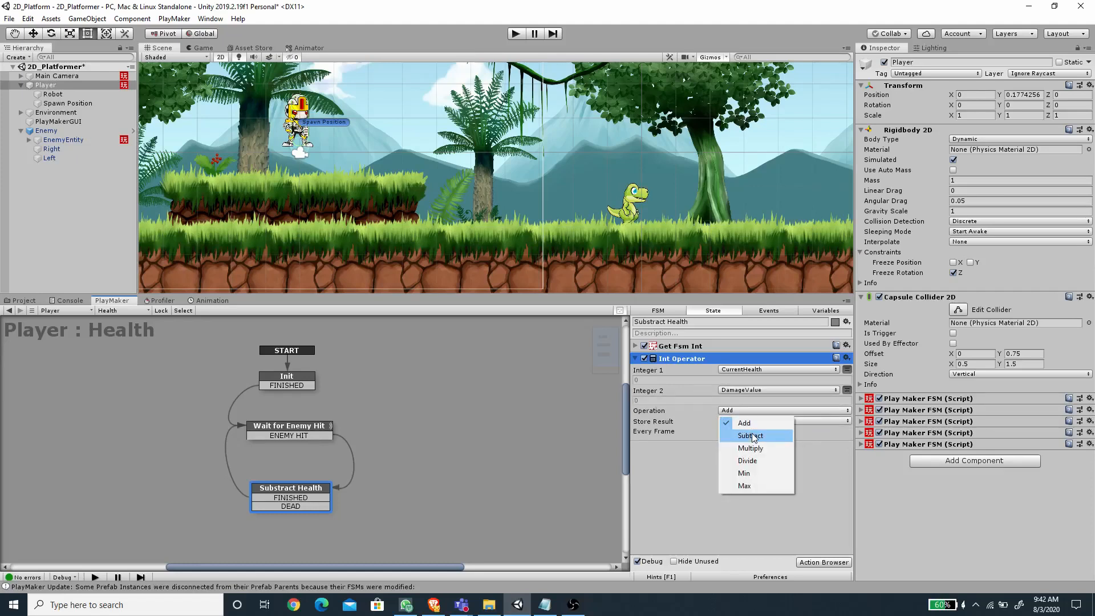
click(752, 436)
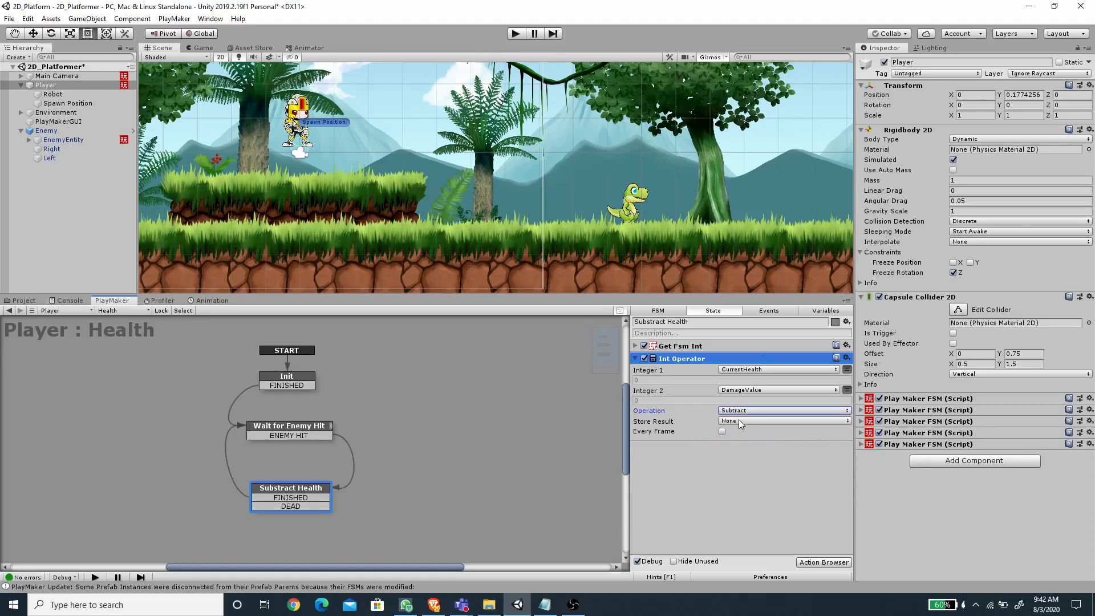
click(738, 421)
click(742, 439)
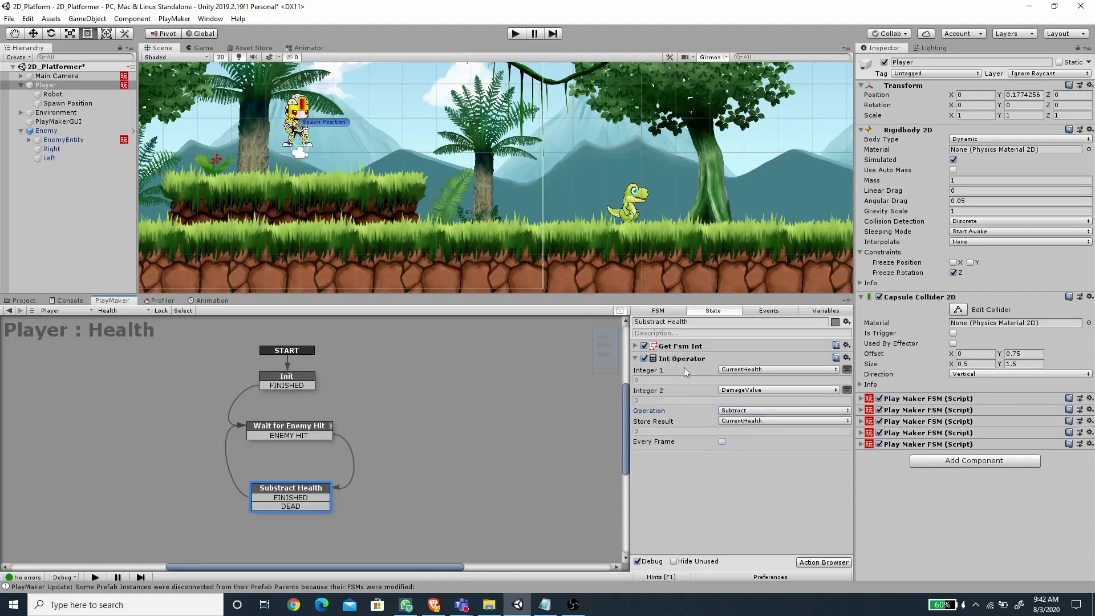
click(635, 359)
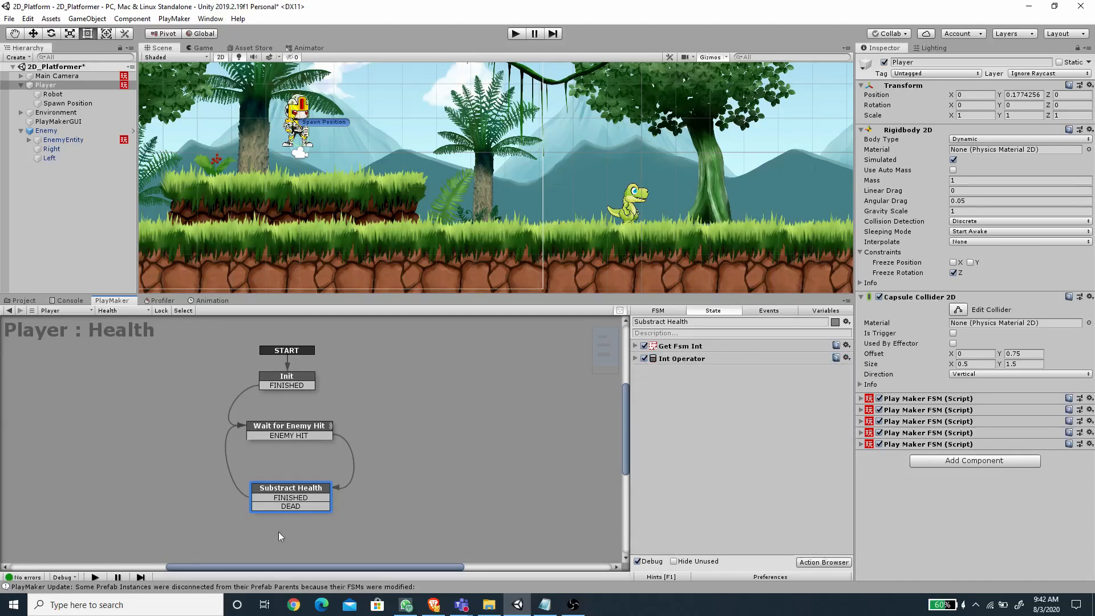
Step: Add an Int Compare action to the Substract Health state and close the action browser
click(824, 562)
text(int comp)
key(Return)
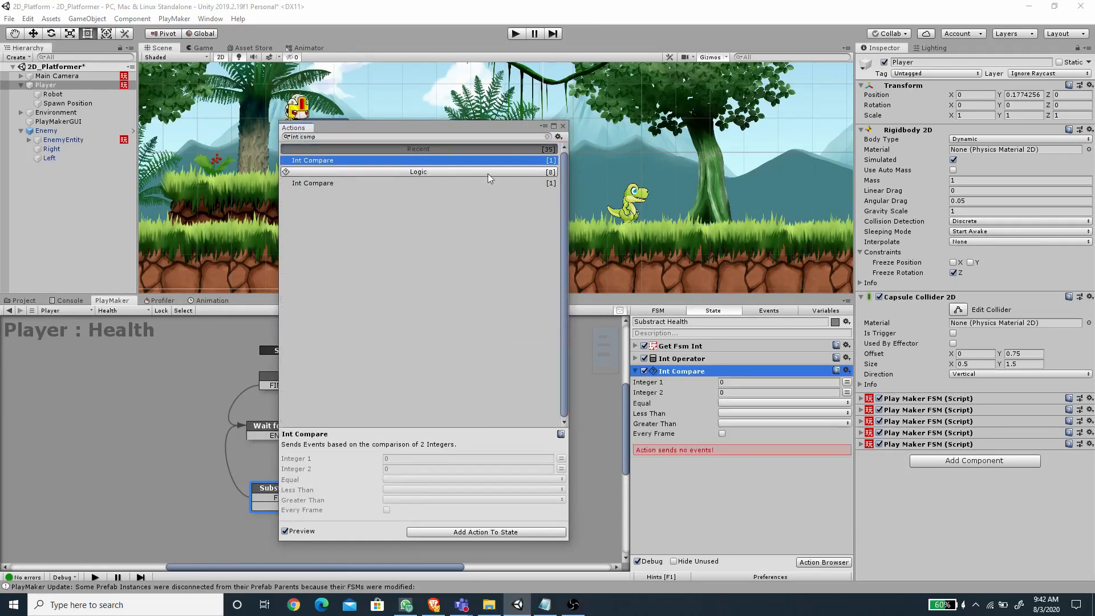
click(564, 126)
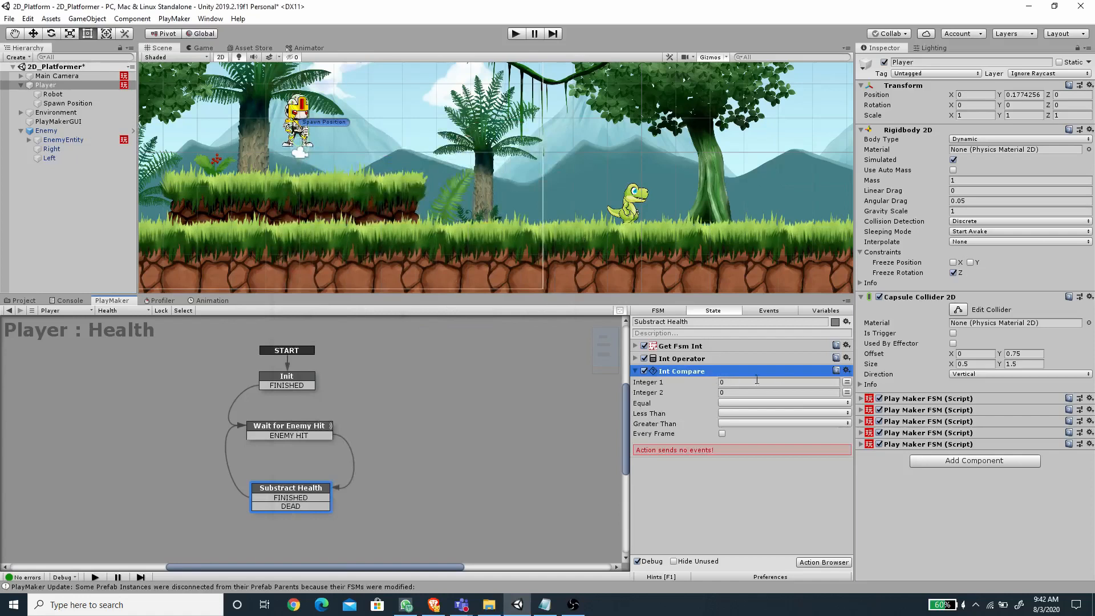
Step: Make Int Compare check CurrentHealth against 0, sending the DEAD event for both Equal and Less Than
click(847, 382)
click(770, 381)
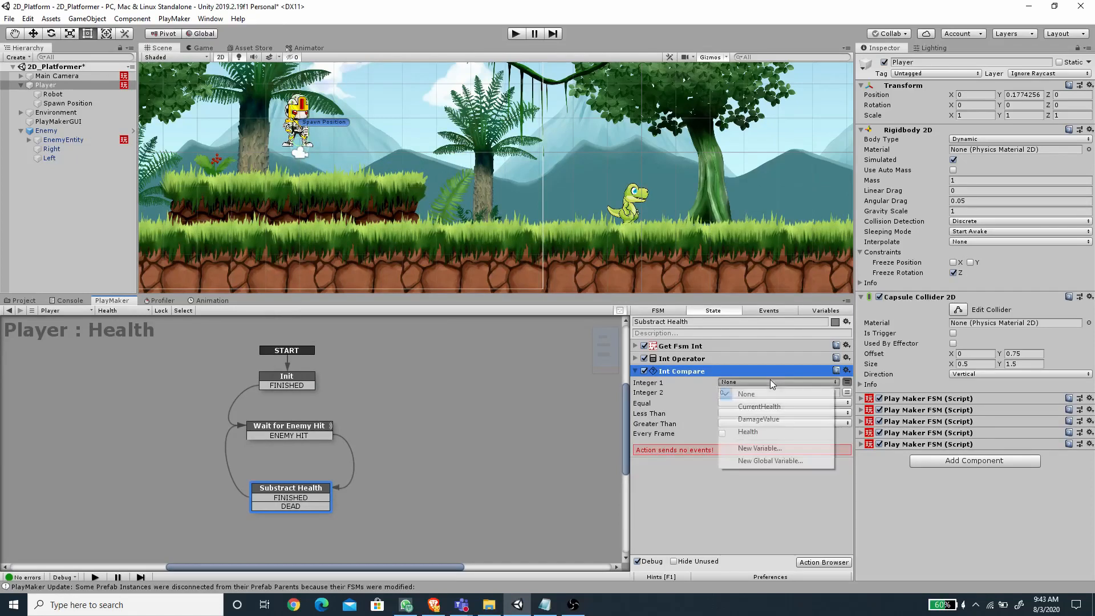
click(767, 407)
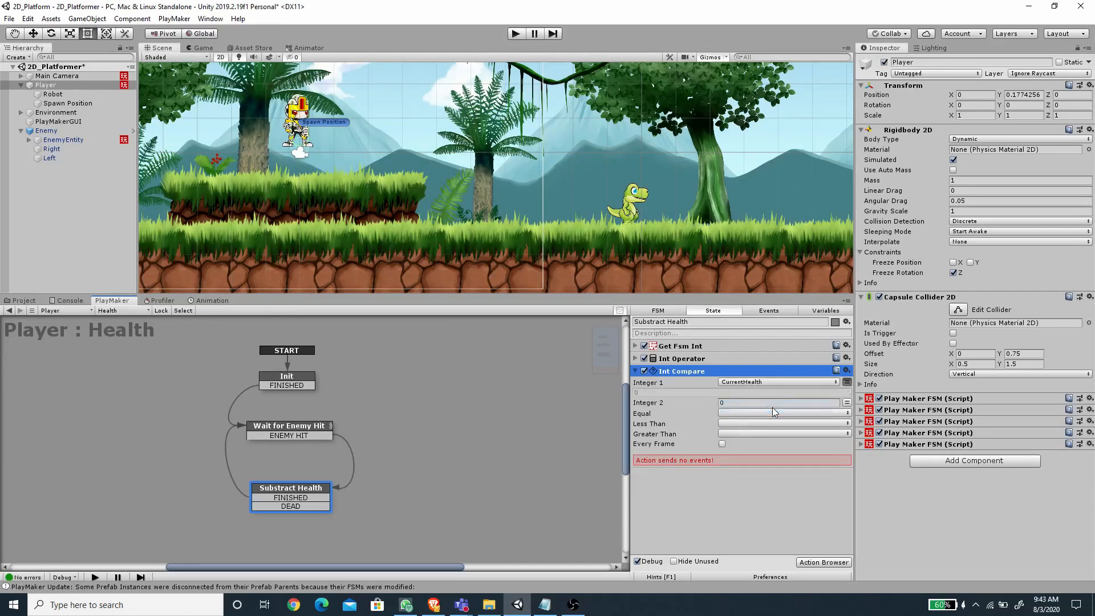
click(734, 411)
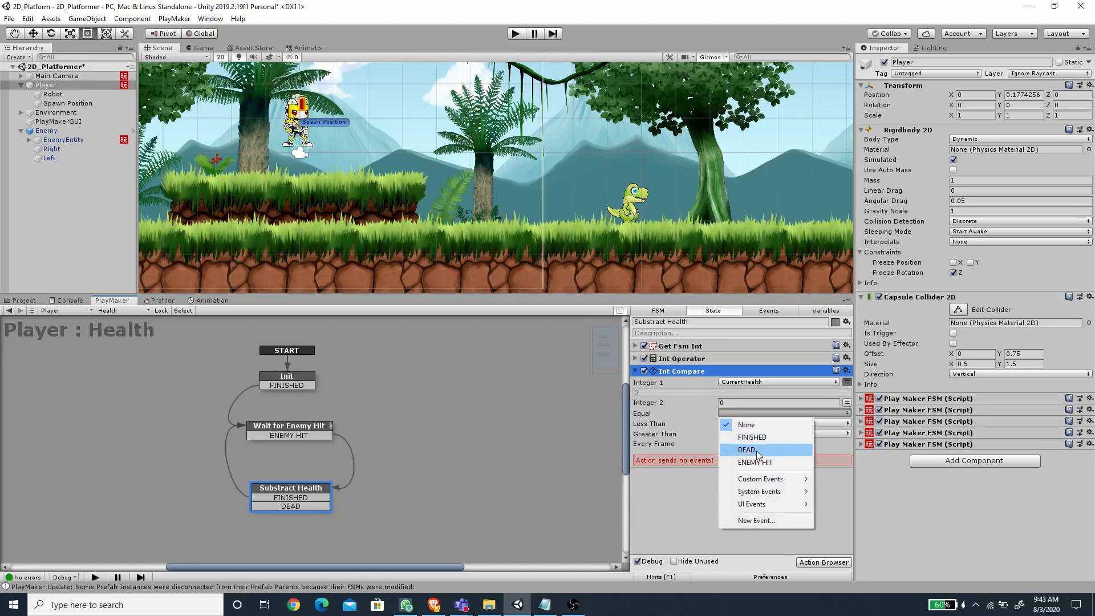
click(756, 450)
click(736, 425)
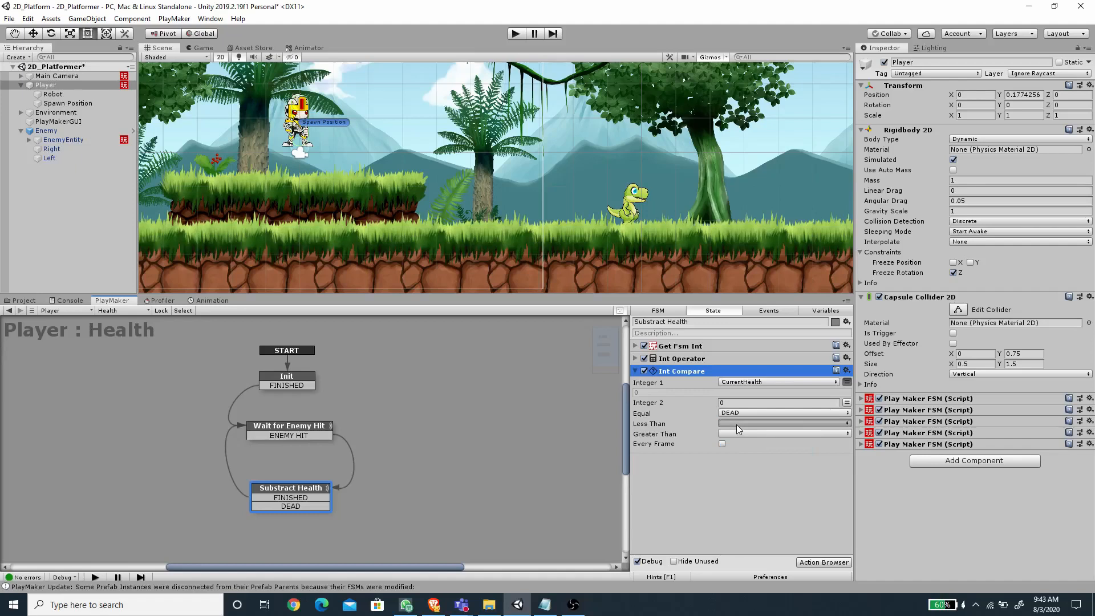
click(753, 461)
Step: Add a new state below Substract Health and name it Dead
middle_drag(371, 522, 390, 491)
right_click(303, 518)
click(342, 365)
click(684, 322)
double_click(683, 321)
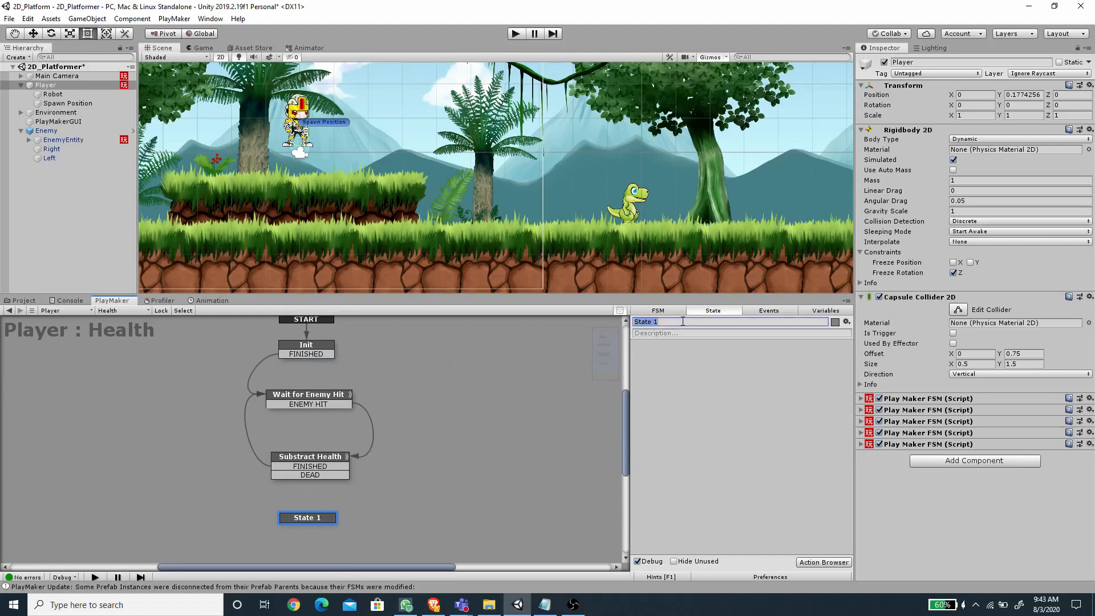
text(Dead)
Step: Add a Set Animator Trigger action to the Dead state
click(824, 563)
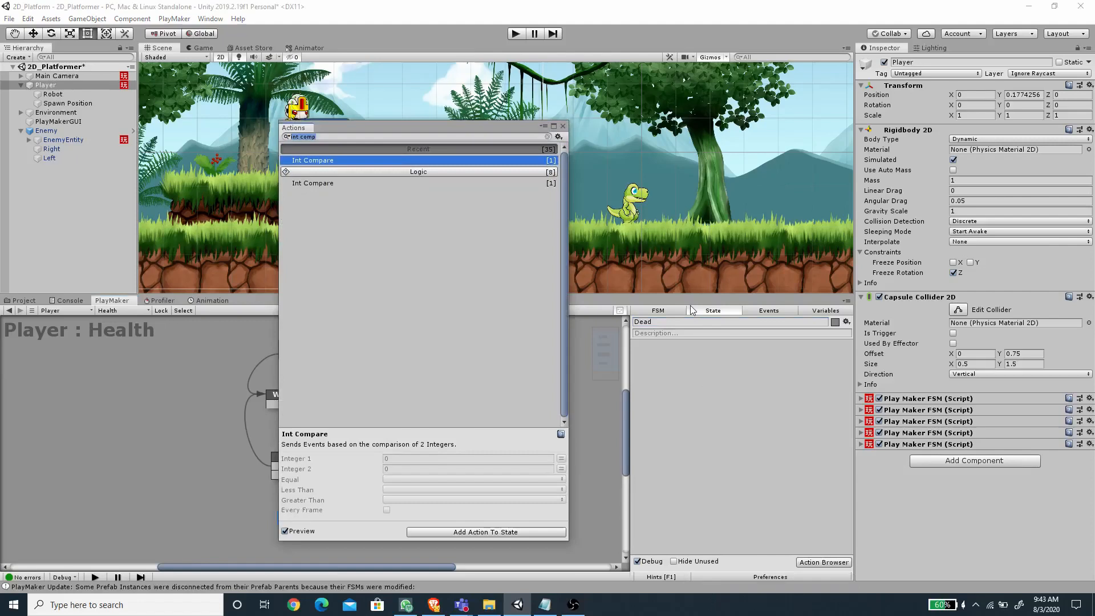
text(set anim)
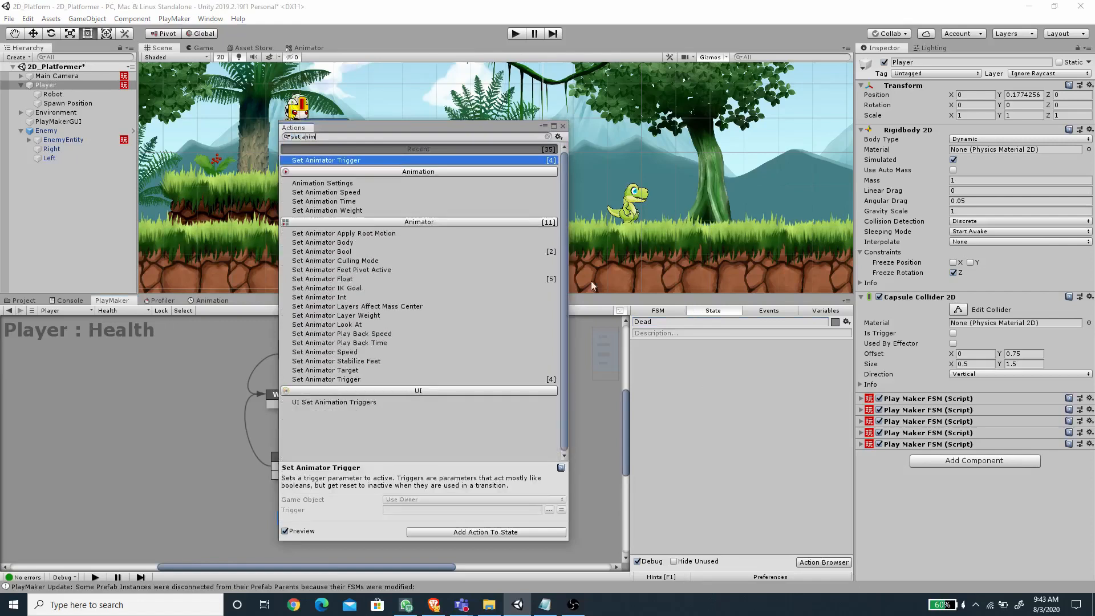
double_click(350, 161)
Step: Set Set Animator Trigger's Game Object to the specified Robot object and its Trigger to Dead
click(753, 356)
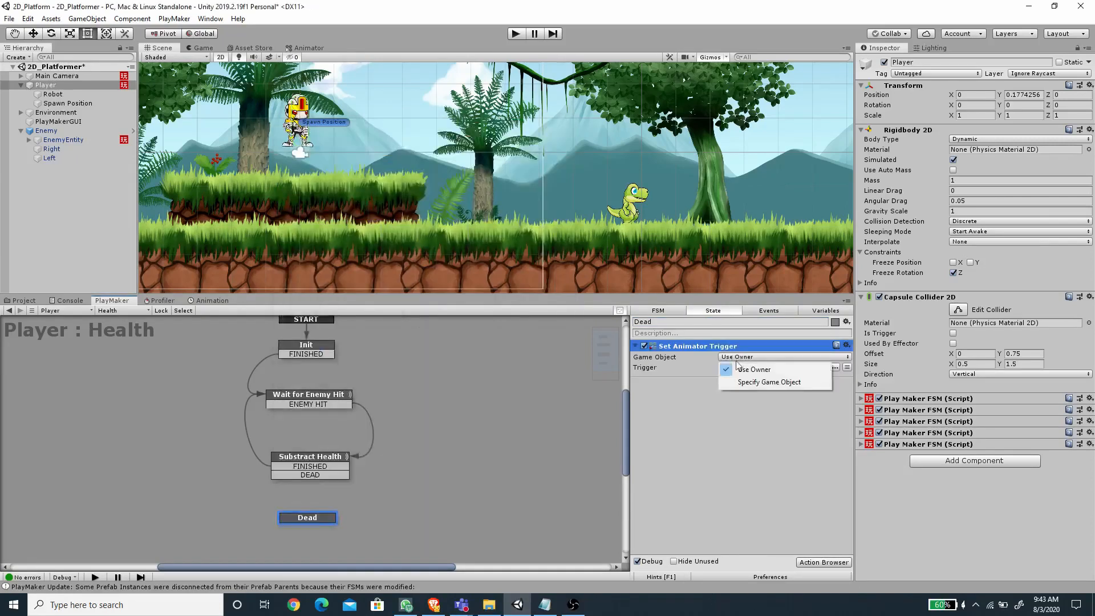
click(752, 384)
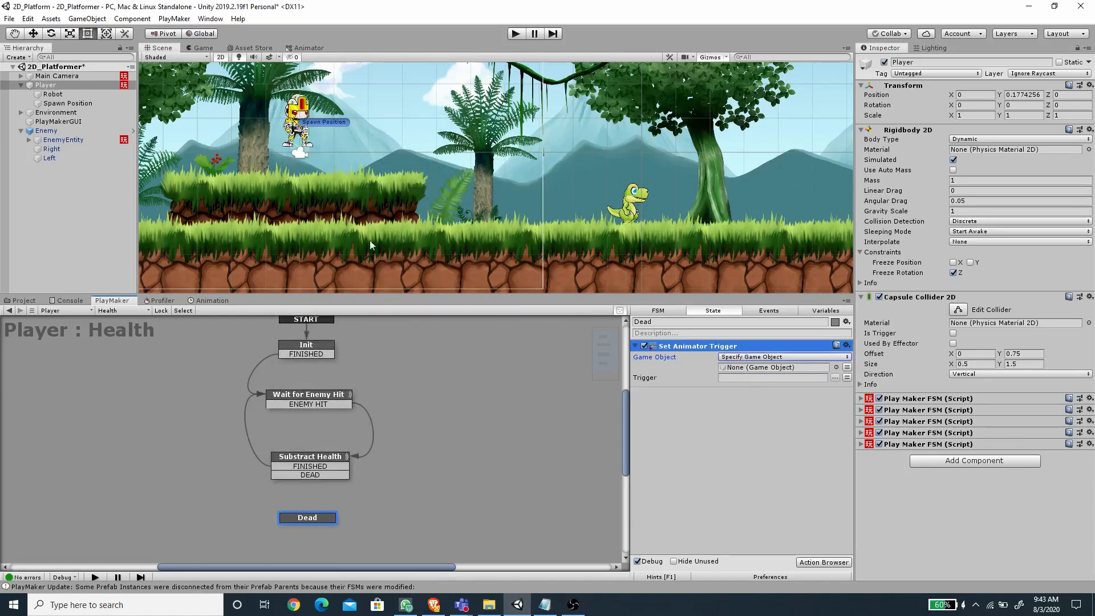
drag(53, 97, 734, 368)
click(686, 377)
text(Dead)
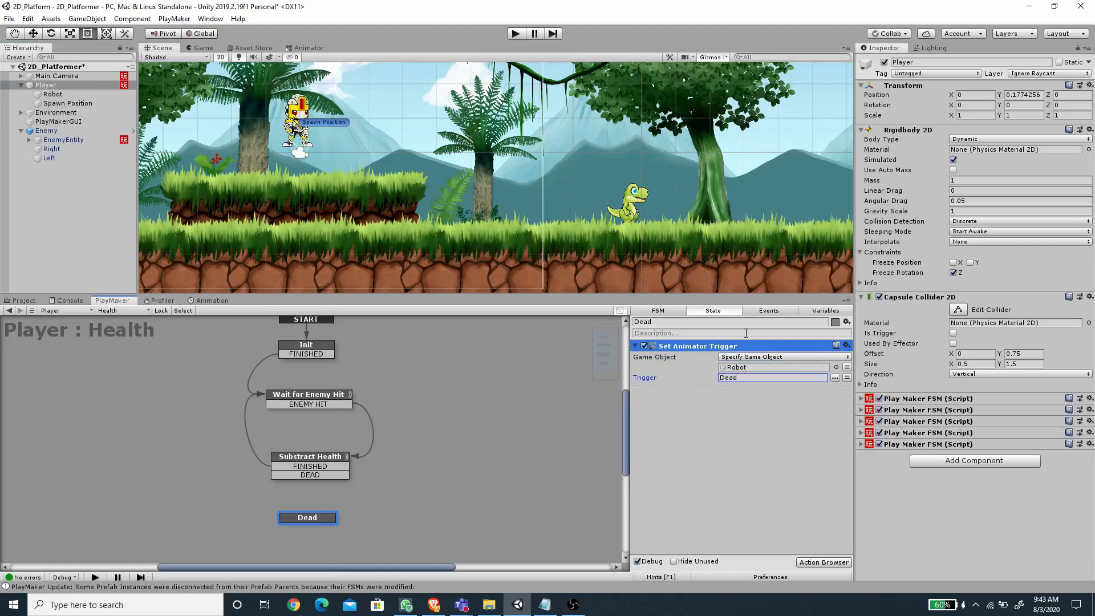
click(643, 441)
Step: Add a Set Velocity 2d action to the Dead state and close the action browser
click(824, 562)
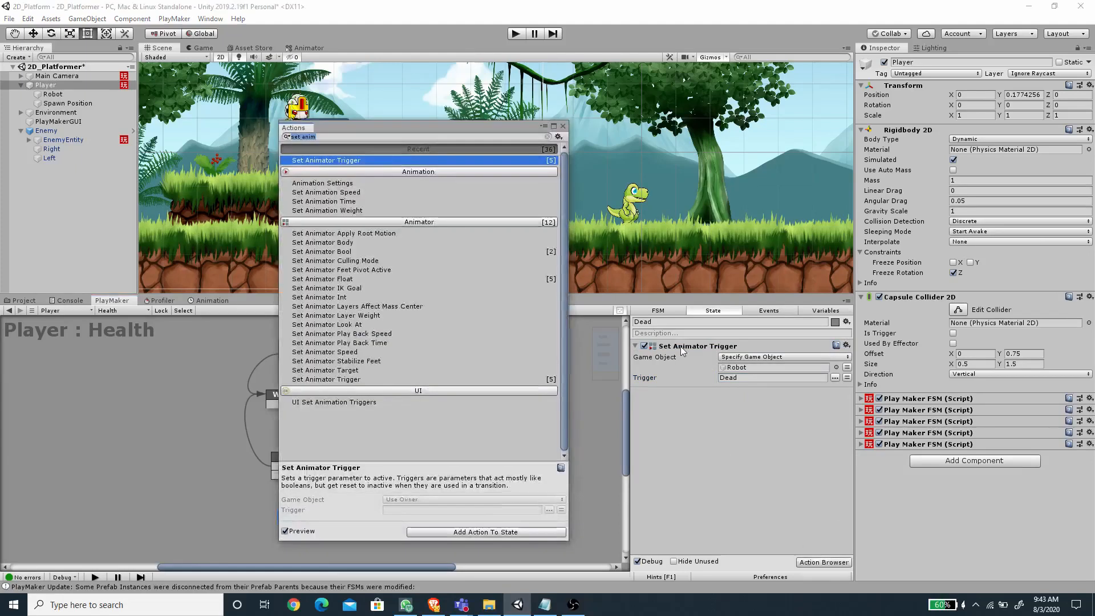
text(set vel)
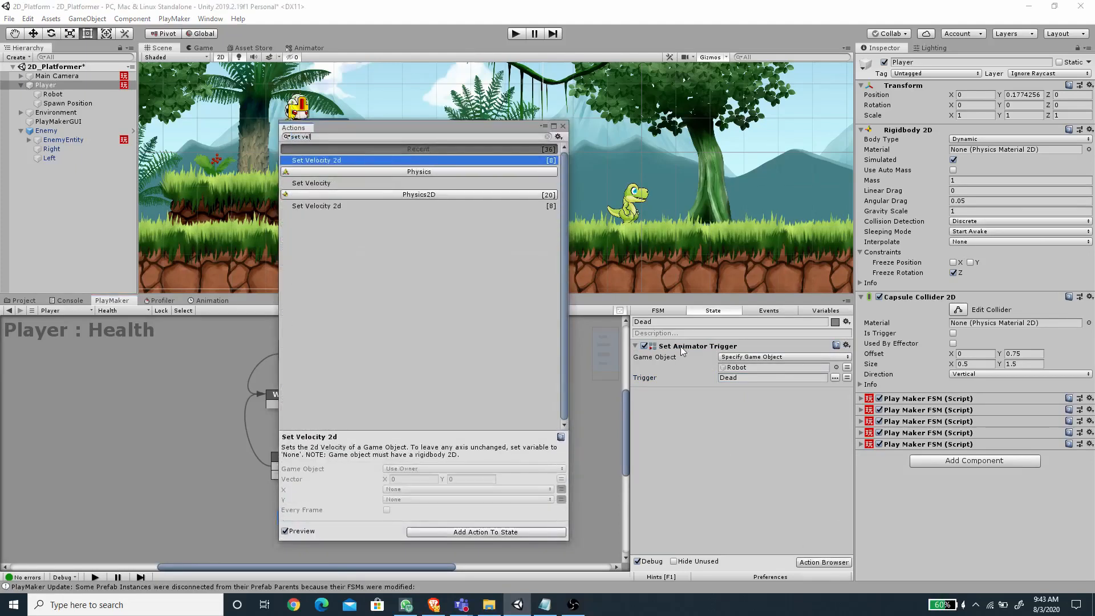
double_click(354, 159)
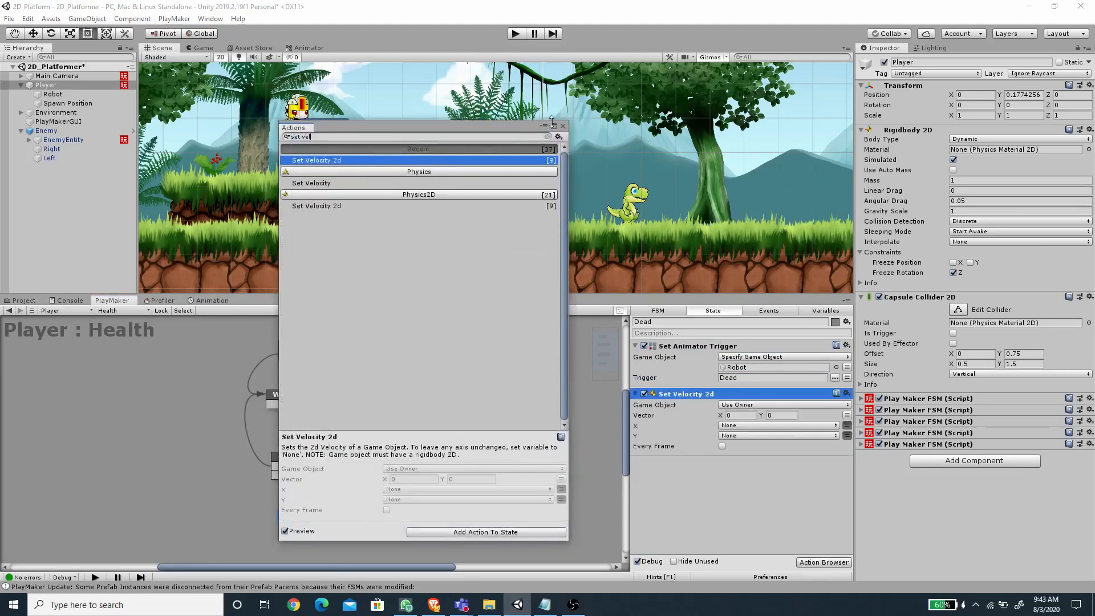
click(563, 126)
Step: Set Set Velocity 2d's Vector to None with X and Y at 0, and collapse Set Animator Trigger
click(847, 415)
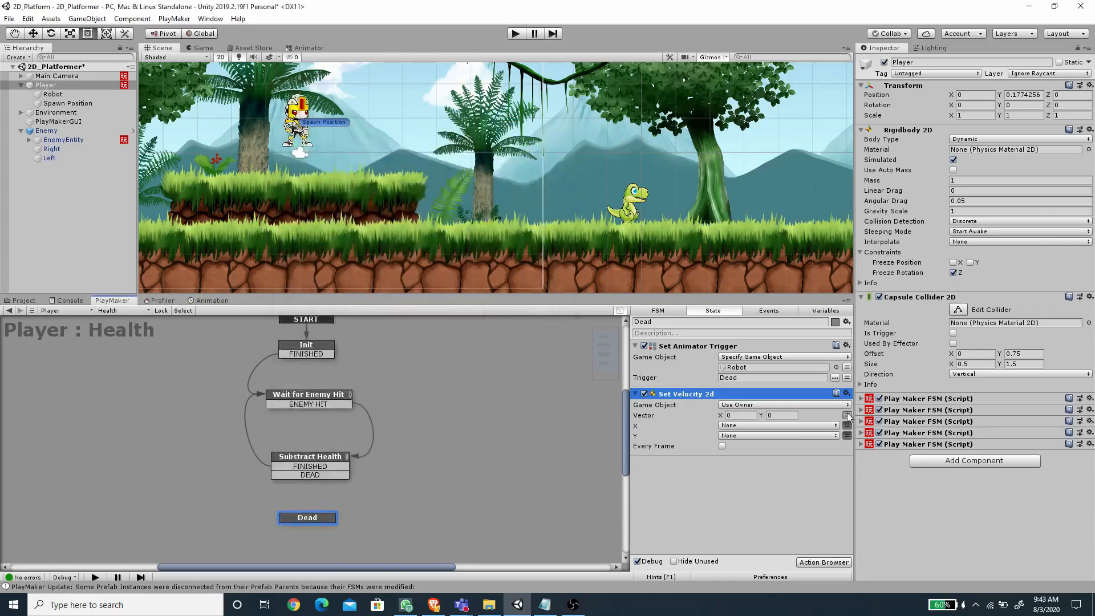
click(848, 425)
click(849, 435)
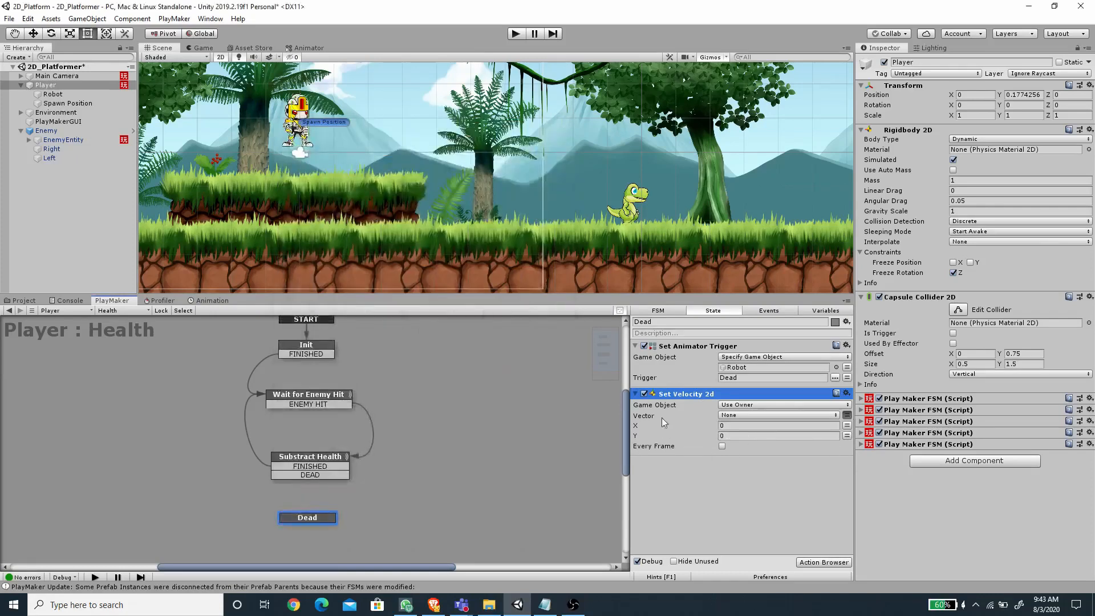
click(635, 346)
Step: Add an Enable FSM action to the Dead state and close the action browser
click(824, 562)
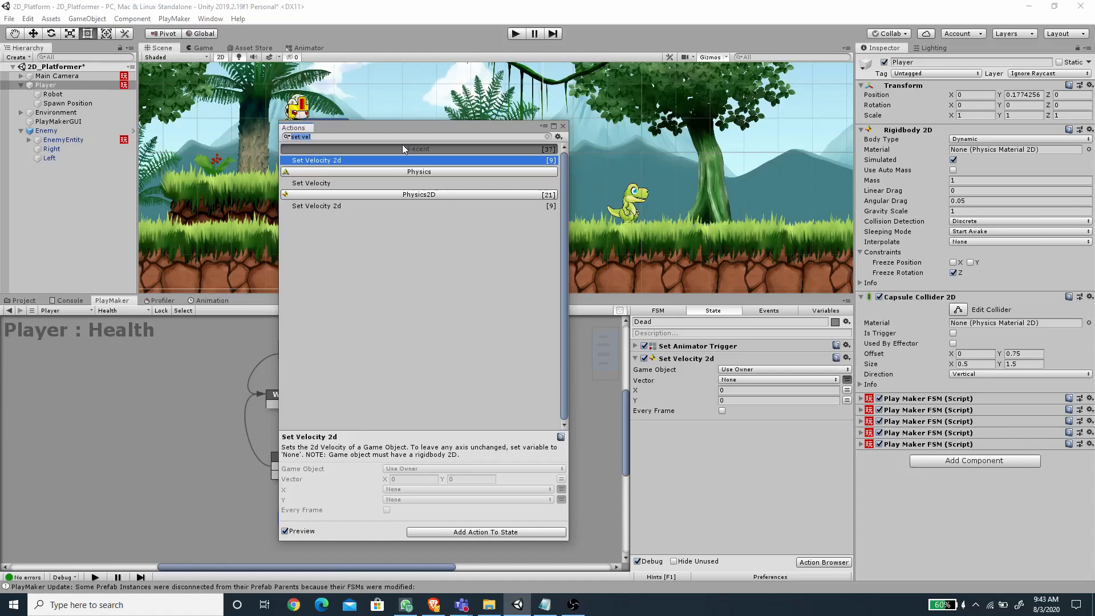
text(enable)
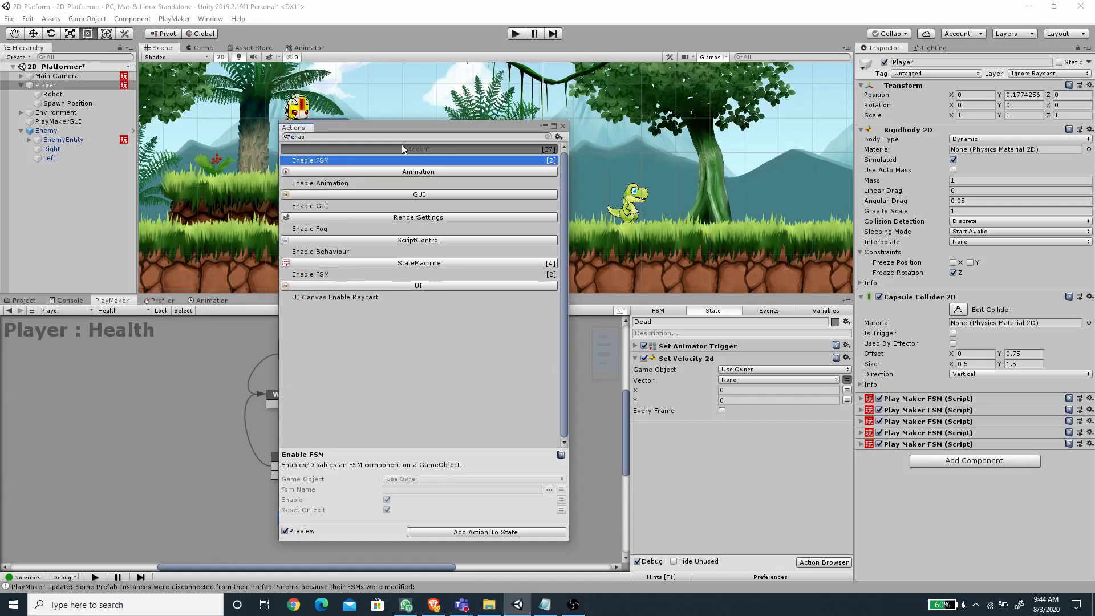
double_click(321, 164)
click(563, 126)
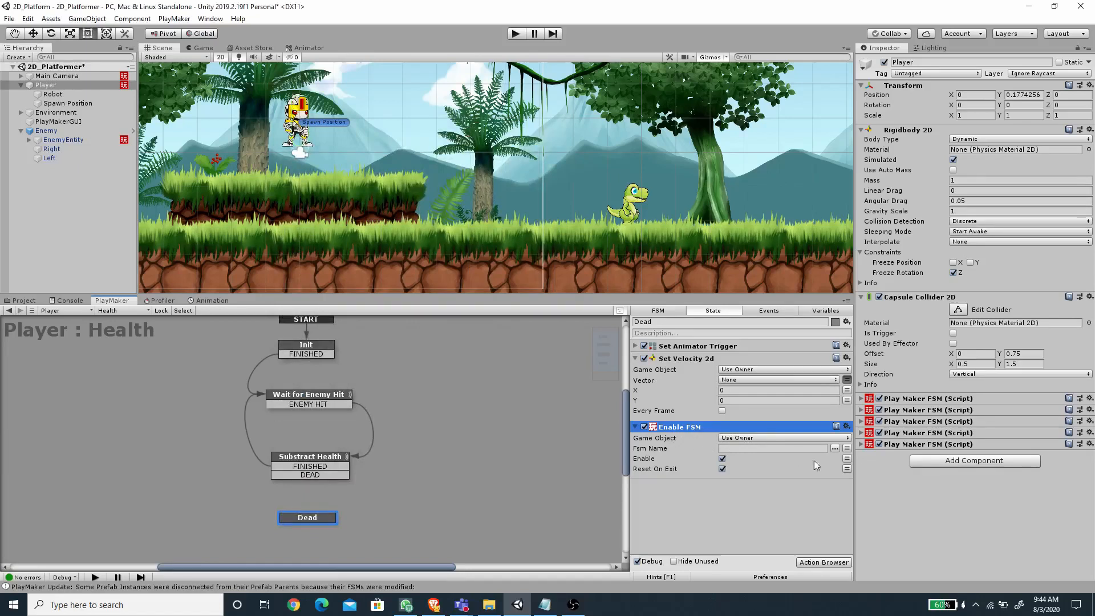
Step: Set the Enable FSM action's Fsm Name to Movement and turn off Enable and Reset On Exit
click(835, 448)
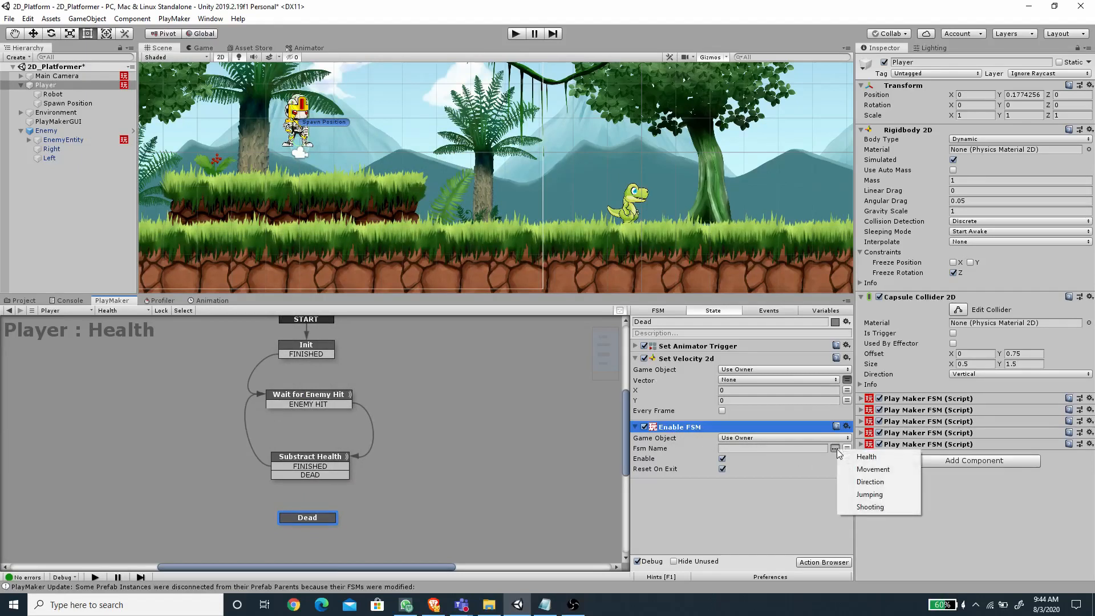
click(865, 470)
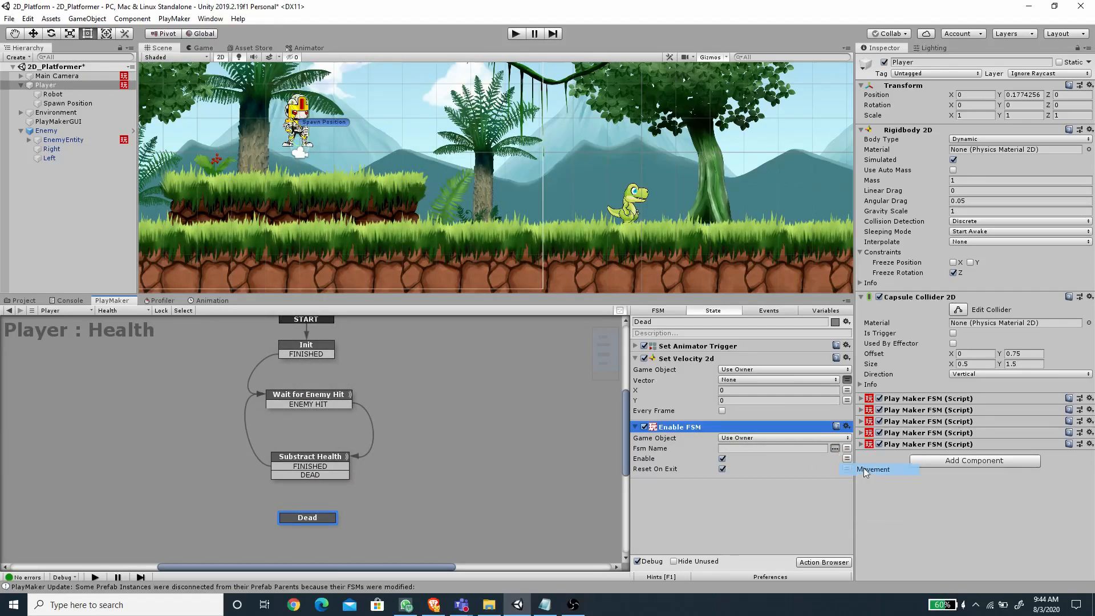
click(722, 468)
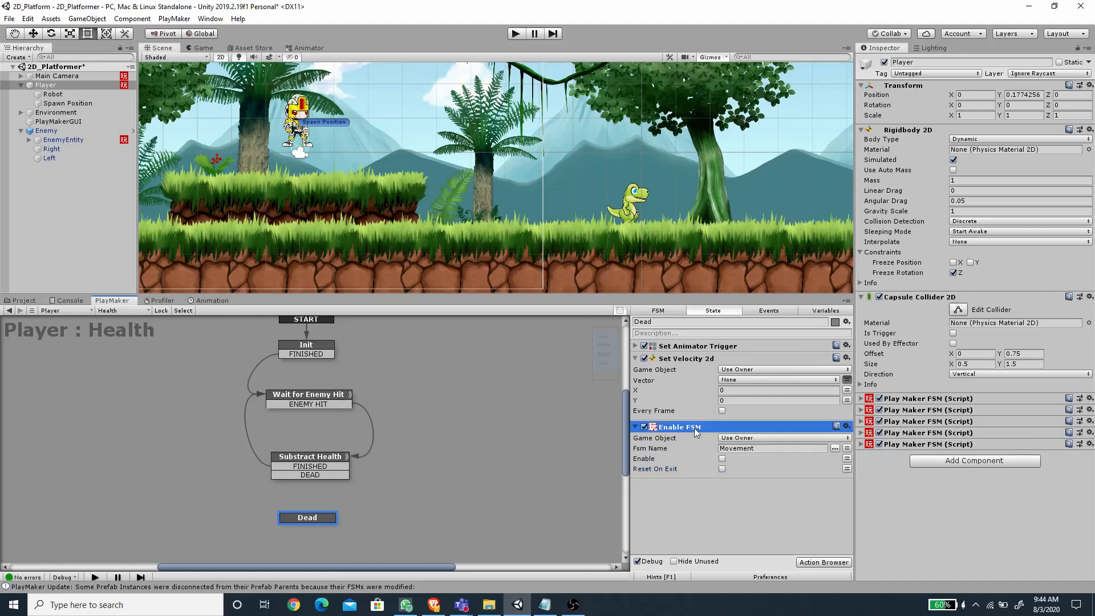
Step: Paste two copies of the Movement Enable FSM action and set the first copy's Fsm Name to Direction, collapsing finished actions
click(684, 495)
click(634, 426)
key(ctrl+v)
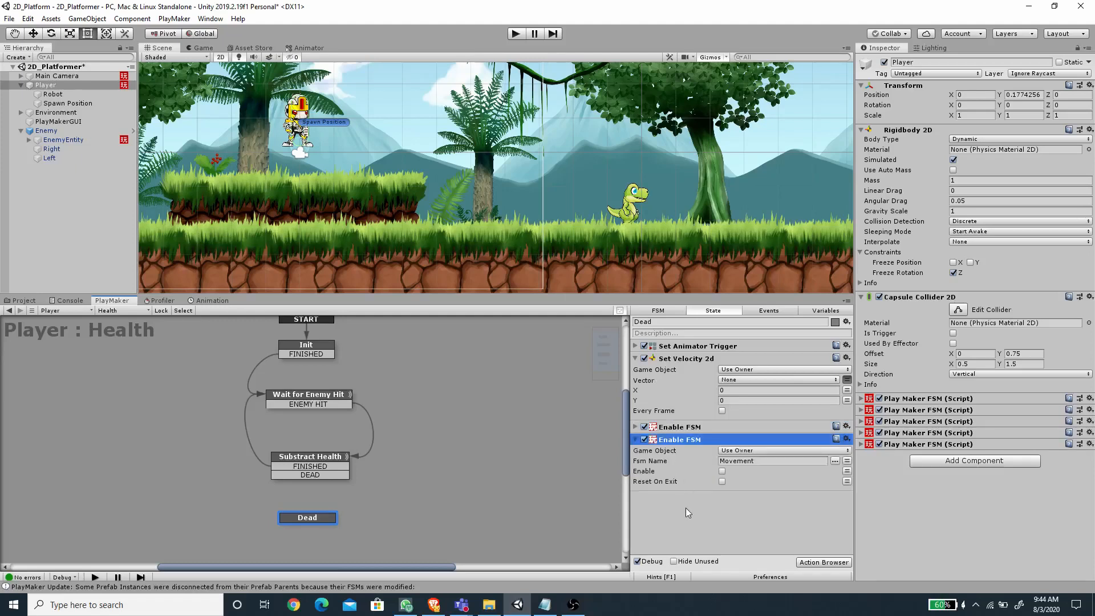
key(ctrl+v)
click(826, 461)
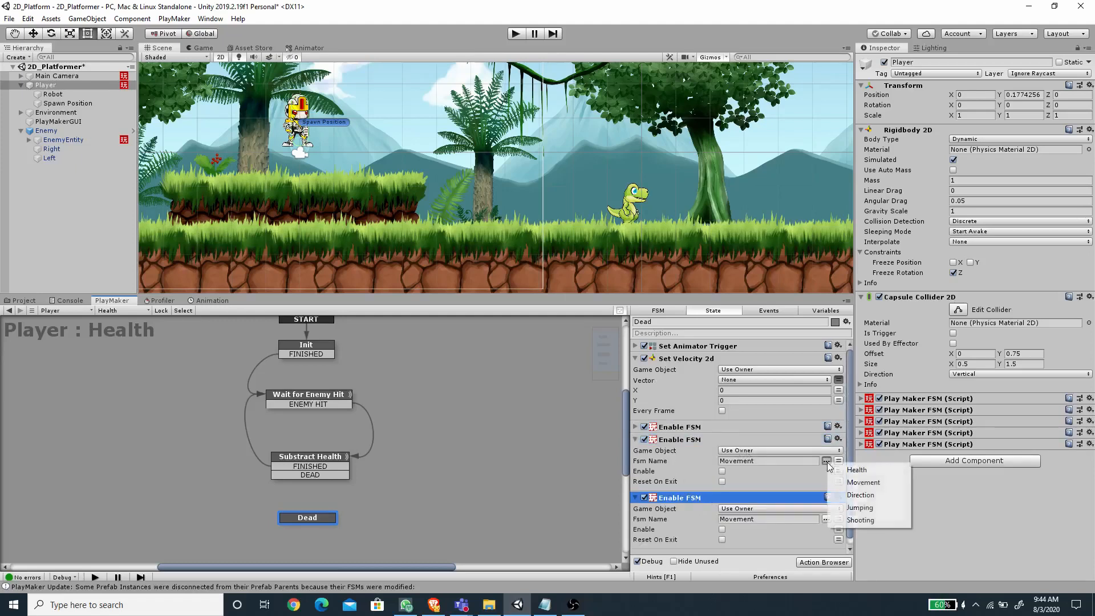
click(861, 493)
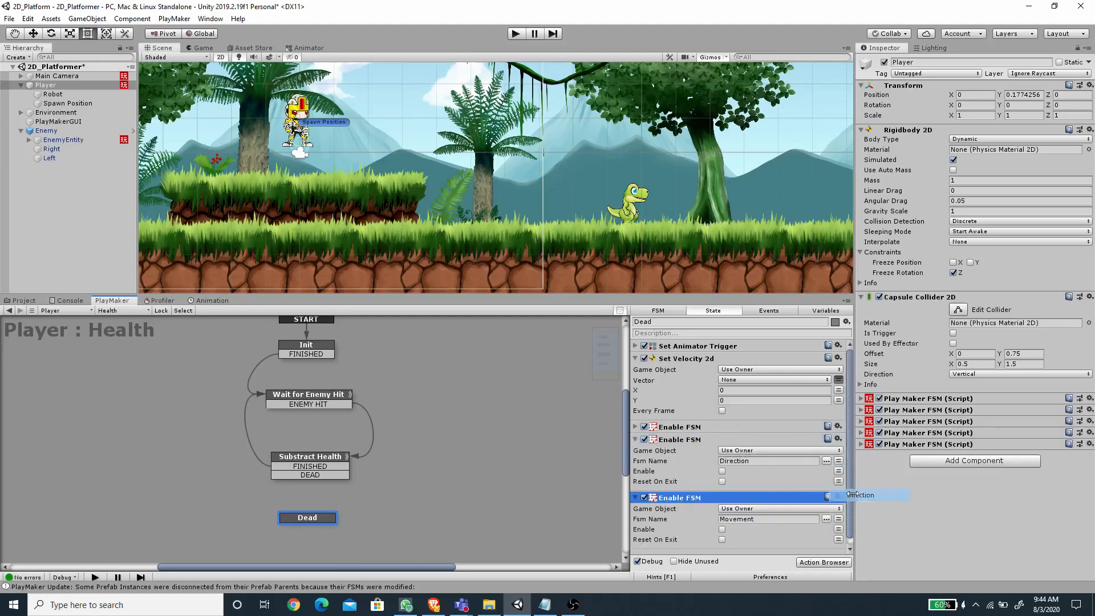
click(635, 439)
Step: Set the next Enable FSM copy to Jumping, paste another copy set to Shooting, and collapse both
click(835, 473)
click(870, 519)
key(ctrl+v)
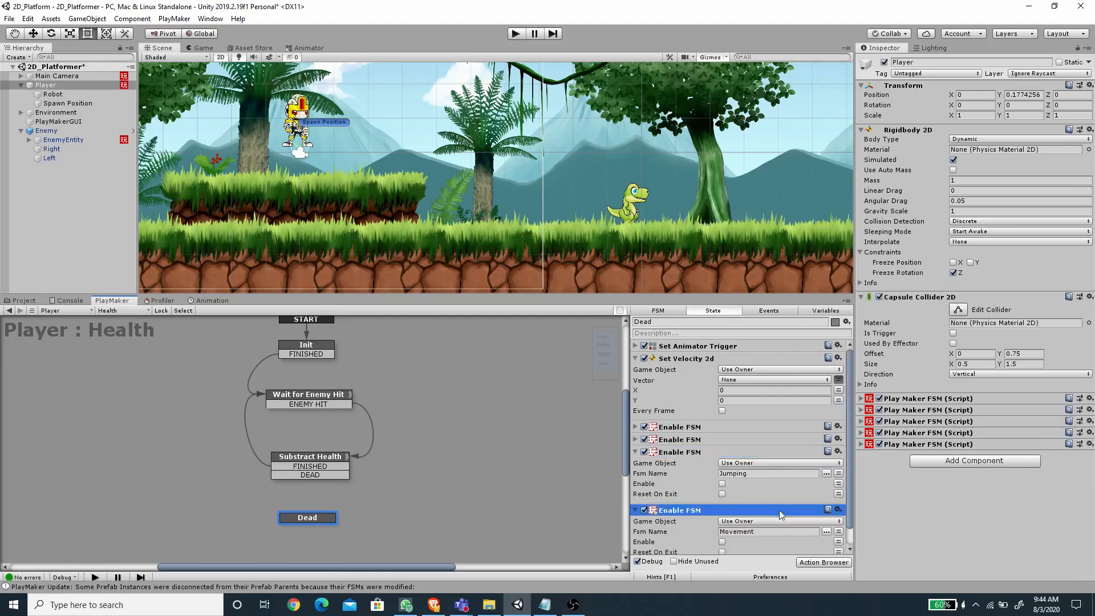
click(827, 531)
click(859, 523)
click(635, 452)
click(636, 465)
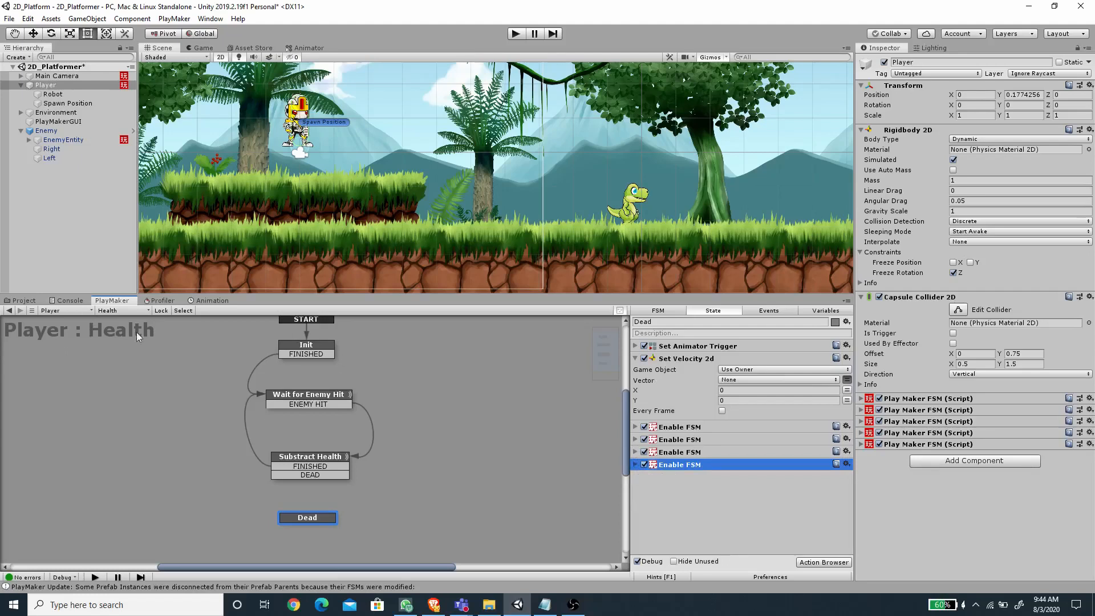
Step: Add a Destroy Component action to the Dead state with its Component set to UnityEngine.CapsuleCollider2D
click(754, 534)
click(825, 562)
text(destro)
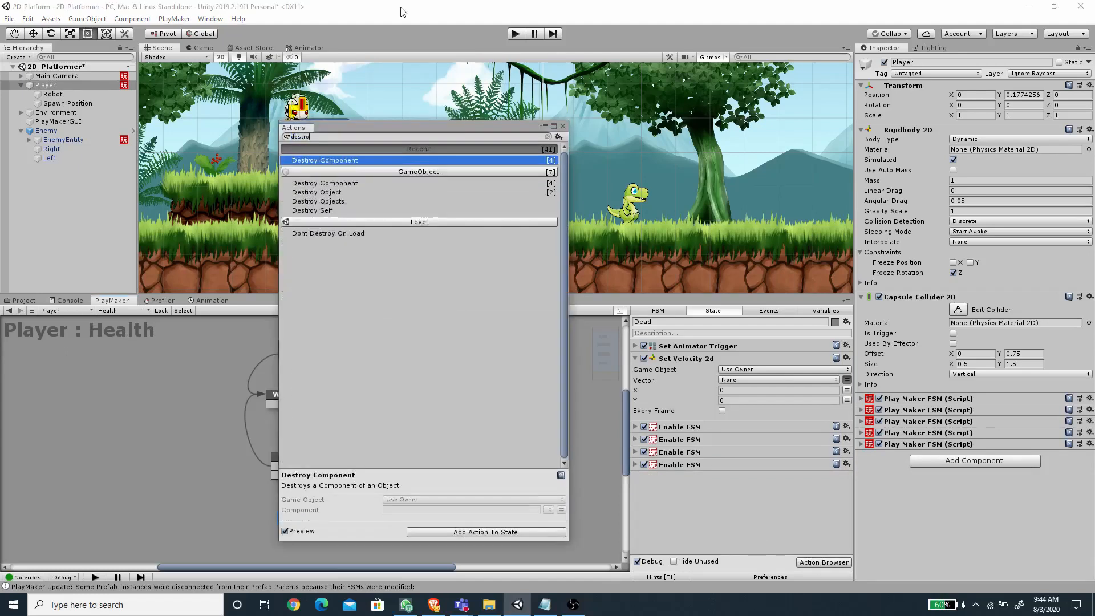
key(Return)
click(562, 127)
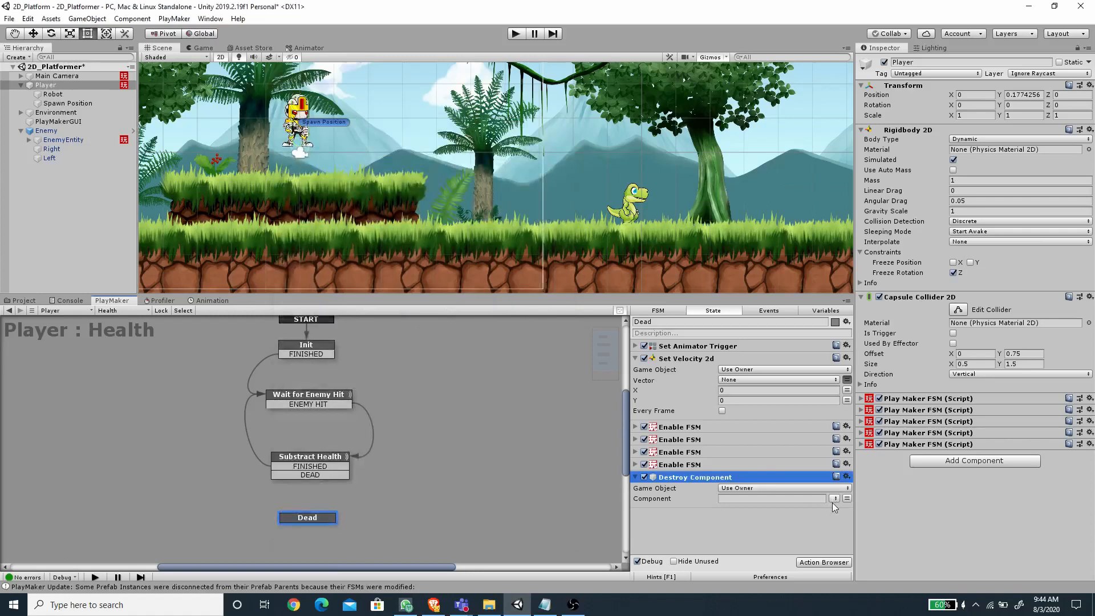
click(835, 499)
mouse_move(870, 561)
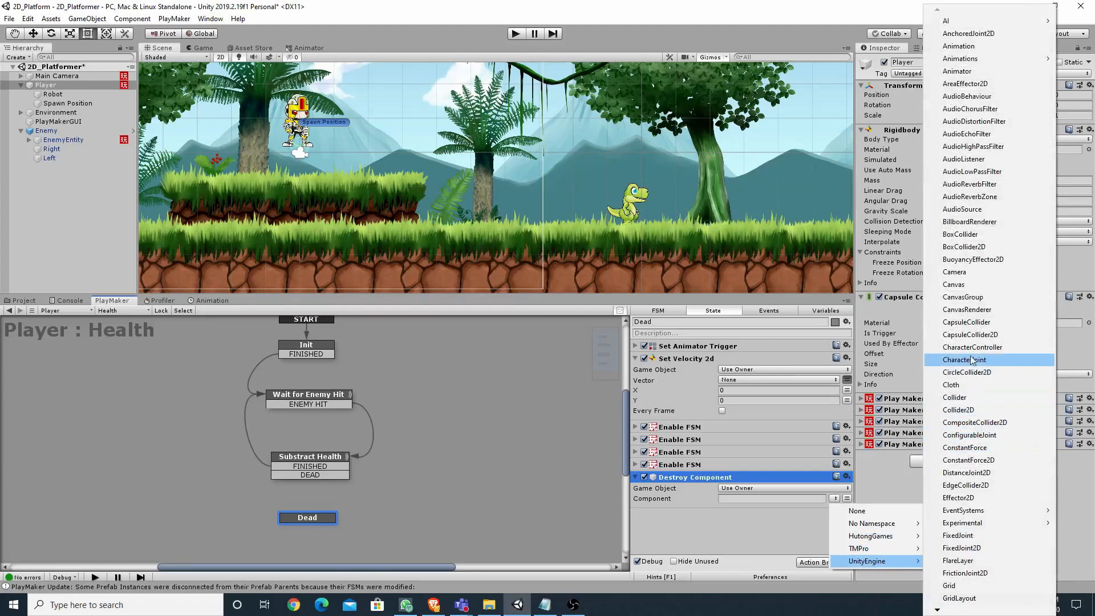
click(974, 335)
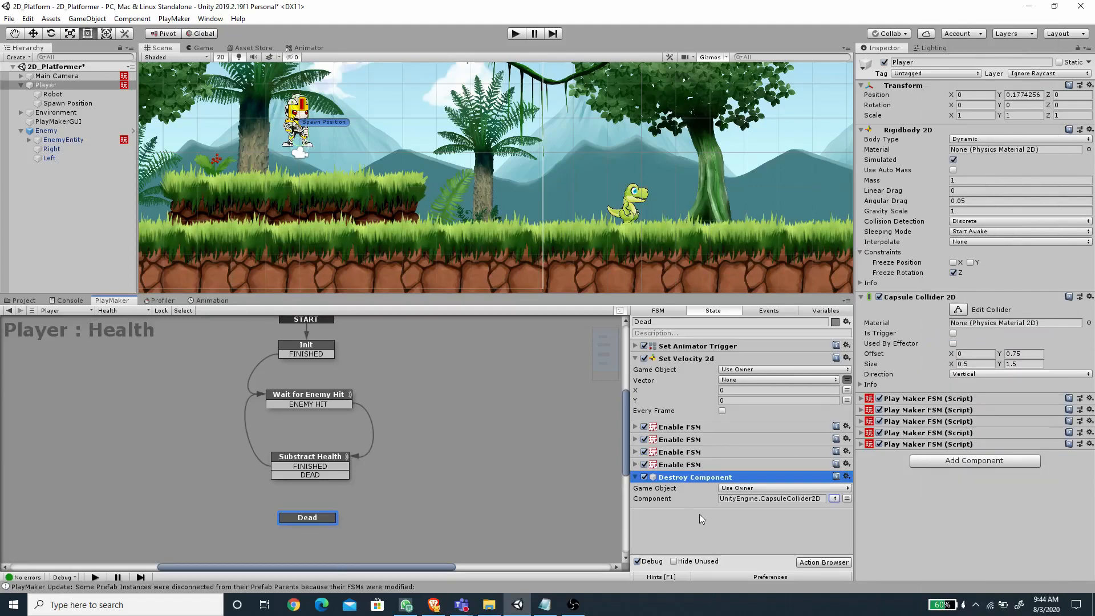
Step: Paste a second Destroy Component action, set its Component to UnityEngine's Rigidbody2D, and collapse both Destroy Component actions
key(ctrl+v)
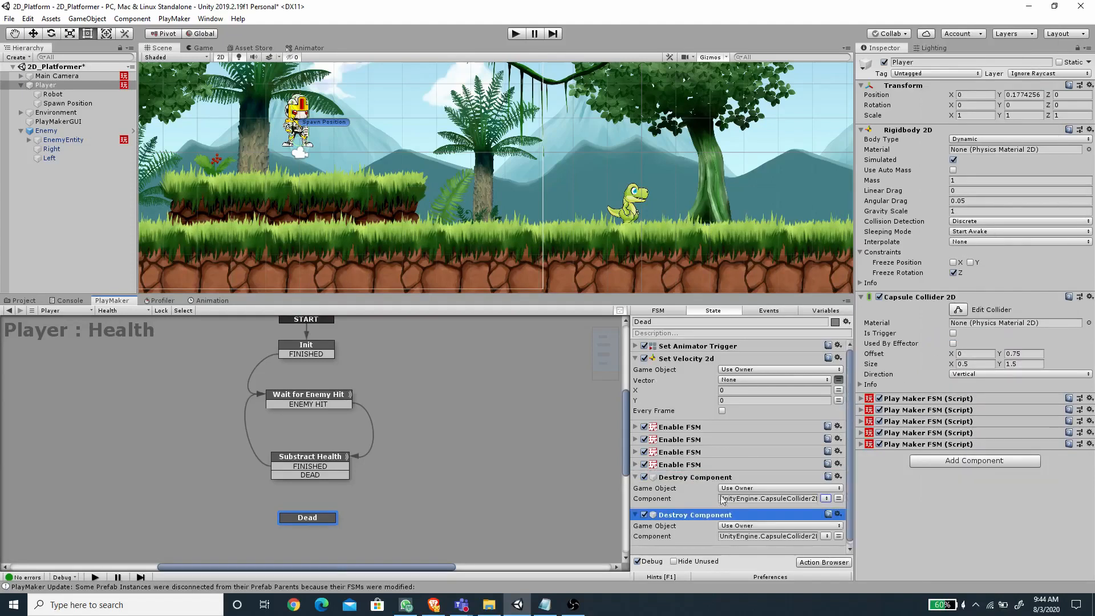
click(634, 477)
click(835, 512)
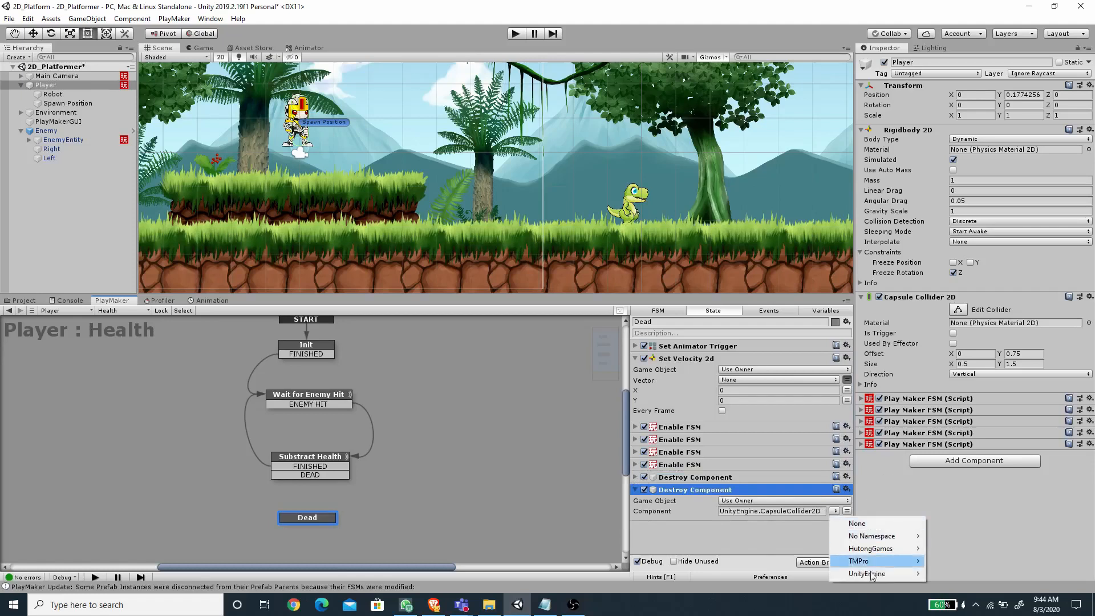
mouse_move(899, 563)
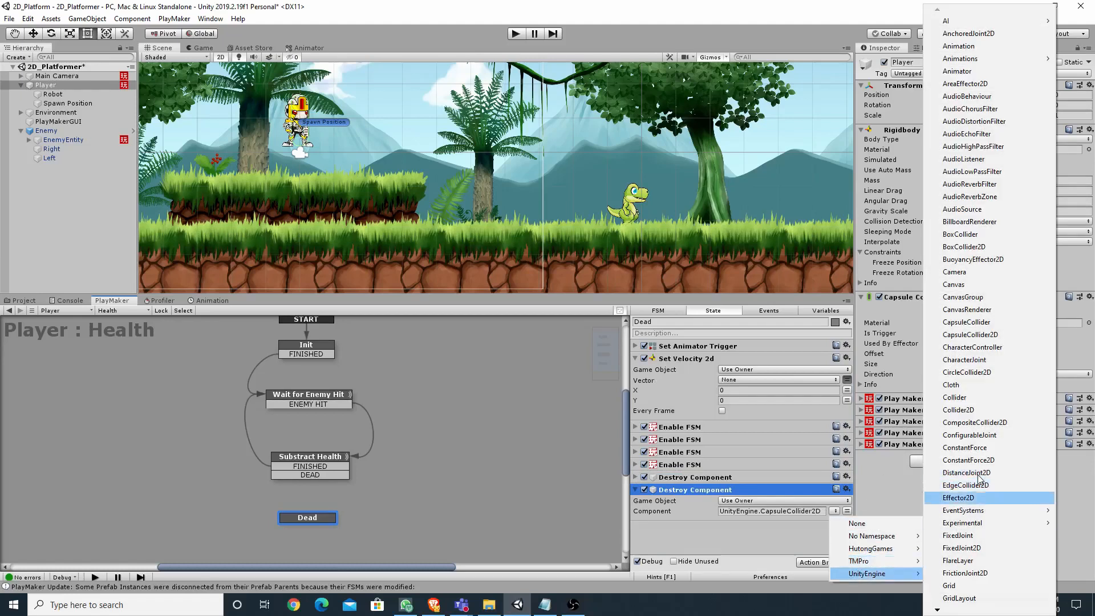
scroll(980, 481, down, 3)
scroll(980, 481, down, 10)
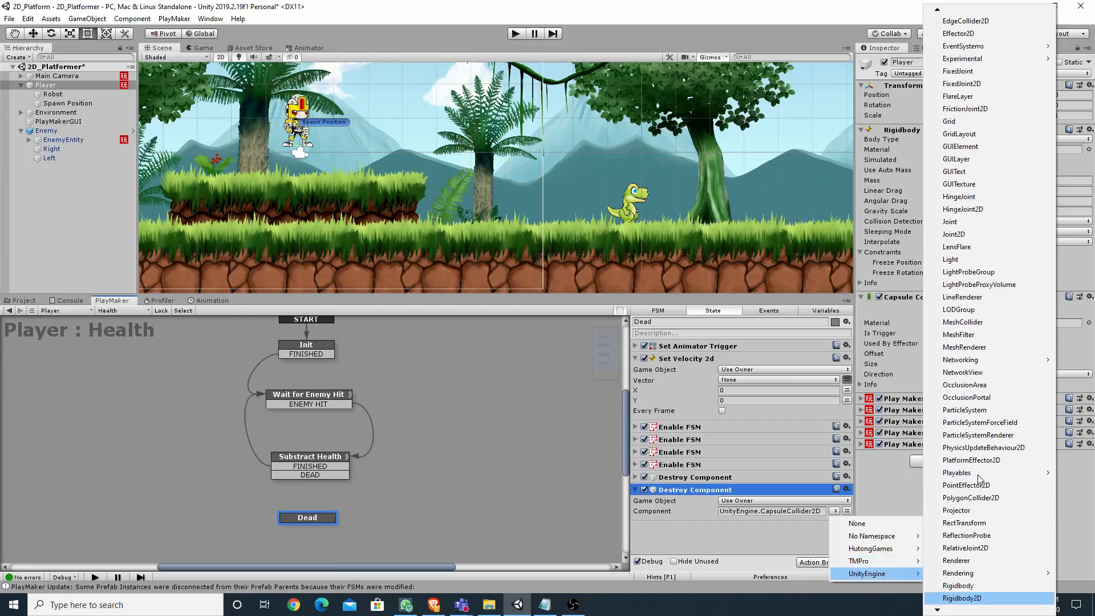
click(978, 475)
click(635, 490)
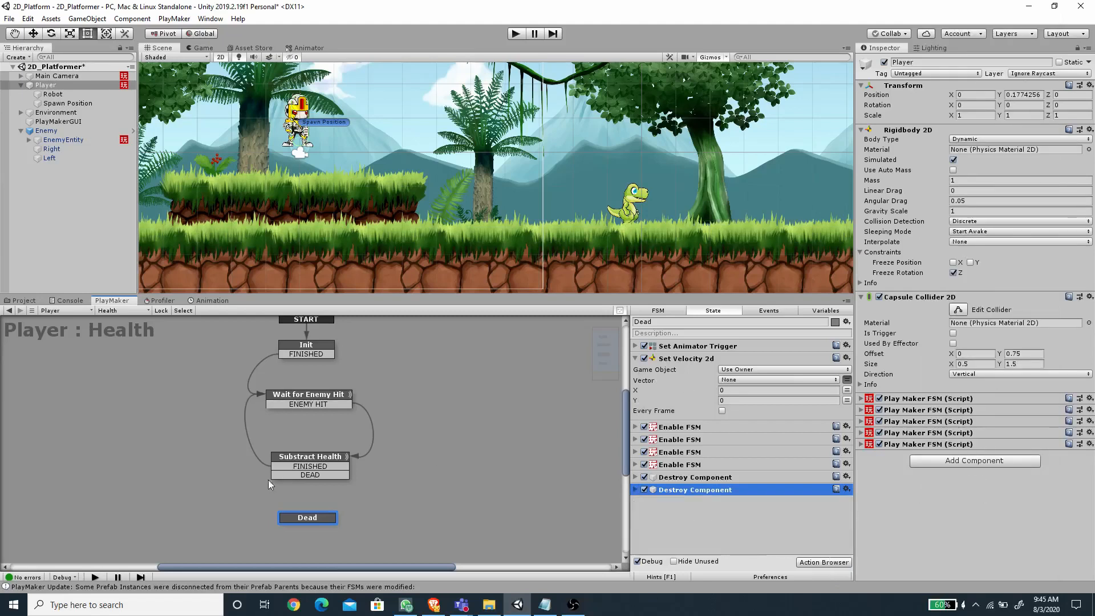
Step: Connect the Substract Health state's DEAD event to the Dead state and collapse Substract Health's Int Compare action
mouse_move(337, 477)
mouse_down()
mouse_move(351, 487)
mouse_move(333, 528)
mouse_up()
click(321, 458)
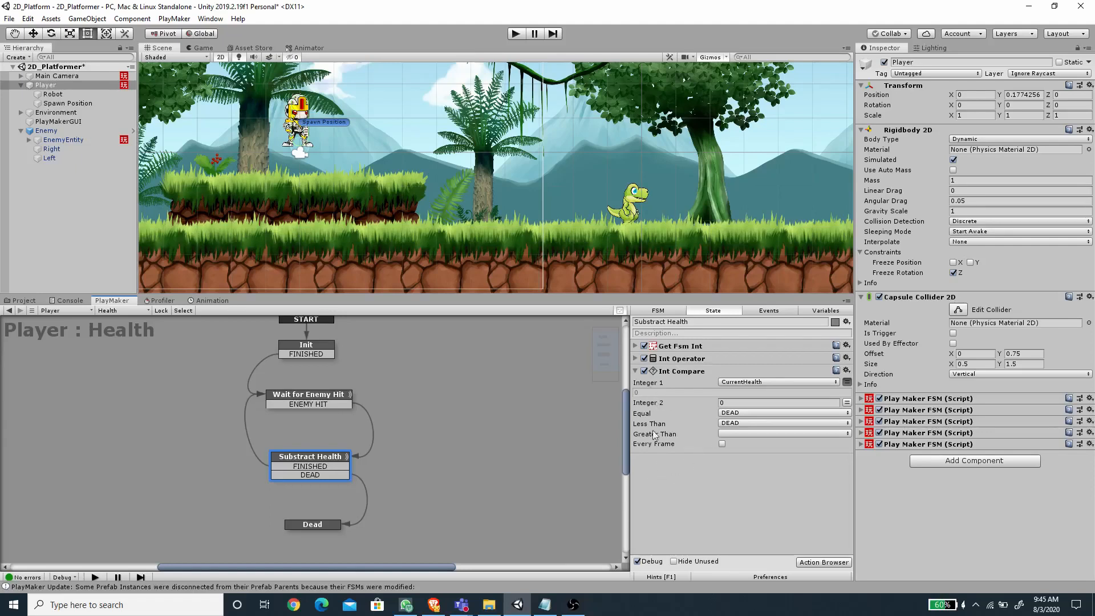
click(636, 371)
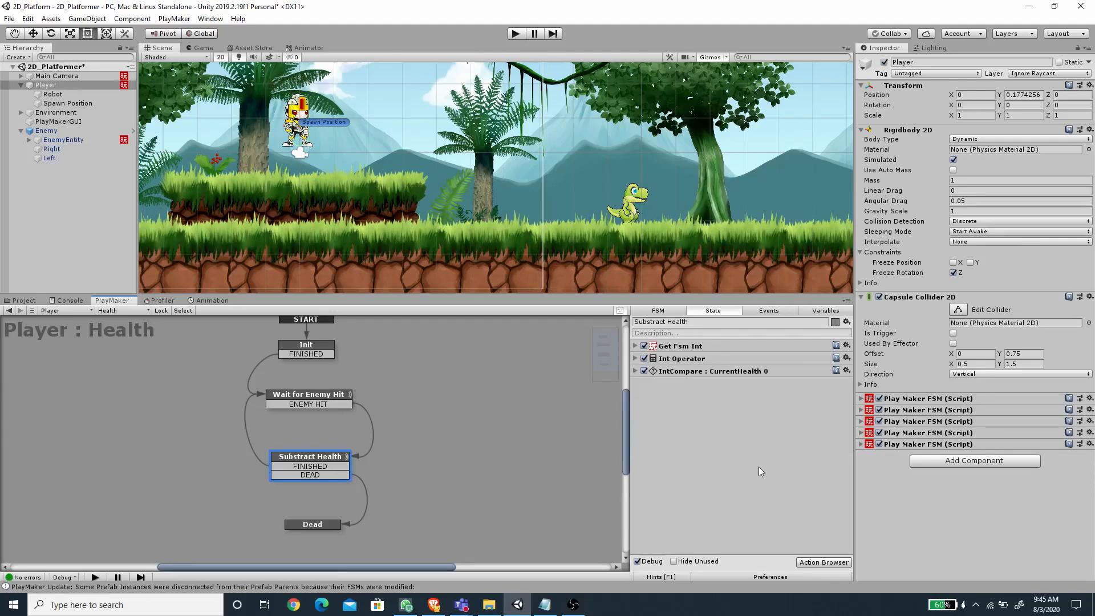
Step: Add a Get Scale action to the Substract Health state and close the action browser
click(822, 562)
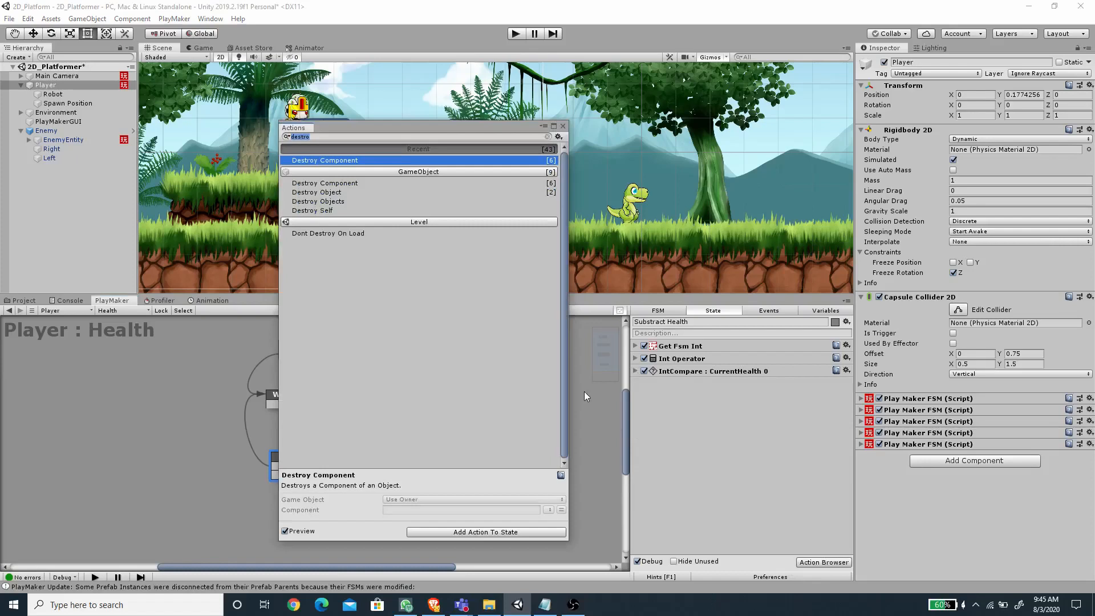
text(get scale)
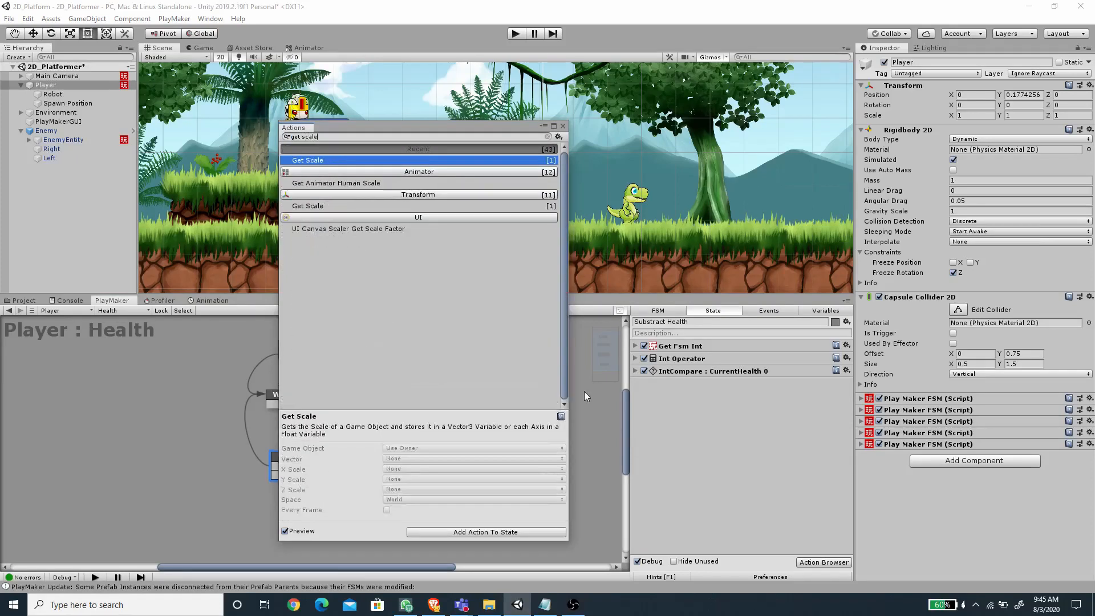
double_click(321, 163)
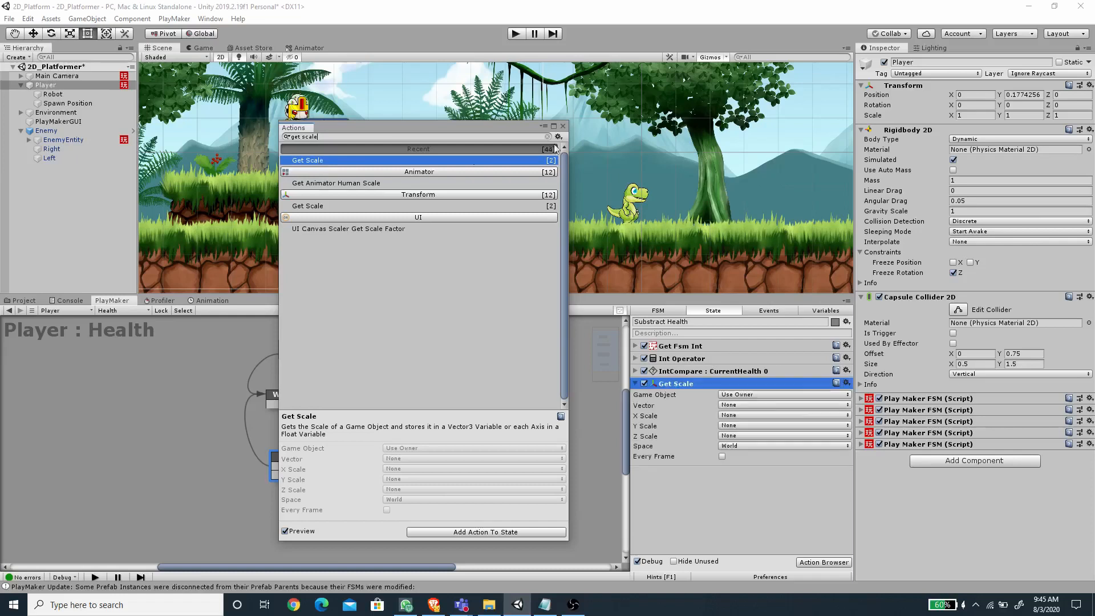
click(627, 333)
Step: Store Get Scale's X Scale in a new variable named Direction and collapse the action
click(748, 415)
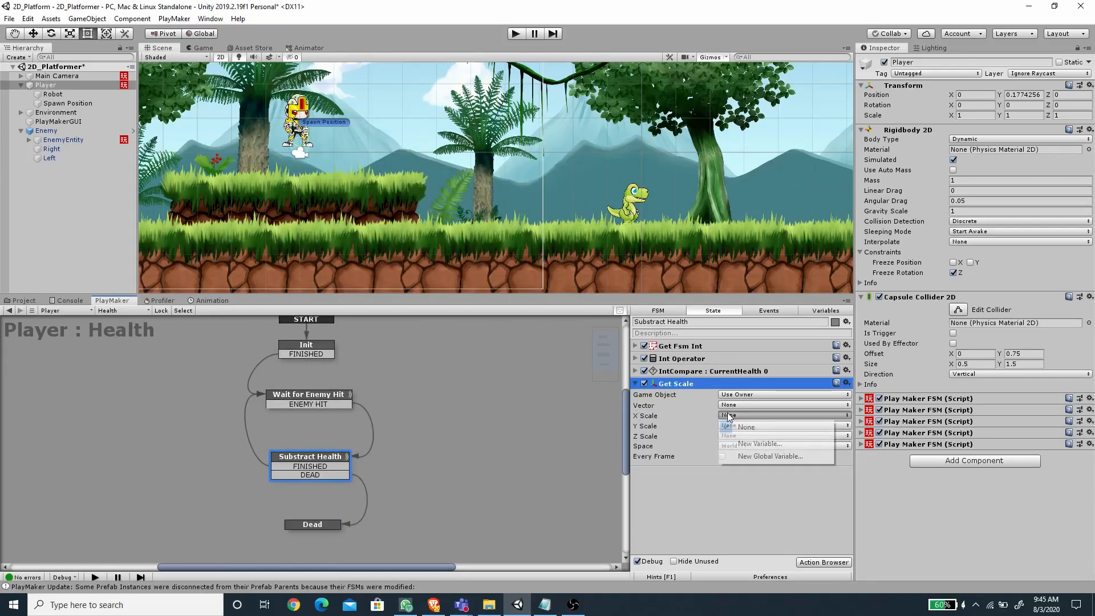
click(759, 444)
text(Direction)
key(Return)
click(635, 385)
Step: Create a Float variable named BounceValue in the Health FSM and set its value to -5
click(816, 313)
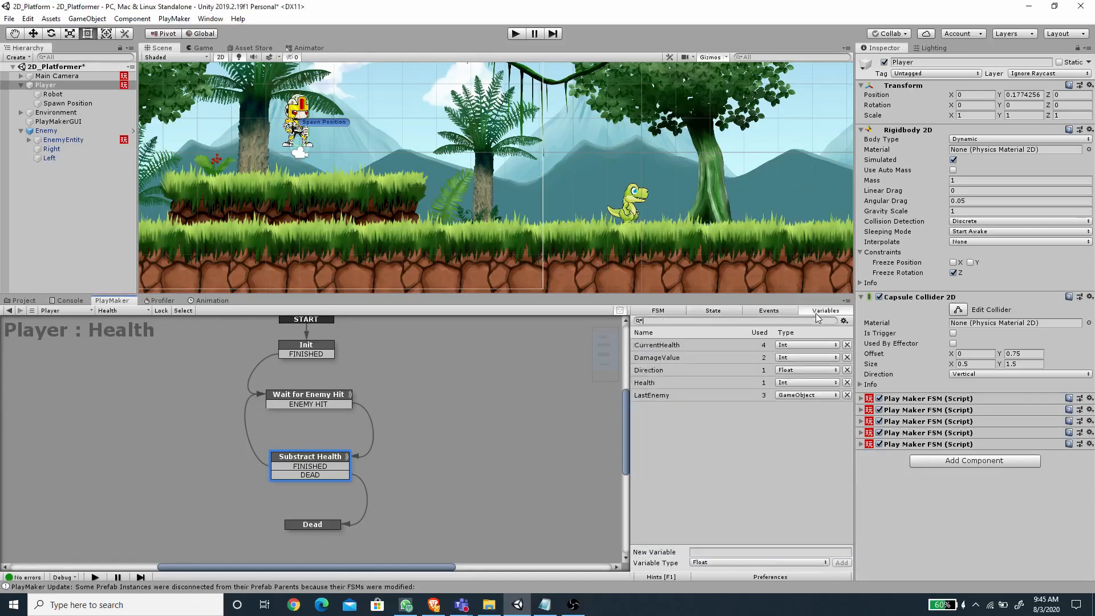
click(723, 562)
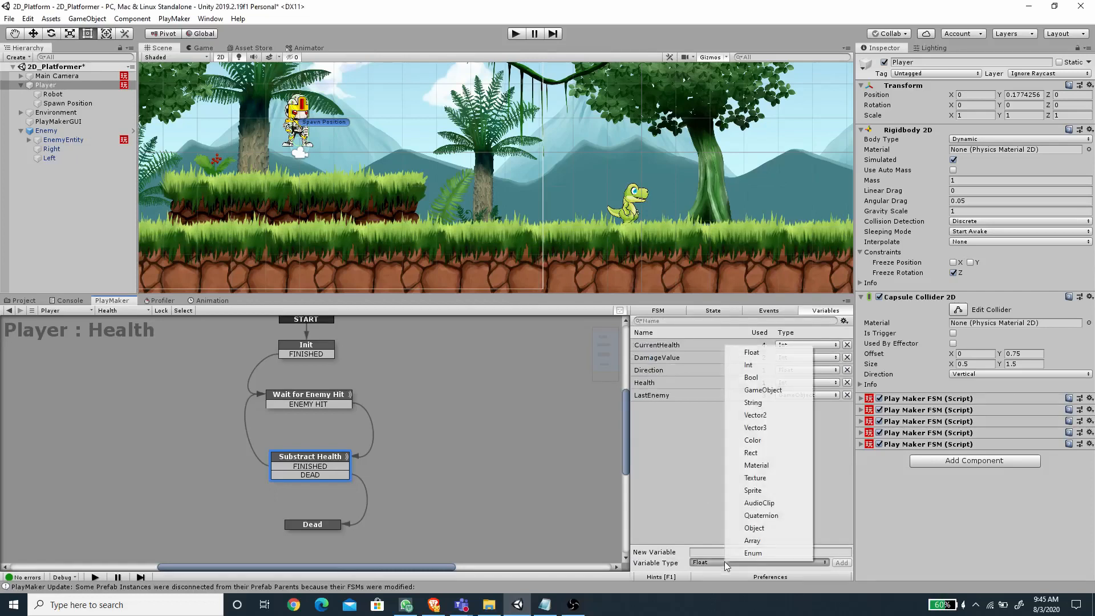
click(767, 354)
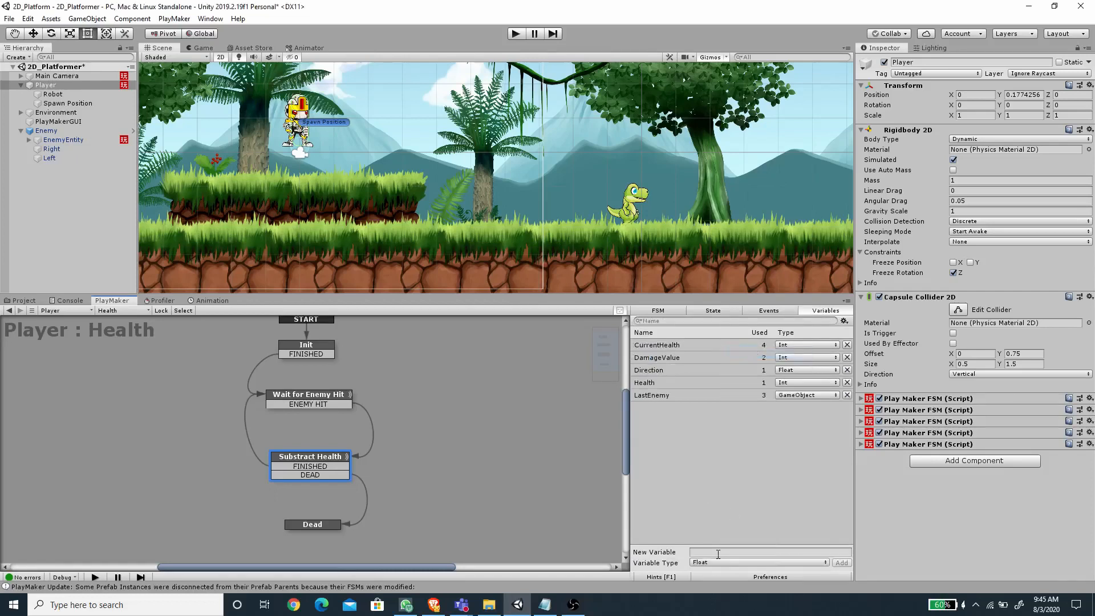
text(Bounce)
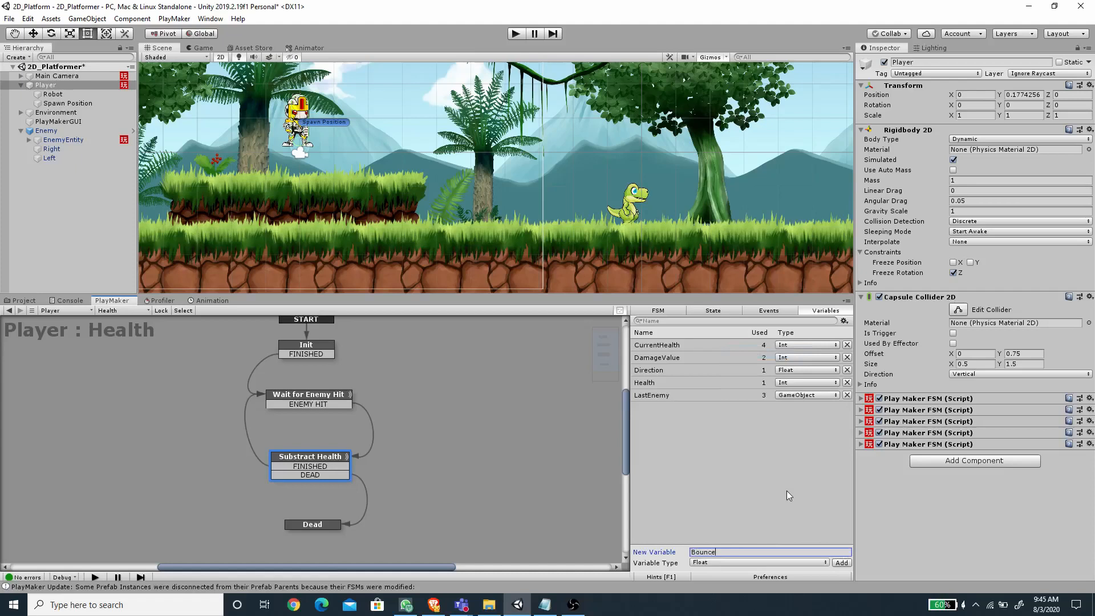
text(Value)
key(Return)
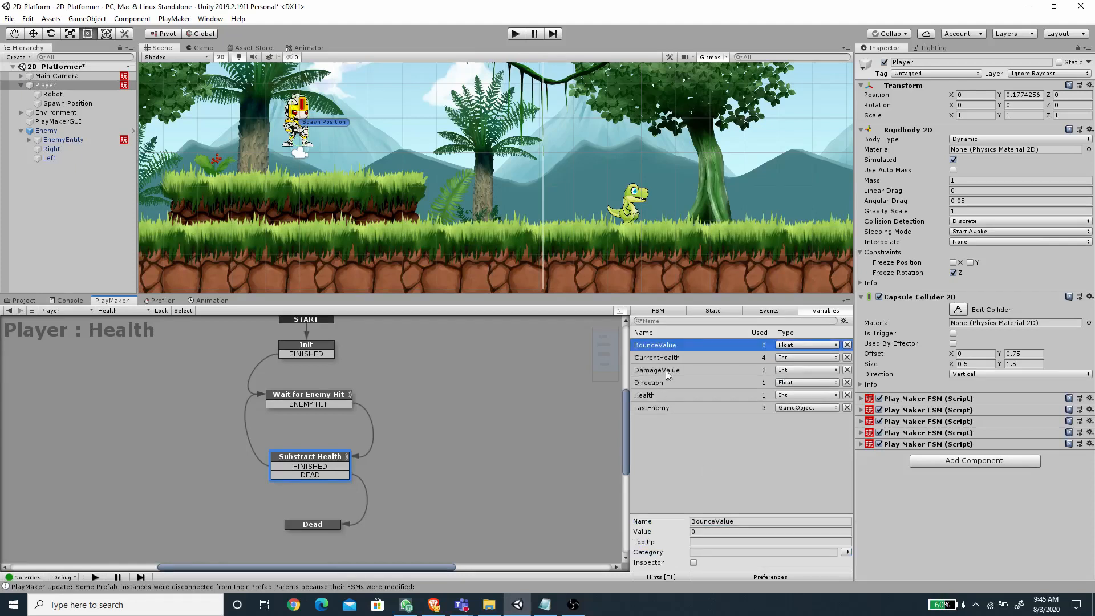
click(769, 531)
text(-5)
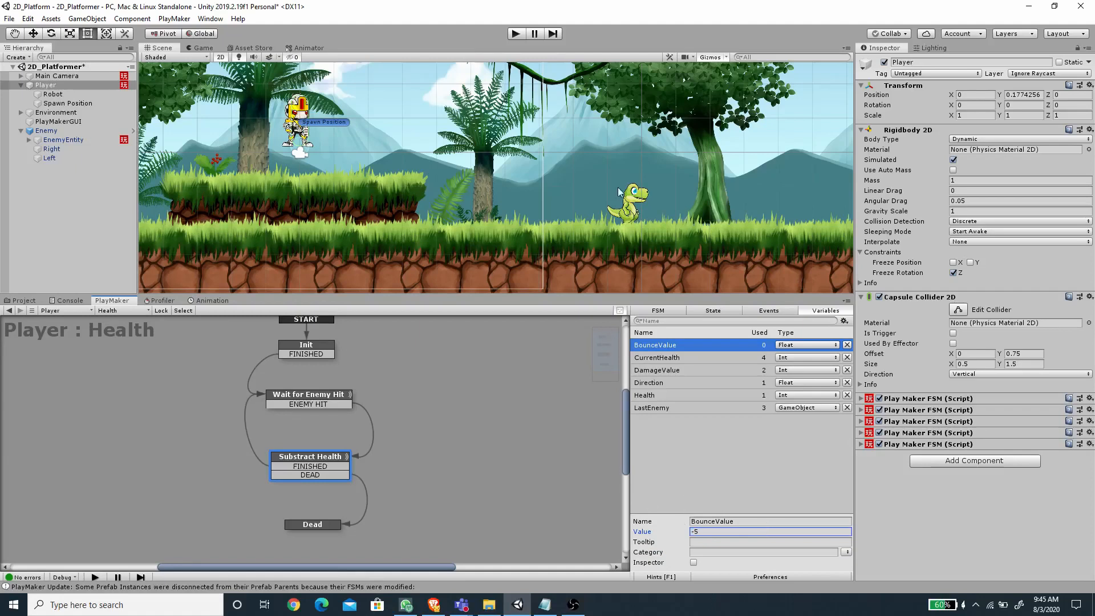
Step: Add a Float Multiply action to the Substract Health state and close the action browser
click(714, 310)
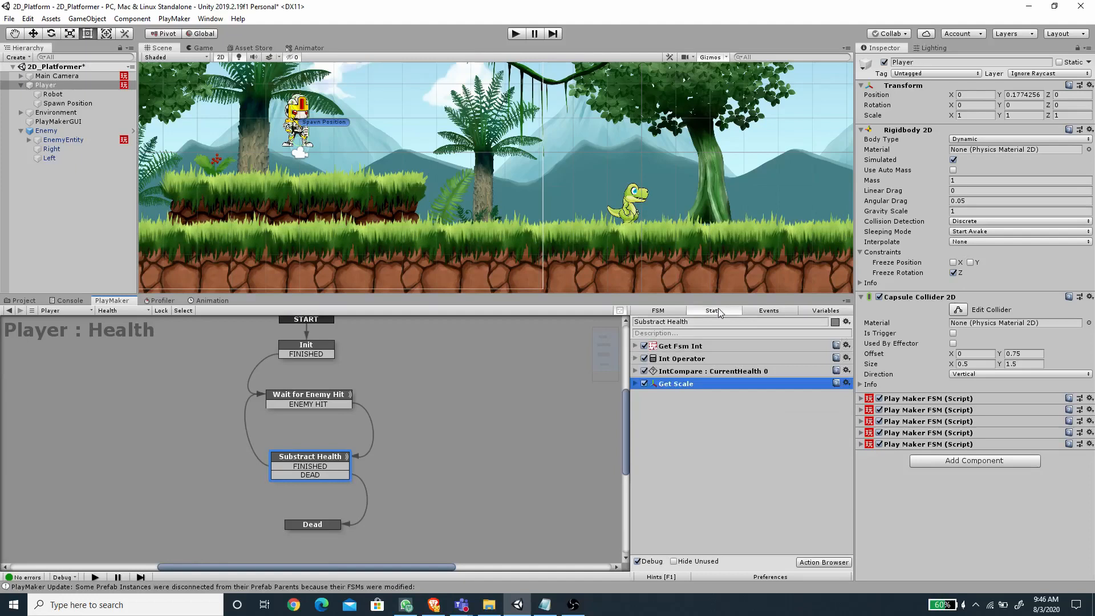
click(819, 563)
text(flo)
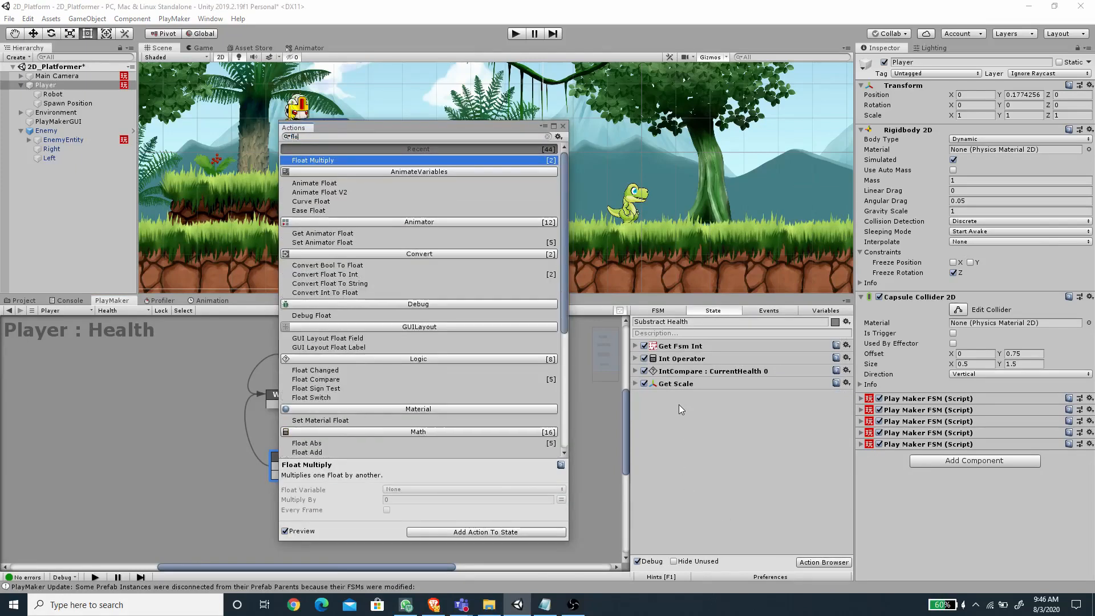
key(Return)
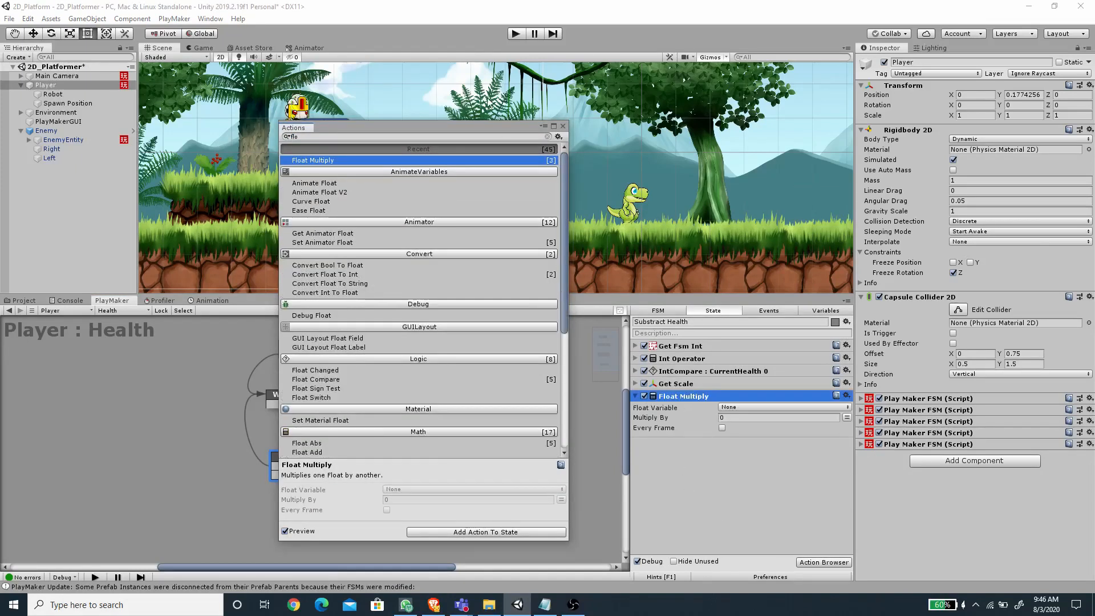
click(563, 125)
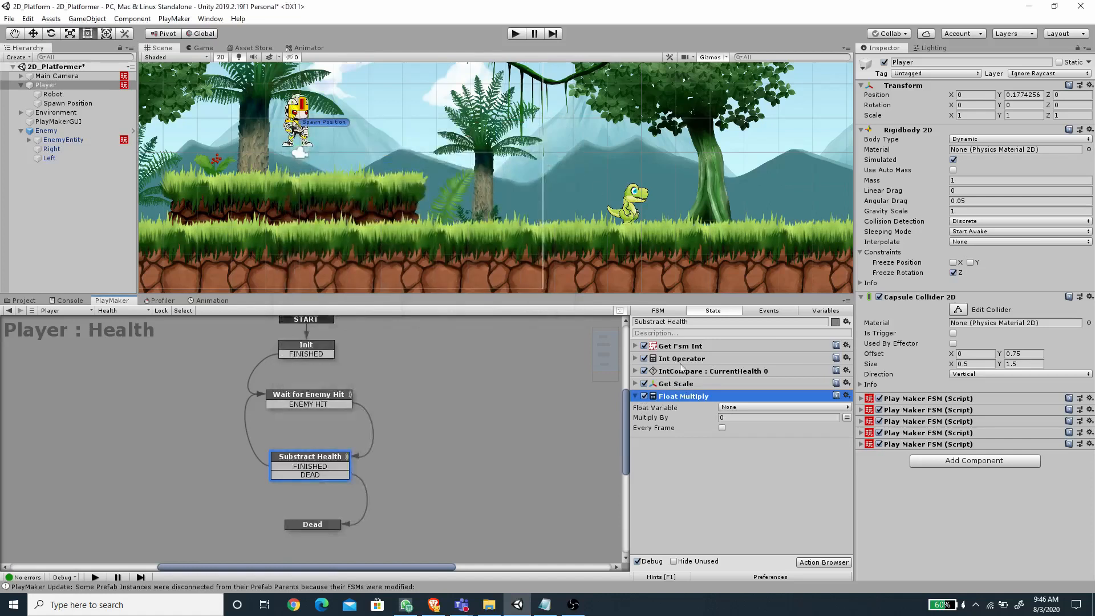
Step: Set Float Multiply to multiply the BounceValue variable by the Direction variable, and collapse the action
click(738, 407)
click(758, 432)
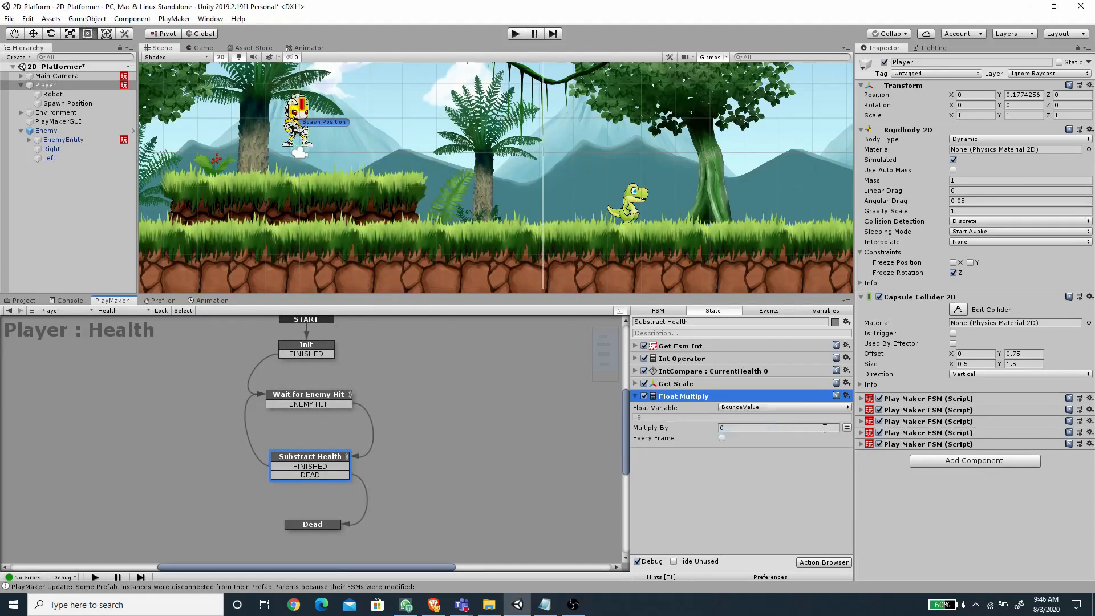
click(847, 428)
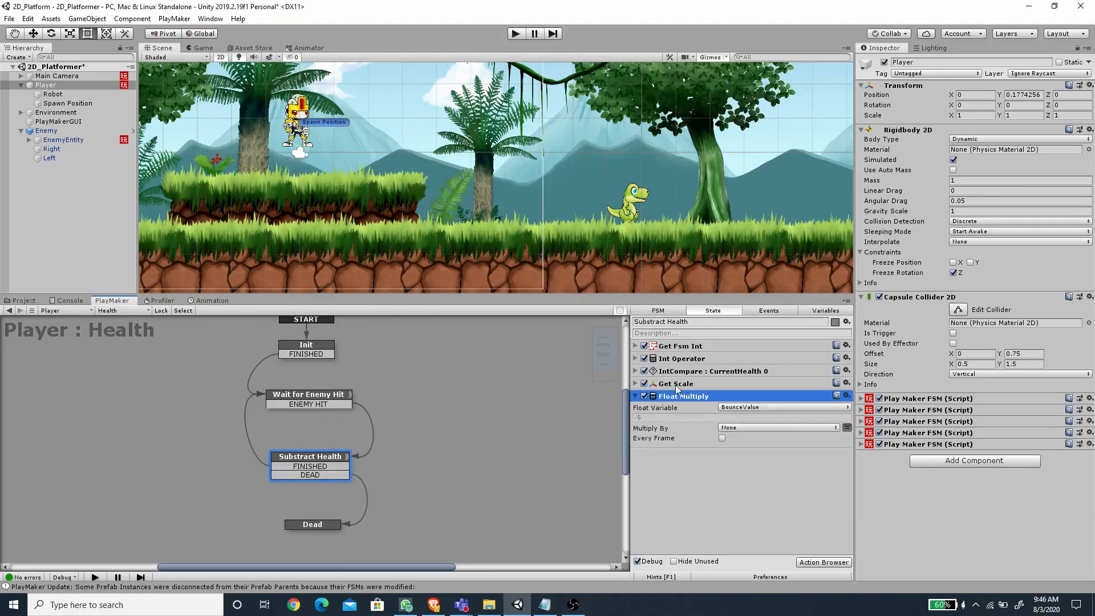
click(744, 427)
click(763, 466)
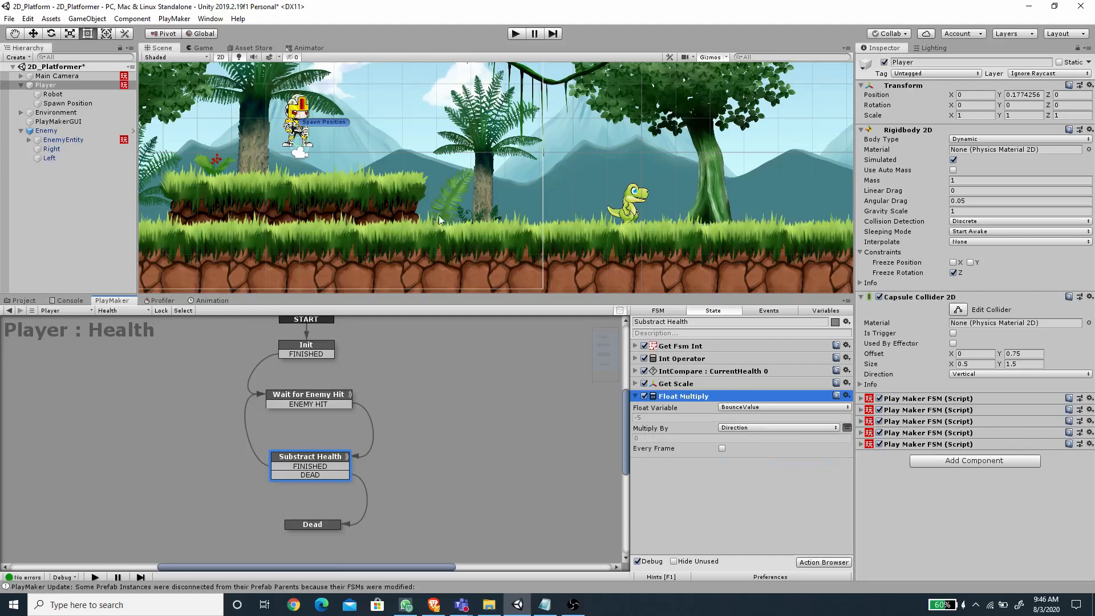
click(635, 396)
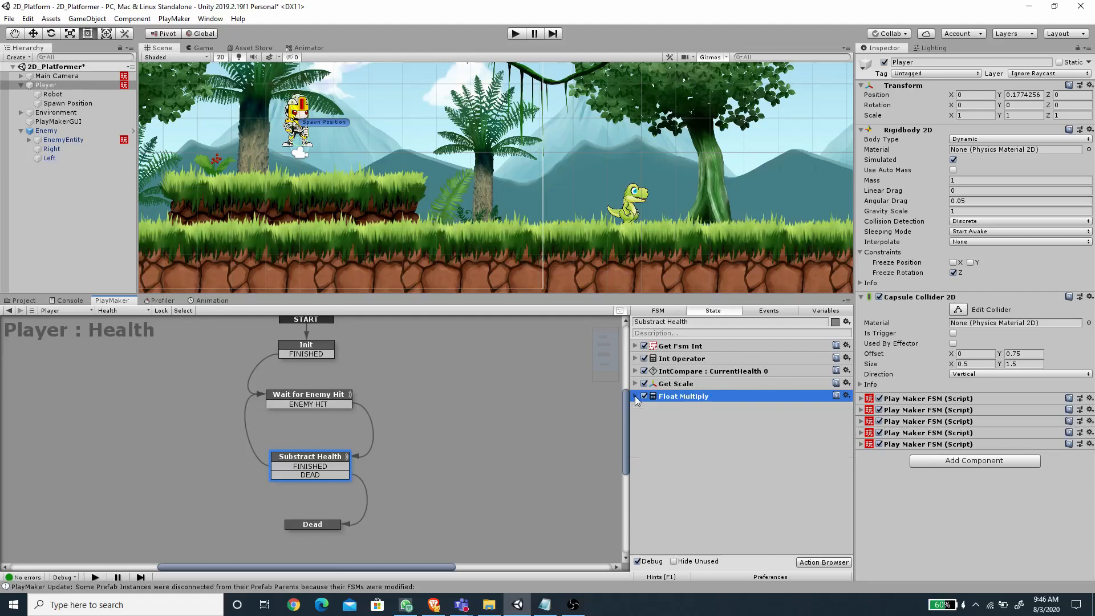
Step: Add an Add Force 2d action to the Substract Health state and close the action browser
click(758, 474)
click(813, 566)
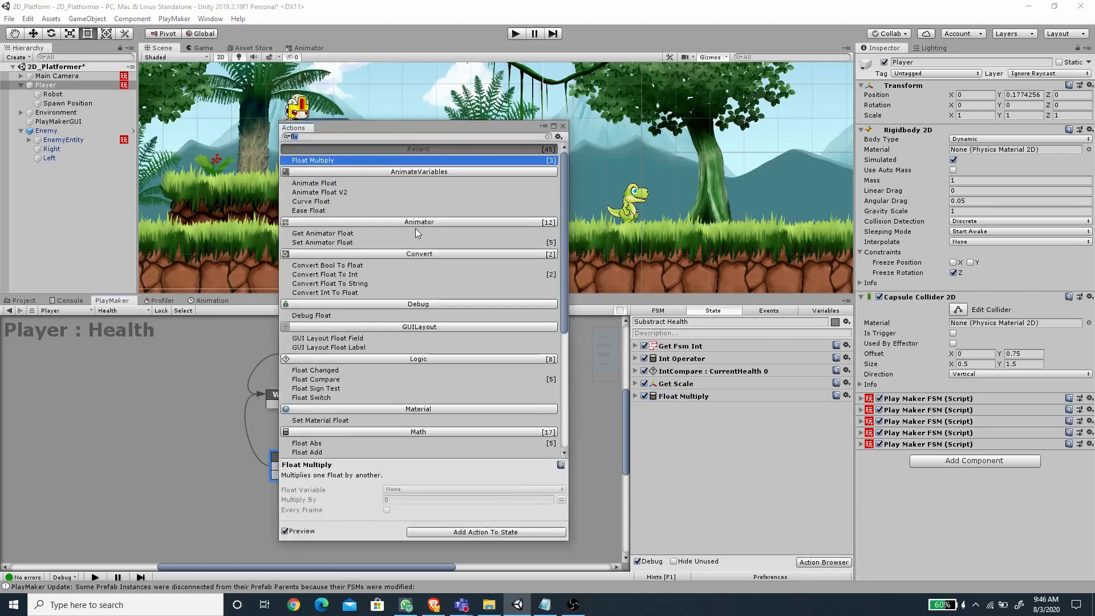
text(add)
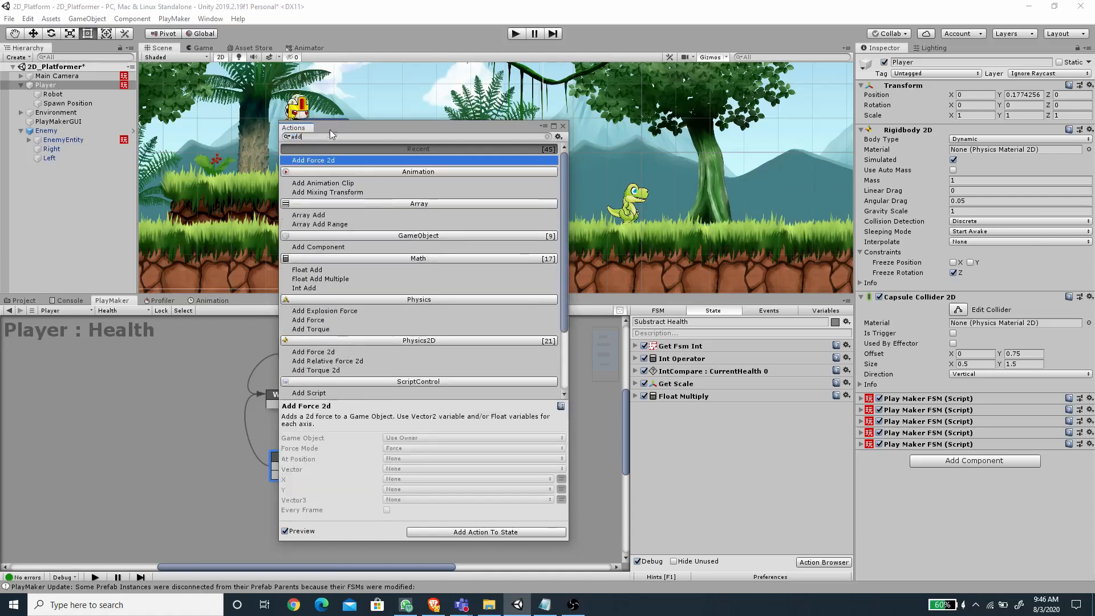
double_click(328, 162)
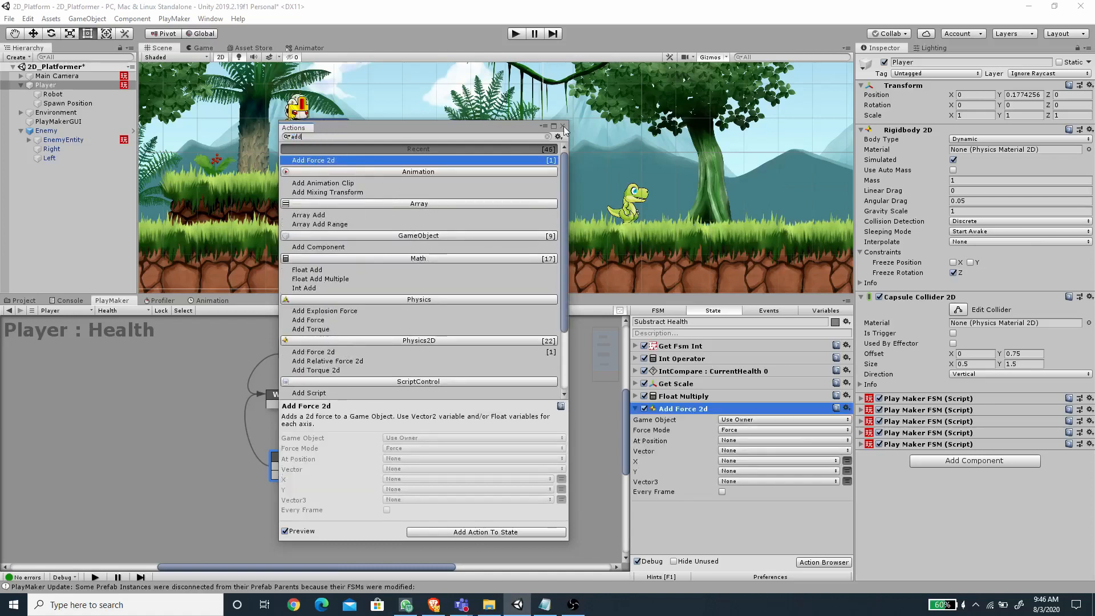
click(563, 127)
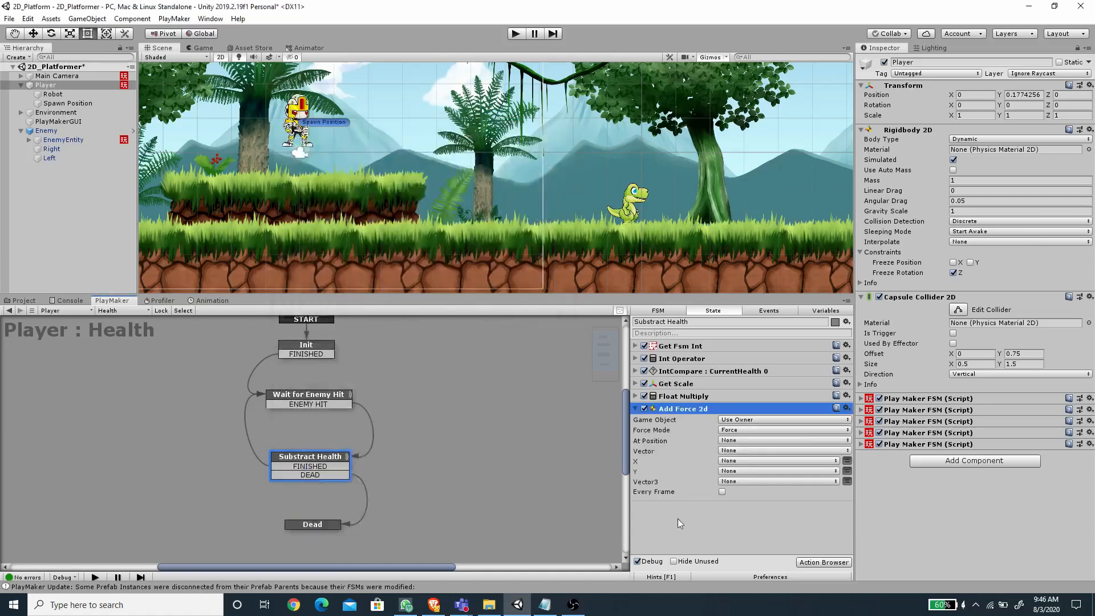
Step: Set Add Force 2d's X to BounceValue and Y to 3, change its Force Mode, and collapse the action
click(734, 461)
click(756, 486)
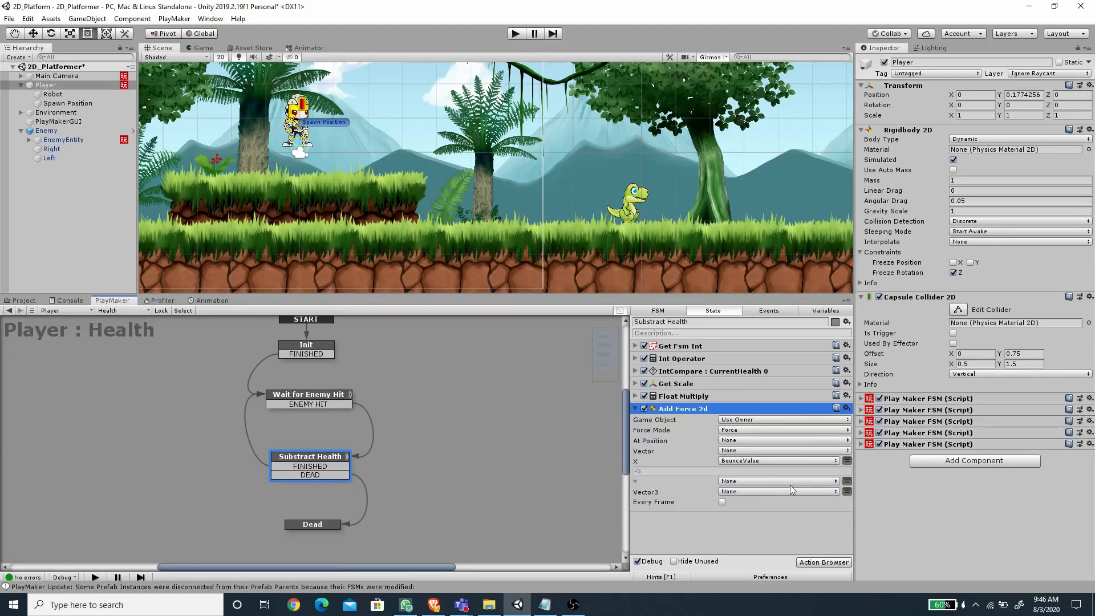
click(847, 482)
click(763, 482)
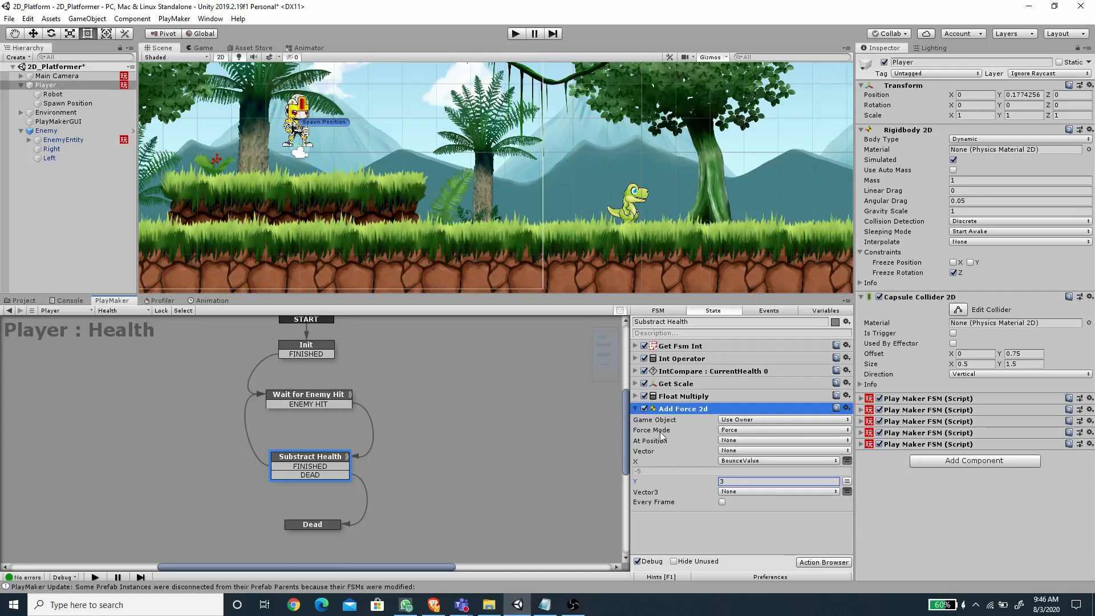
click(735, 431)
click(749, 455)
click(635, 409)
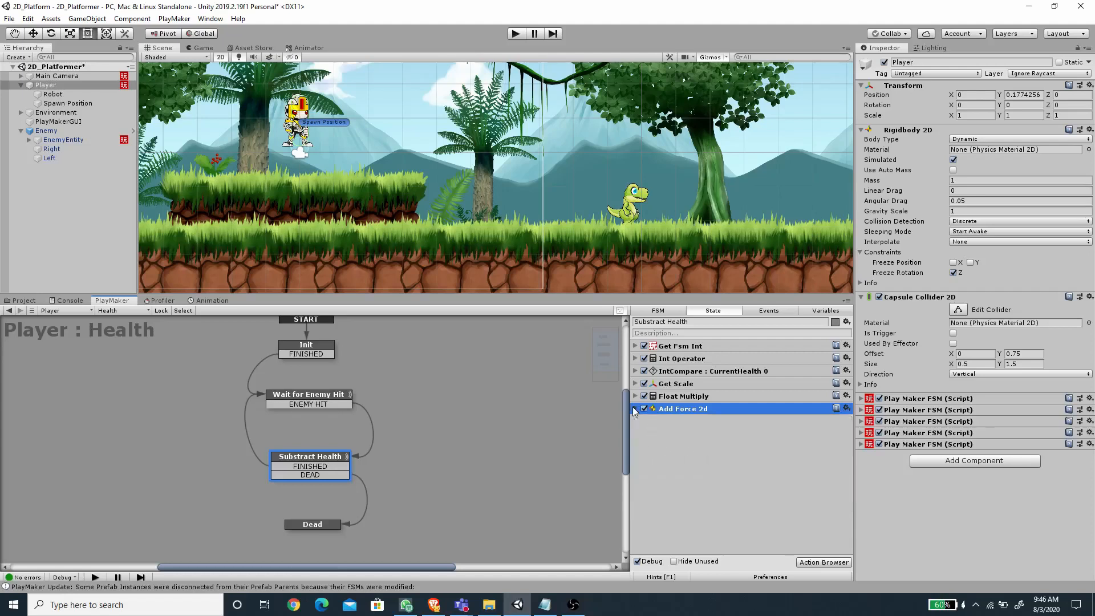
Step: Add a Blink action to the end of the Substract Health state
click(743, 486)
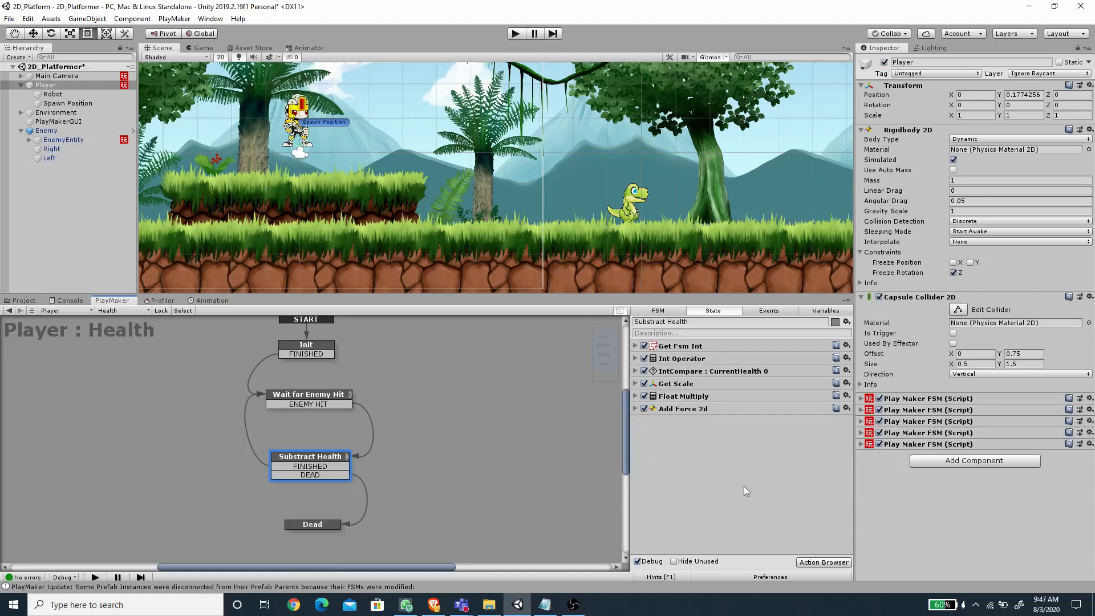
click(823, 562)
text(blink)
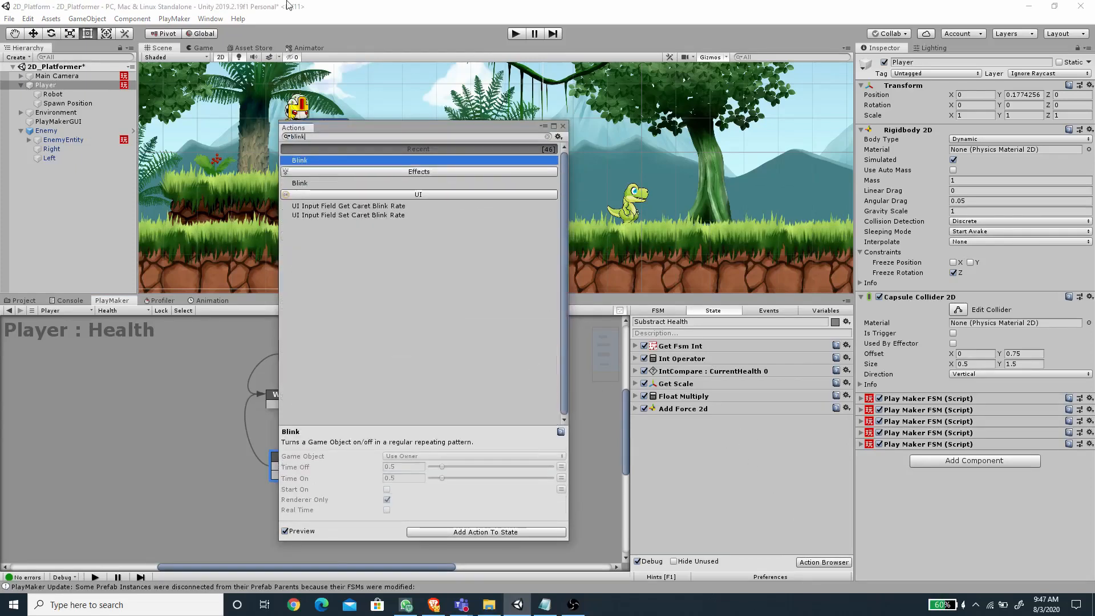
double_click(299, 160)
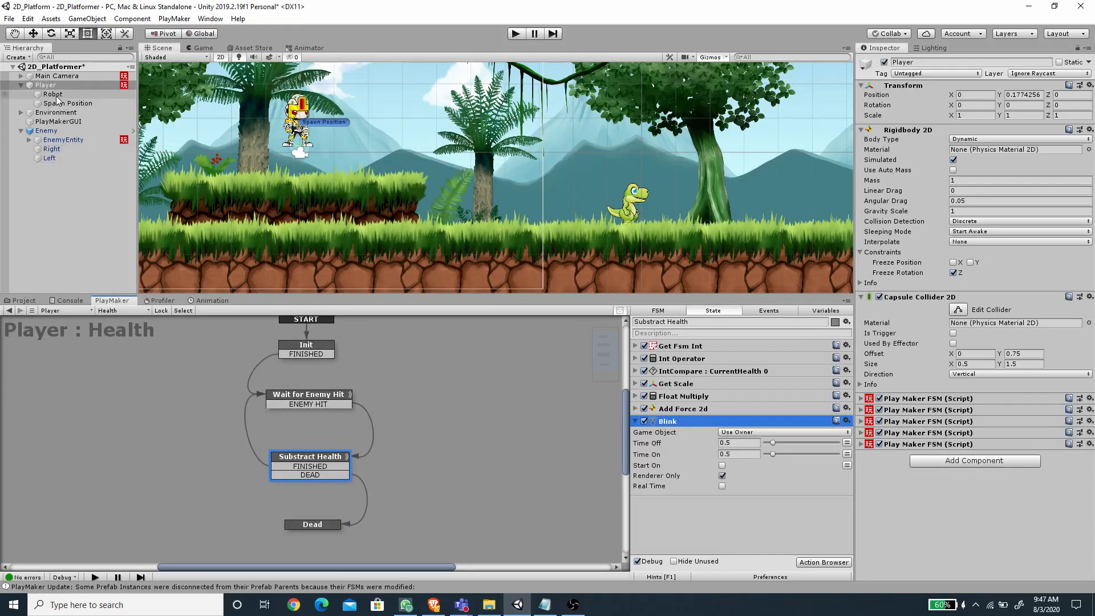
Step: Specify Robot as the Blink action's game object and set both Time Off and Time On to 0.15
click(754, 433)
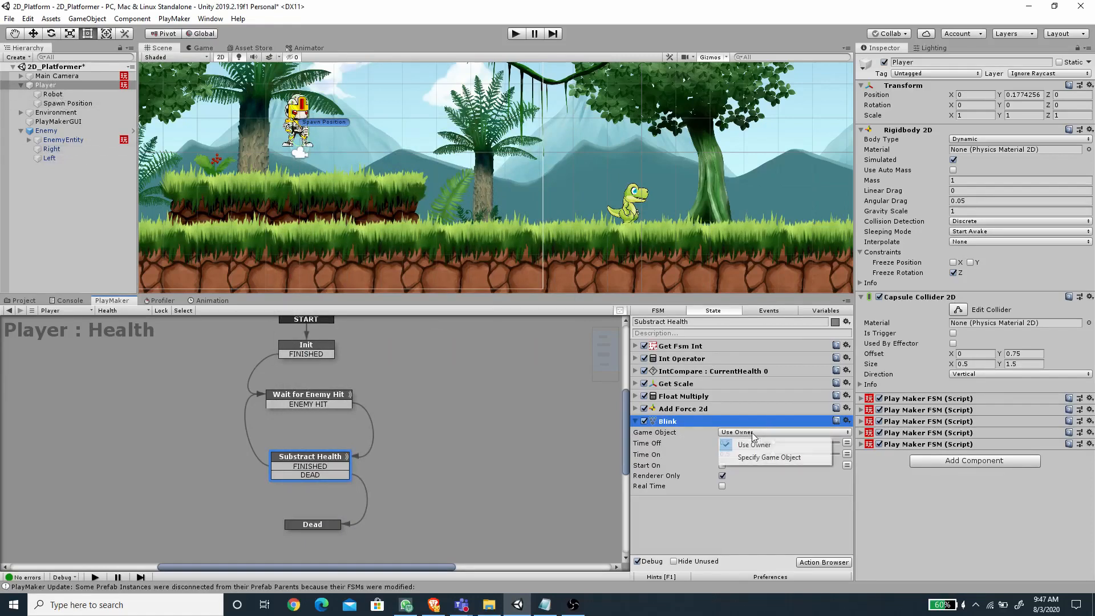
click(764, 457)
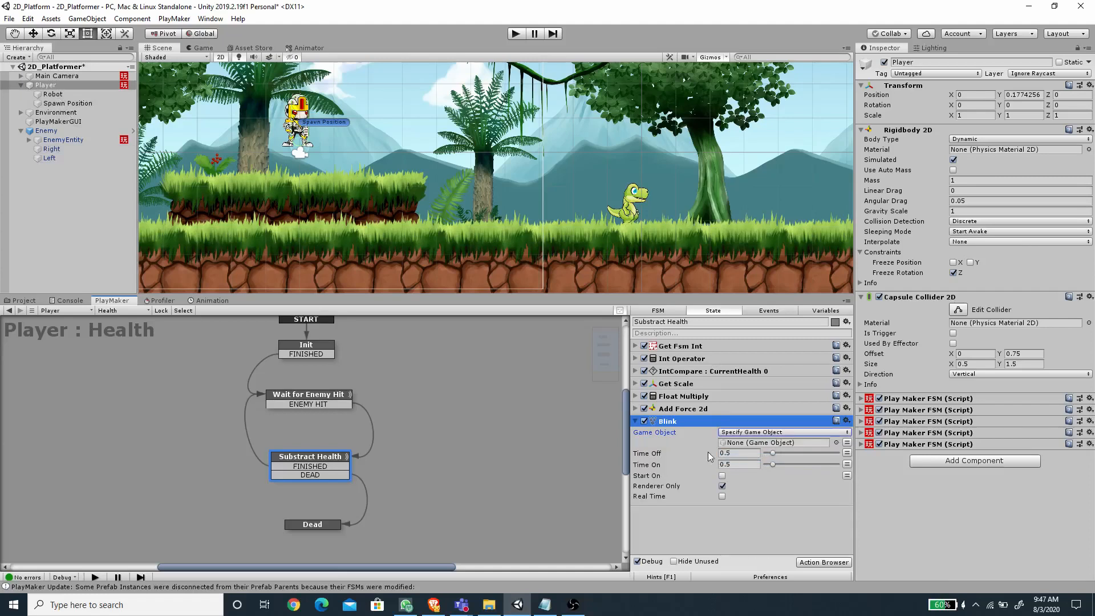
drag(62, 135, 747, 444)
key(Tab)
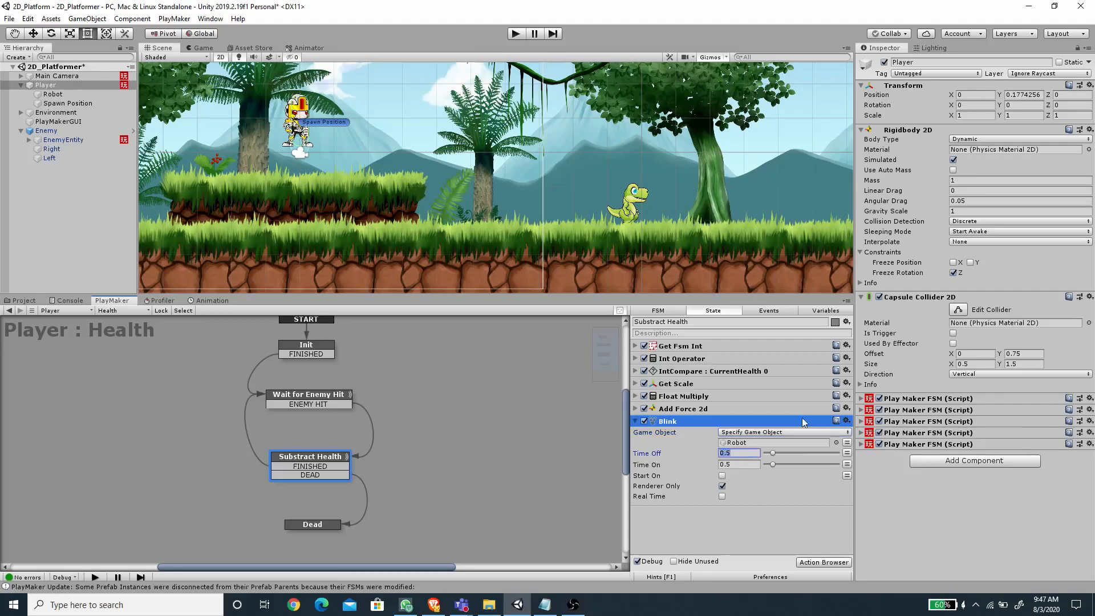
text(.1)
text(5)
key(Return)
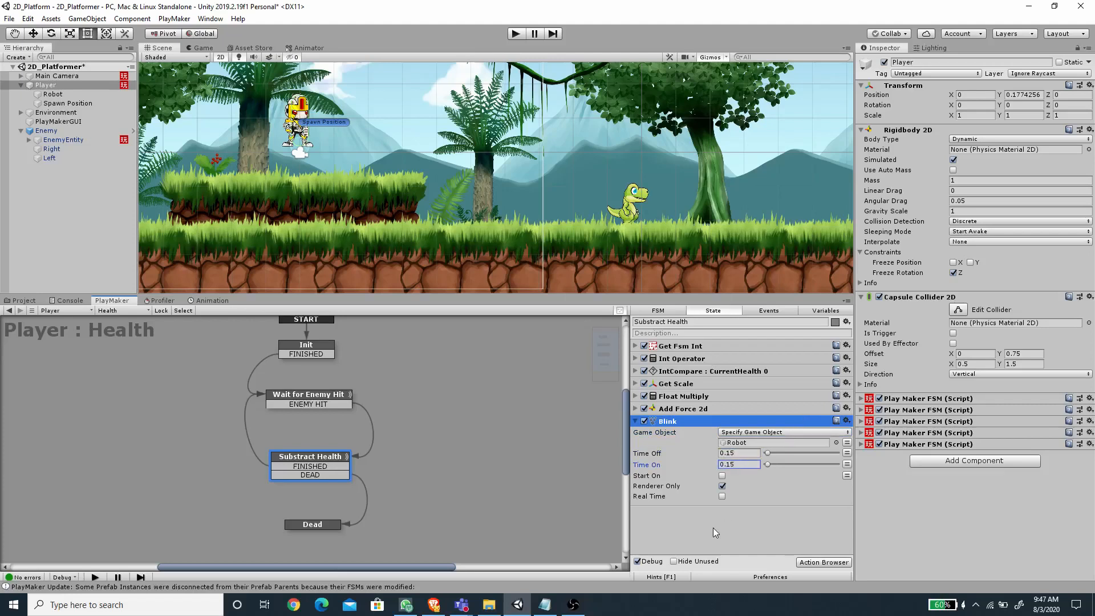
Step: Add a Set Visibility action to the Wait for Enemy Hit state and move it above Trigger2D Event
click(298, 398)
click(812, 561)
text(set vi)
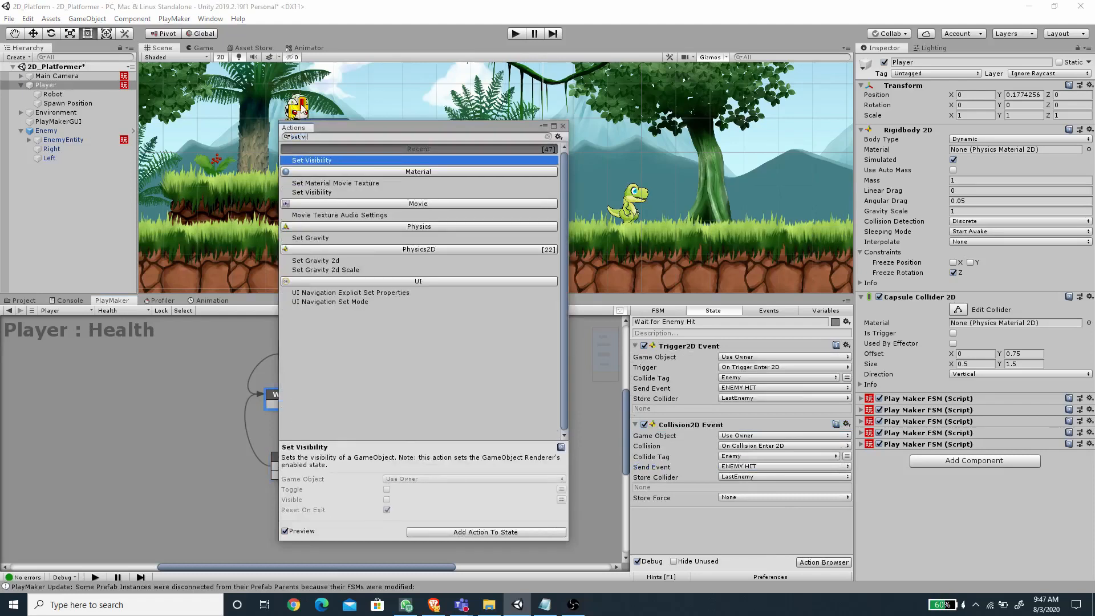
key(Return)
drag(689, 491, 693, 344)
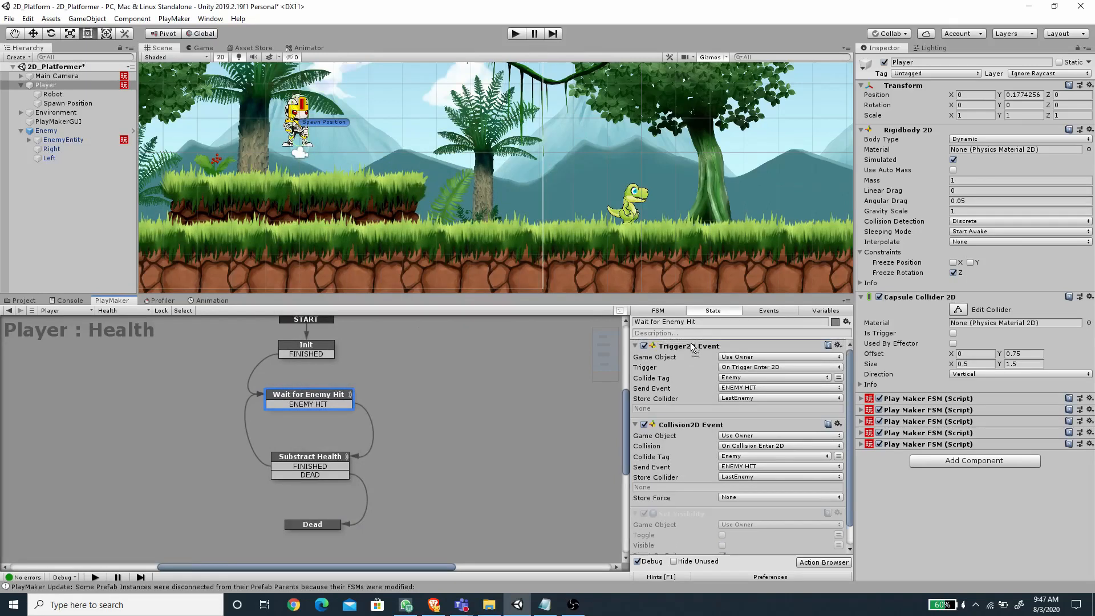
Step: Add a Wait action to the Substract Health state and close the action browser
click(322, 460)
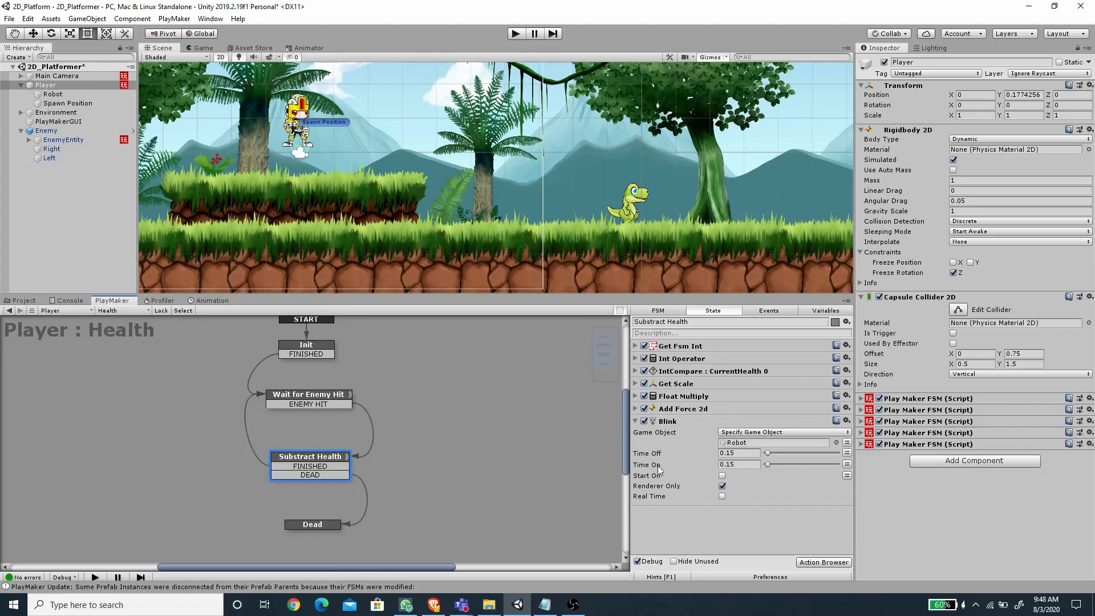
click(824, 562)
text(wait)
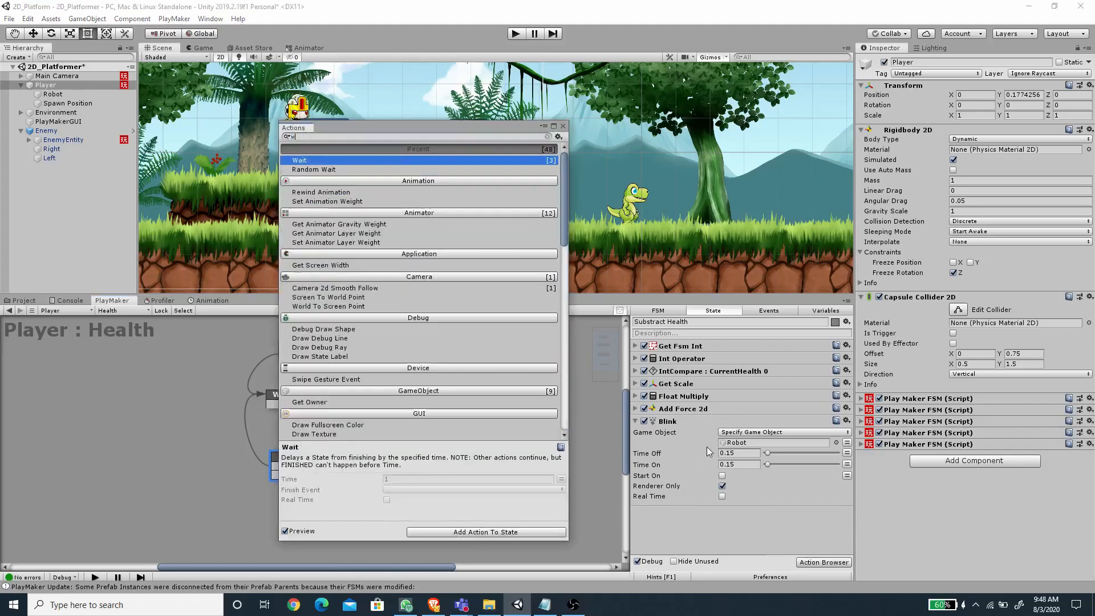
double_click(347, 162)
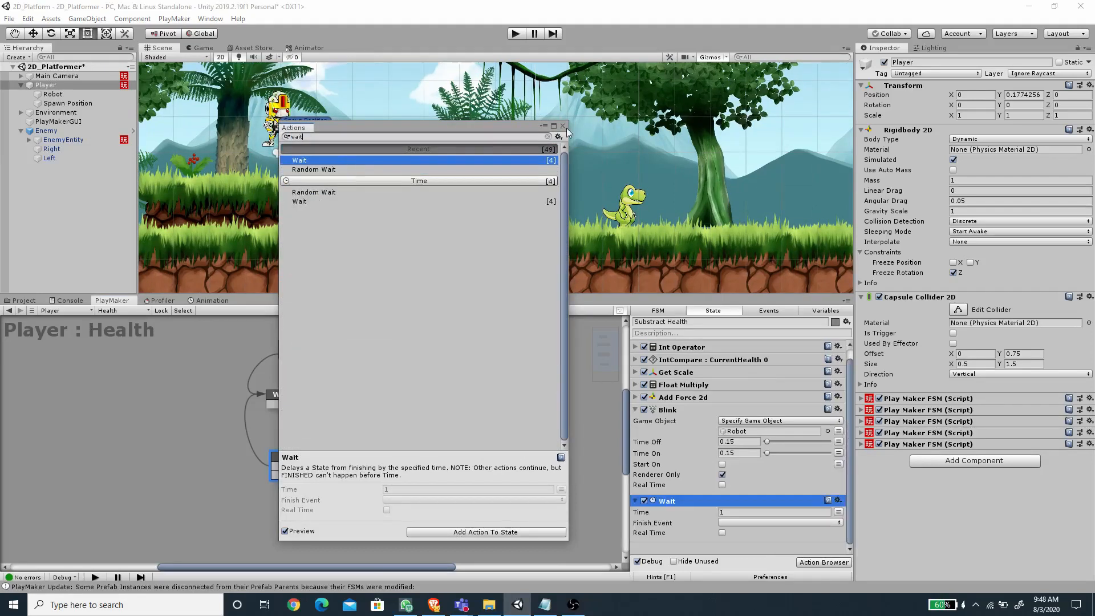
click(565, 127)
Step: Set the Wait action's Time to 5 and its Finish Event to FINISHED
click(736, 511)
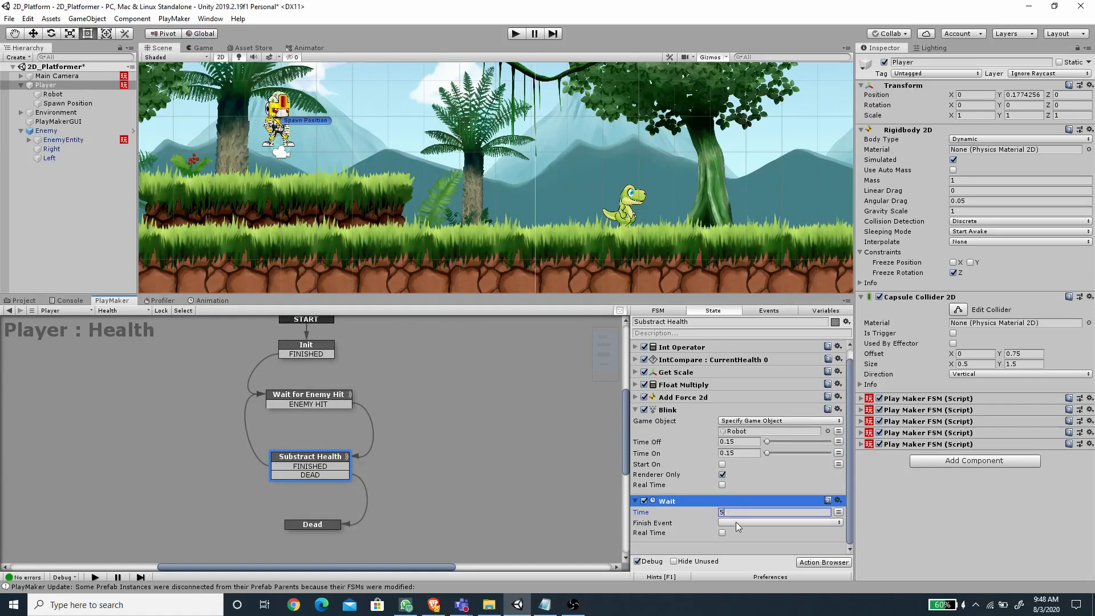
click(736, 522)
click(753, 435)
click(273, 398)
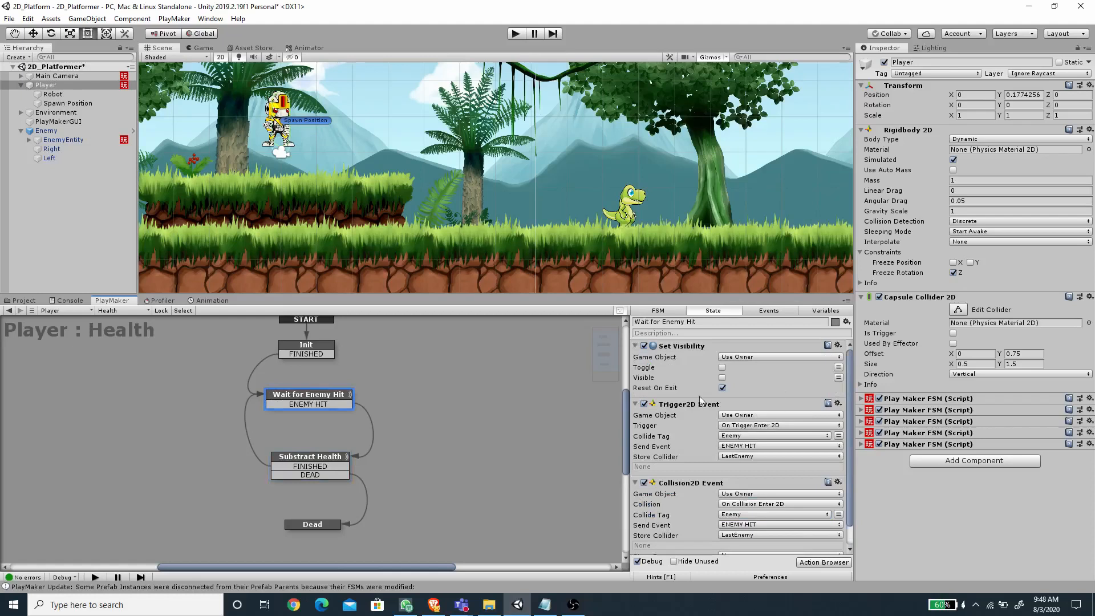
click(326, 466)
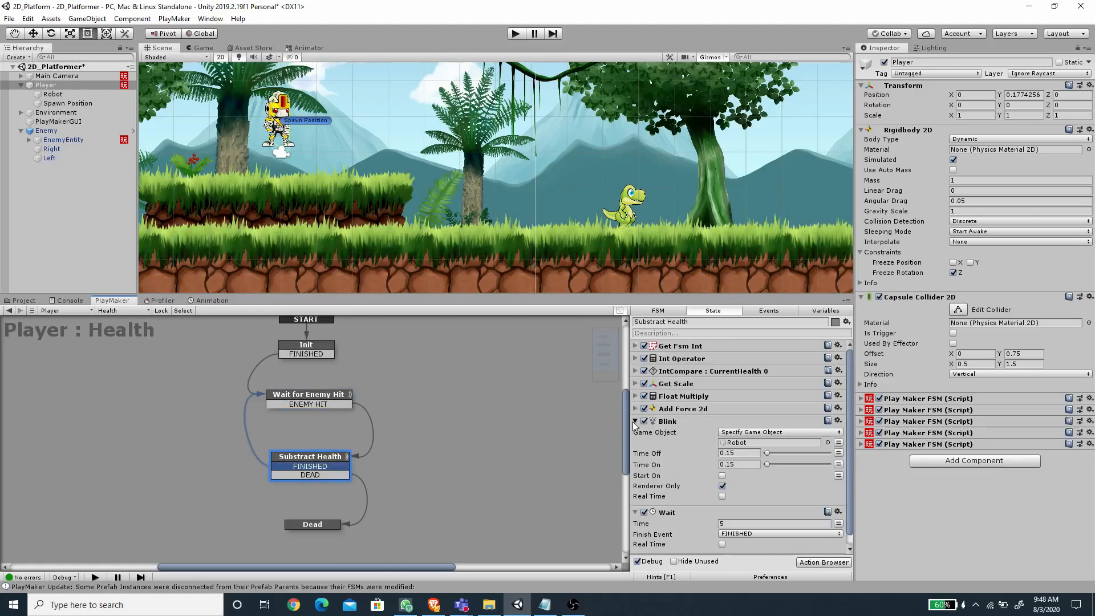
Step: Make Set Visibility target Robot with Visible enabled and Reset On Exit disabled, and collapse all actions in the Wait for Enemy Hit state
click(304, 397)
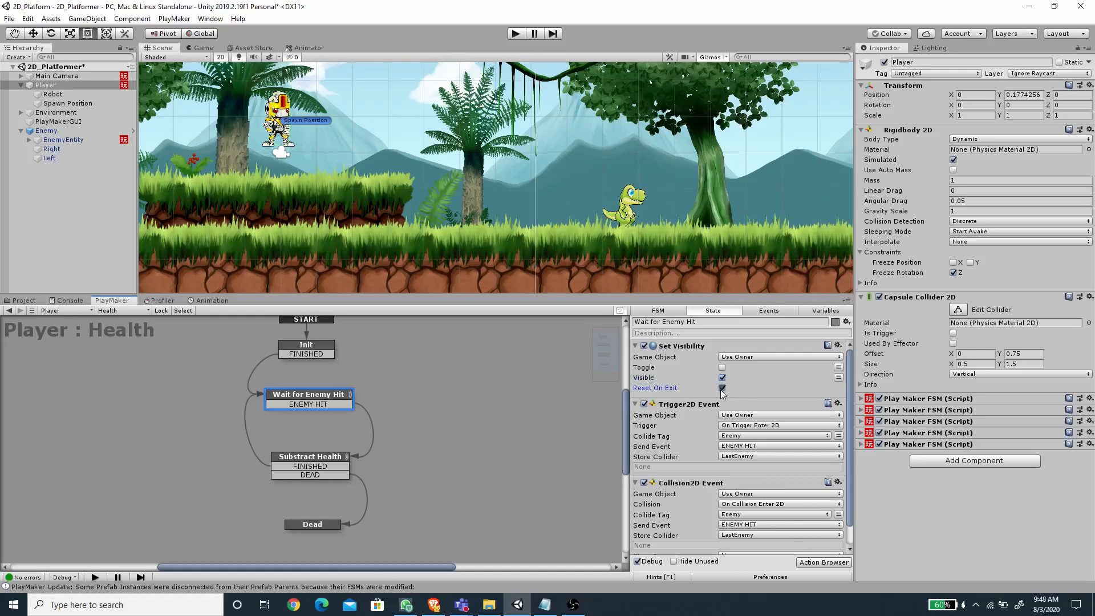
click(750, 358)
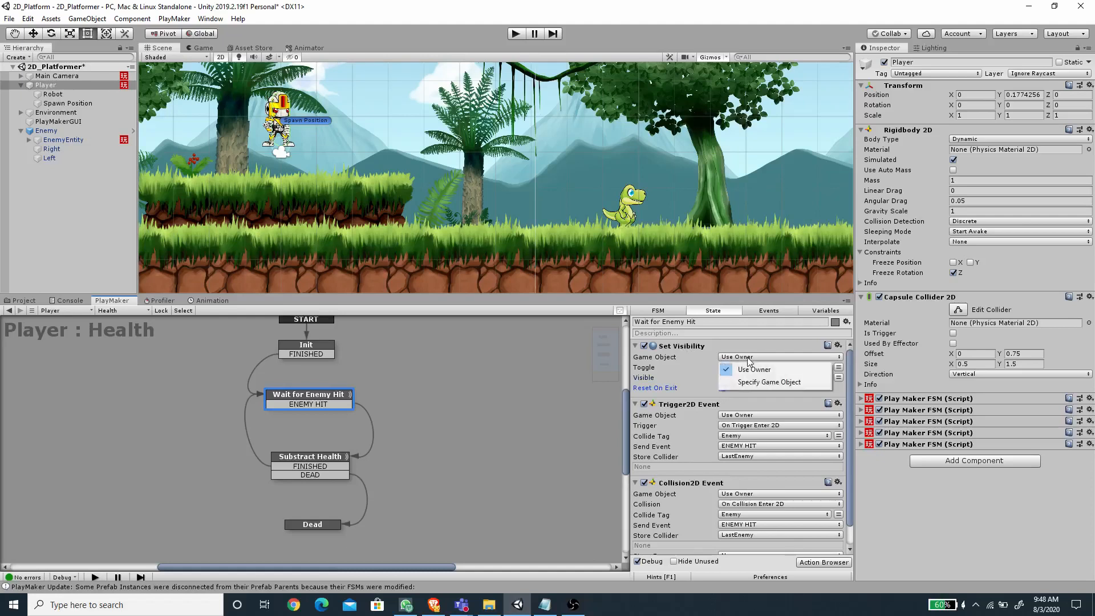
click(764, 382)
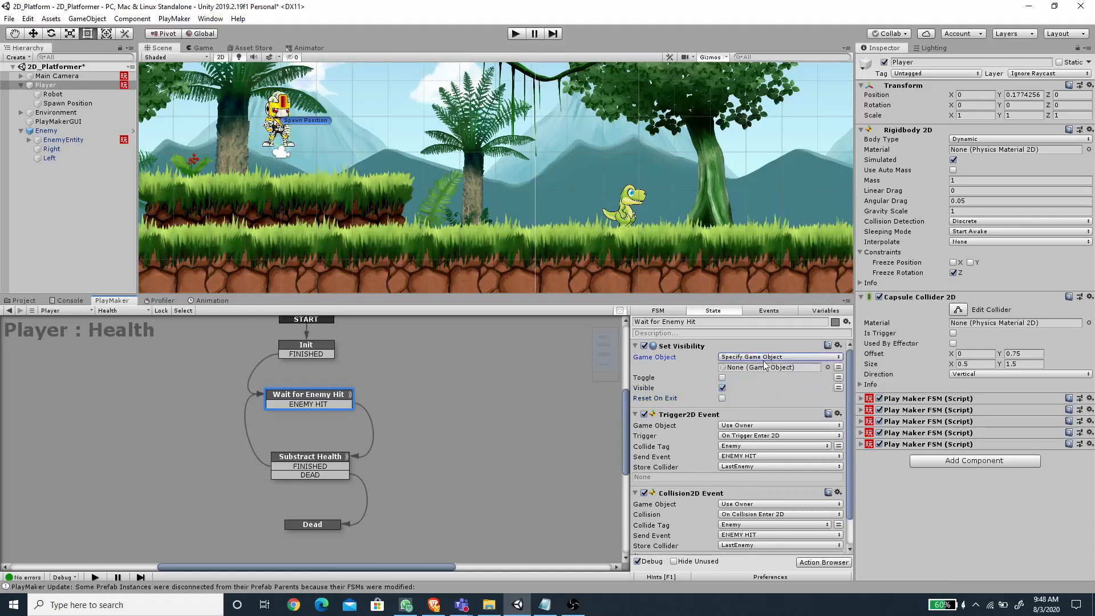
drag(53, 95, 747, 368)
click(635, 346)
click(636, 358)
click(636, 370)
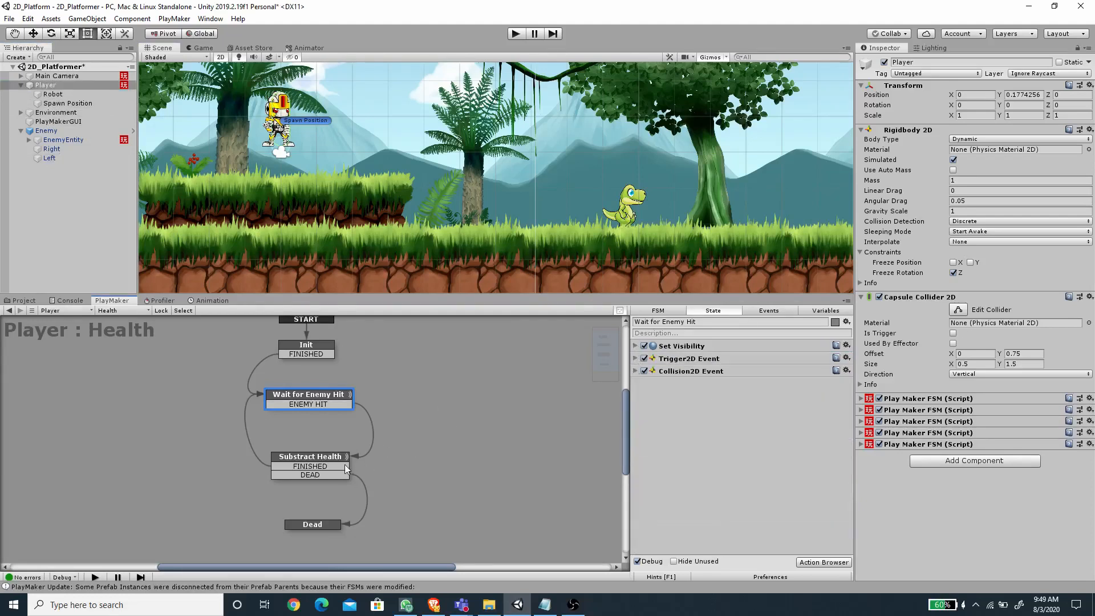
Step: Open the player's Movement FSM and add a state named Enemy Hit beside the Movement state
click(330, 454)
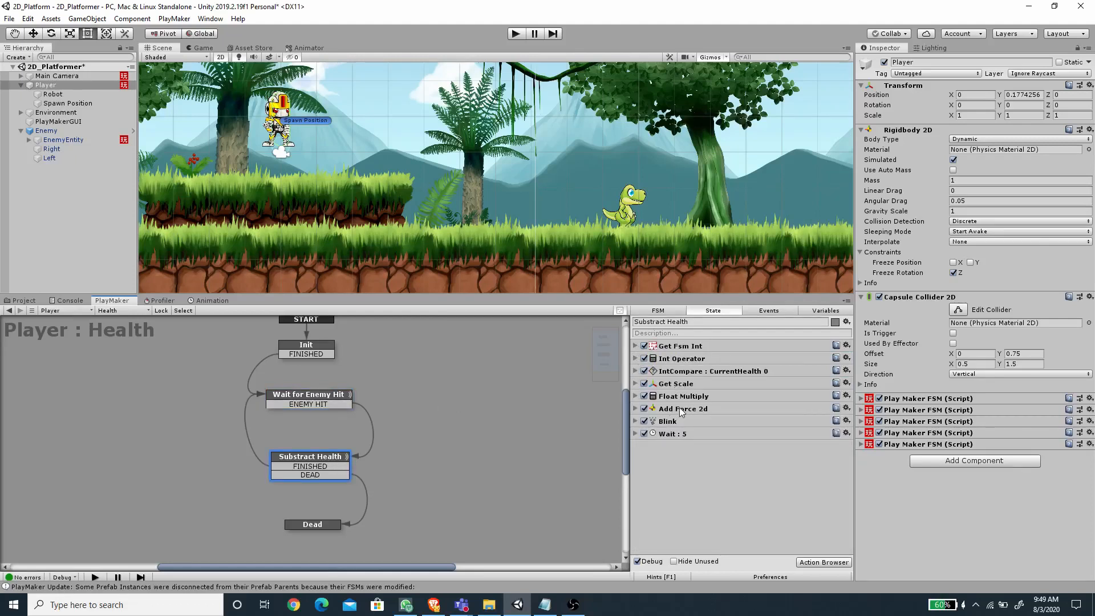
click(114, 313)
click(149, 361)
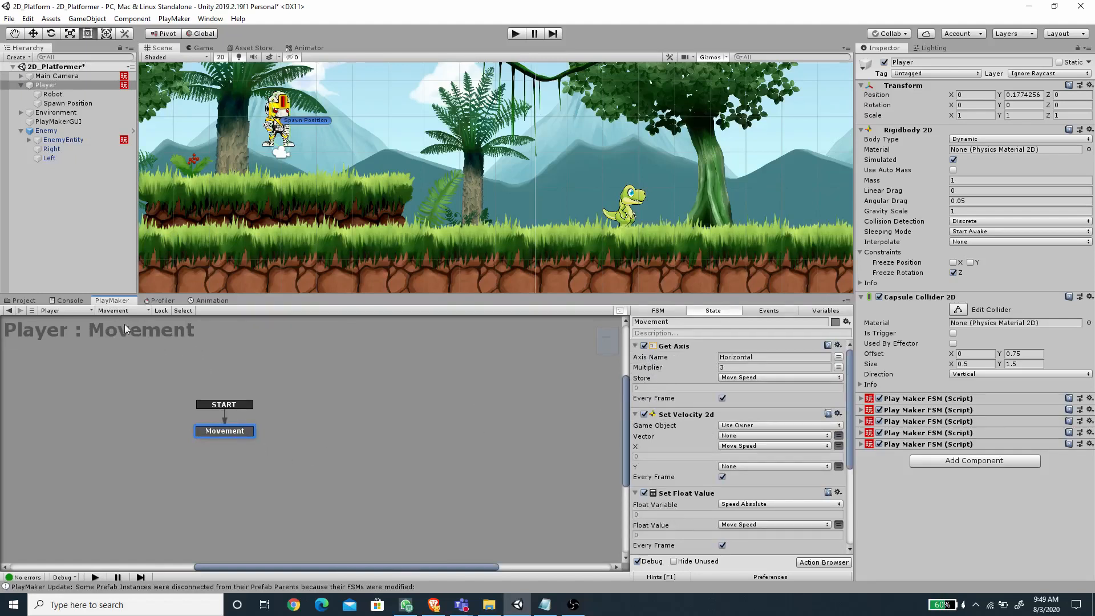
right_click(320, 436)
click(333, 438)
drag(333, 434, 307, 428)
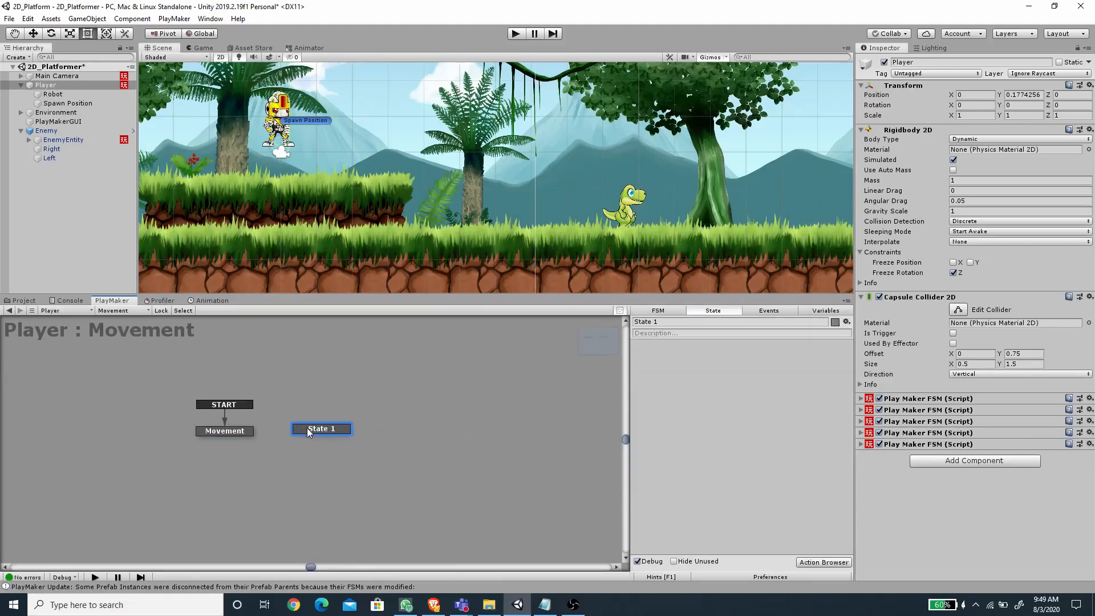
text(Enemy Hit)
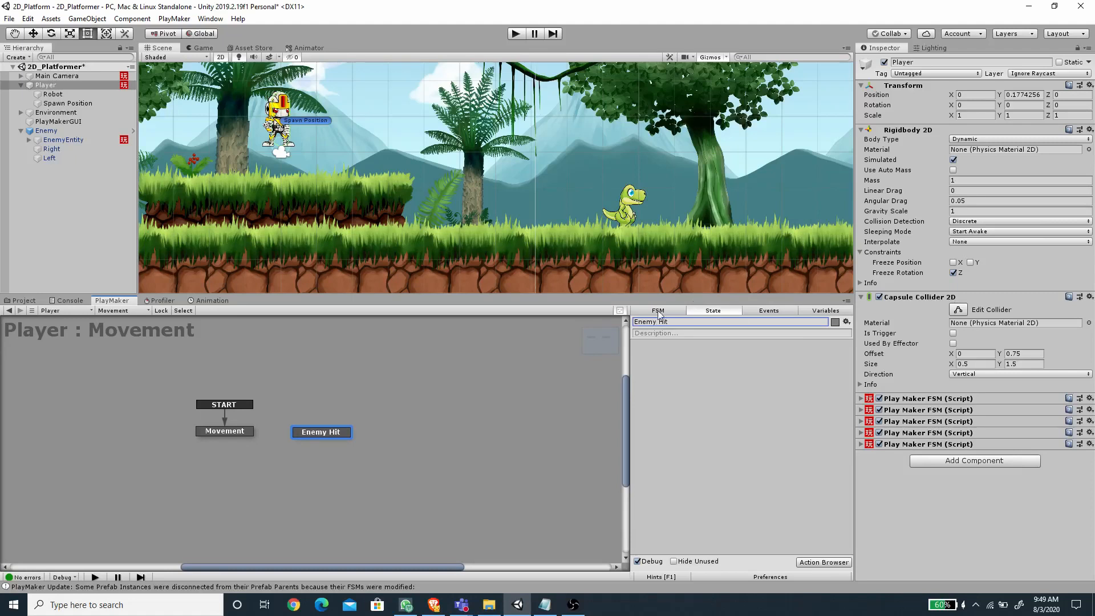
Step: Add an event named HIT to the Movement FSM
click(767, 311)
click(713, 550)
text(HIT)
key(Return)
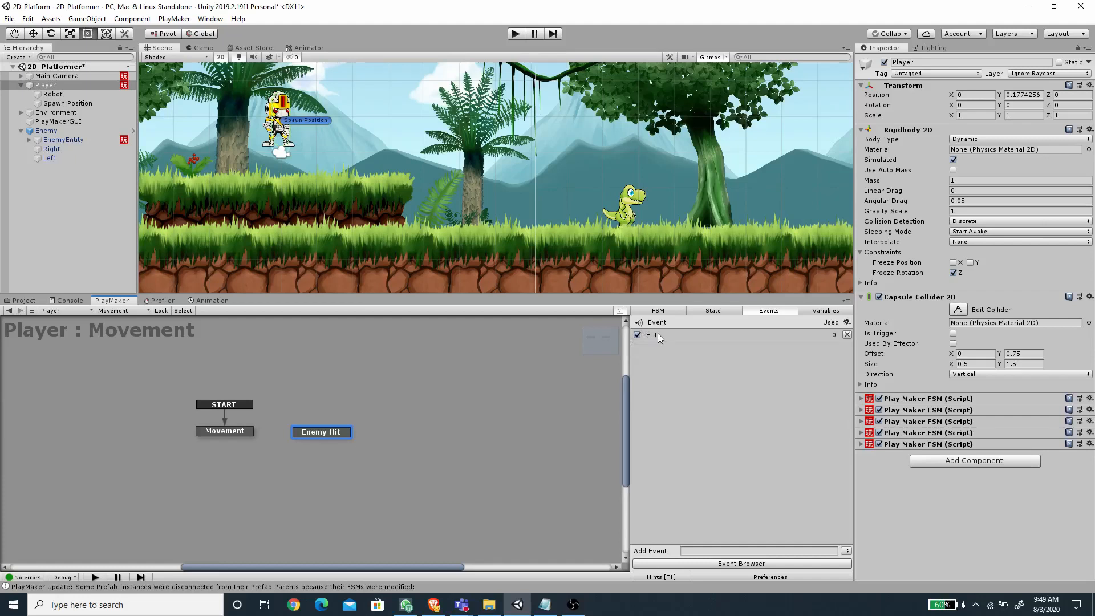
Step: Add a HIT global transition to the Enemy Hit state and a FINISHED transition from it to the Movement state
right_click(331, 433)
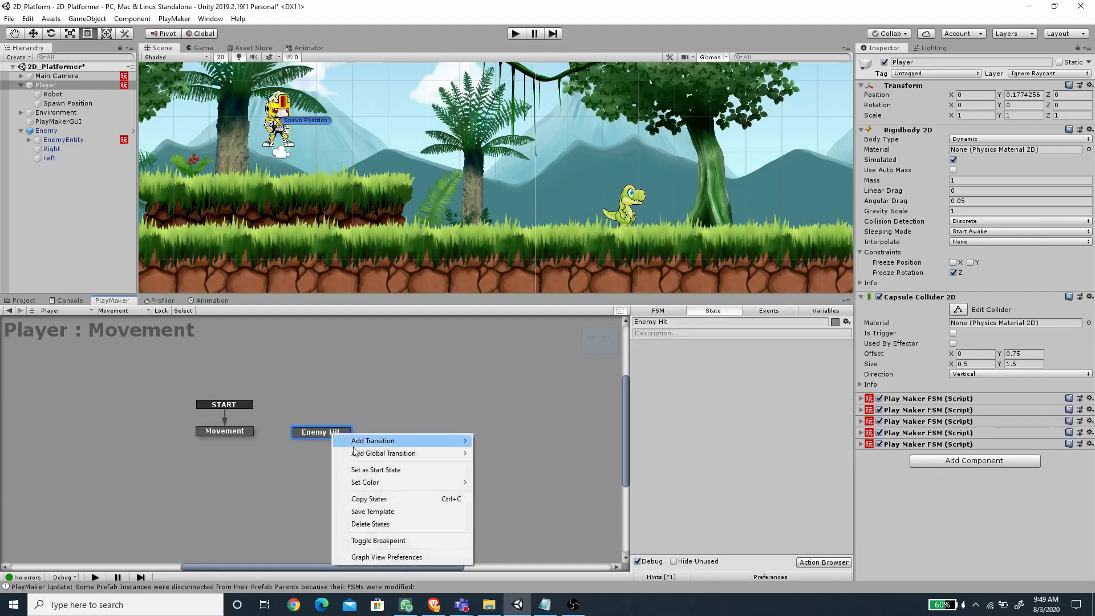
mouse_move(360, 456)
click(508, 455)
drag(332, 434, 343, 435)
right_click(344, 434)
mouse_move(373, 440)
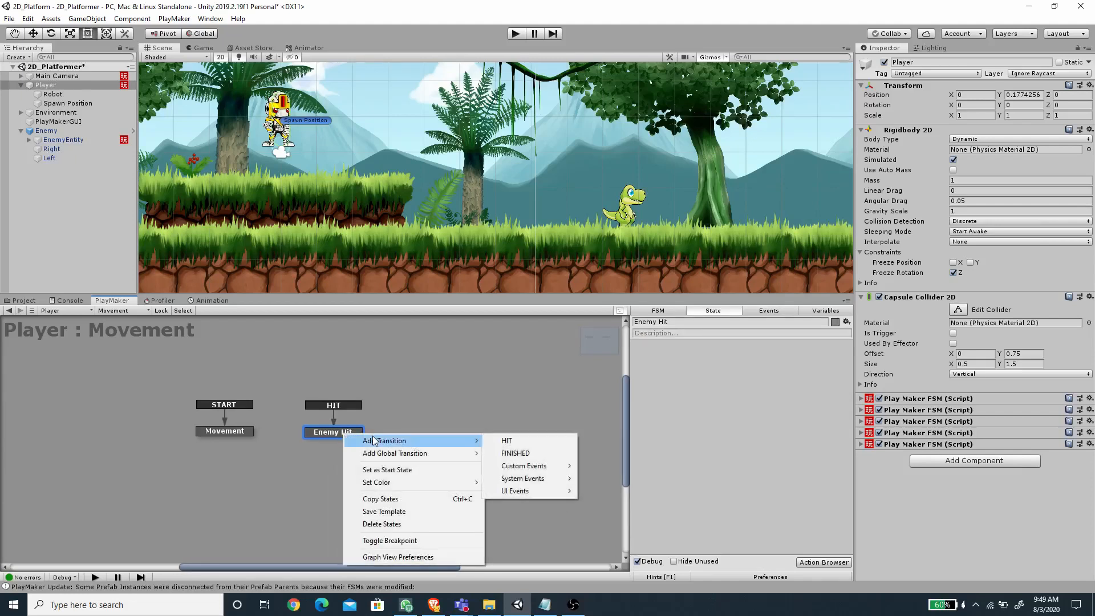
click(511, 455)
drag(318, 444, 238, 436)
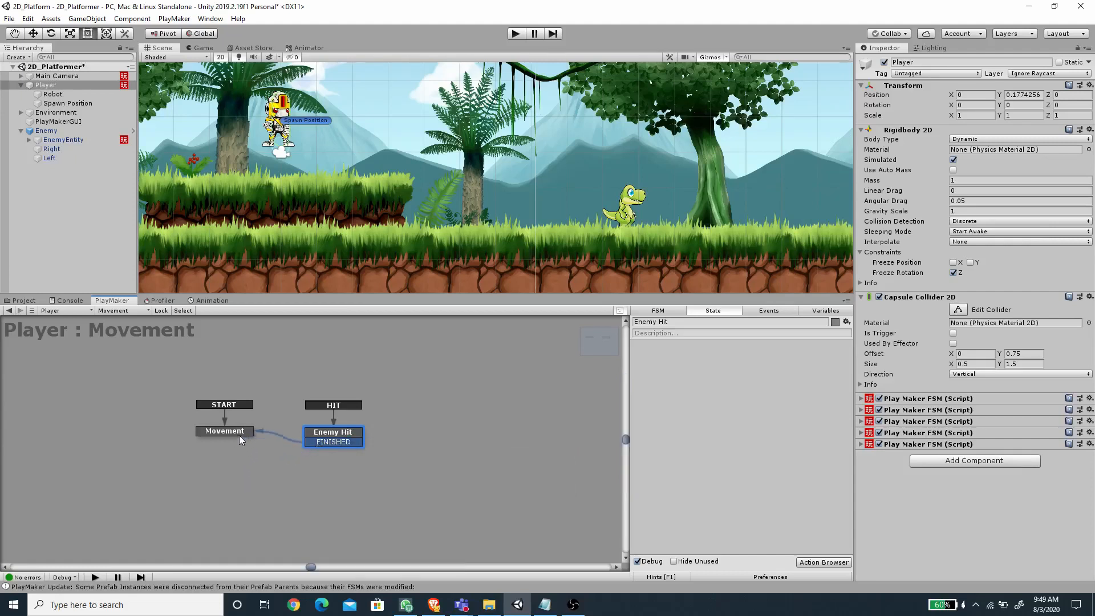
Step: Add a Wait action to the Enemy Hit state of the Movement FSM
click(659, 312)
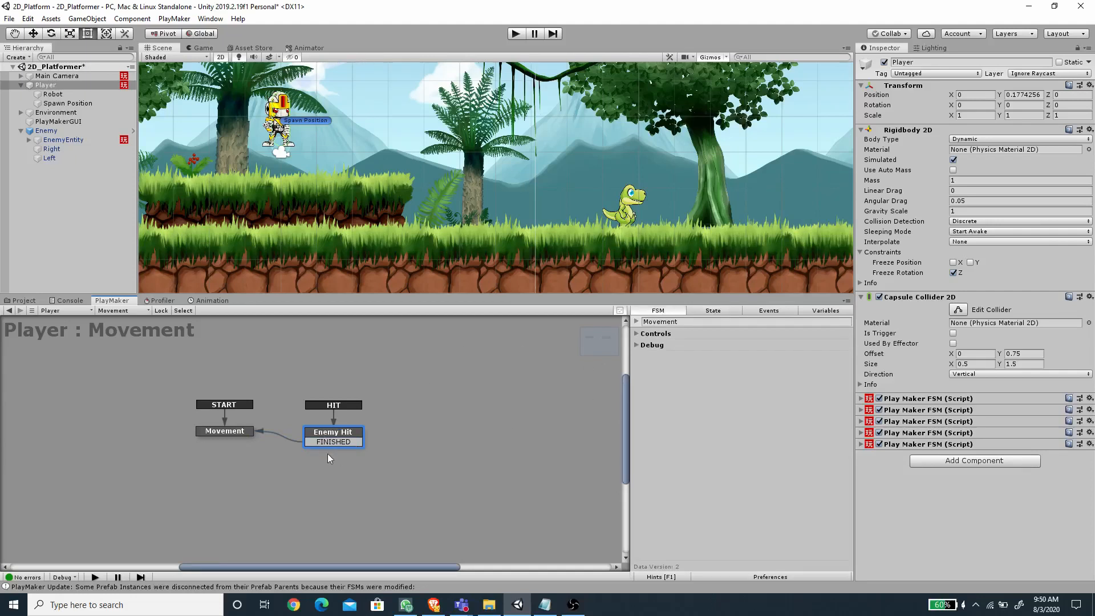
click(715, 310)
click(797, 563)
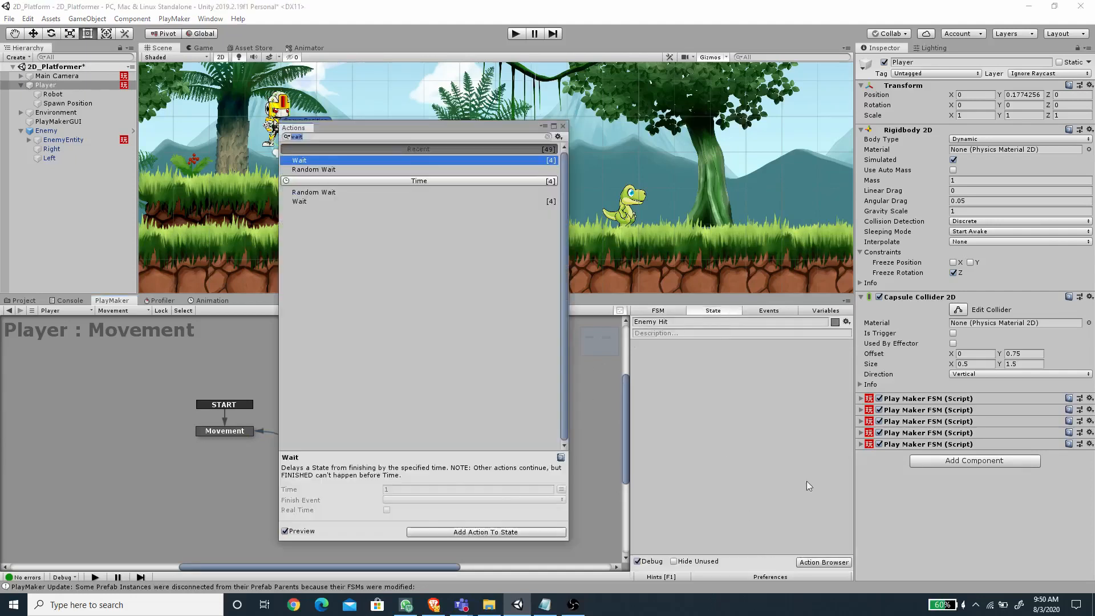
key(Return)
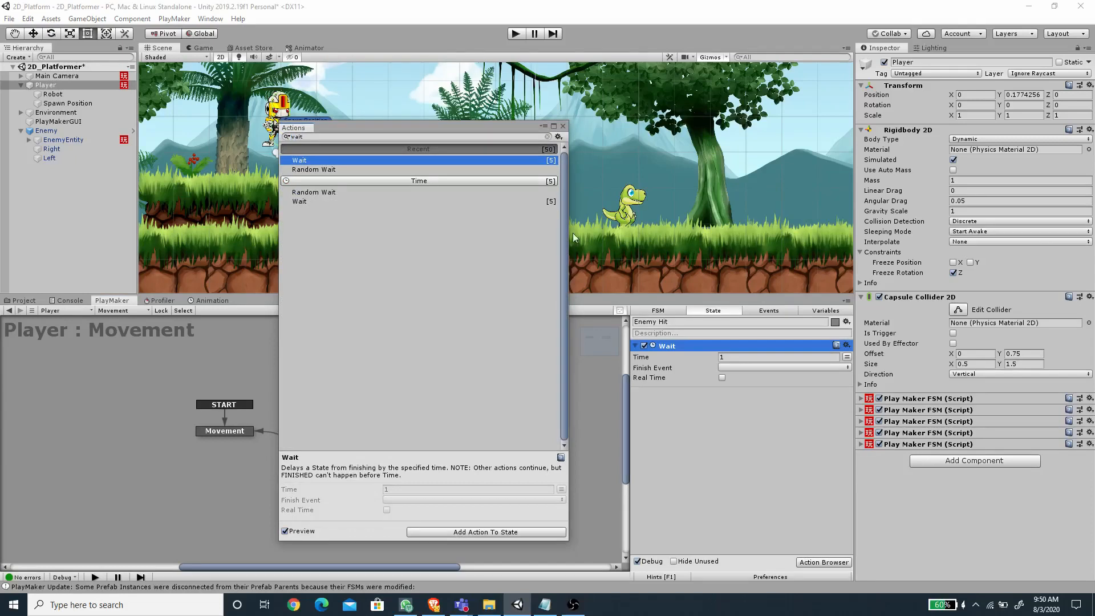
click(563, 126)
Step: Set the Wait action's Time to 0.5 and its Finish Event to FINISHED, and save the scene
click(721, 357)
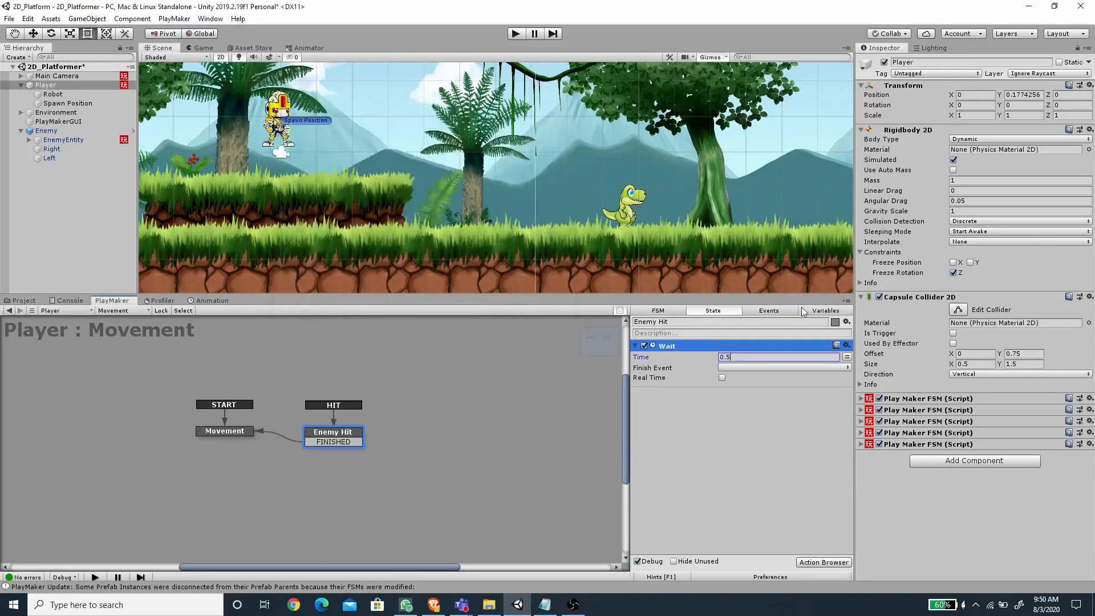
text(0.5)
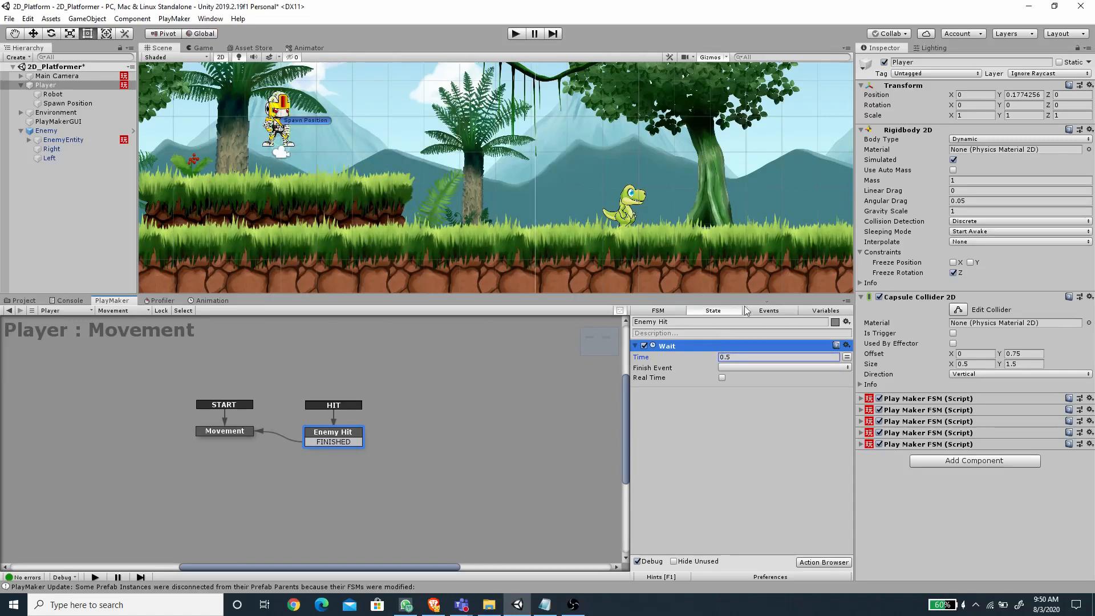
click(747, 368)
click(751, 391)
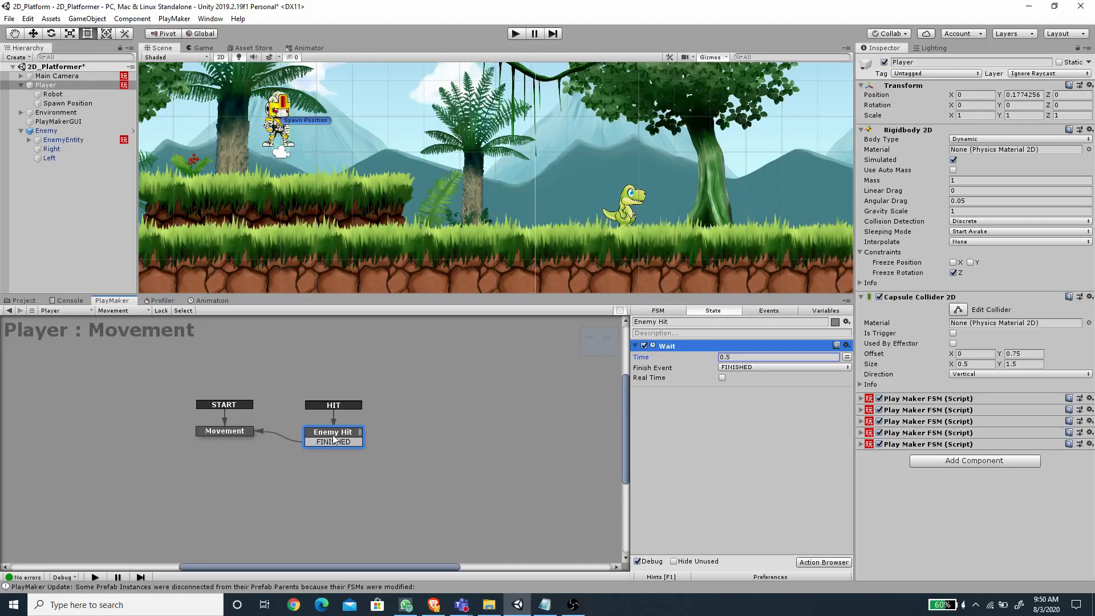
key(ctrl+s)
Step: Add a Send Event action to the Substract Health state of the player's Health FSM, placed directly after the IntCompare action
click(131, 314)
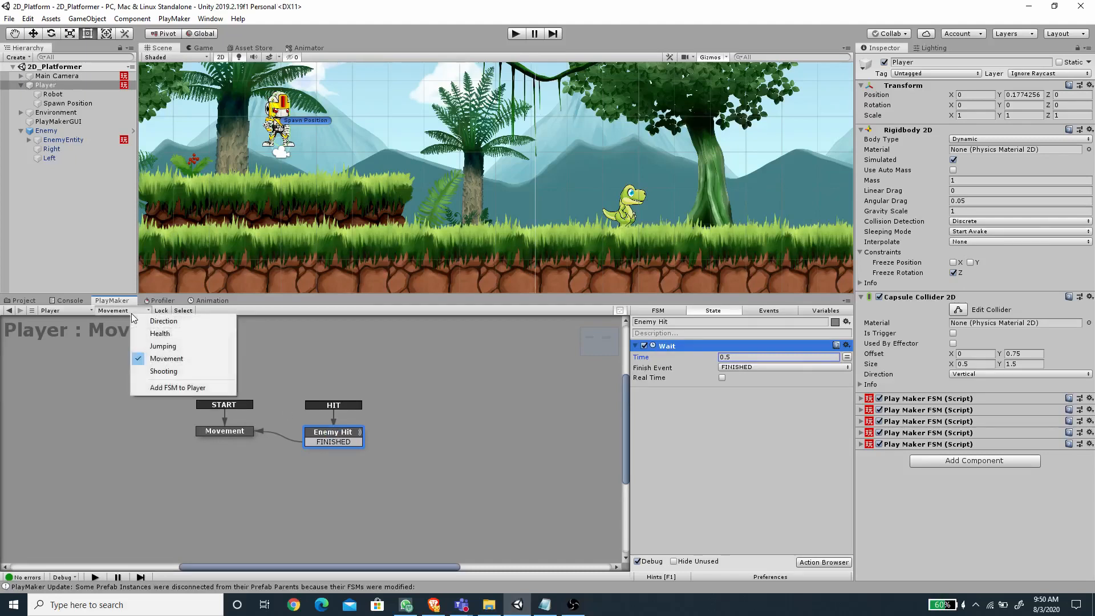
click(154, 334)
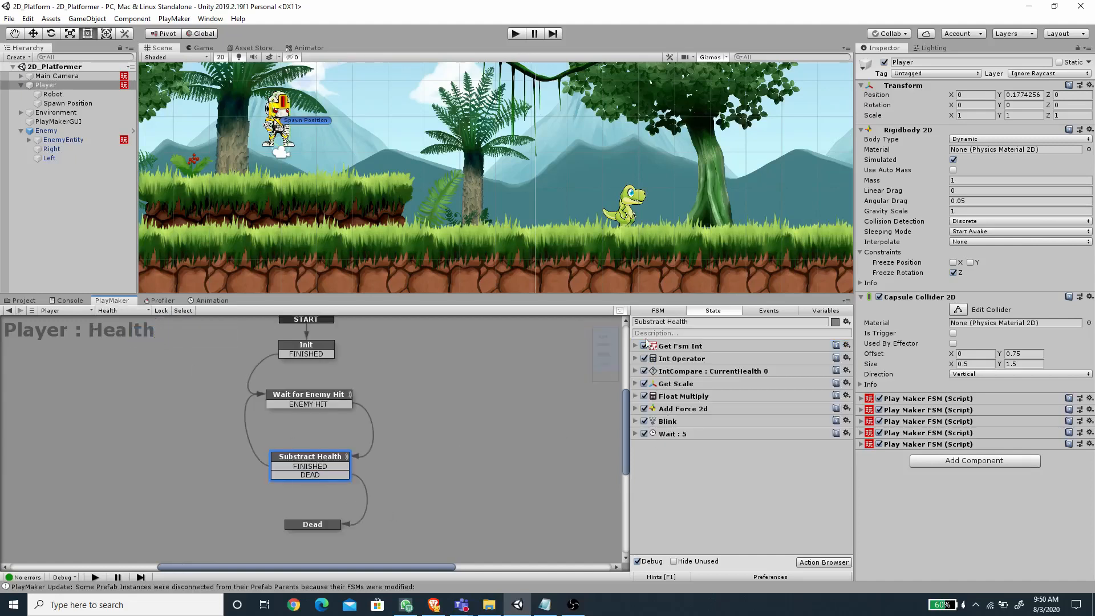
click(825, 562)
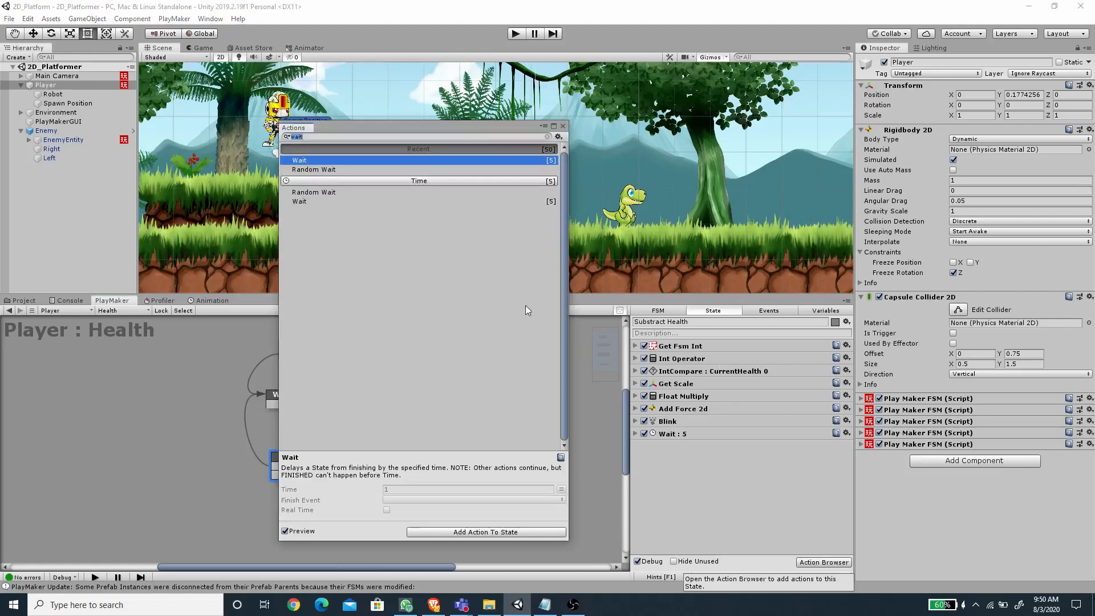
text(send)
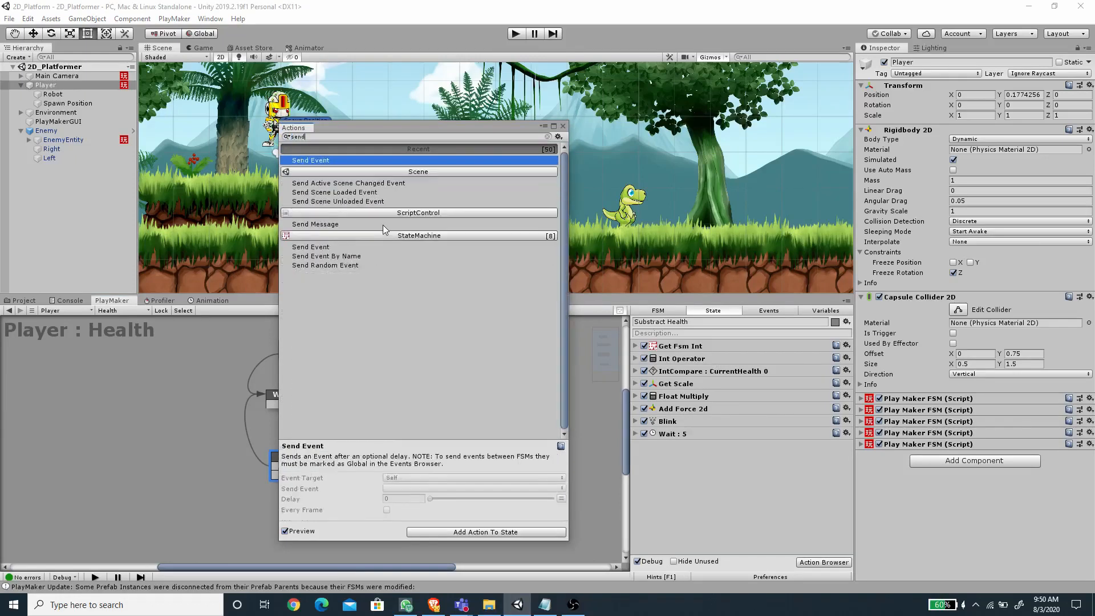
double_click(320, 249)
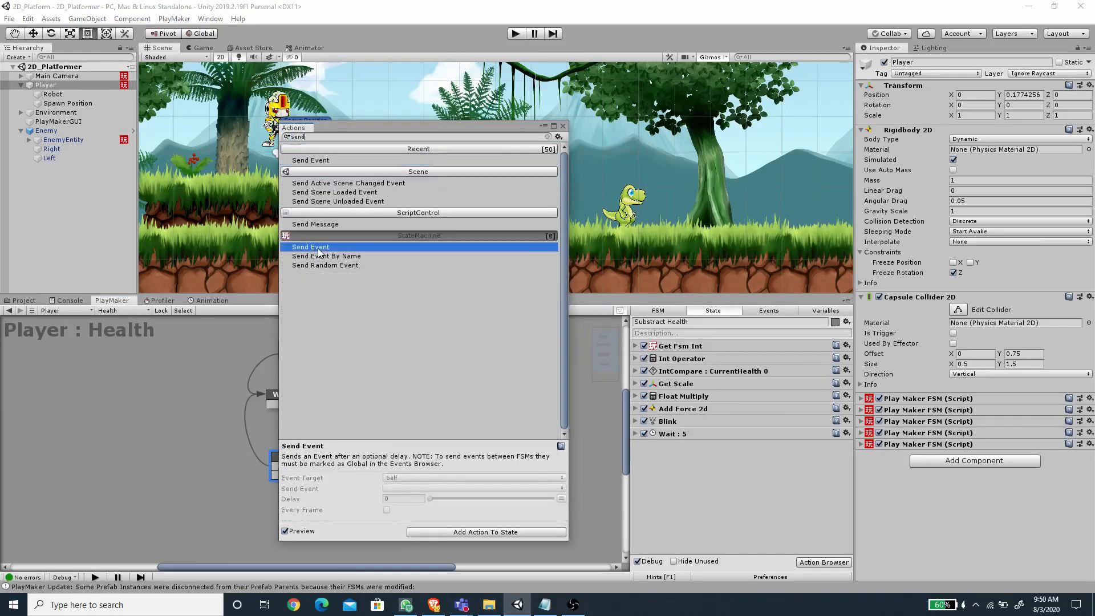
click(563, 126)
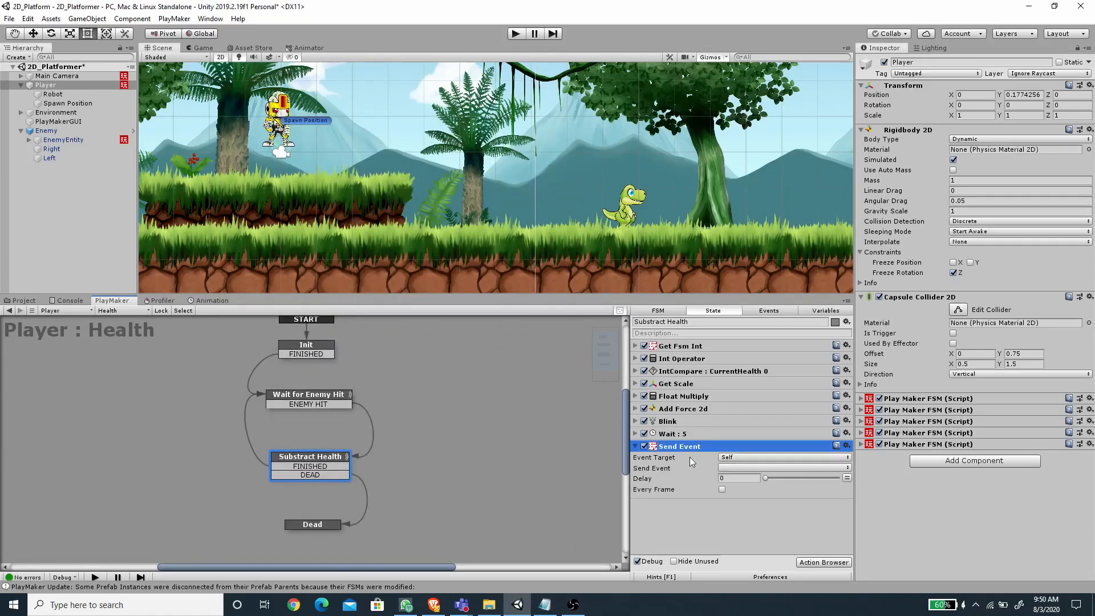
drag(675, 448, 676, 380)
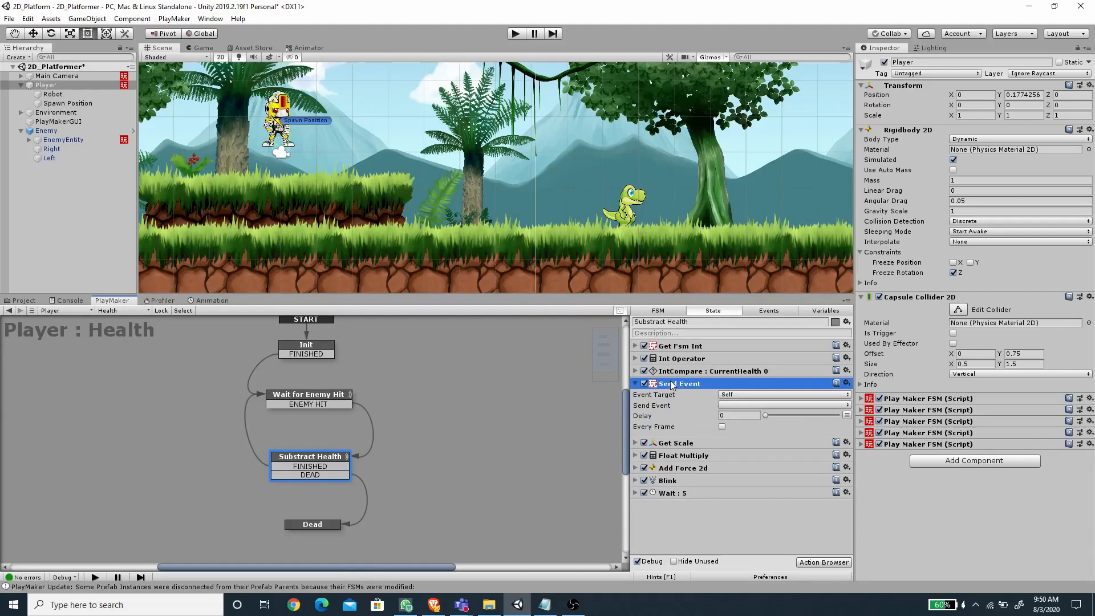
Step: Make Send Event target Game Object FSM with FSM Name Movement and event HIT, and save the scene
click(733, 395)
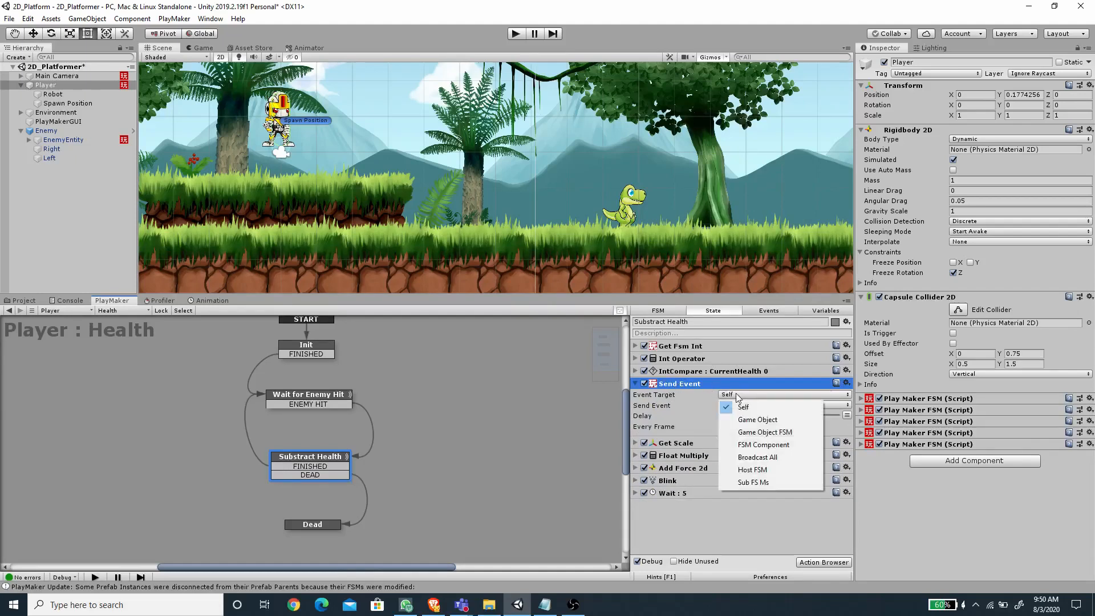
click(768, 433)
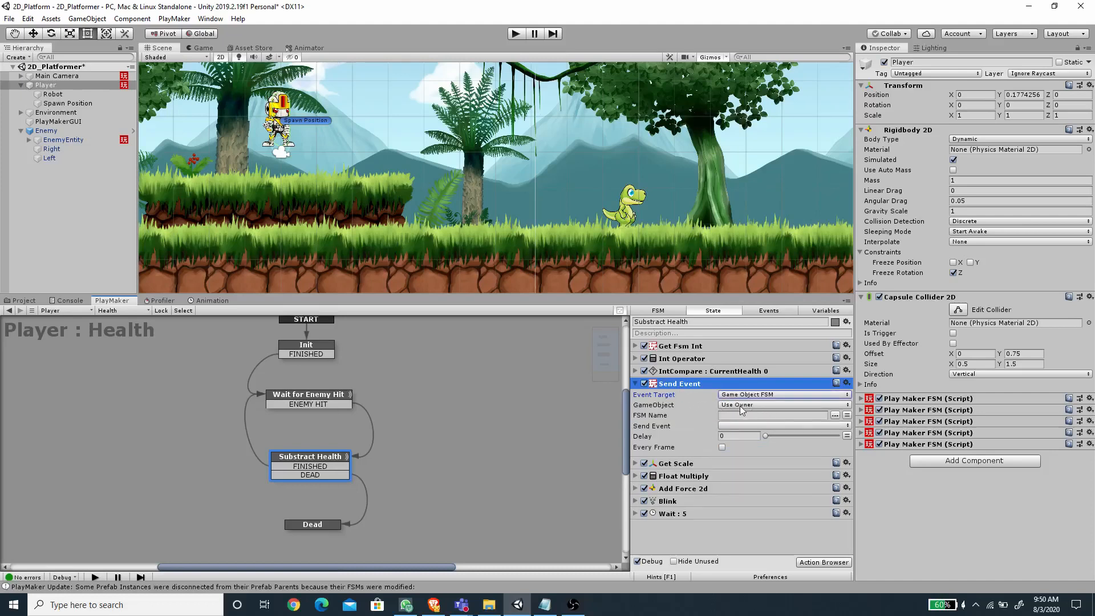
click(835, 416)
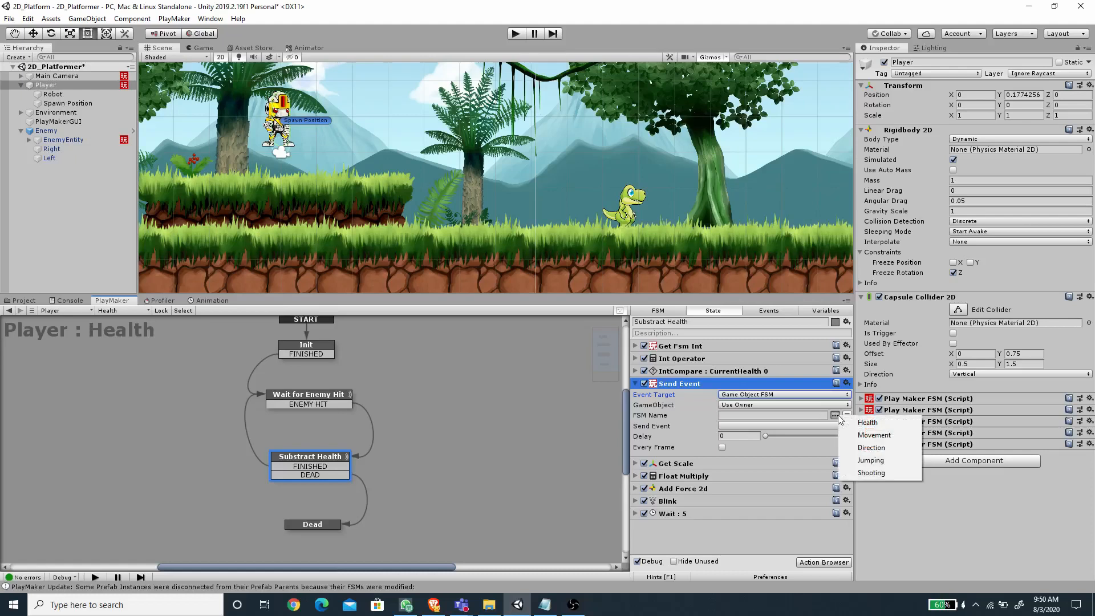
click(874, 435)
click(731, 425)
click(752, 451)
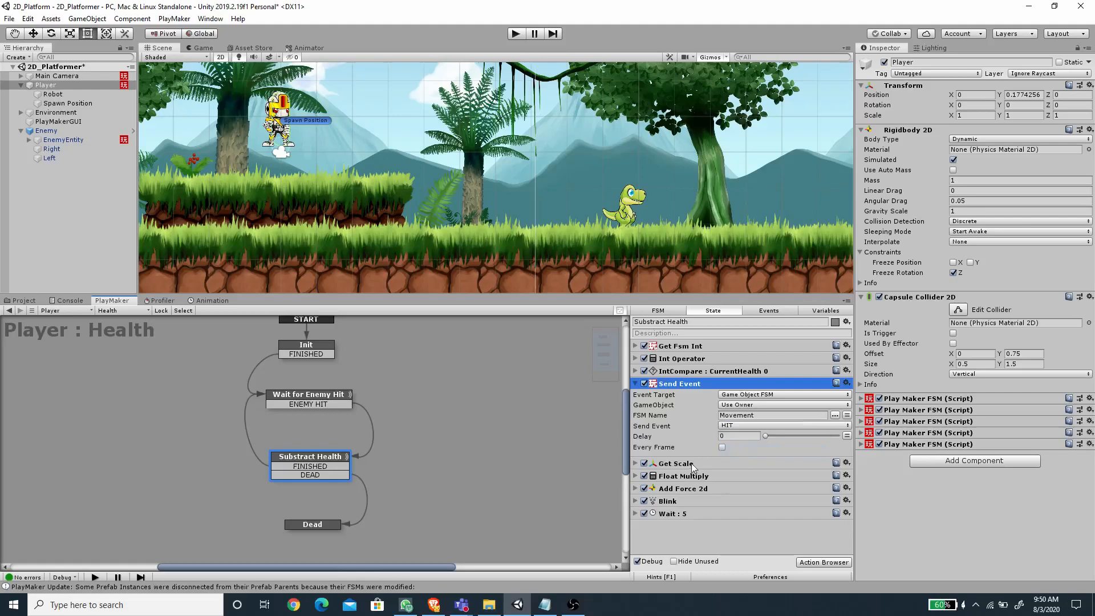
key(ctrl+s)
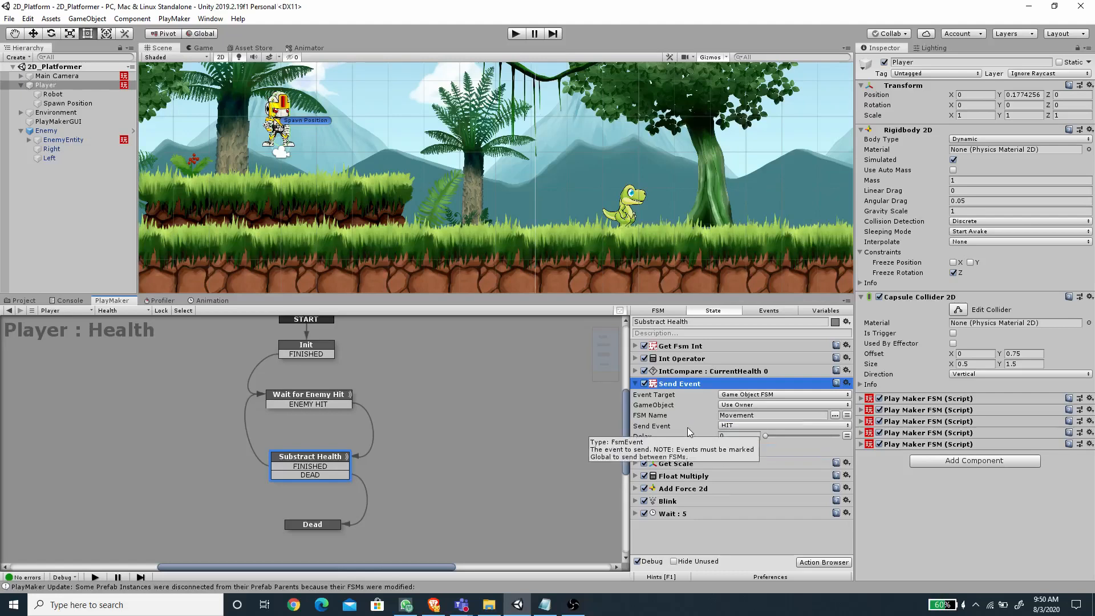
Step: Open the Enemy prefab, set the EnemyEntity object's tag to Enemy, and return to the scene
click(65, 132)
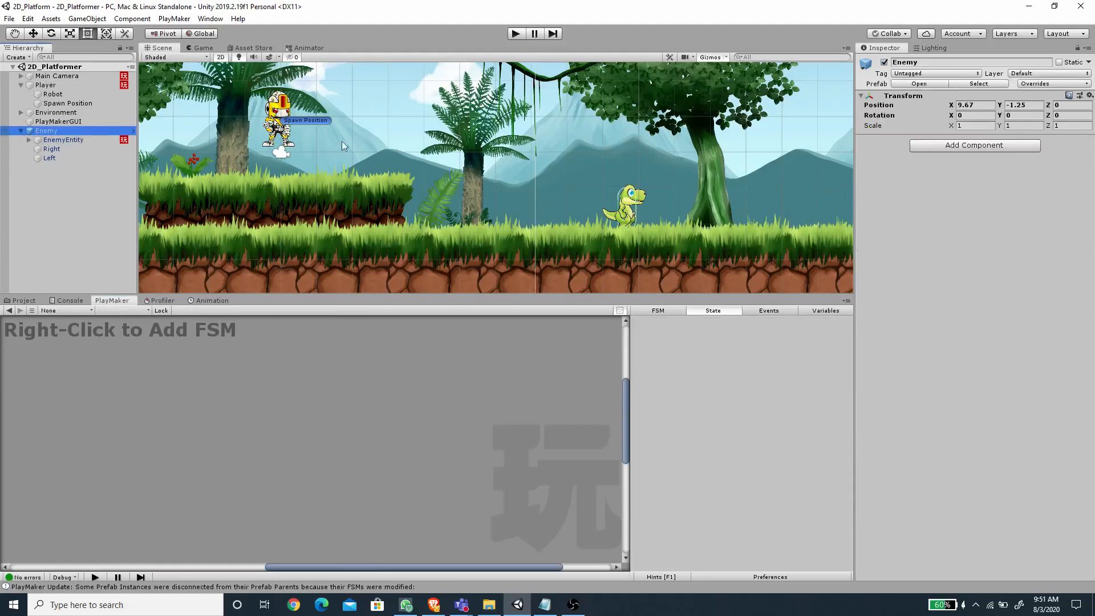
click(932, 84)
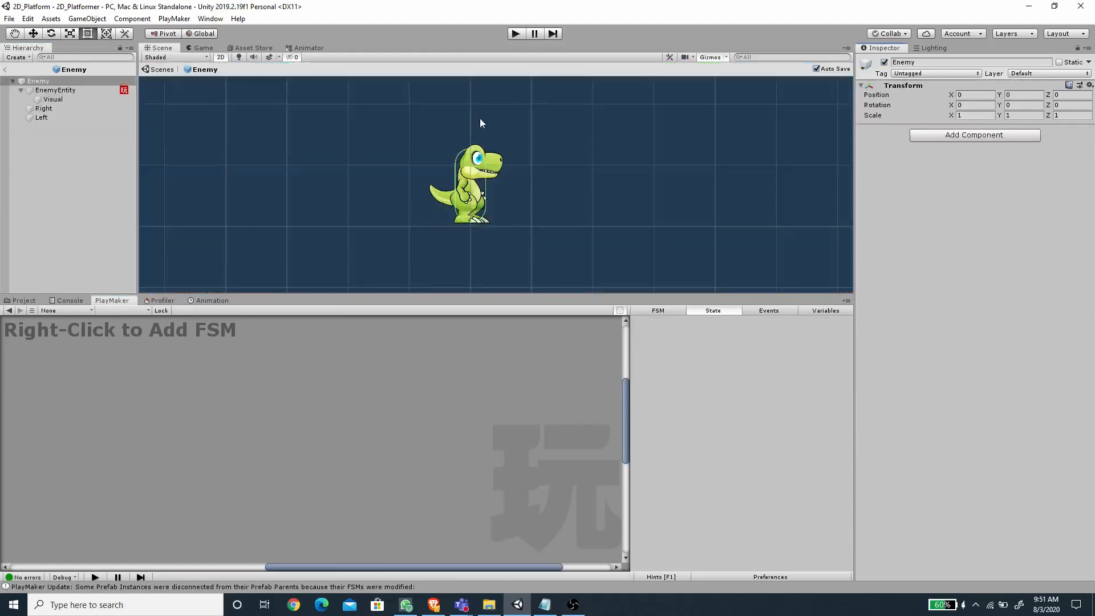
click(54, 90)
click(21, 91)
click(936, 74)
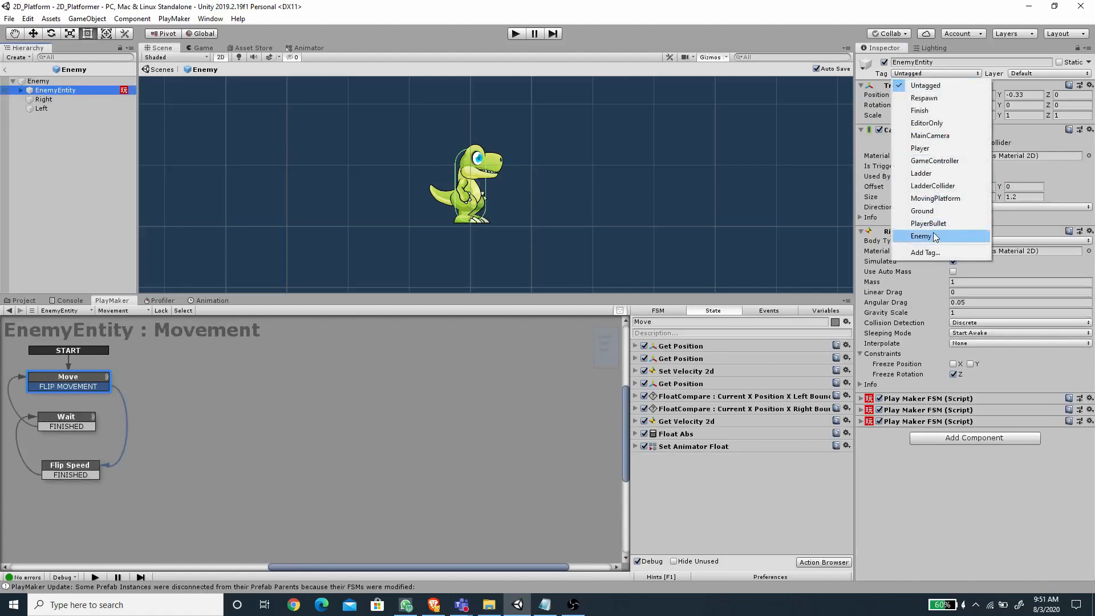
click(921, 236)
click(4, 69)
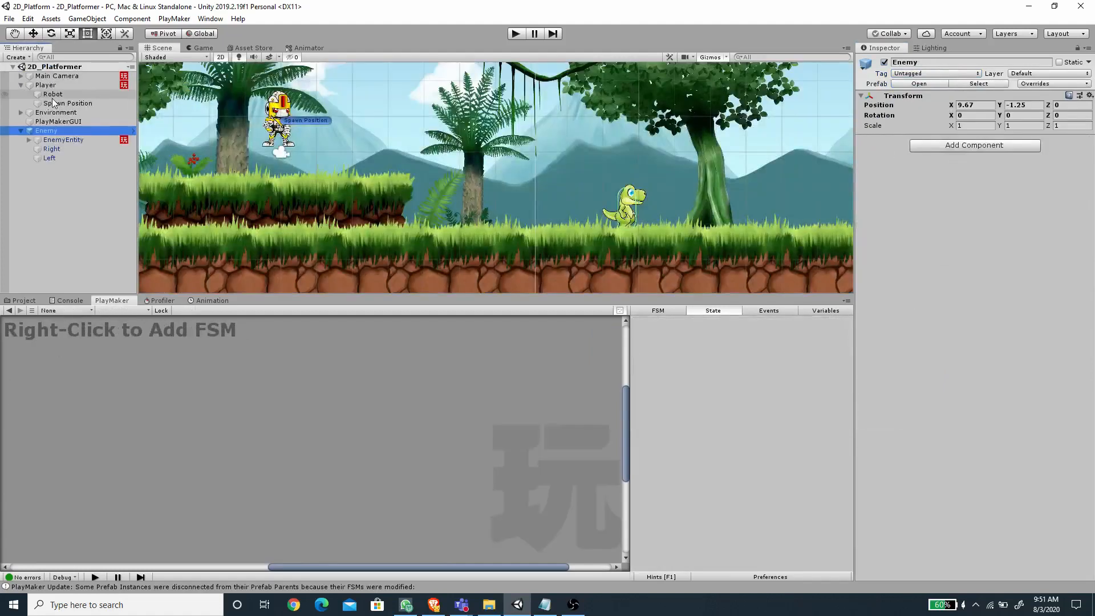
Step: Show the CurrentHealth variable of the player's Health FSM
click(54, 85)
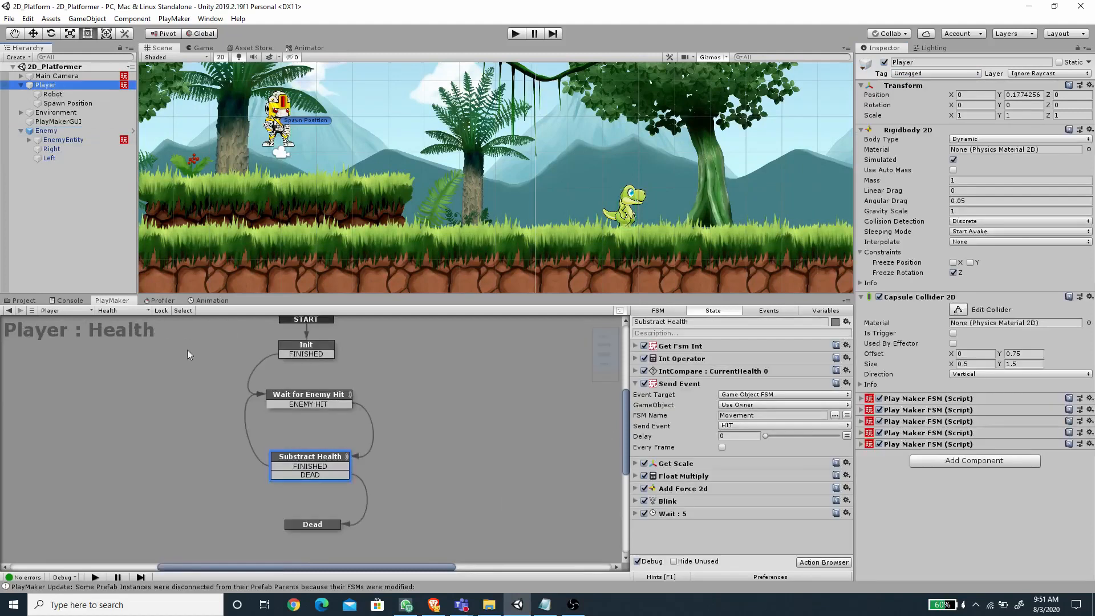
click(814, 314)
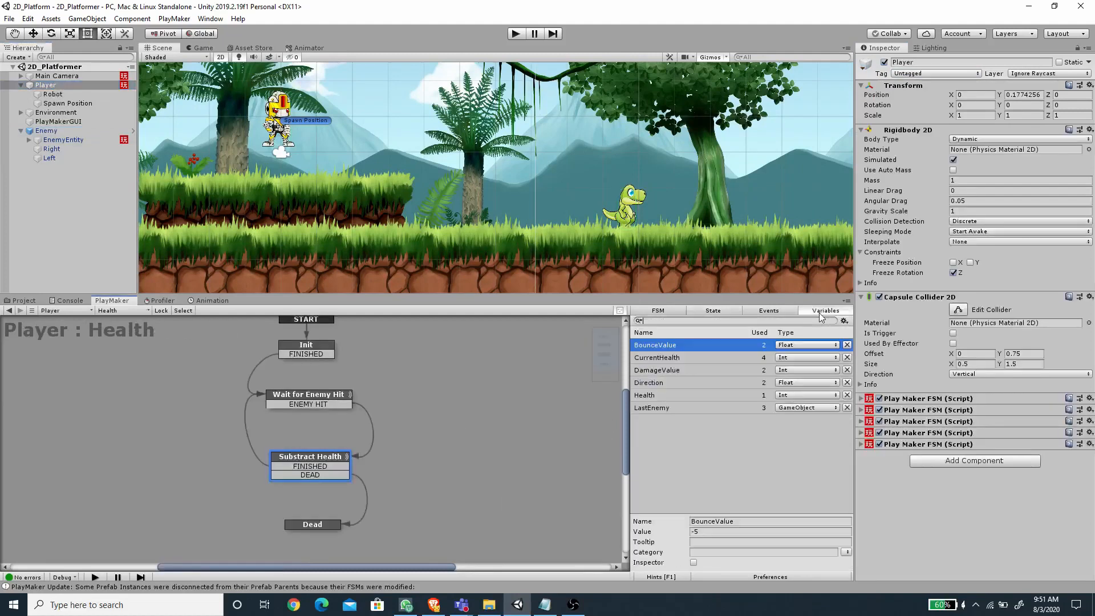
click(659, 357)
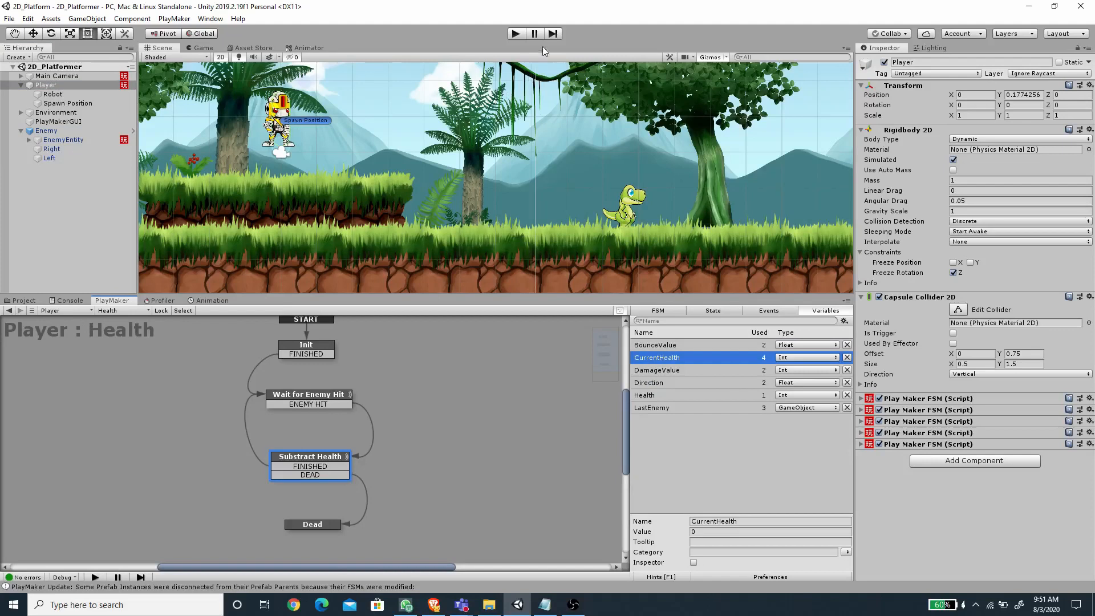
Step: Play-test the scene by walking the player into the enemy until it dies, watching the CurrentHealth variable, and stop the game
click(519, 36)
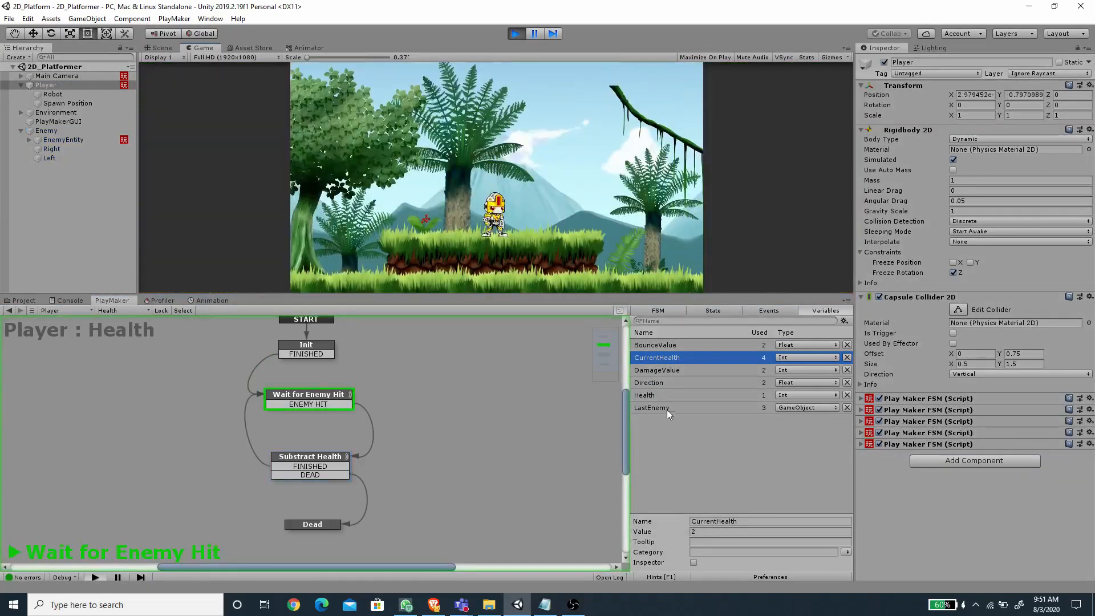
click(563, 238)
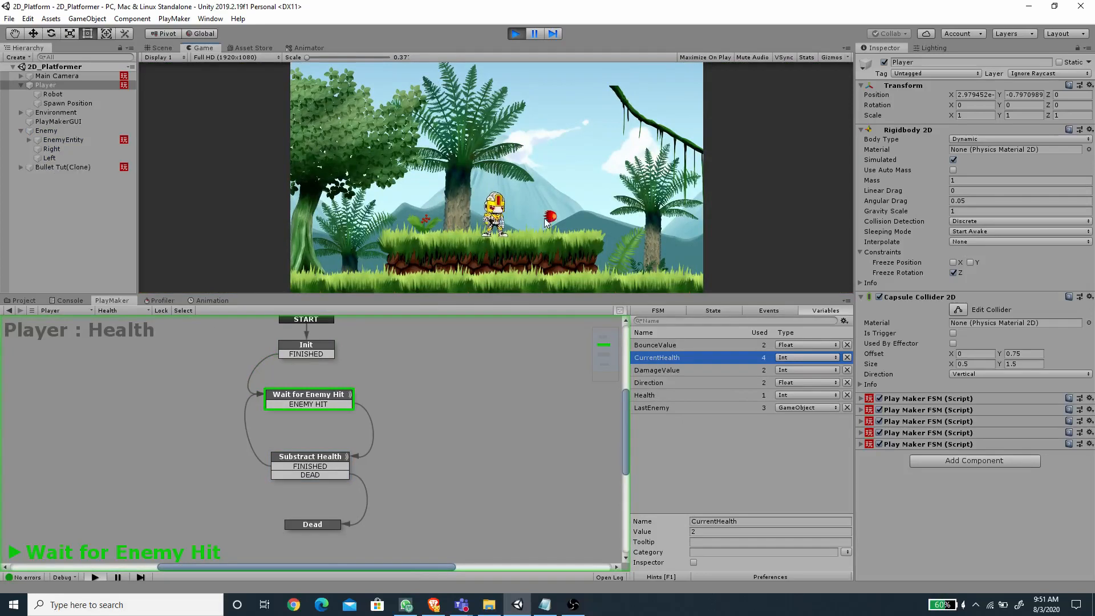
key(Right)
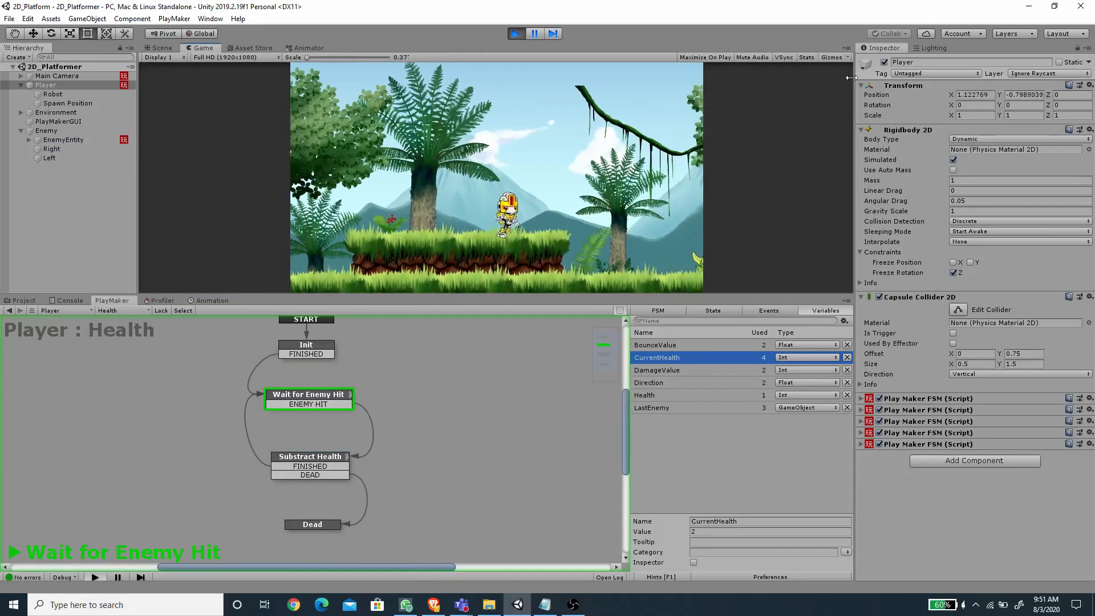
key(Right)
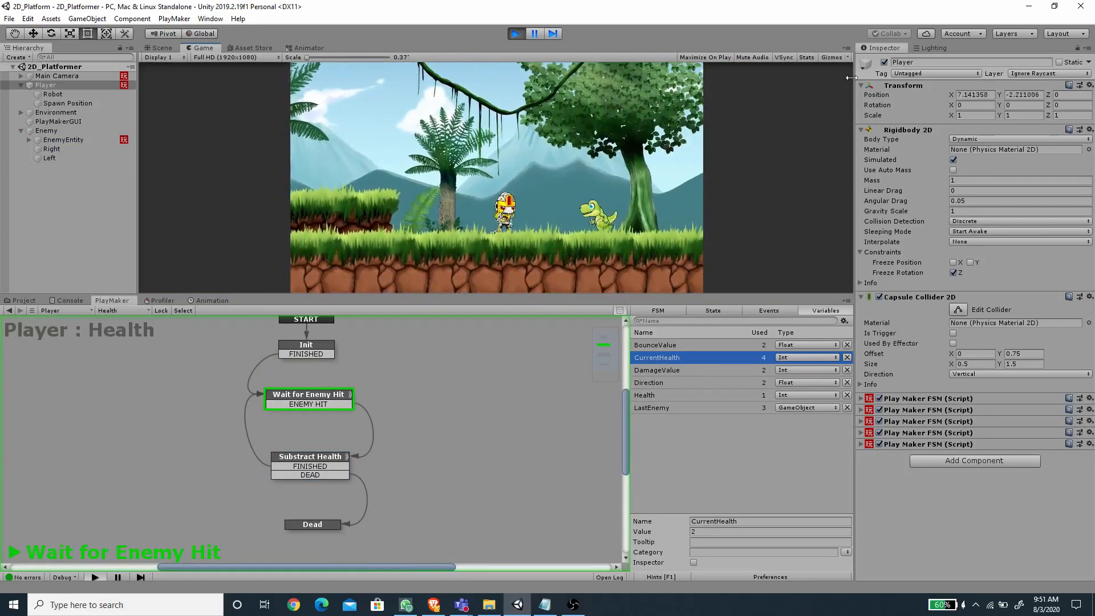
key(a)
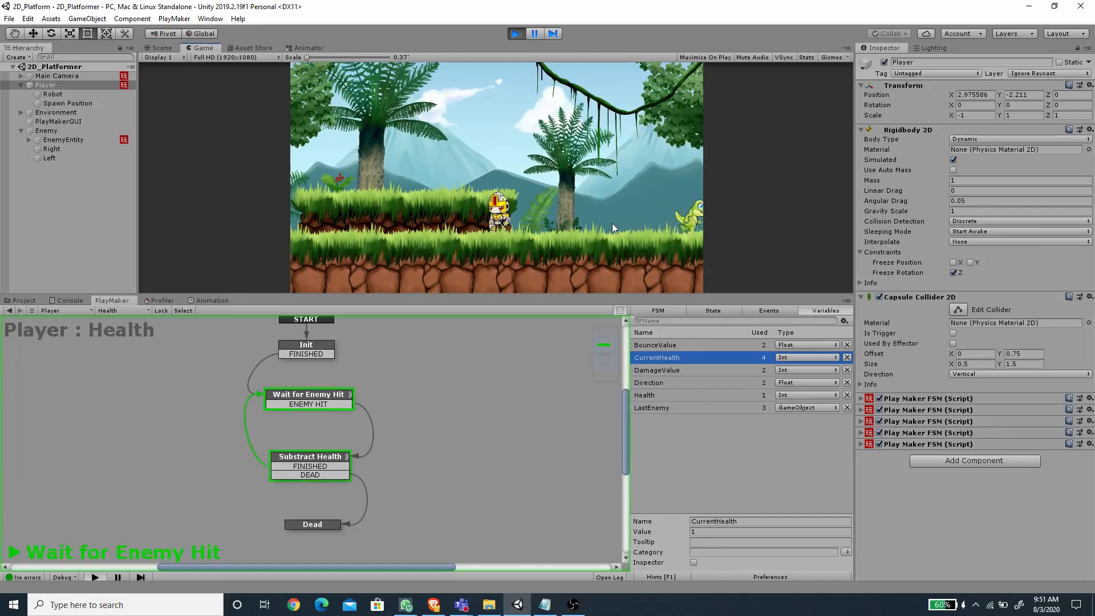
key(d)
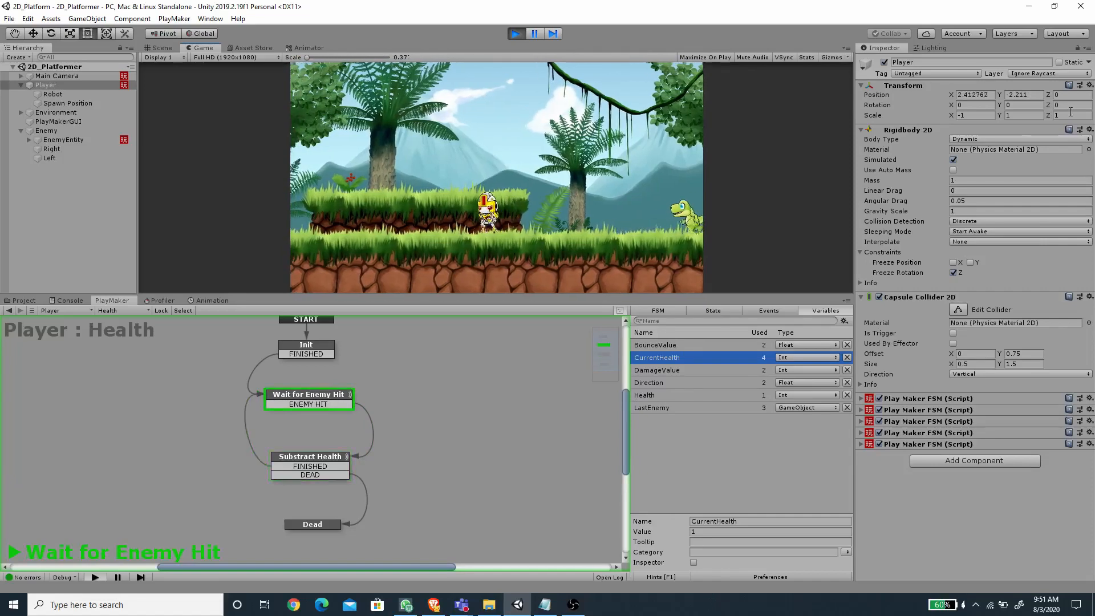
key(a)
key(d)
key(d)
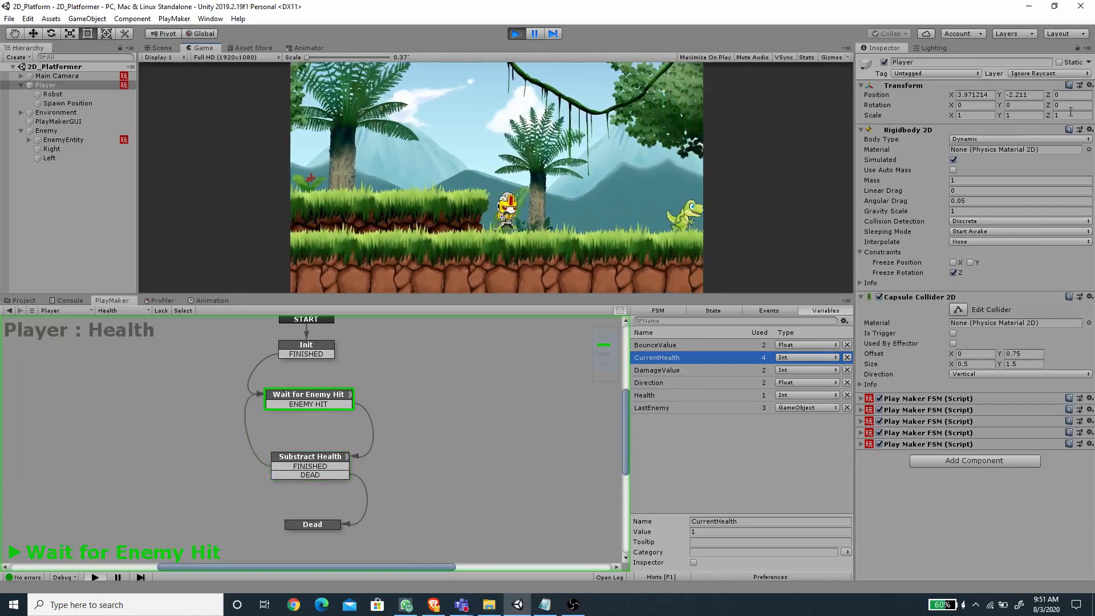
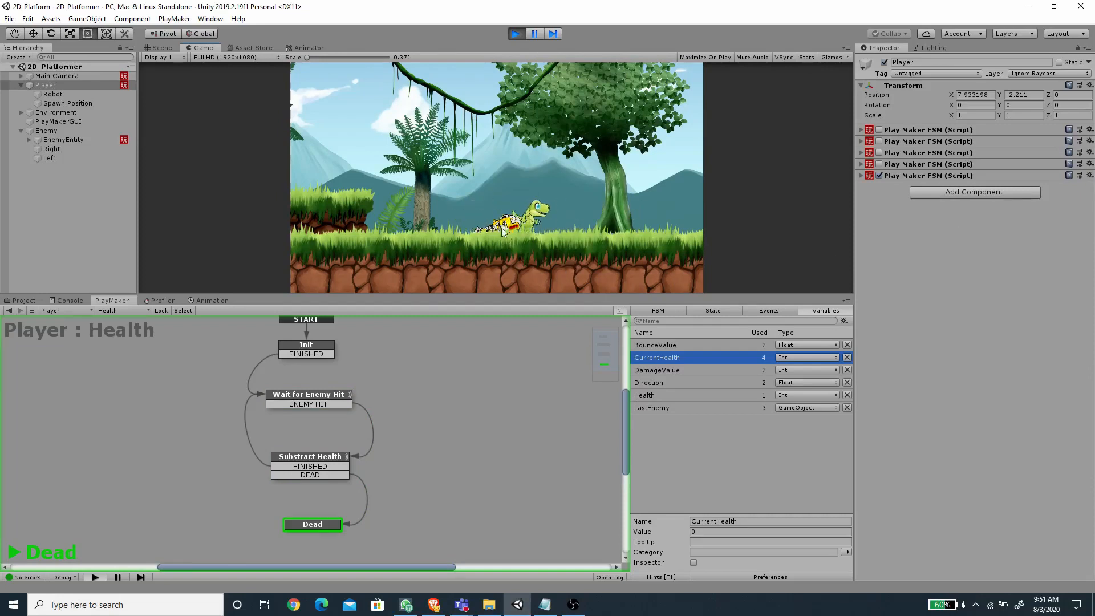
click(517, 35)
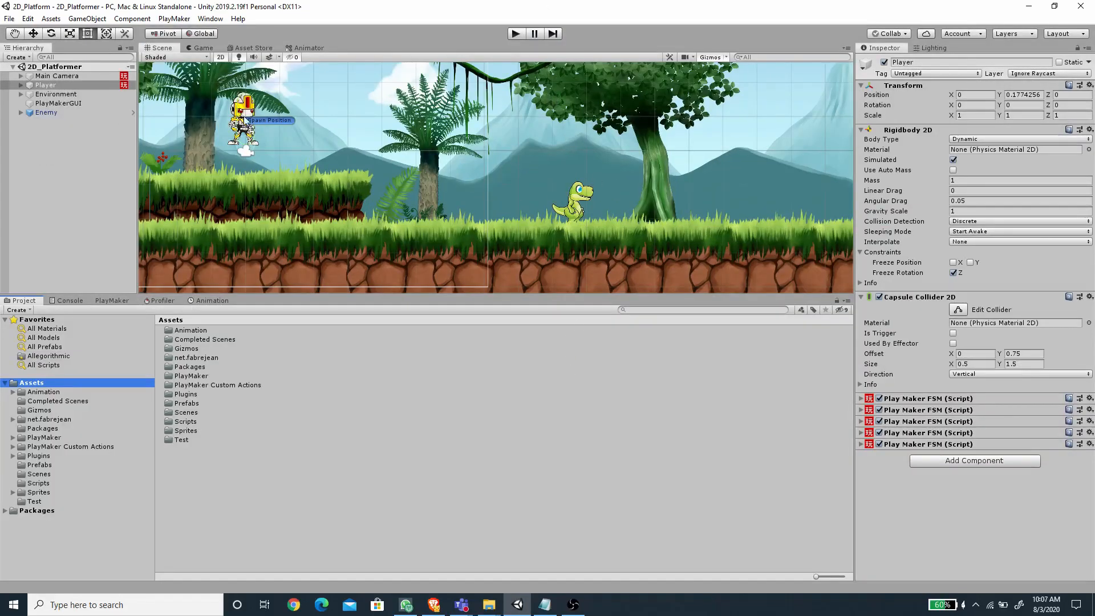
Step: Preview the battery sprite in the Sprites folder and add a UI Image on a new canvas to the scene
click(39, 492)
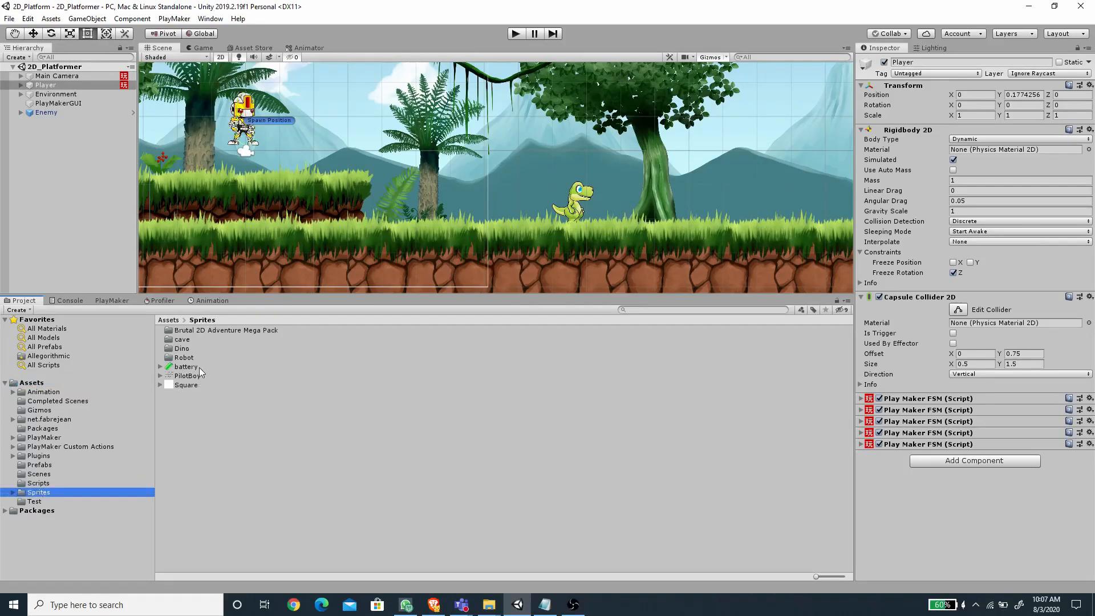
click(189, 367)
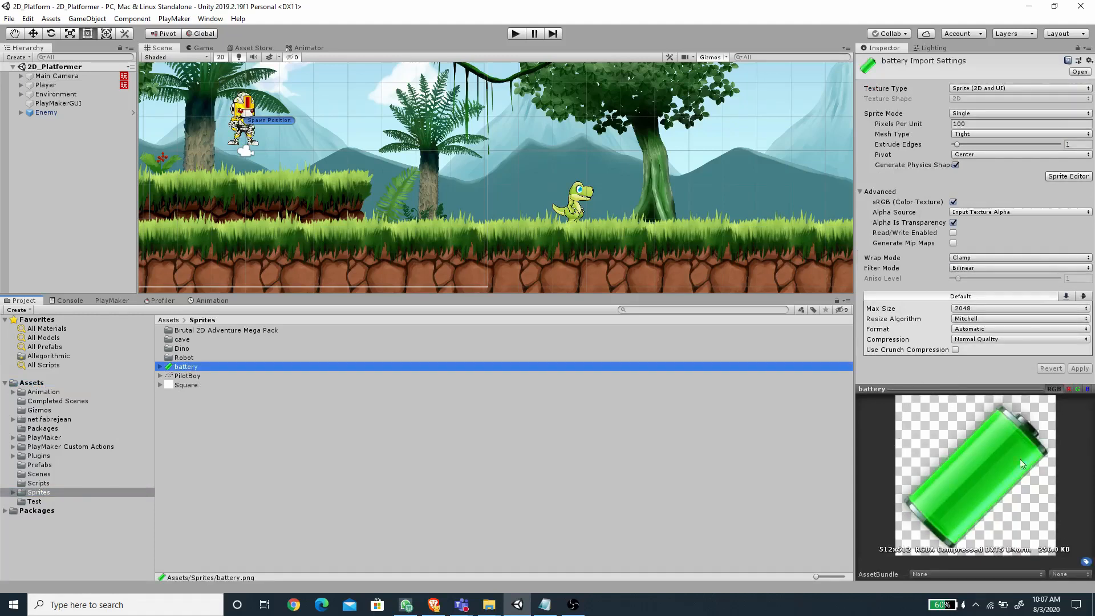
click(35, 188)
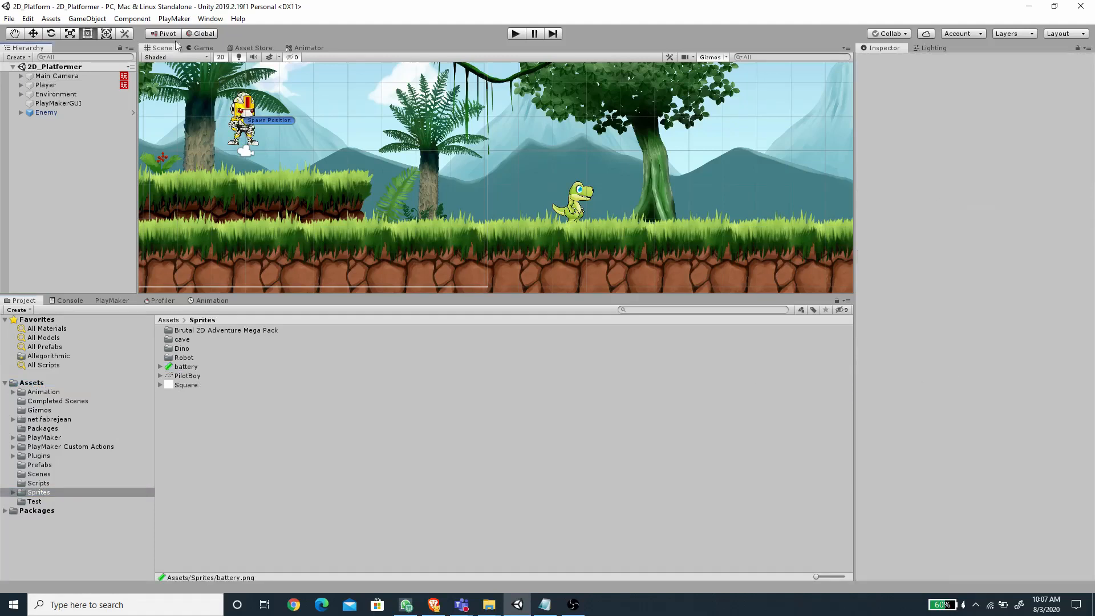
right_click(49, 163)
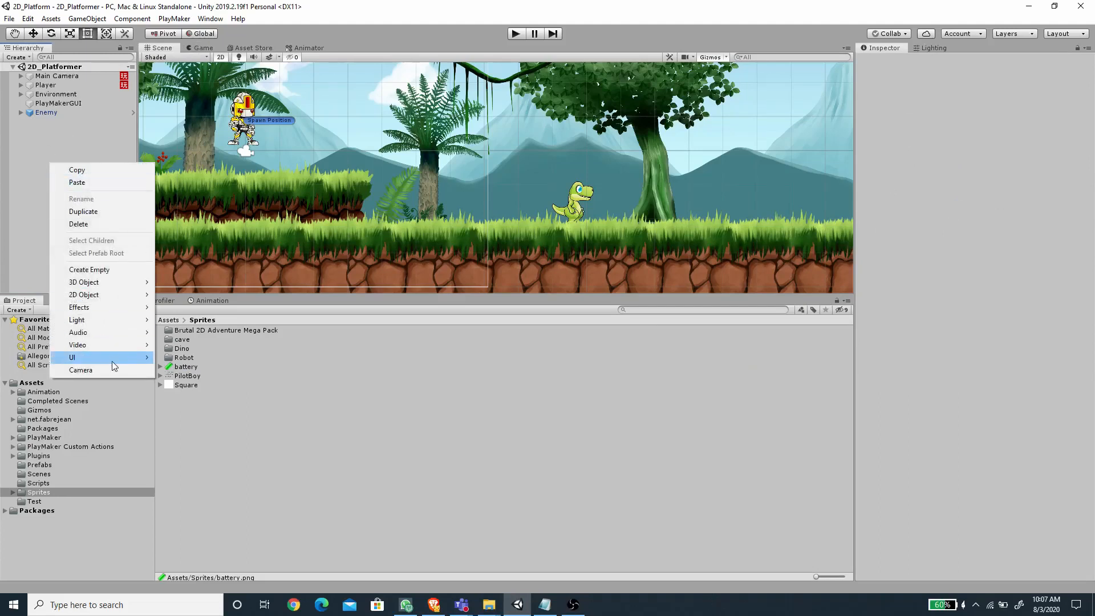
mouse_move(115, 357)
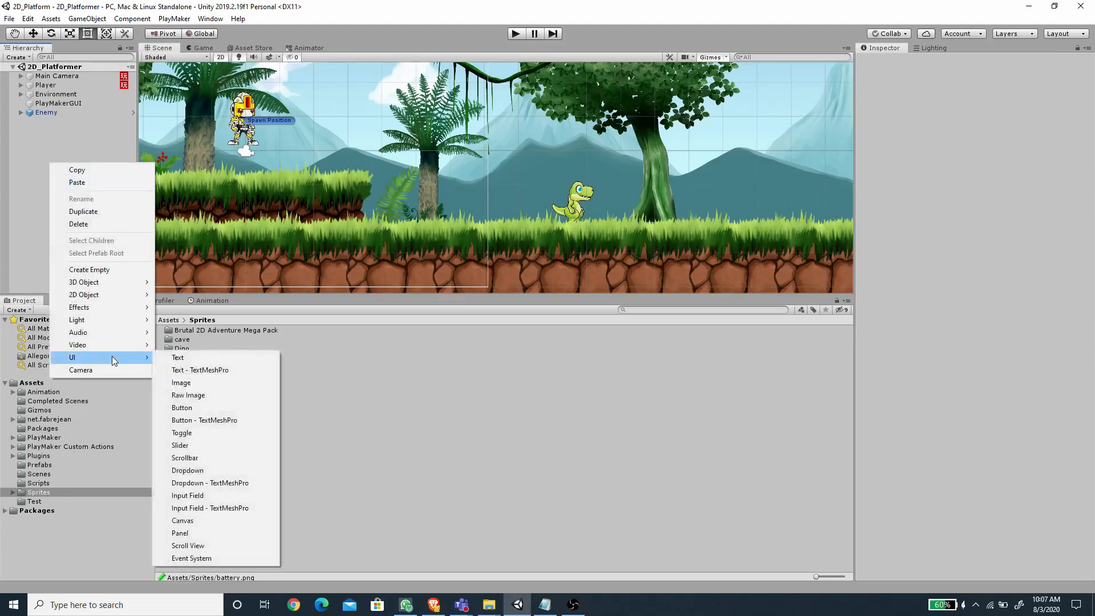
click(200, 383)
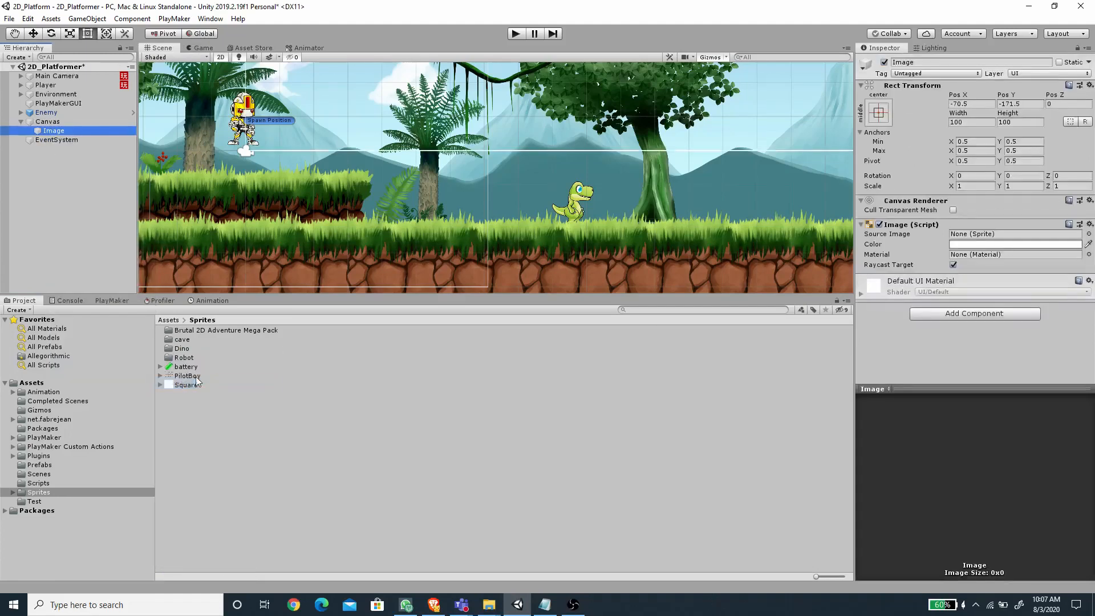
Step: Set the Canvas Scaler to Scale With Screen Size with reference resolution 1920 x 1080 and Match 0.5
click(54, 123)
click(1010, 289)
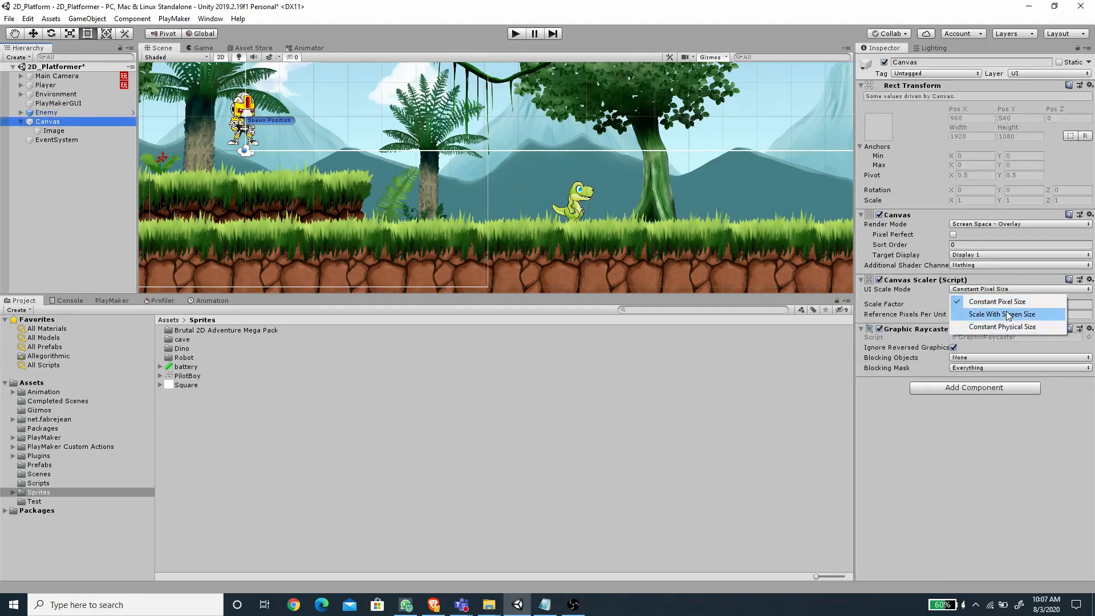
click(1008, 314)
click(969, 304)
text(1920)
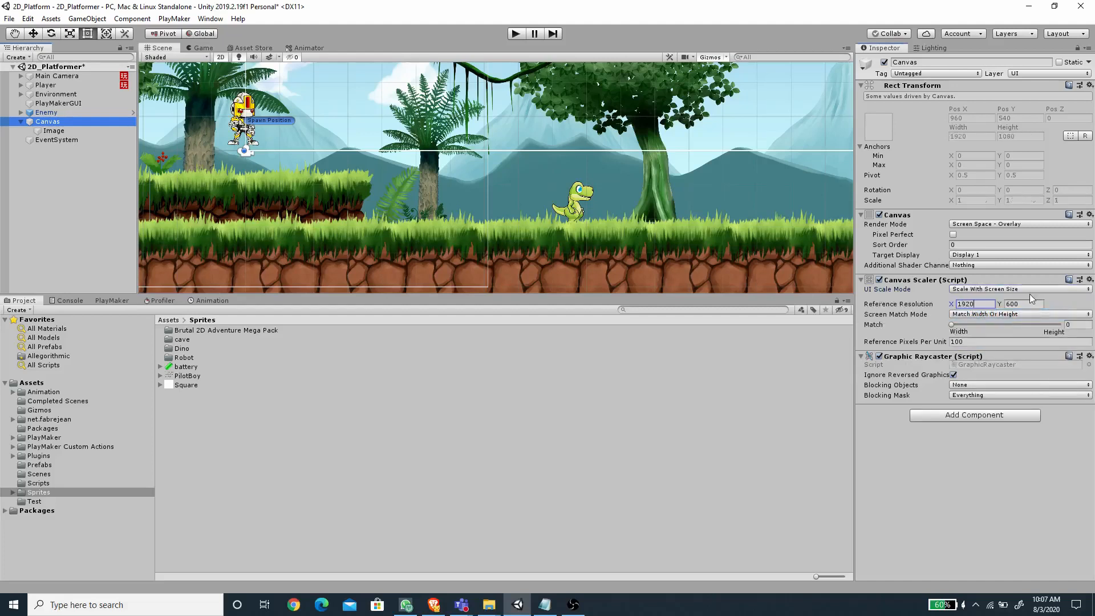
key(Tab)
text(1080)
key(Tab)
text(0.5f)
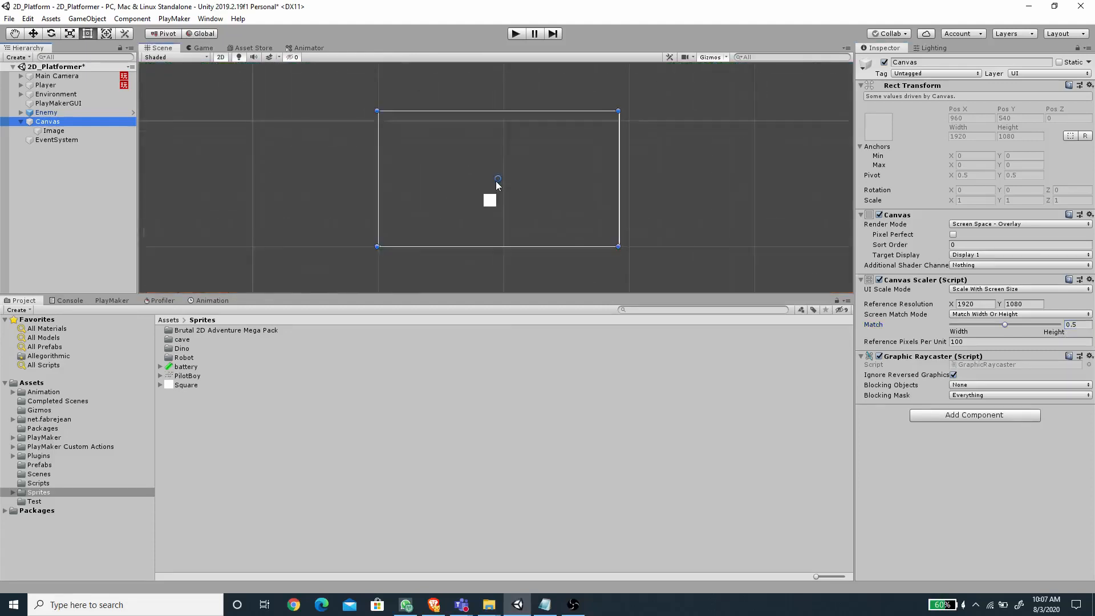
Step: Rename the canvas's Image object to HealthBar and remove its Image component
click(69, 132)
scroll(502, 209, up, 5)
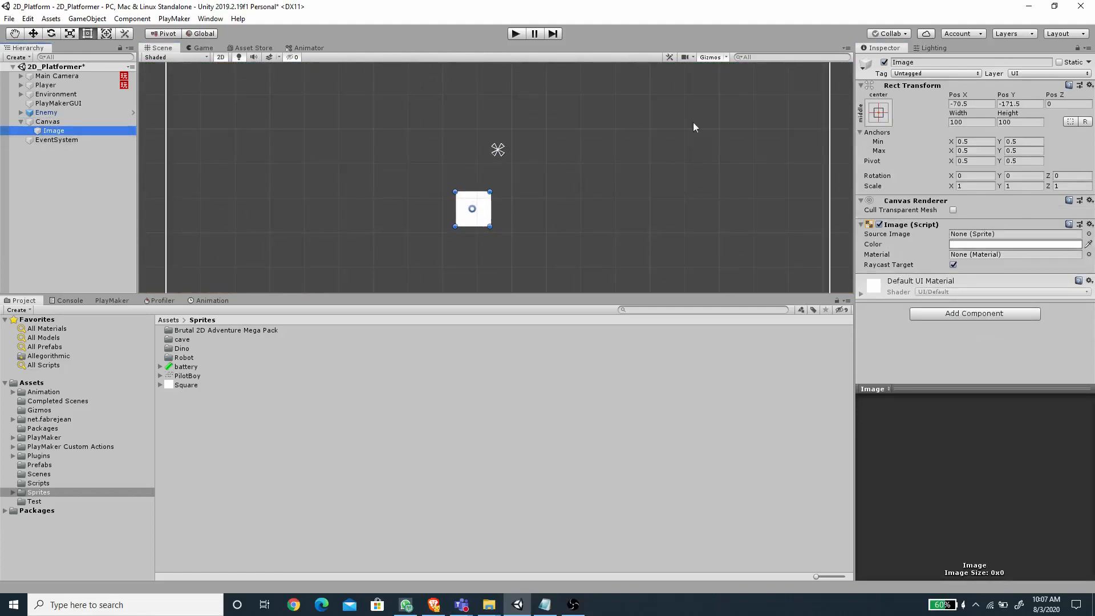
click(945, 64)
text(He)
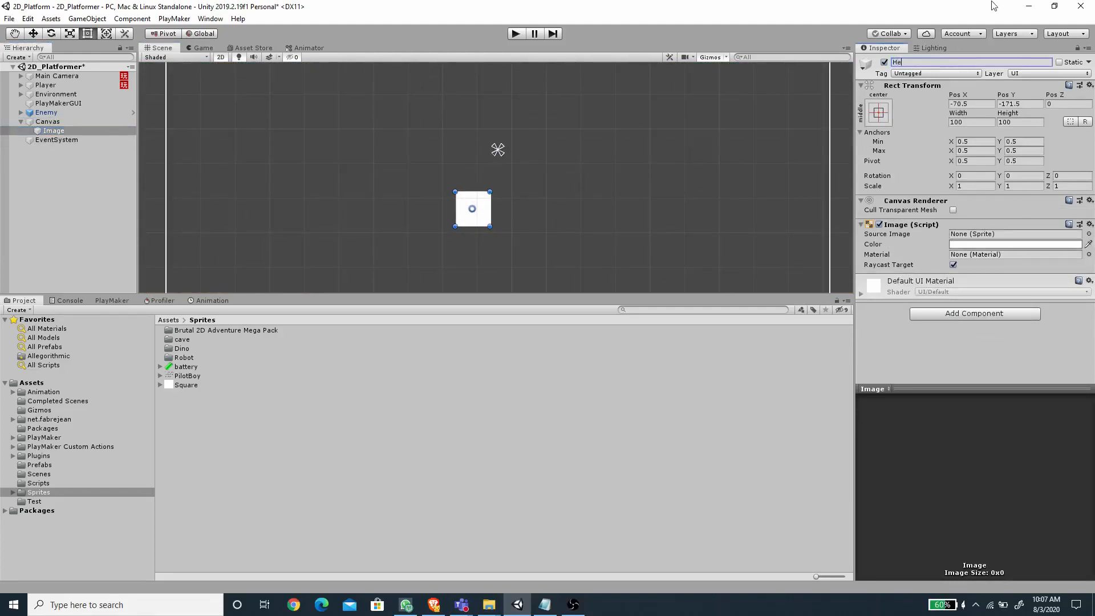
text(althBar)
key(Return)
right_click(899, 227)
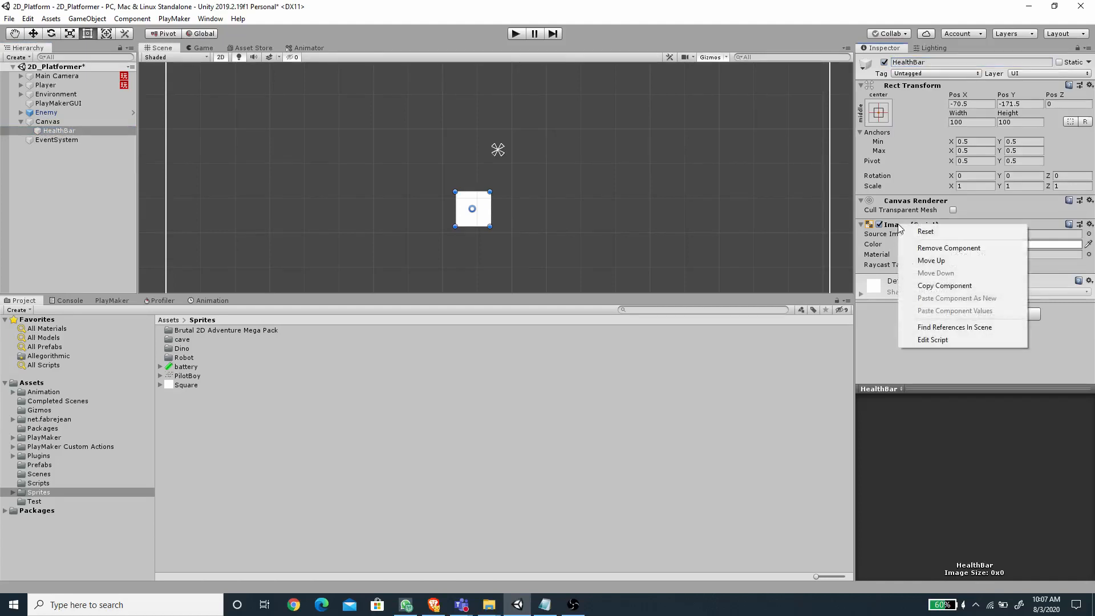
click(928, 249)
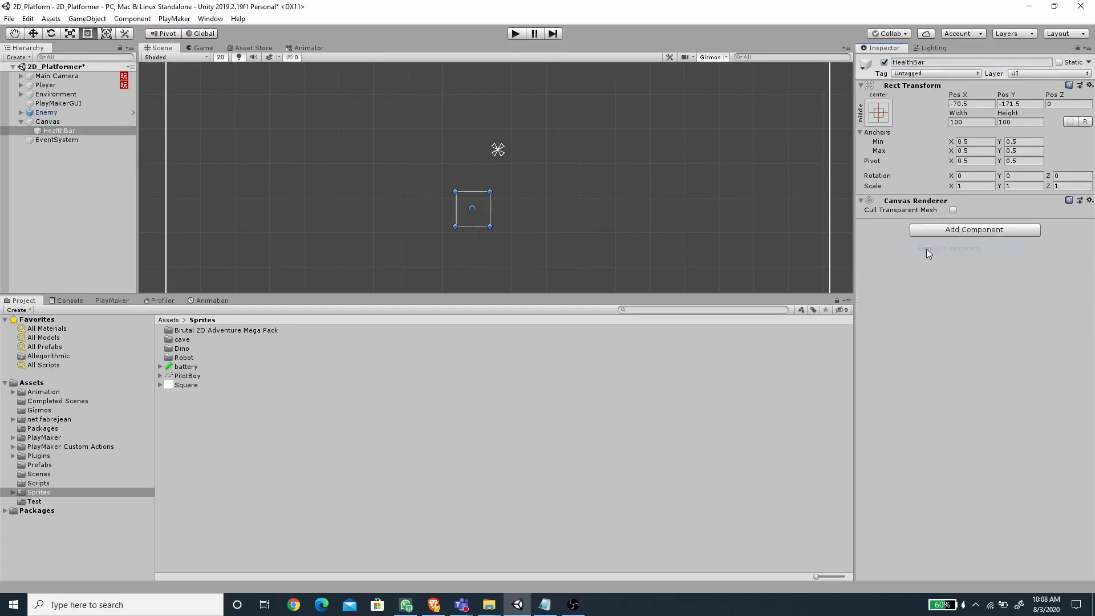
Step: Set the HealthBar object's width to 400 and height to 75
click(970, 124)
text(400)
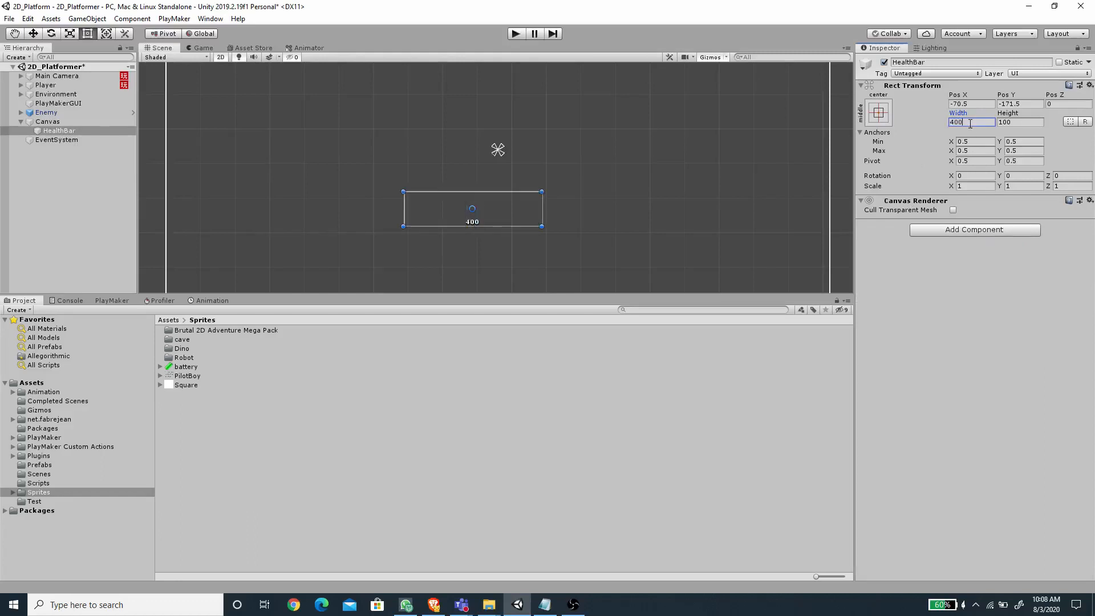
click(1013, 123)
text(75)
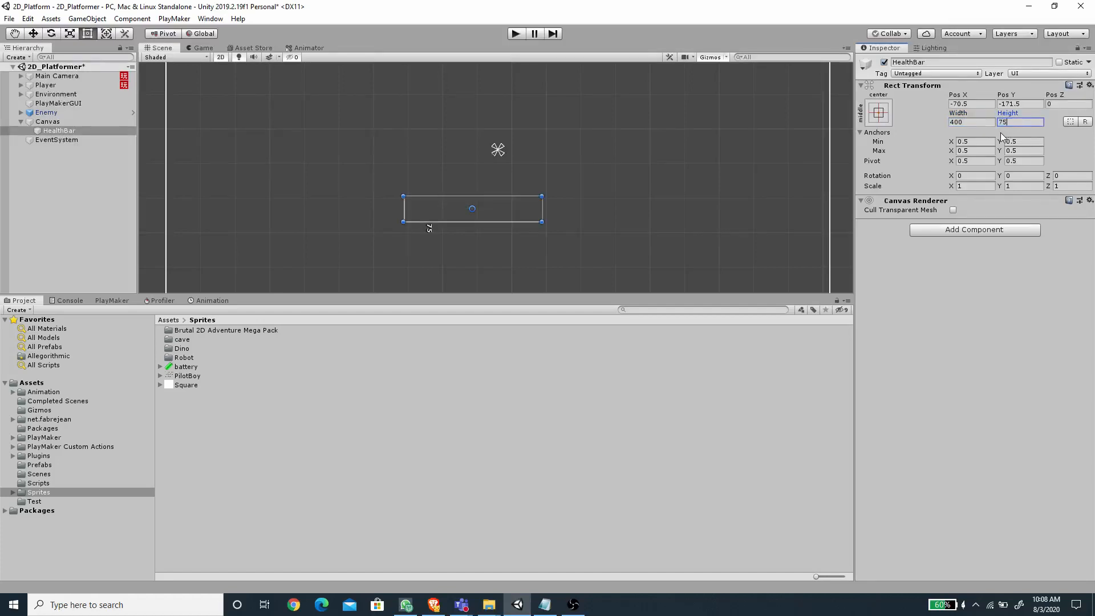
Step: Add a UI Image as a child of HealthBar and stretch its anchors and position to fill the parent in both directions
right_click(70, 132)
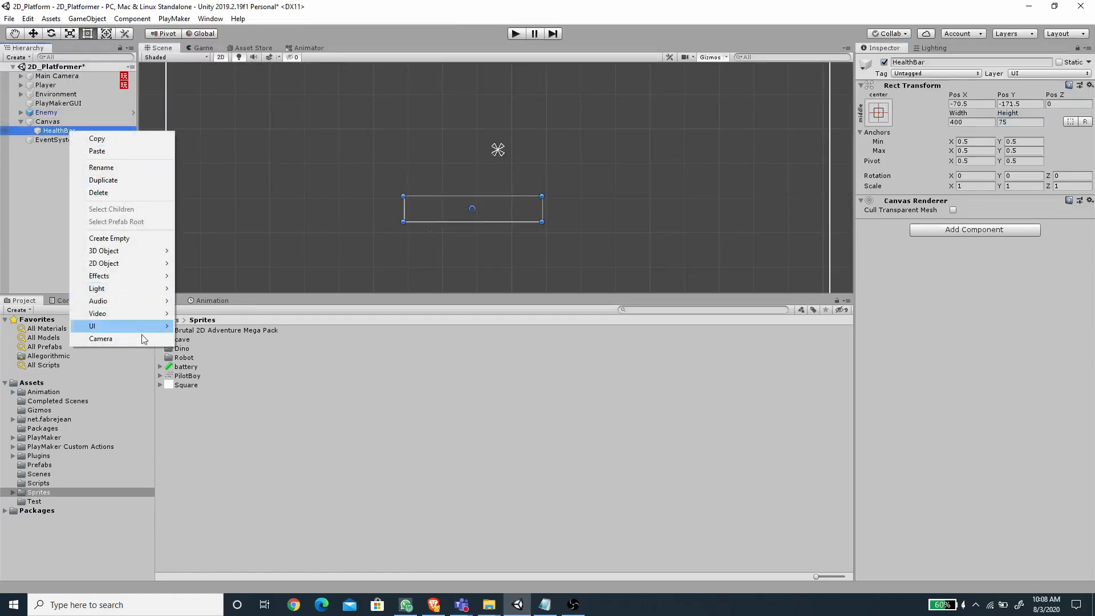
mouse_move(139, 324)
click(200, 351)
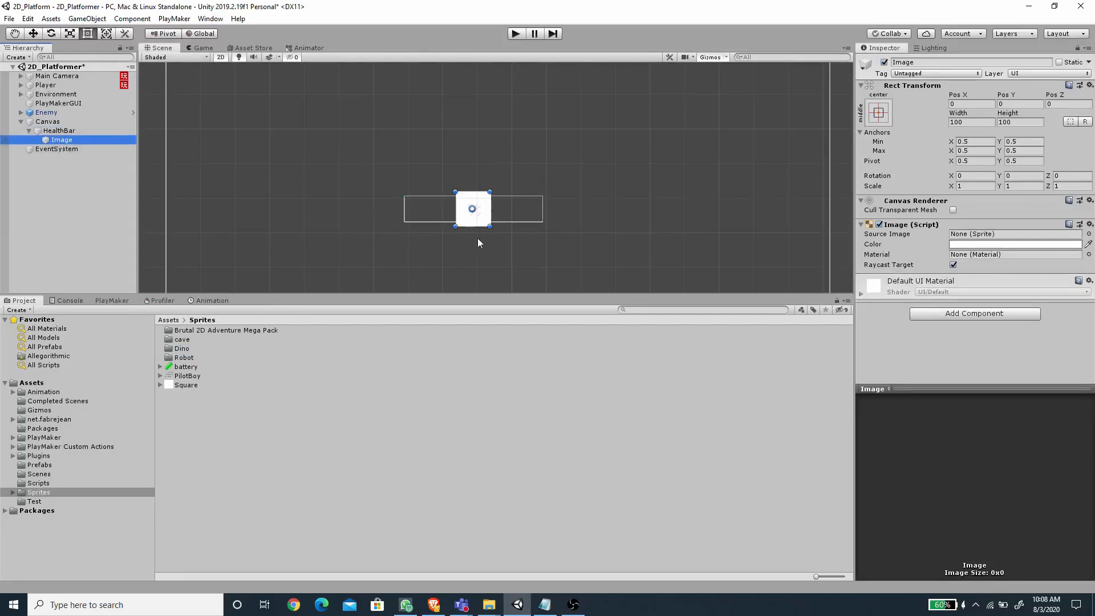
click(880, 113)
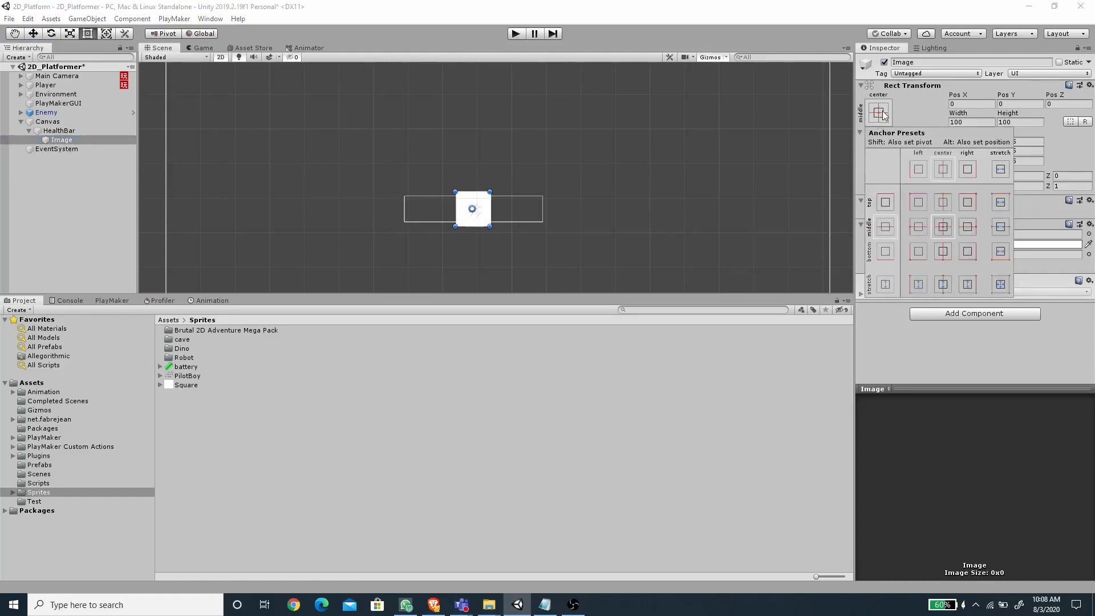
key(alt)
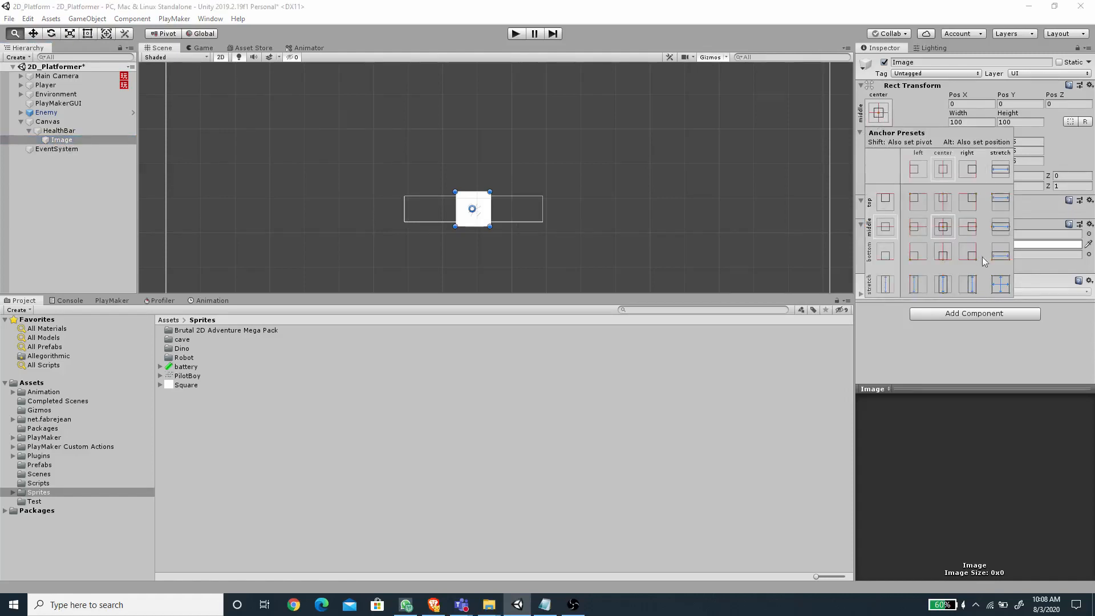
alt+click(1002, 286)
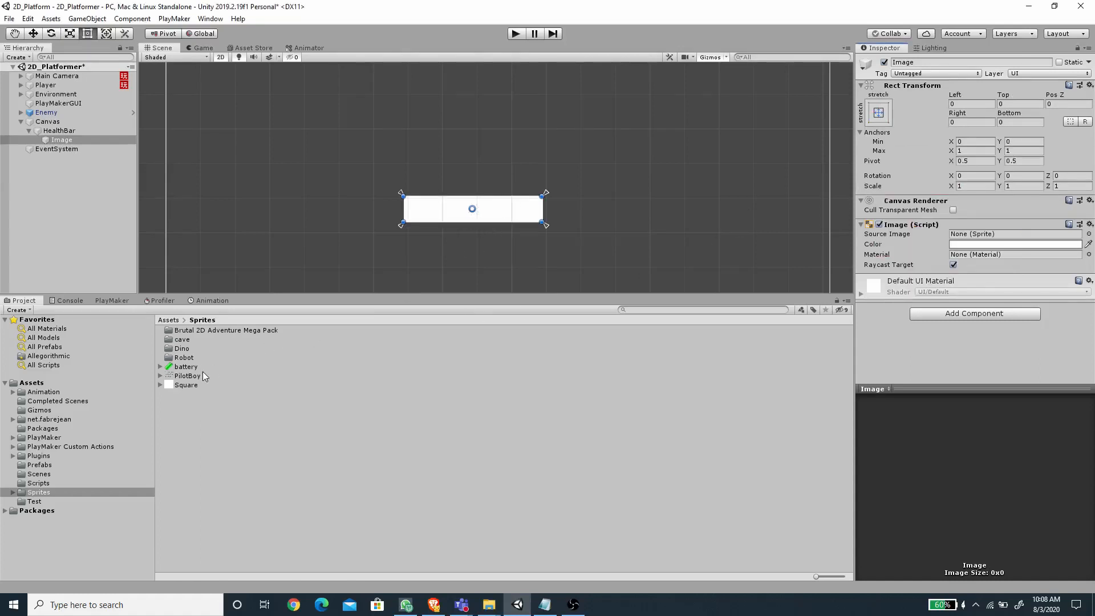
Step: Give HealthBar's child Image the battery sprite as source, with Image Type Tiled and Pixels Per Unit Multiplier 6.5
drag(187, 367, 971, 236)
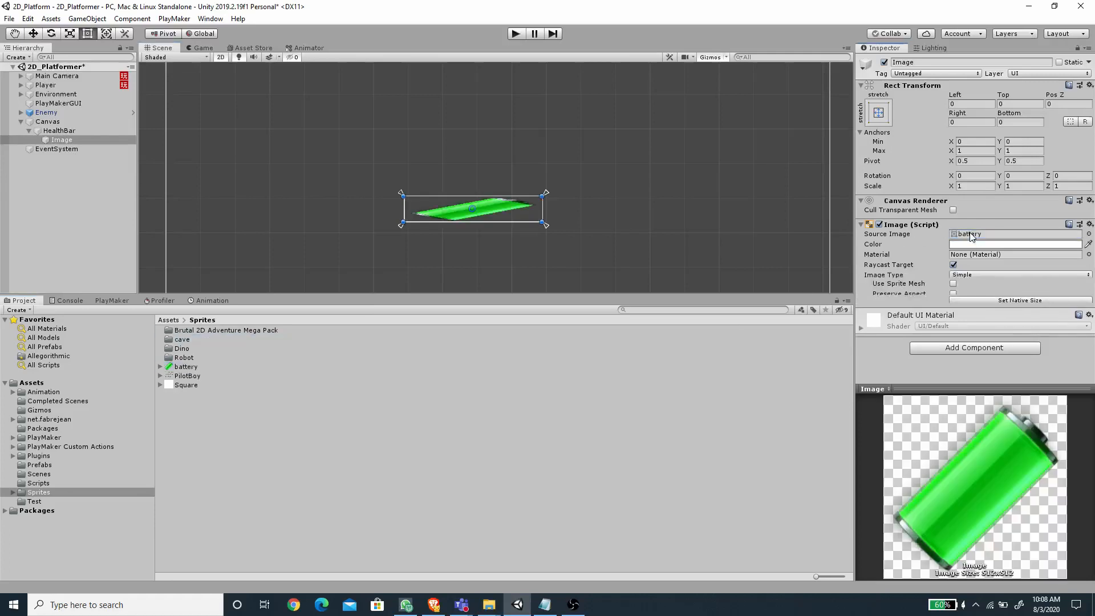
scroll(485, 242, up, 3)
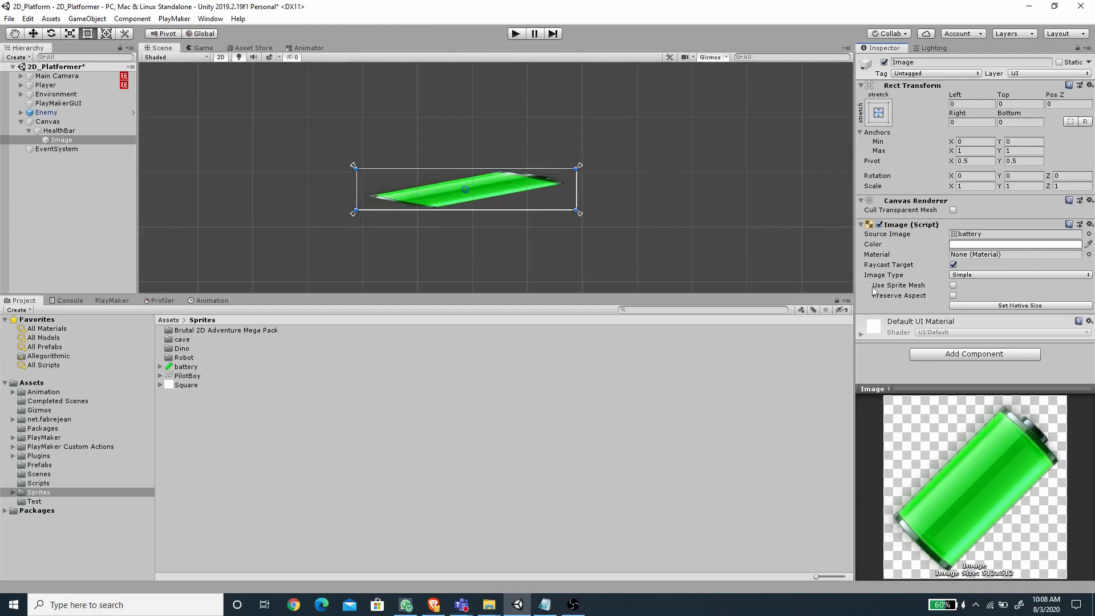
click(980, 275)
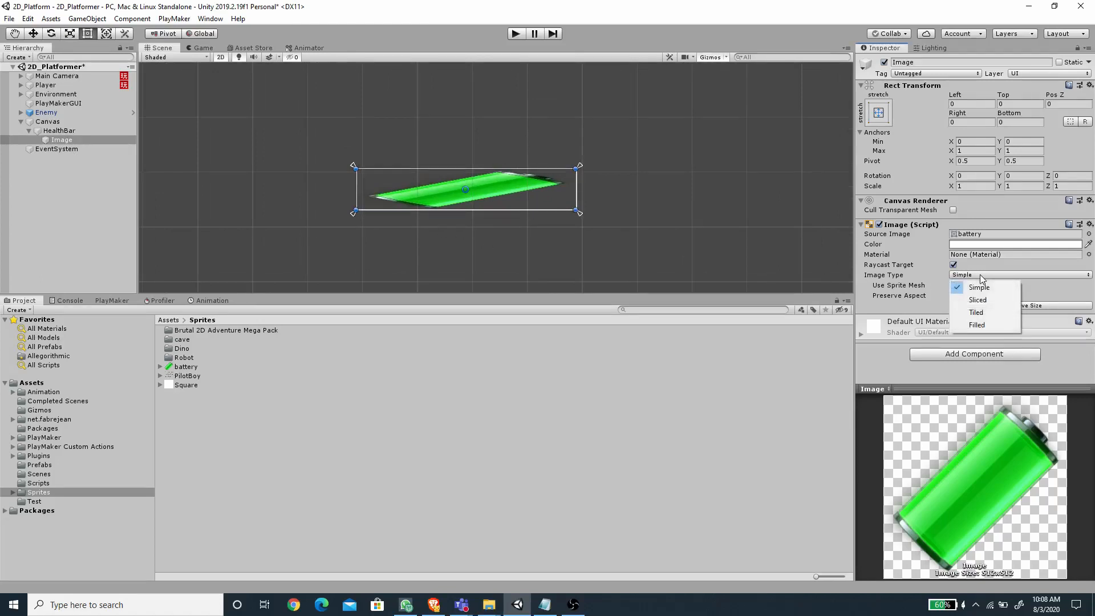
click(978, 312)
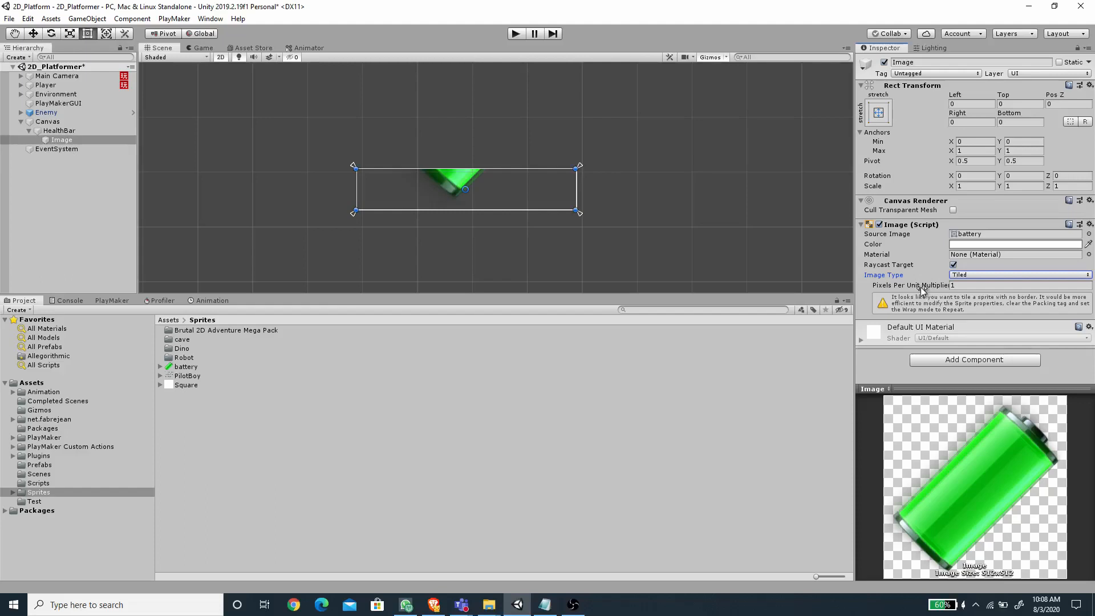
drag(921, 290, 1026, 299)
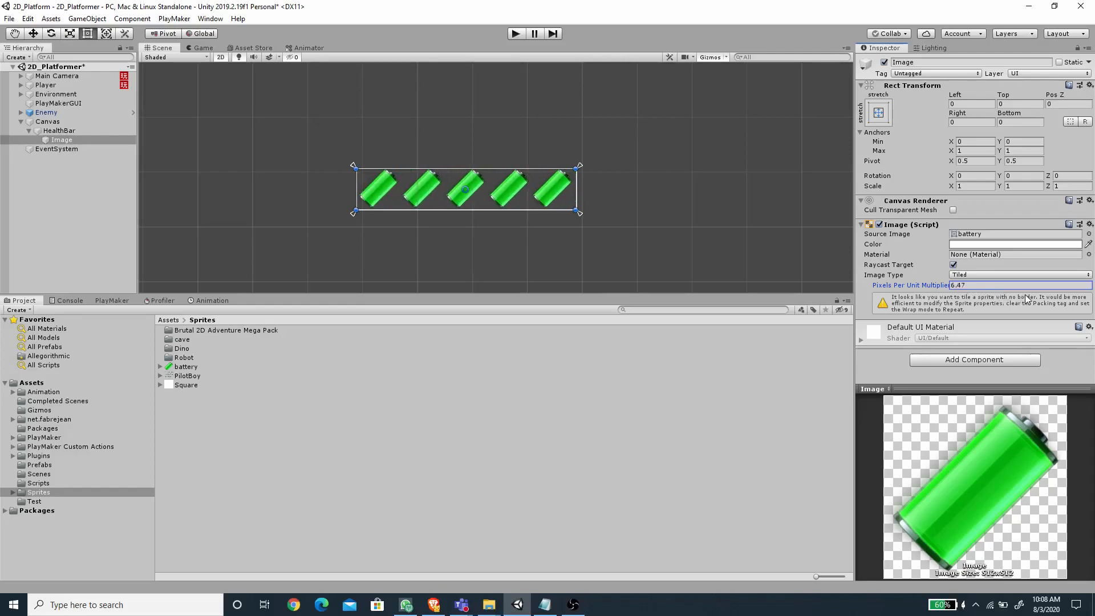
click(976, 283)
text(6.5)
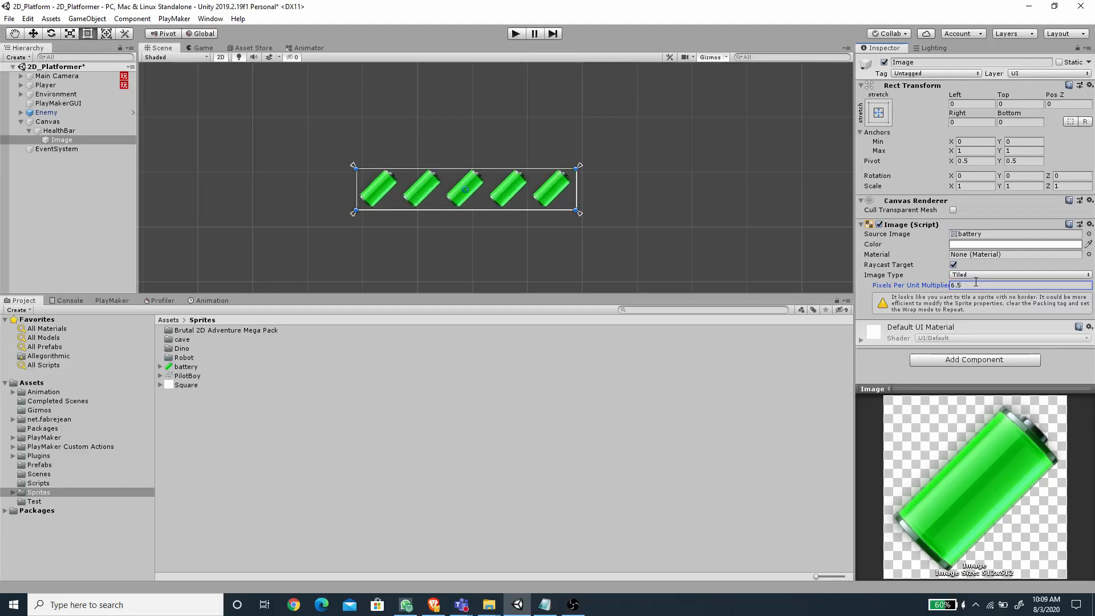
Step: Add a Slider component to HealthBar and assign its child Image as the Fill Rect
click(74, 130)
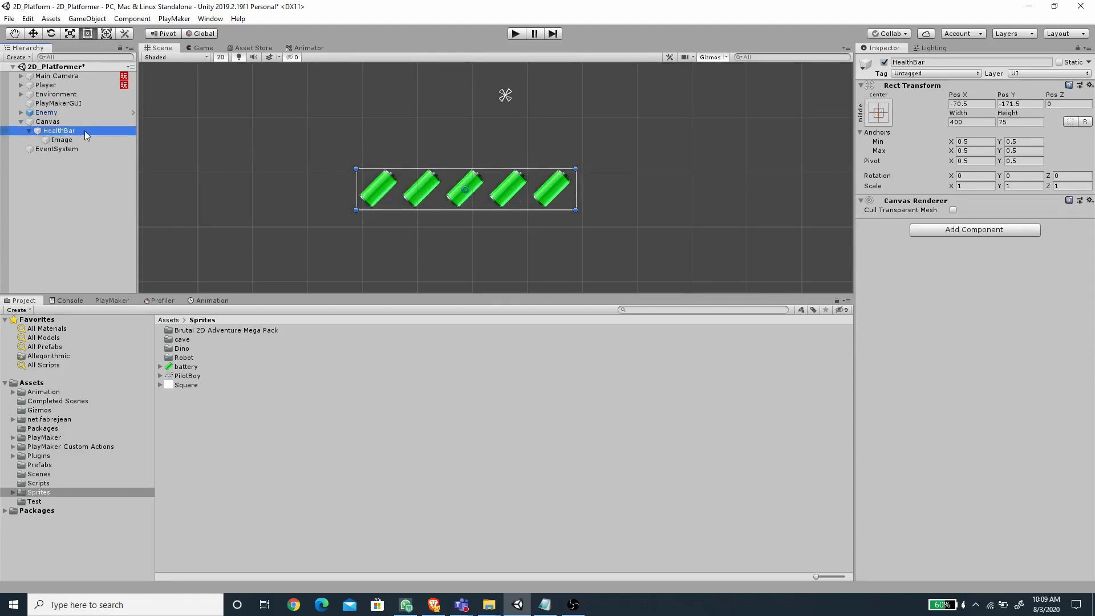
click(967, 228)
text(sli)
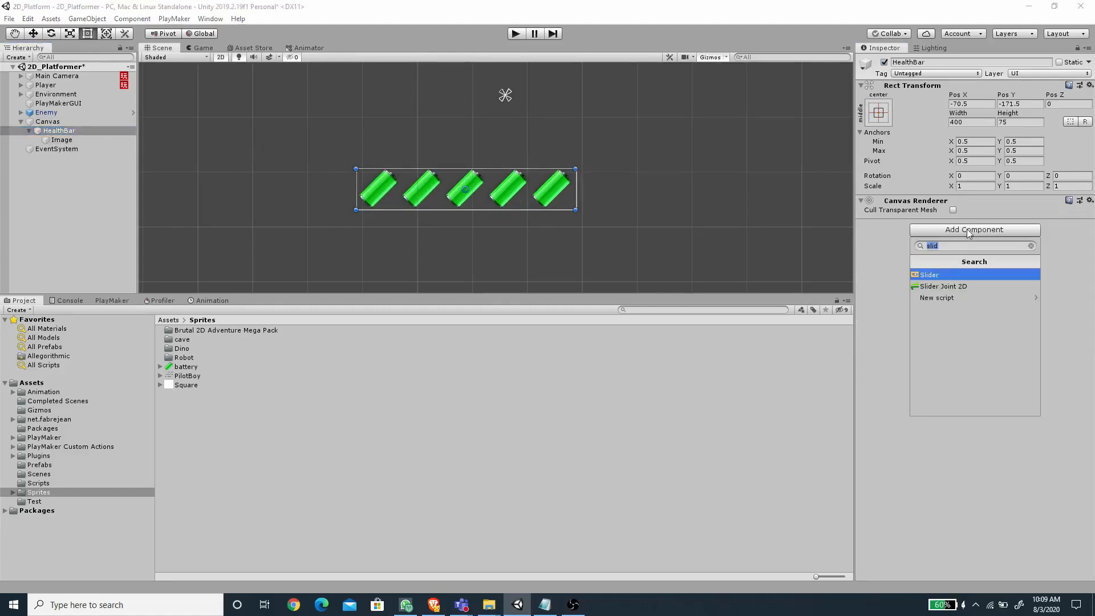
key(Return)
scroll(966, 229, down, 3)
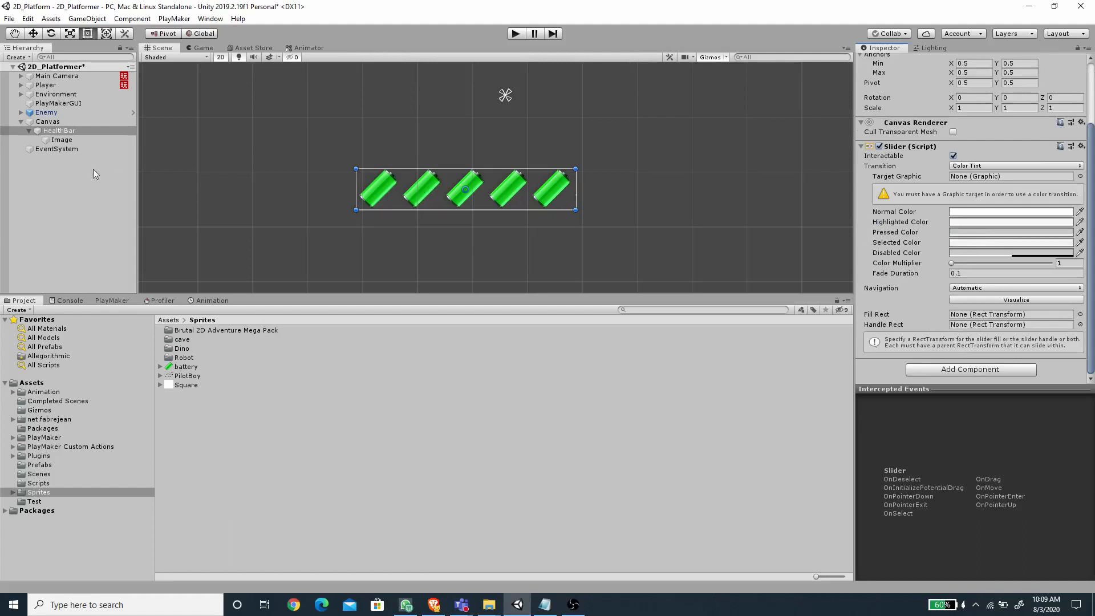
click(61, 141)
mouse_move(62, 143)
mouse_down()
mouse_move(673, 285)
mouse_move(981, 341)
mouse_move(998, 328)
mouse_move(991, 315)
mouse_move(952, 292)
mouse_move(1061, 300)
mouse_move(1028, 302)
mouse_move(963, 288)
mouse_move(1078, 293)
mouse_up()
Step: Set HealthBar's Slider to Max Value 5 with Whole Numbers enabled and Value 5
scroll(992, 315, down, 3)
click(962, 271)
text(5)
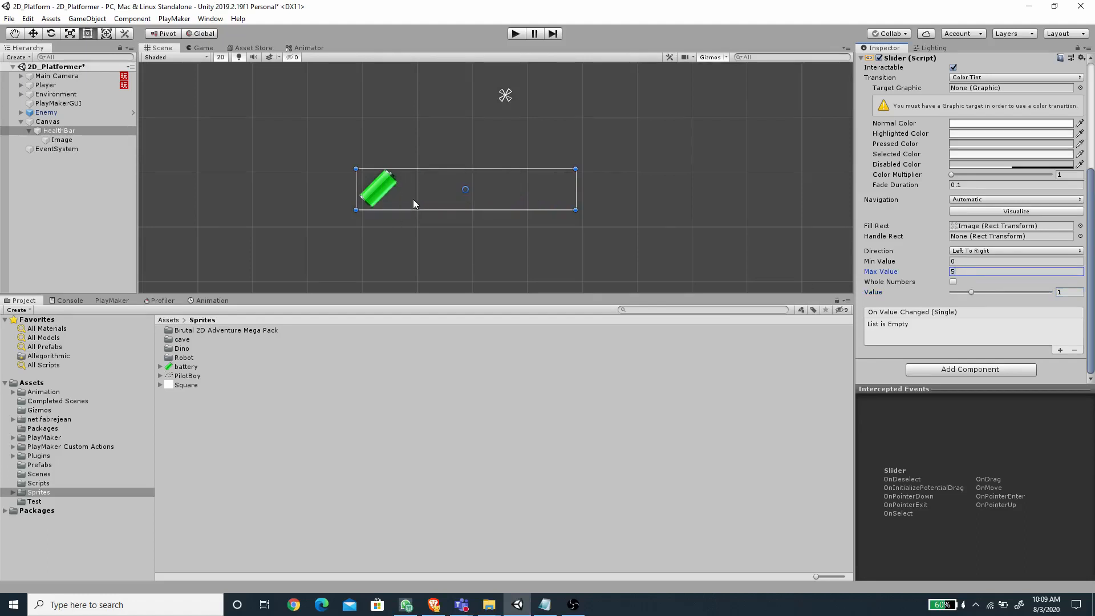
click(953, 281)
mouse_move(970, 292)
mouse_down()
mouse_move(957, 295)
mouse_move(1058, 303)
mouse_move(894, 296)
mouse_move(1063, 295)
mouse_up()
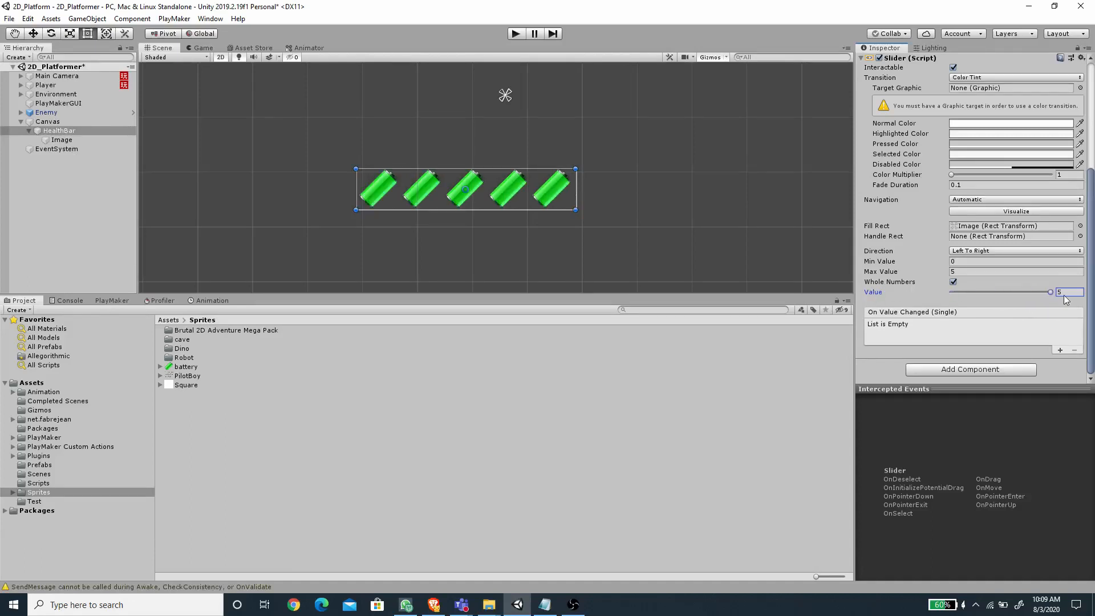
Step: Anchor and position HealthBar at the canvas's top-right corner, offset it inward to about X -234, Y -72, and check it in the Game view
scroll(502, 217, down, 5)
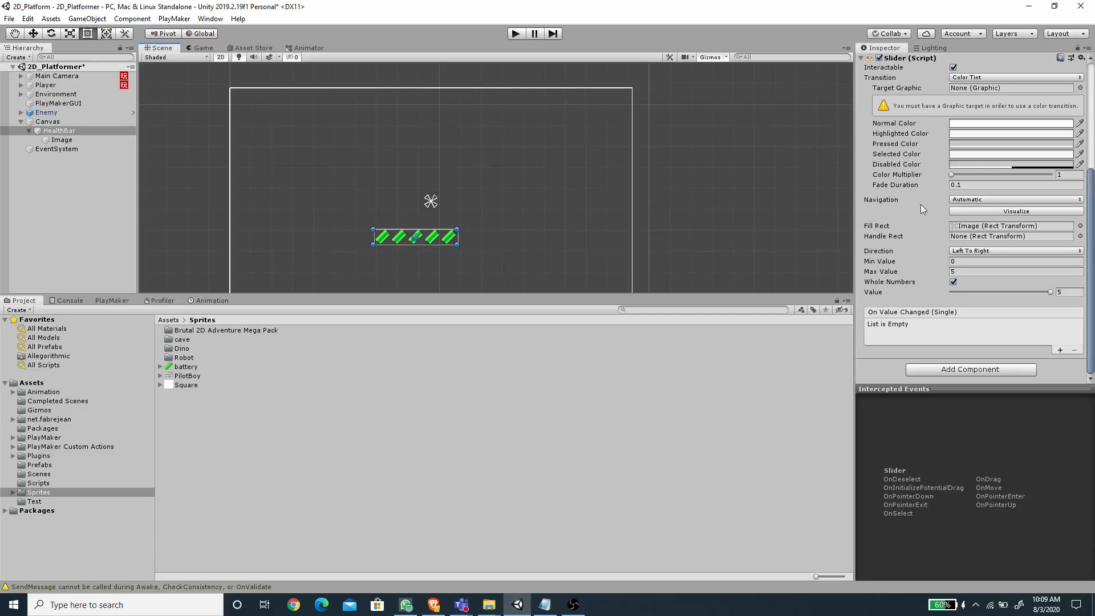
scroll(921, 210, up, 4)
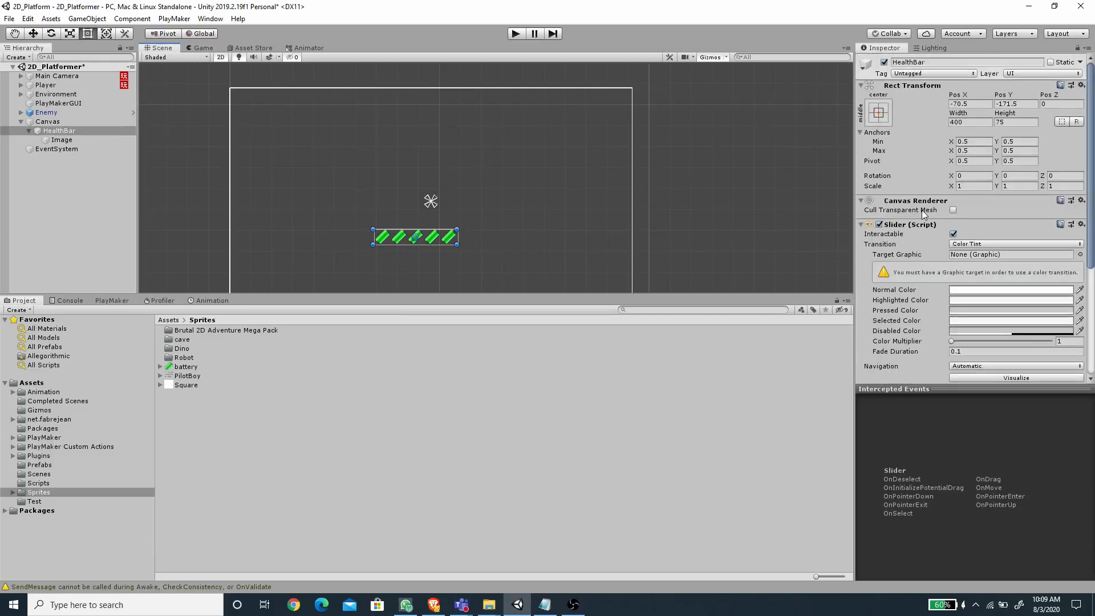
click(879, 112)
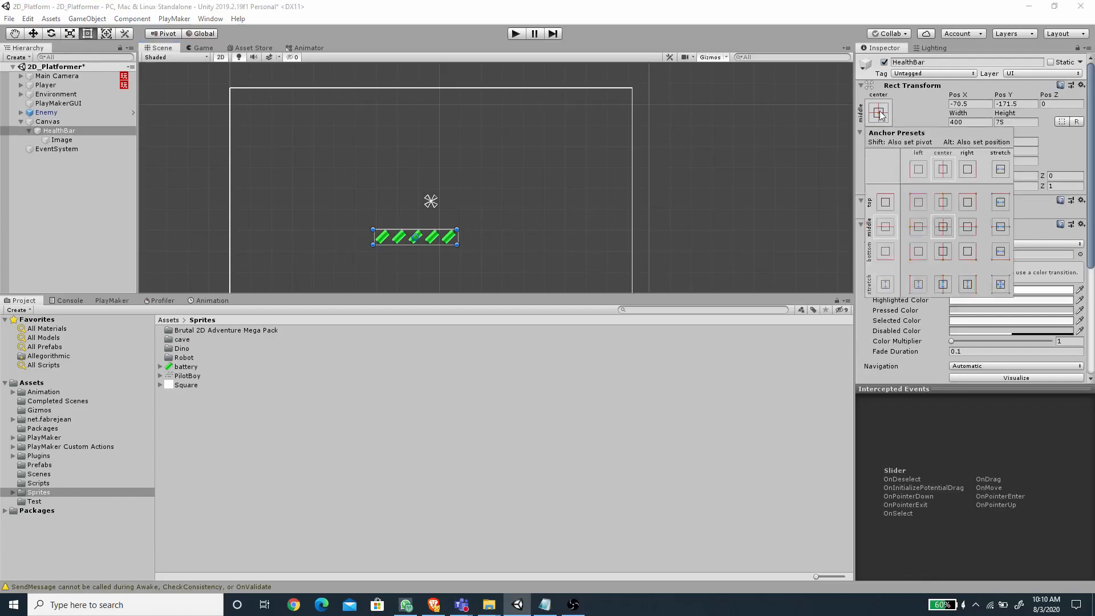
key(alt)
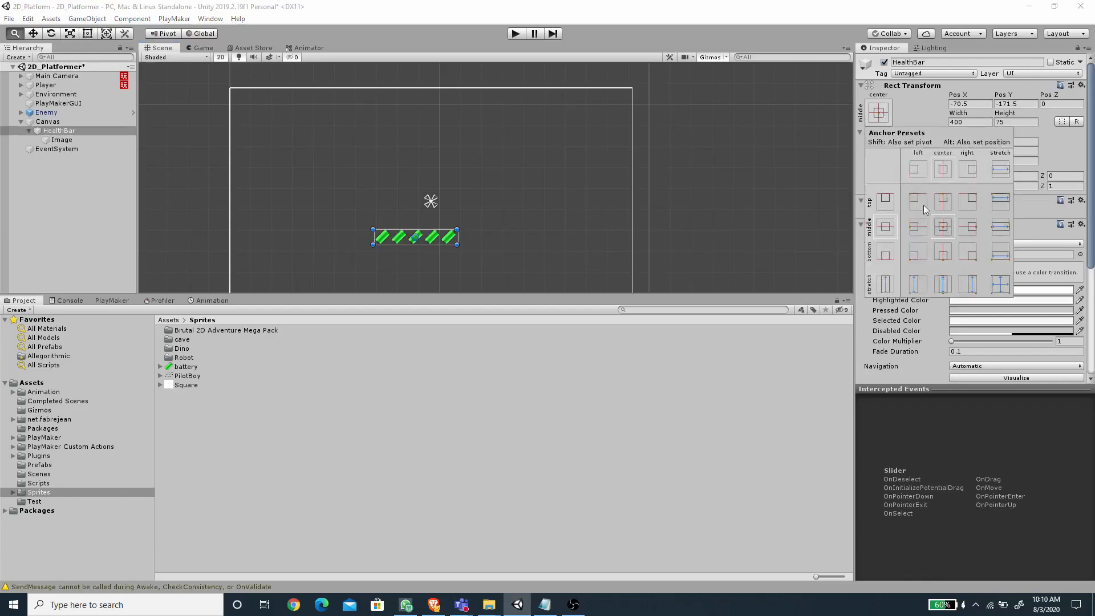
alt+click(971, 202)
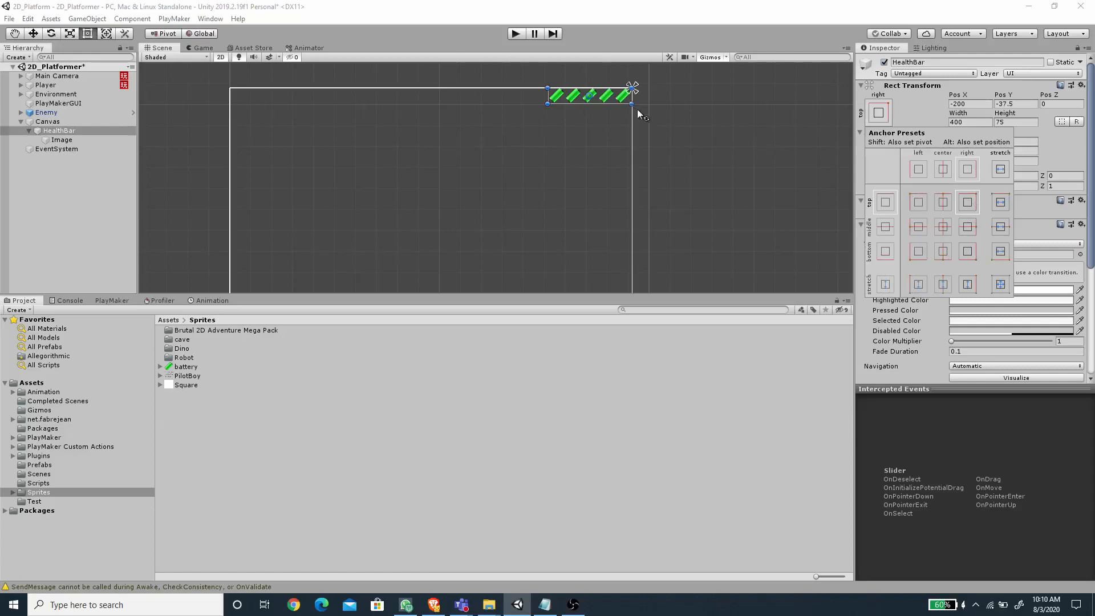
scroll(641, 81, up, 2)
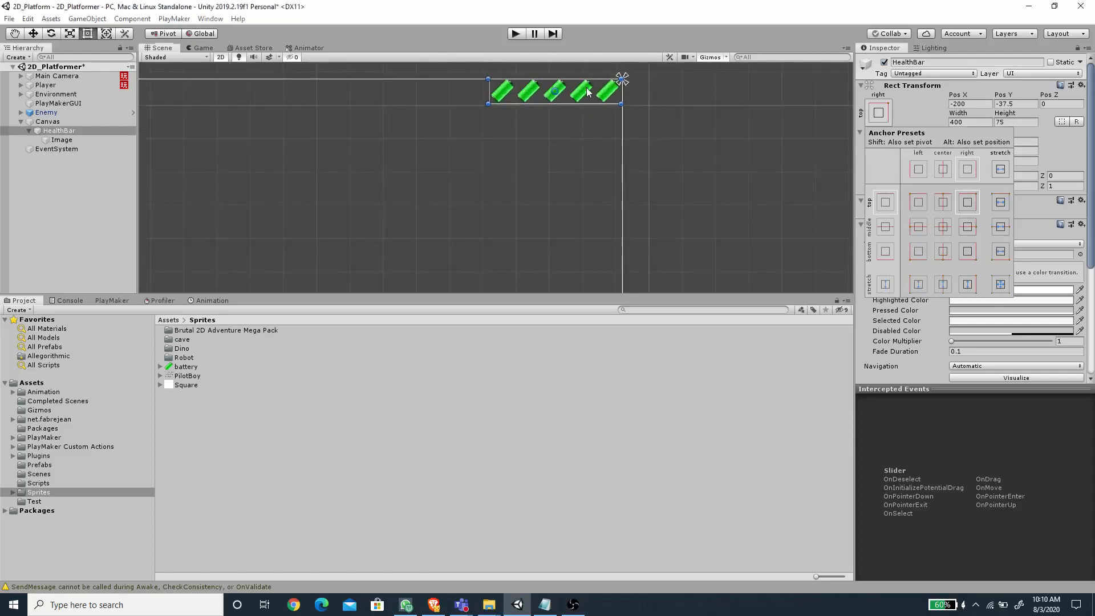
click(589, 92)
drag(583, 93, 572, 104)
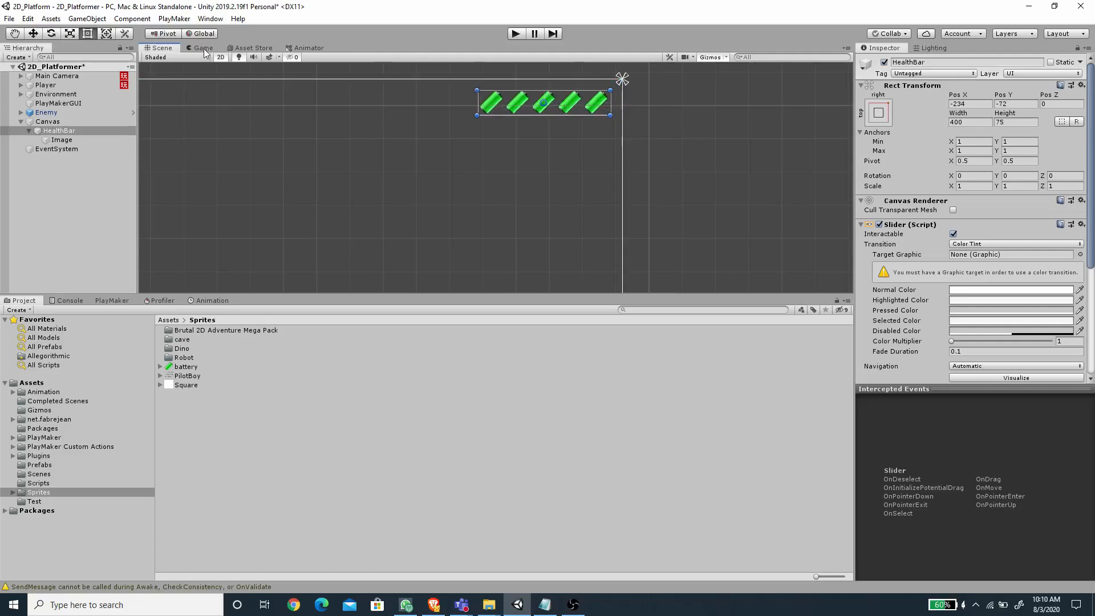
click(203, 49)
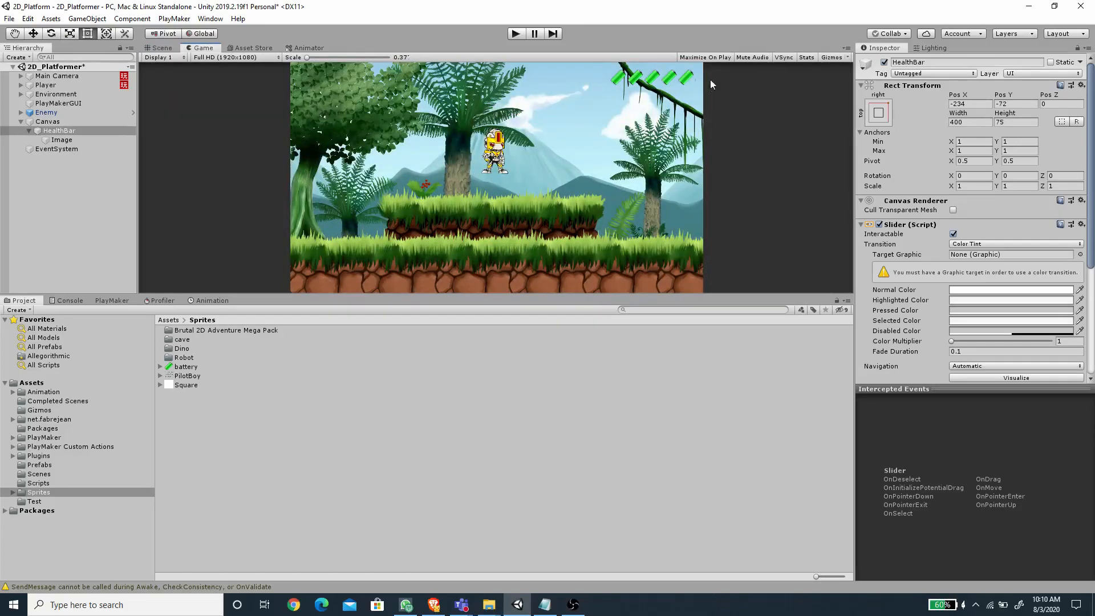
click(160, 48)
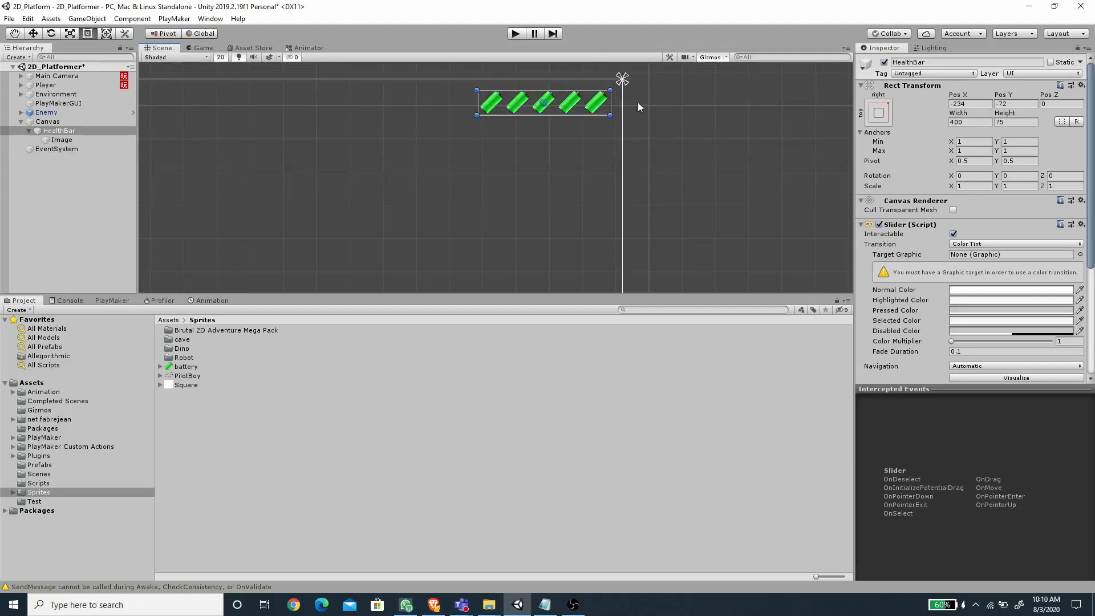
Step: Open the Substract Health state of the Player's Health FSM and expand its Int Operator action
scroll(943, 213, down, 5)
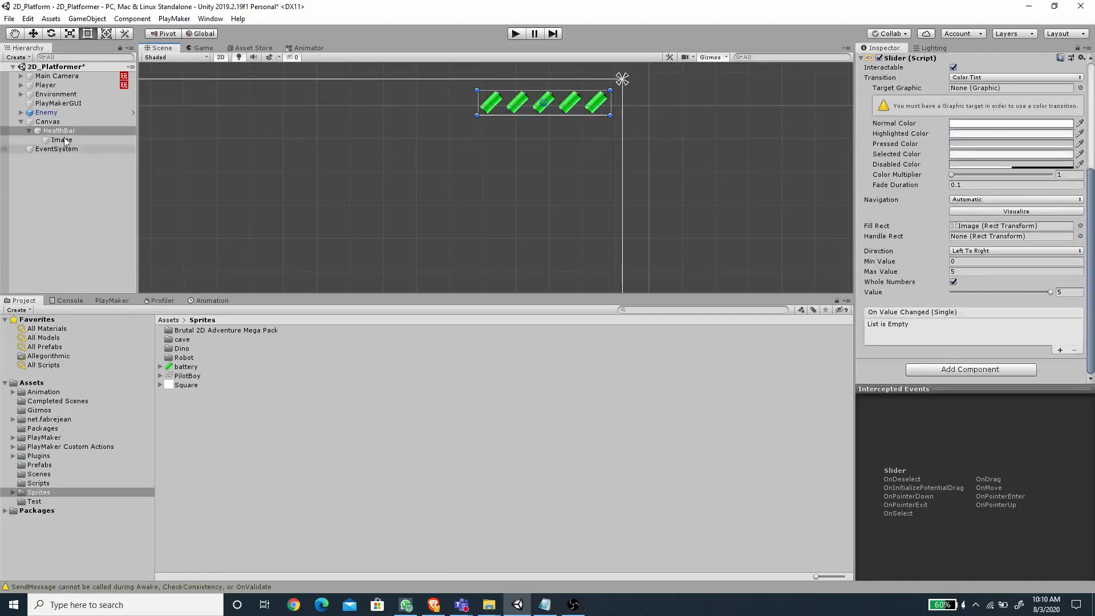
click(53, 85)
click(107, 301)
click(122, 313)
click(152, 334)
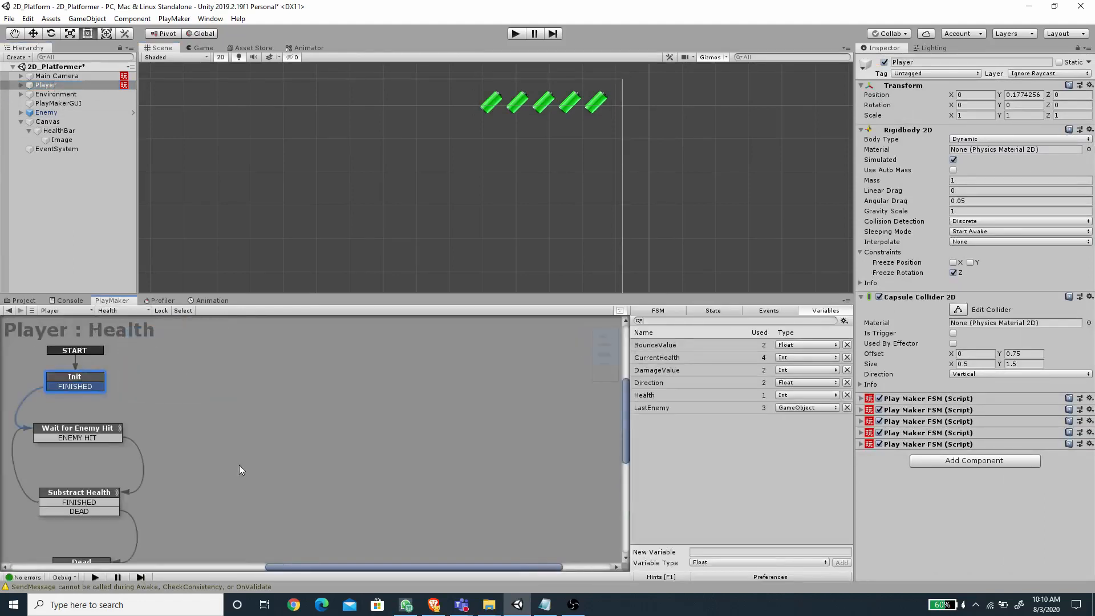
middle_drag(238, 465, 511, 457)
click(349, 492)
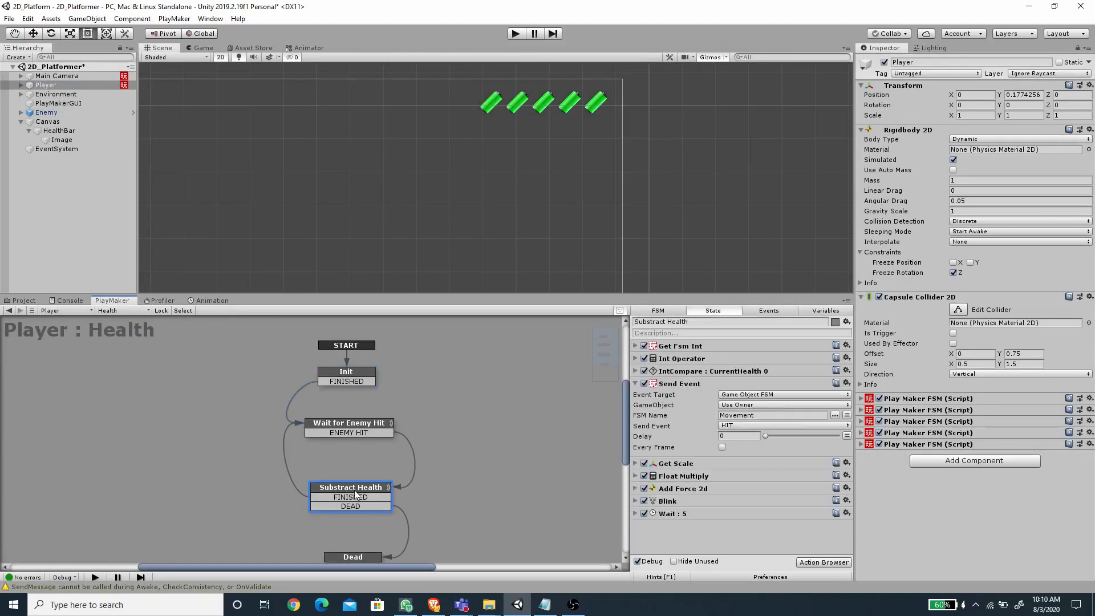
click(635, 383)
click(636, 358)
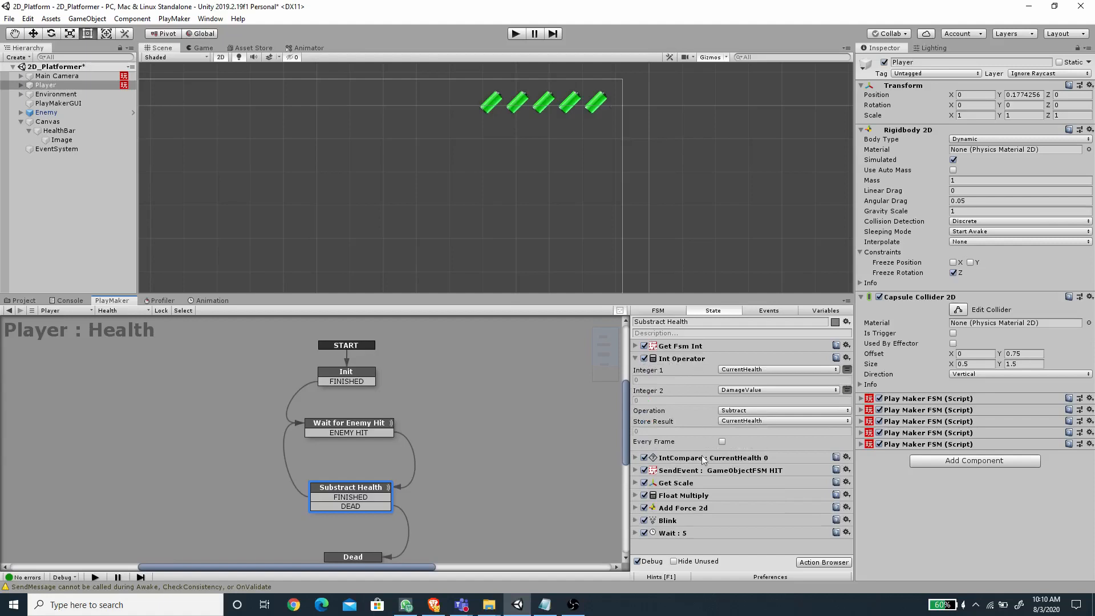
Step: Add a UI Slider Set Value action to the Substract Health state, placed directly after Int Operator
click(810, 562)
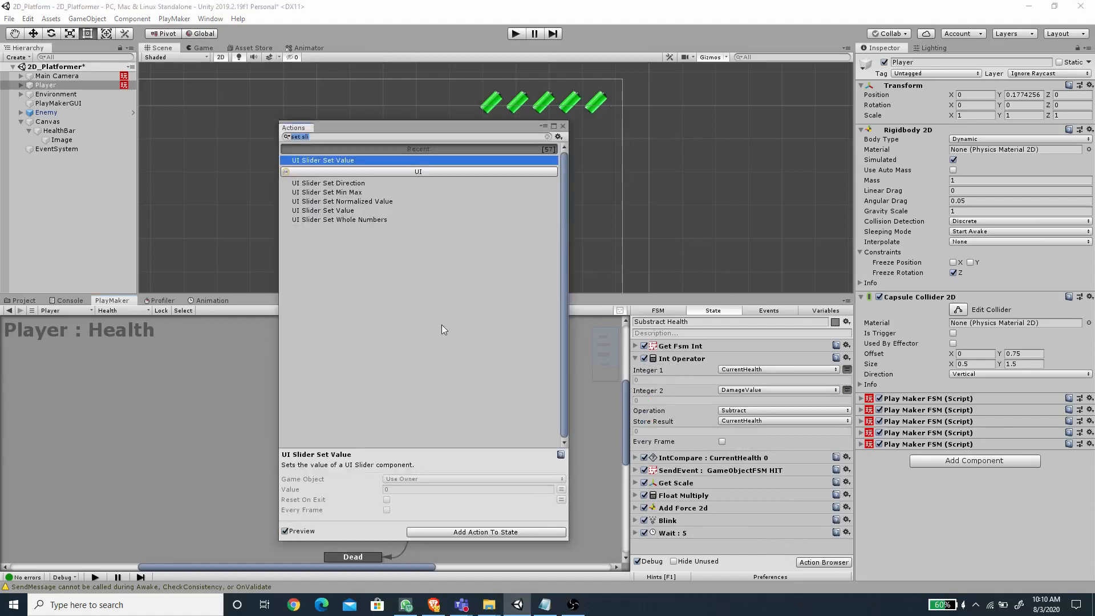
double_click(327, 162)
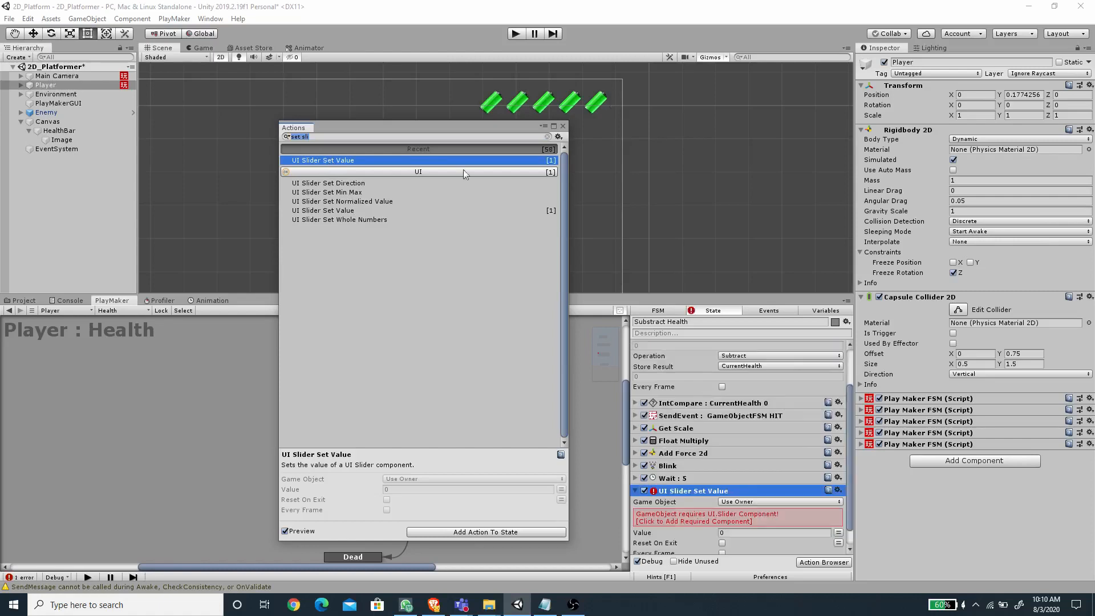
click(563, 126)
scroll(692, 510, up, 2)
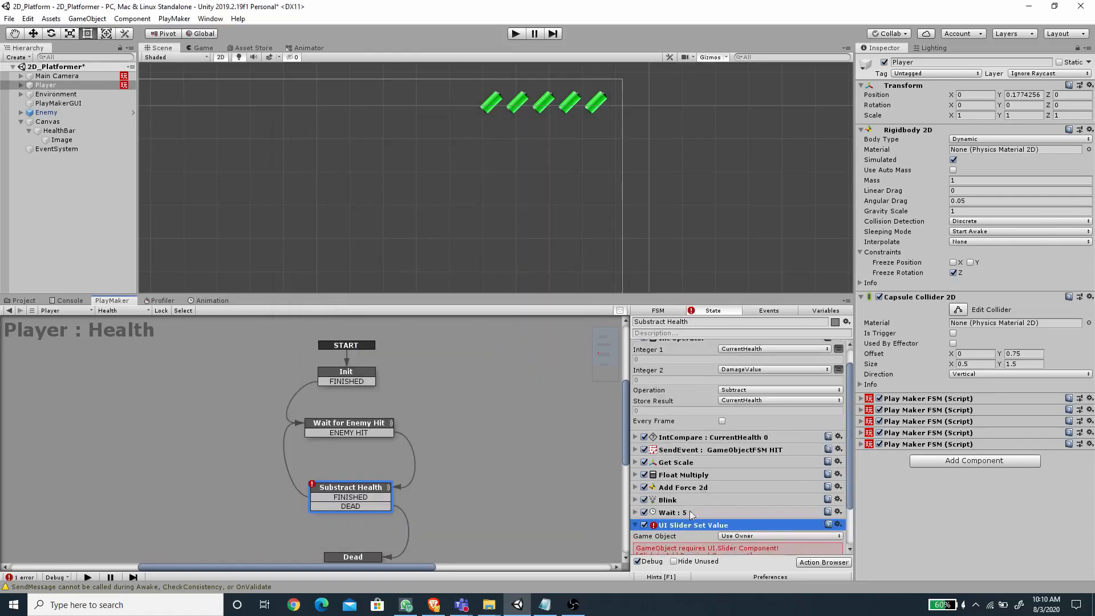
drag(690, 528, 687, 439)
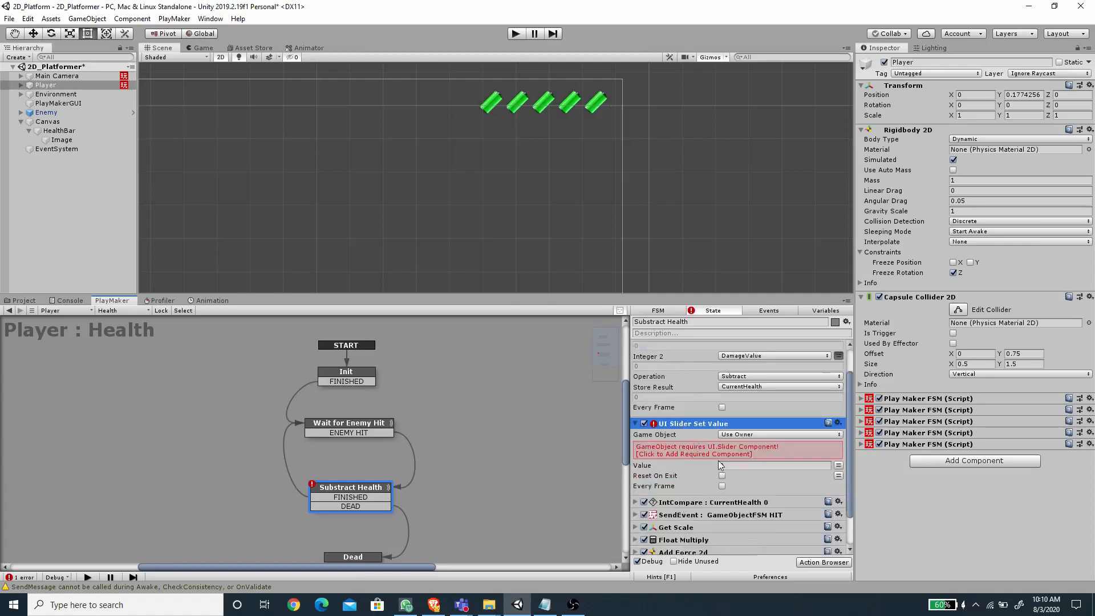
Step: Set the UI Slider Set Value action's Value to the converted CurrentHealth variable
scroll(721, 465, down, 2)
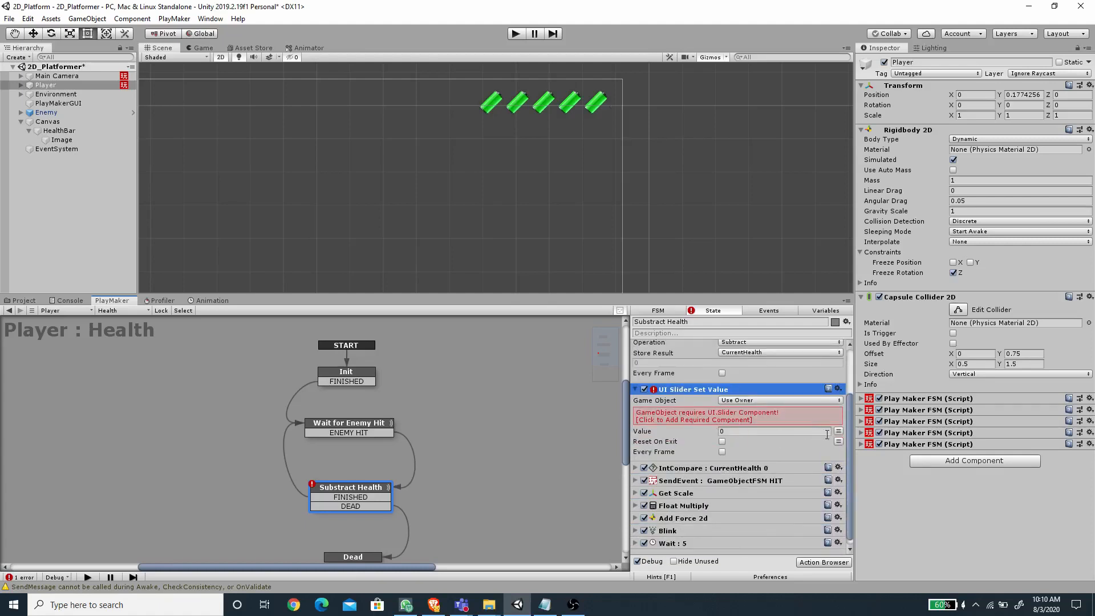
click(838, 431)
click(764, 432)
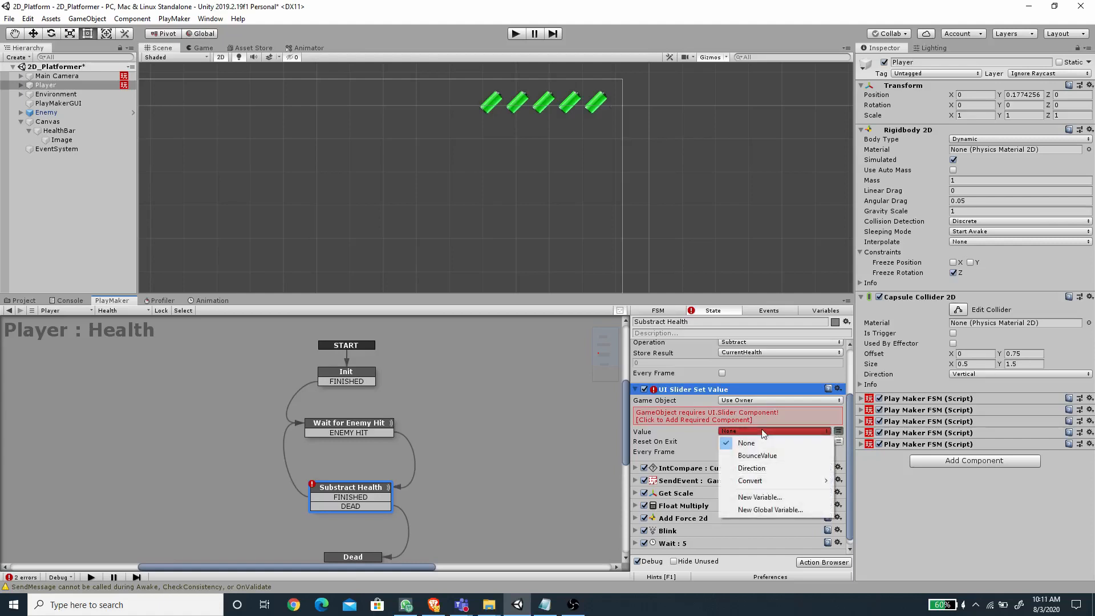
mouse_move(761, 484)
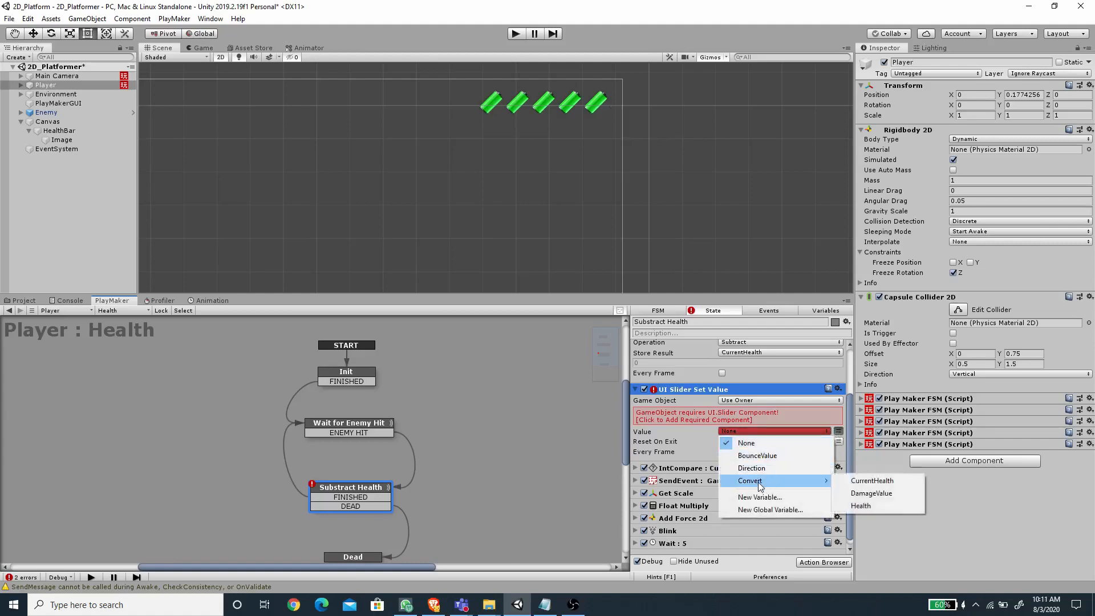
click(862, 484)
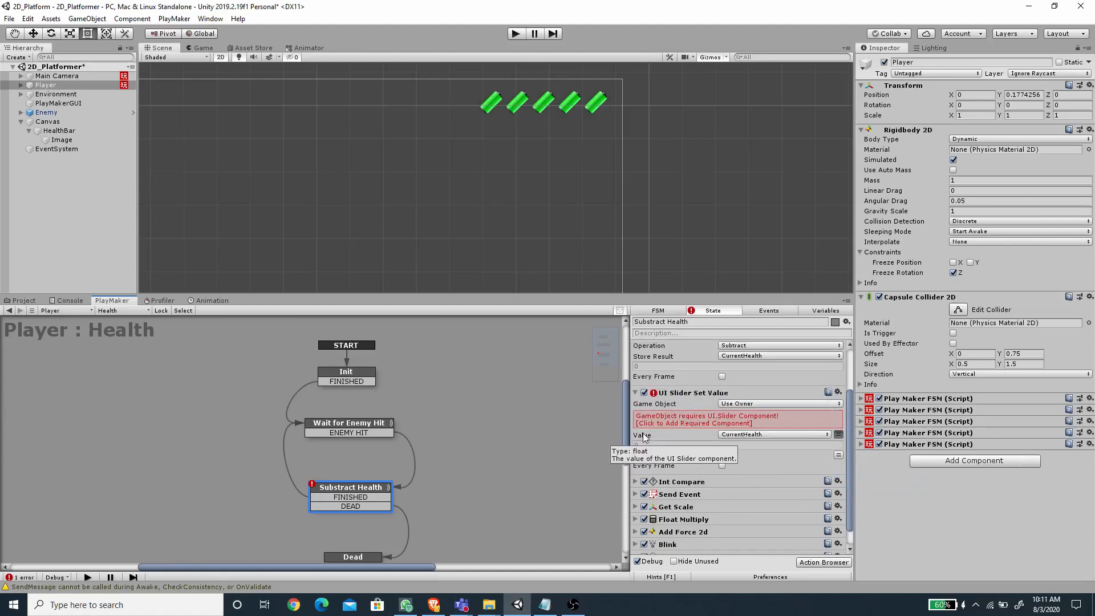
click(742, 436)
mouse_move(764, 486)
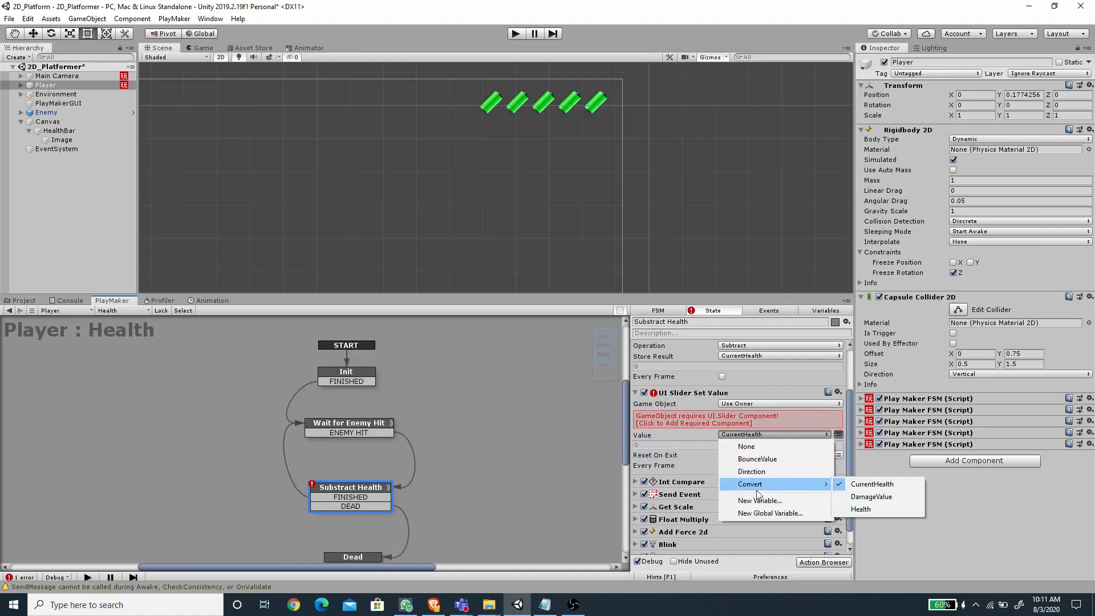
click(747, 409)
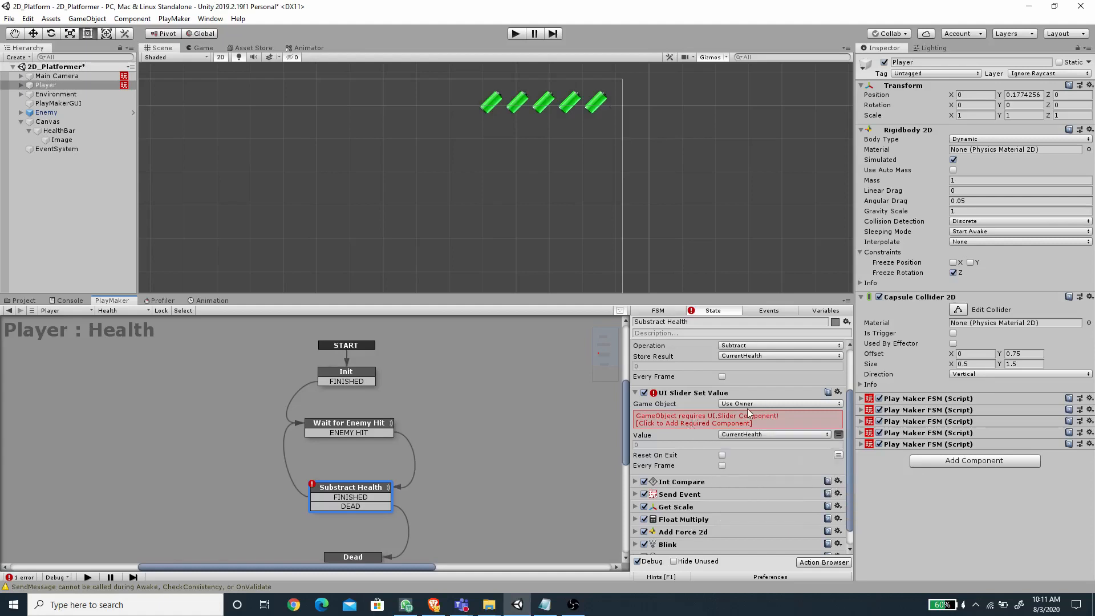
Step: Specify HealthBar as the Game Object of the UI Slider Set Value action and collapse the action
click(751, 404)
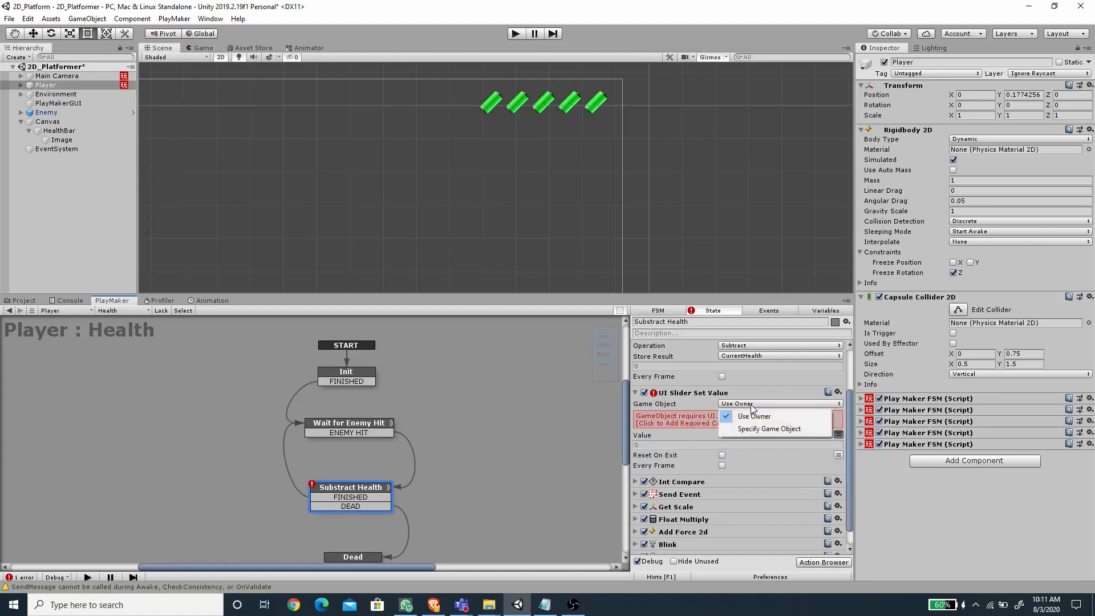
click(768, 430)
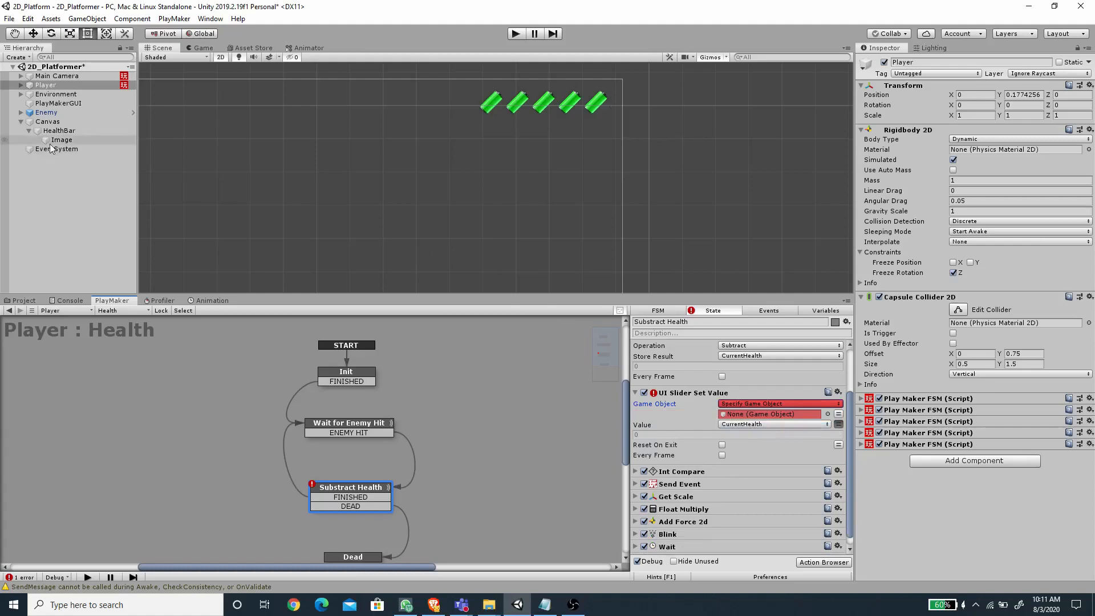
mouse_move(61, 131)
mouse_down()
mouse_move(289, 239)
mouse_move(744, 421)
mouse_up()
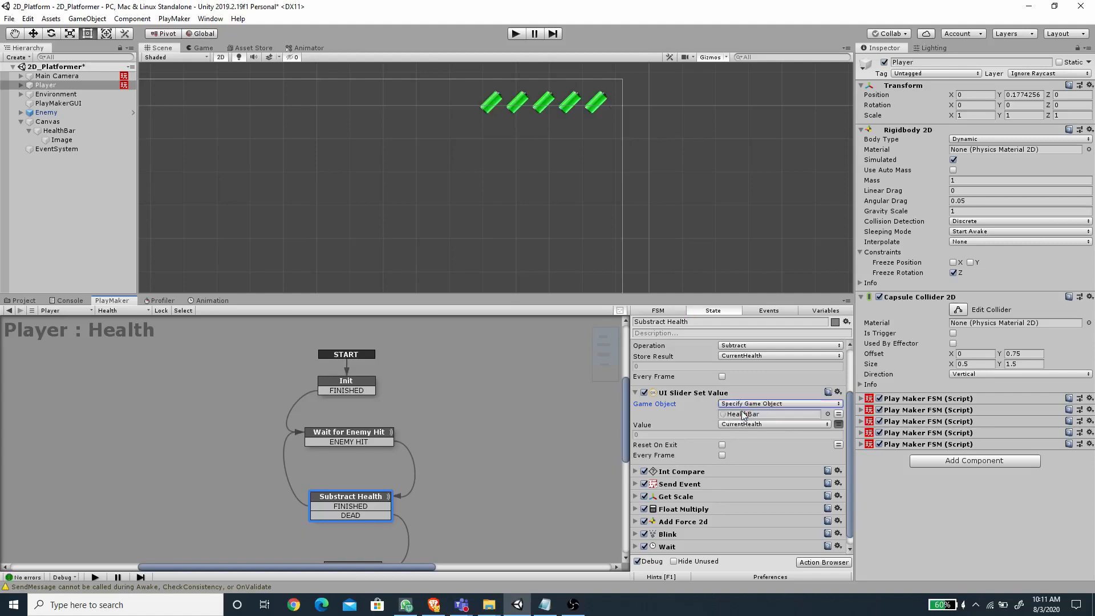
click(635, 393)
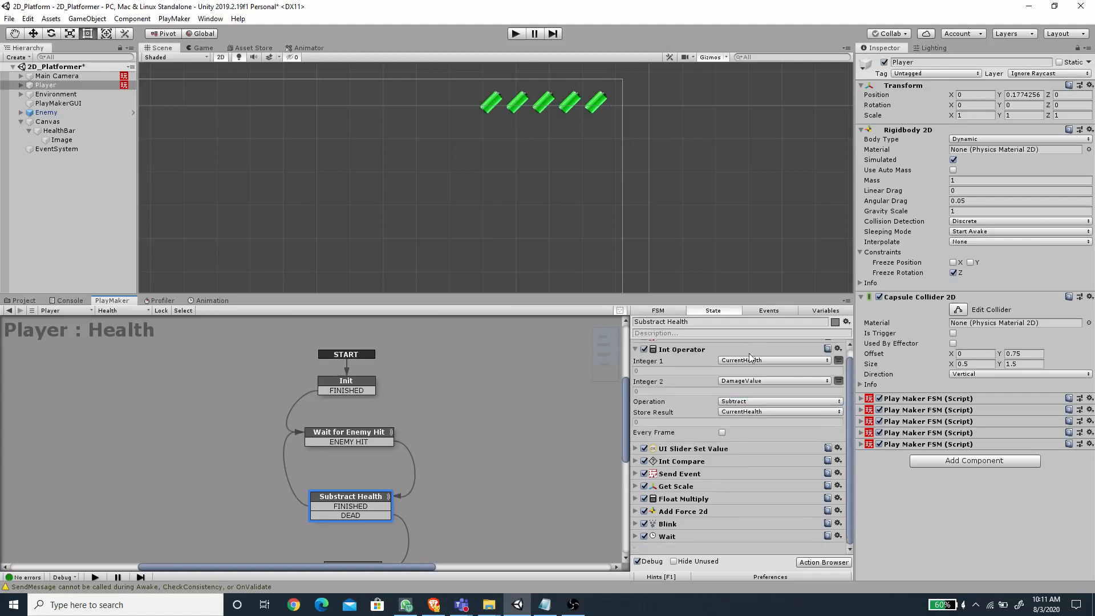
Step: Set the value of the Health FSM's Health variable to 5
click(825, 312)
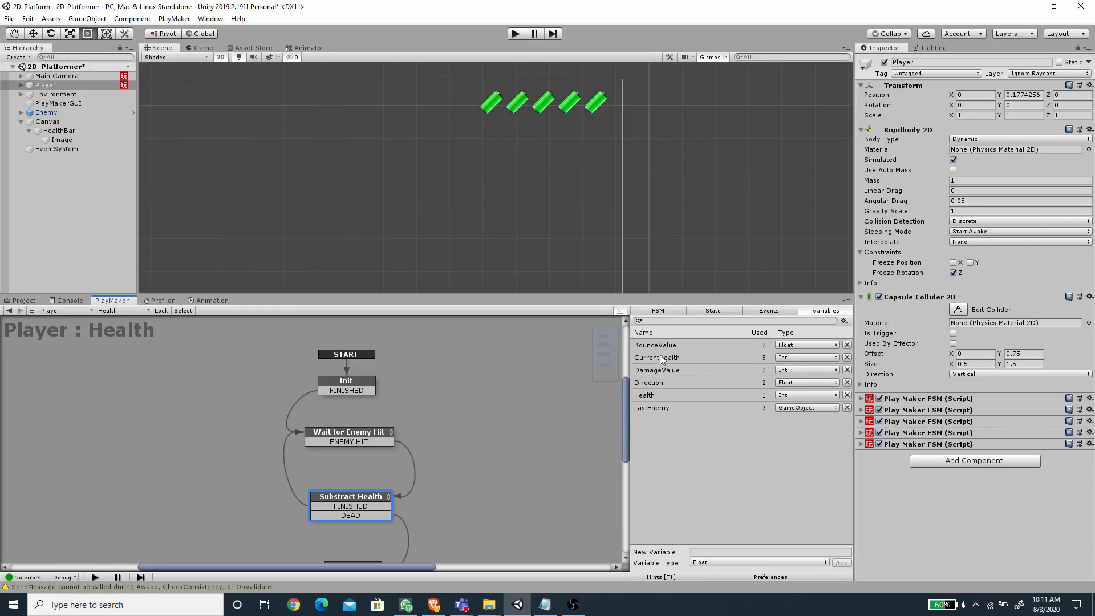
click(645, 395)
click(707, 534)
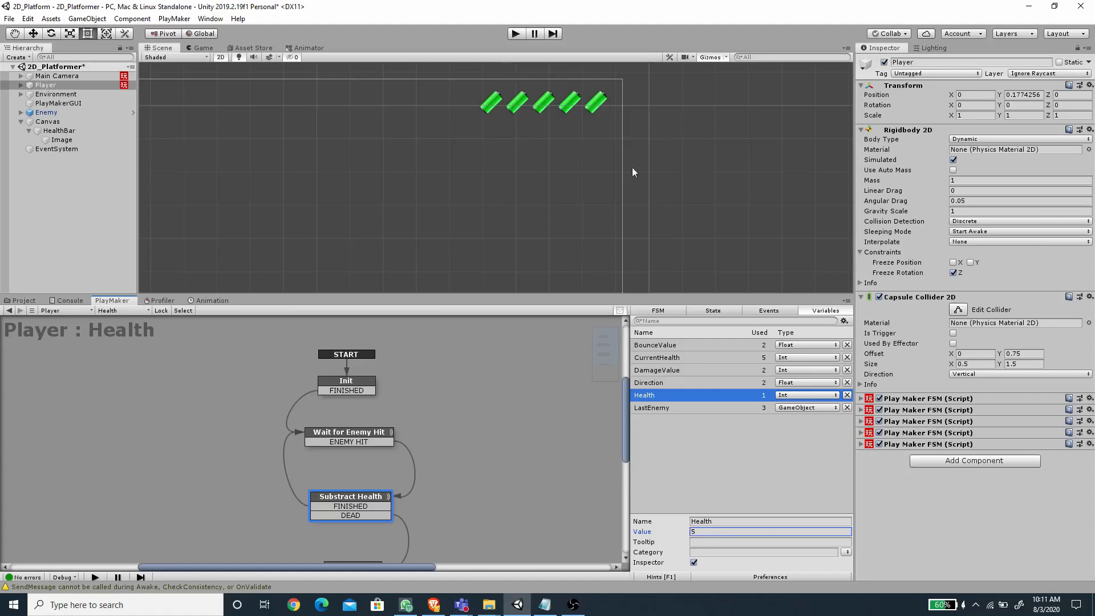
Step: Save the scene and start playing the game in the Game view
key(ctrl+s)
click(205, 49)
click(514, 34)
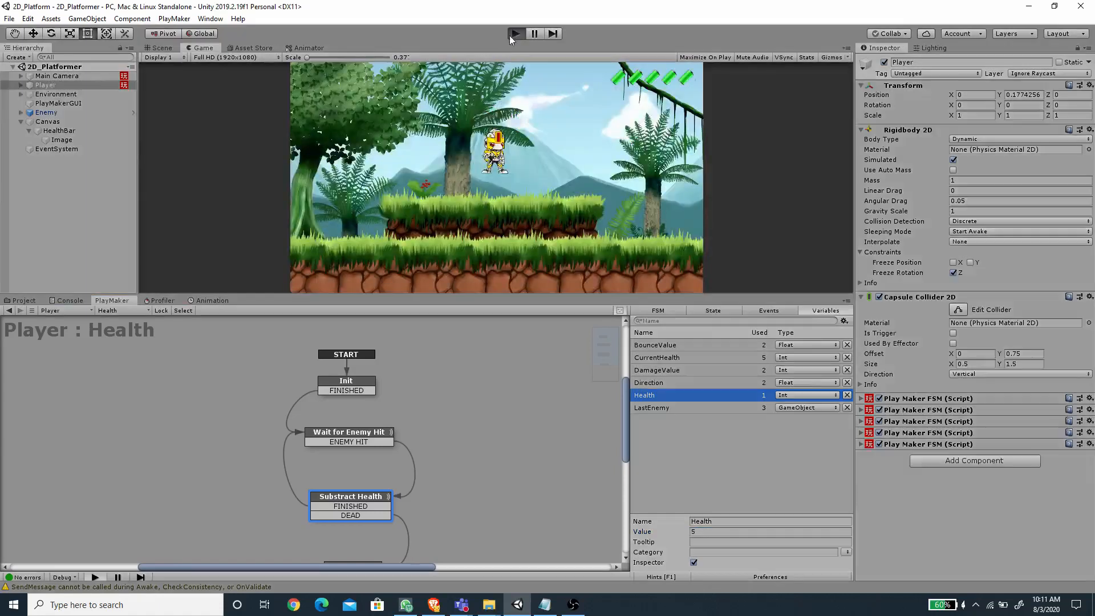
Step: Test the health bar by running the player into the dinosaur enemy repeatedly and retreating between hits, and stop the game
key(Right)
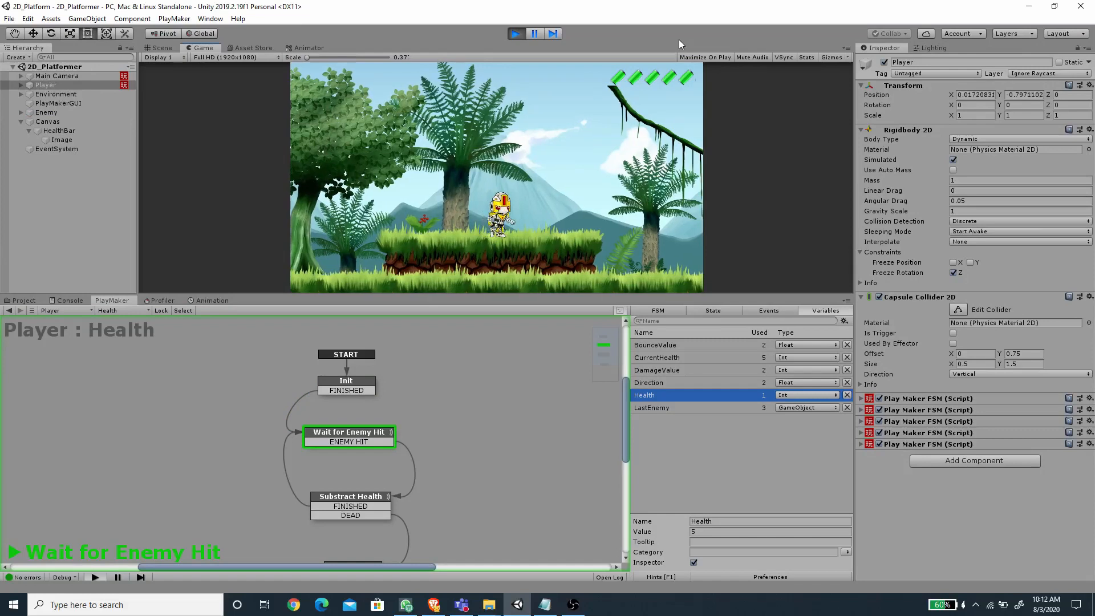
key(Right)
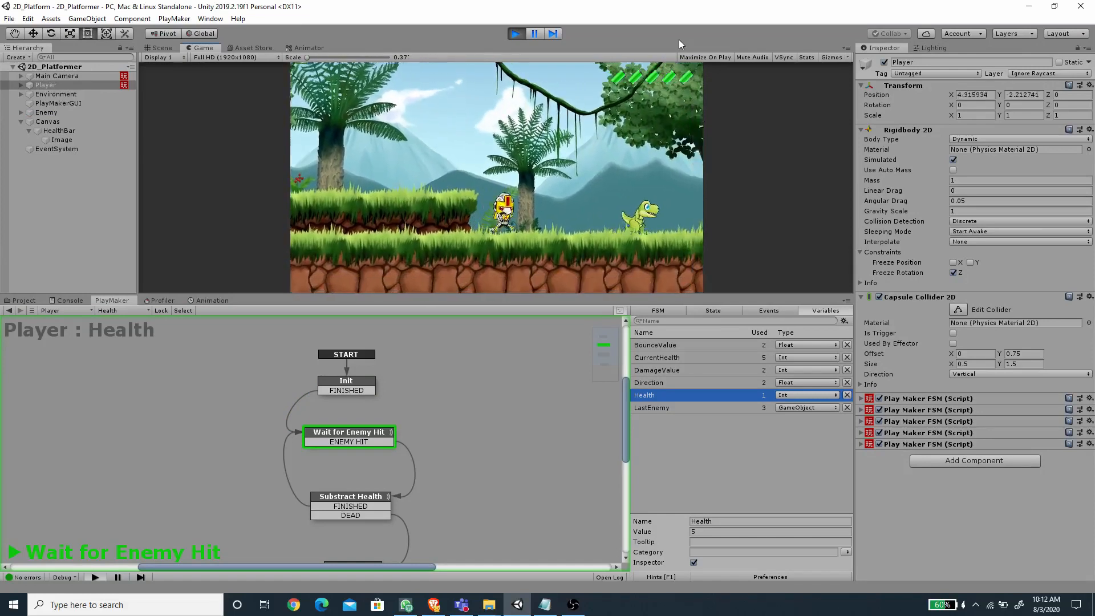
key(Left)
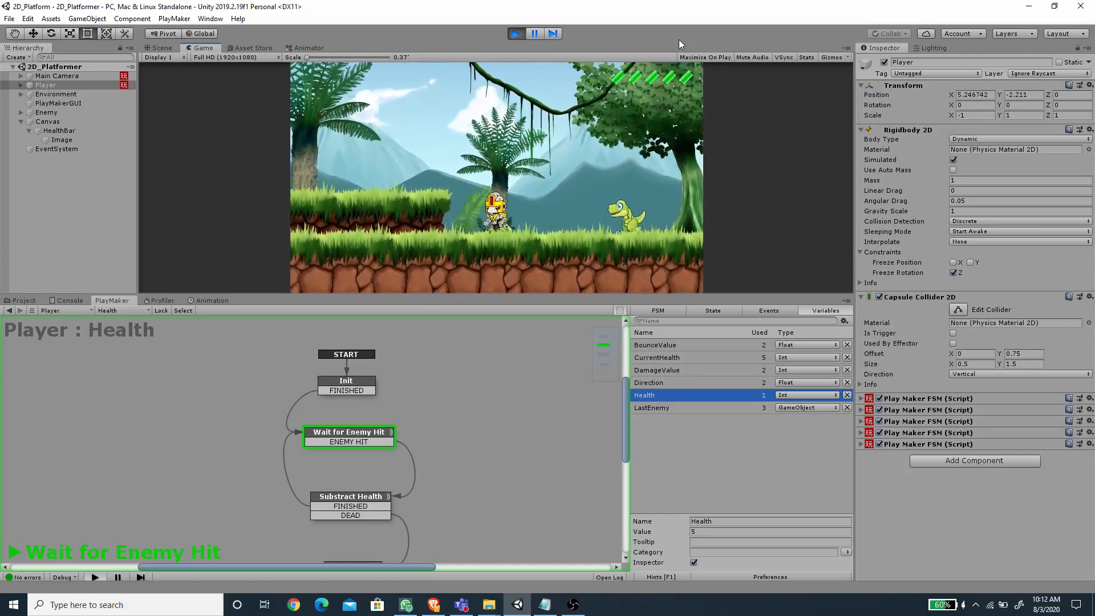
key(Right)
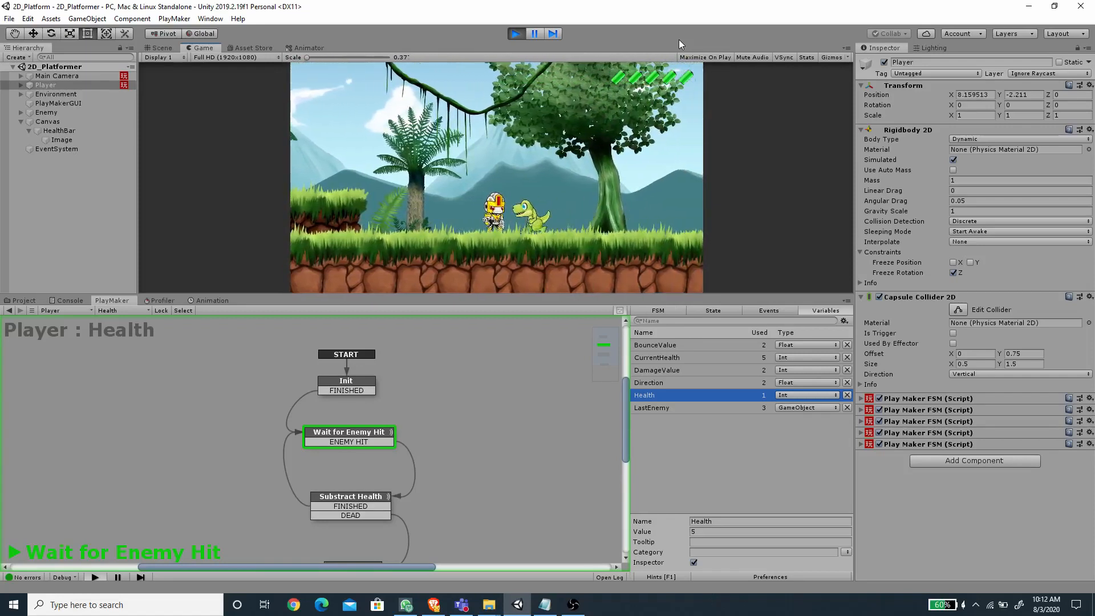
key(Right)
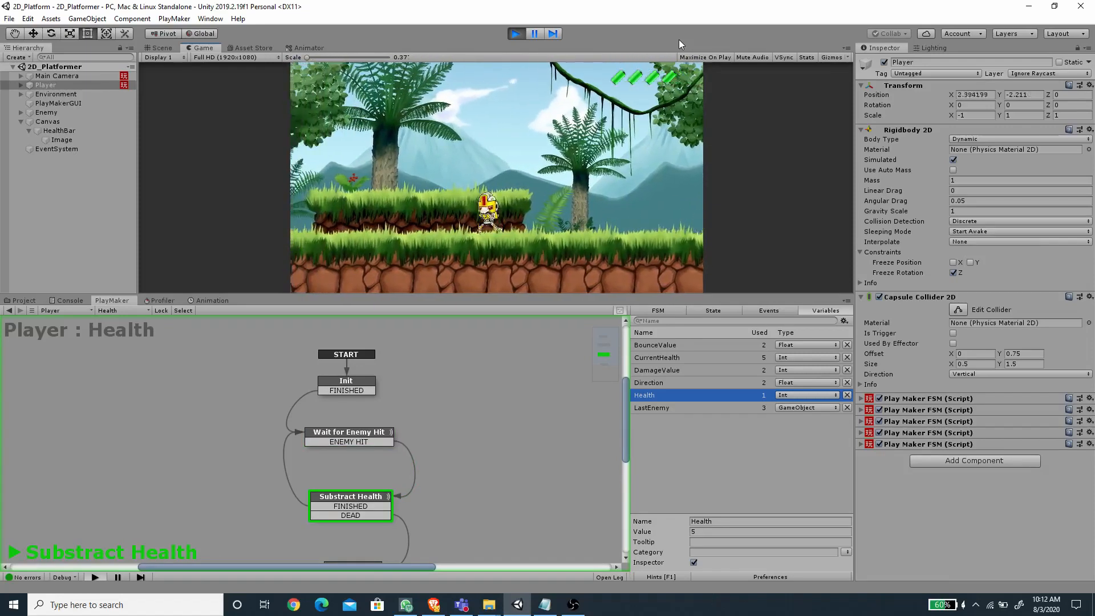
key(Right)
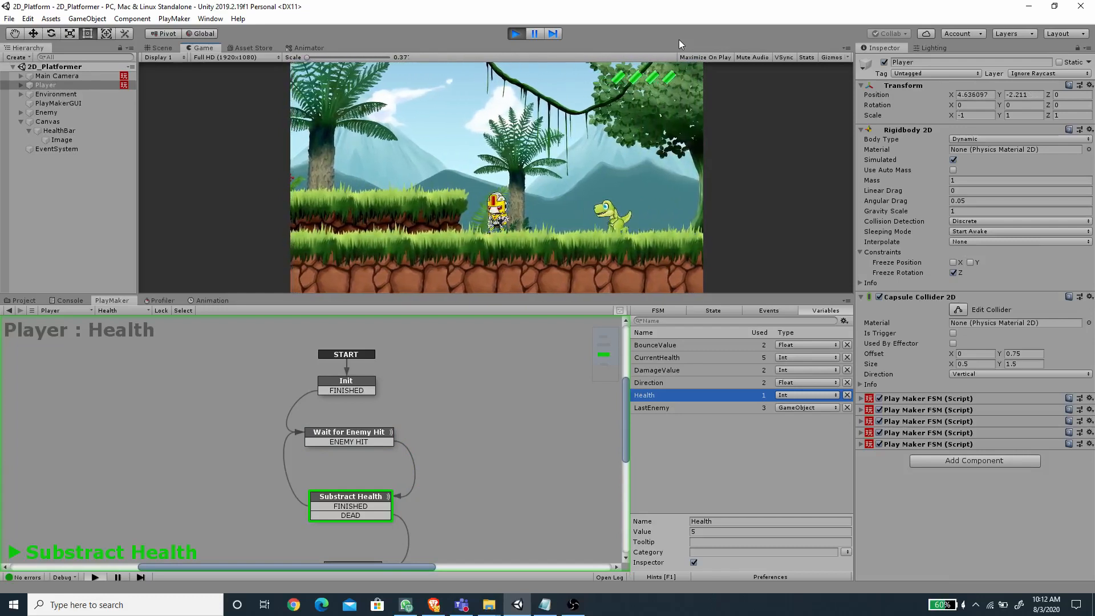
key(Right)
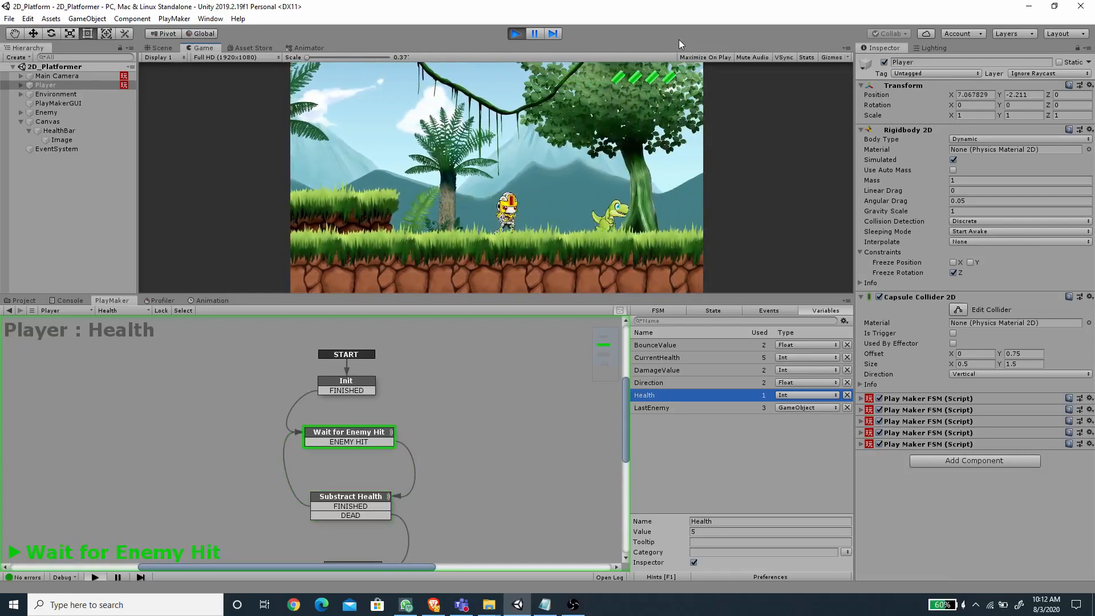
key(Left)
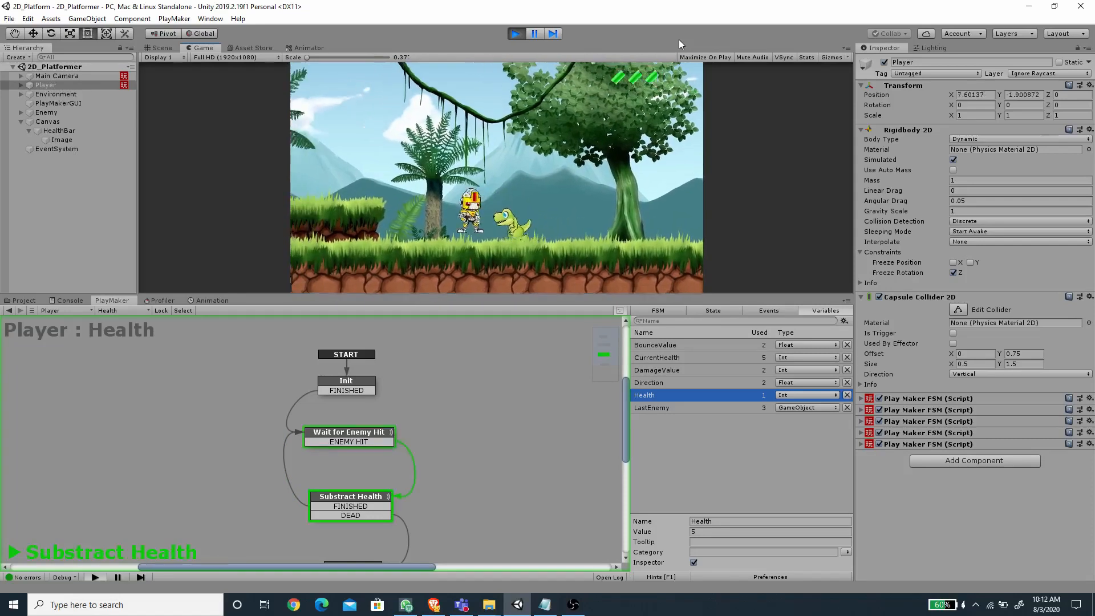
key(Left)
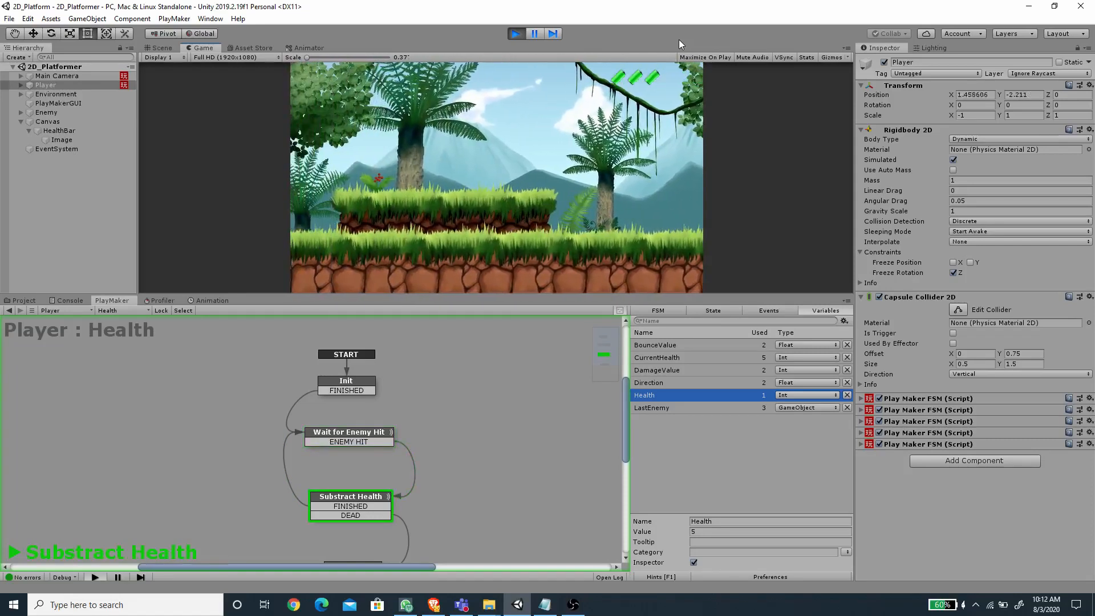
click(514, 30)
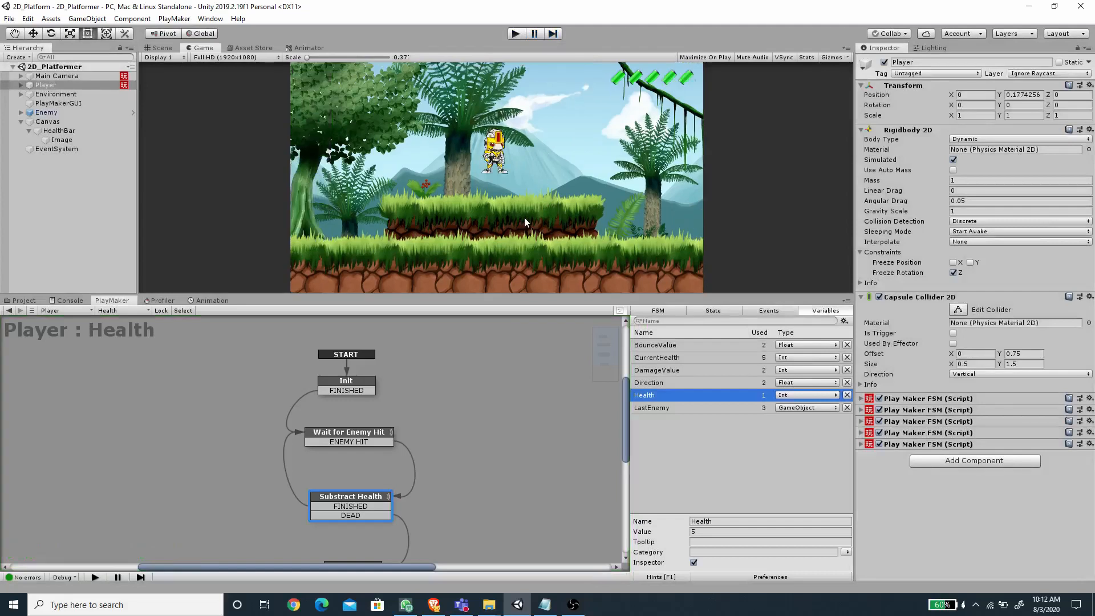